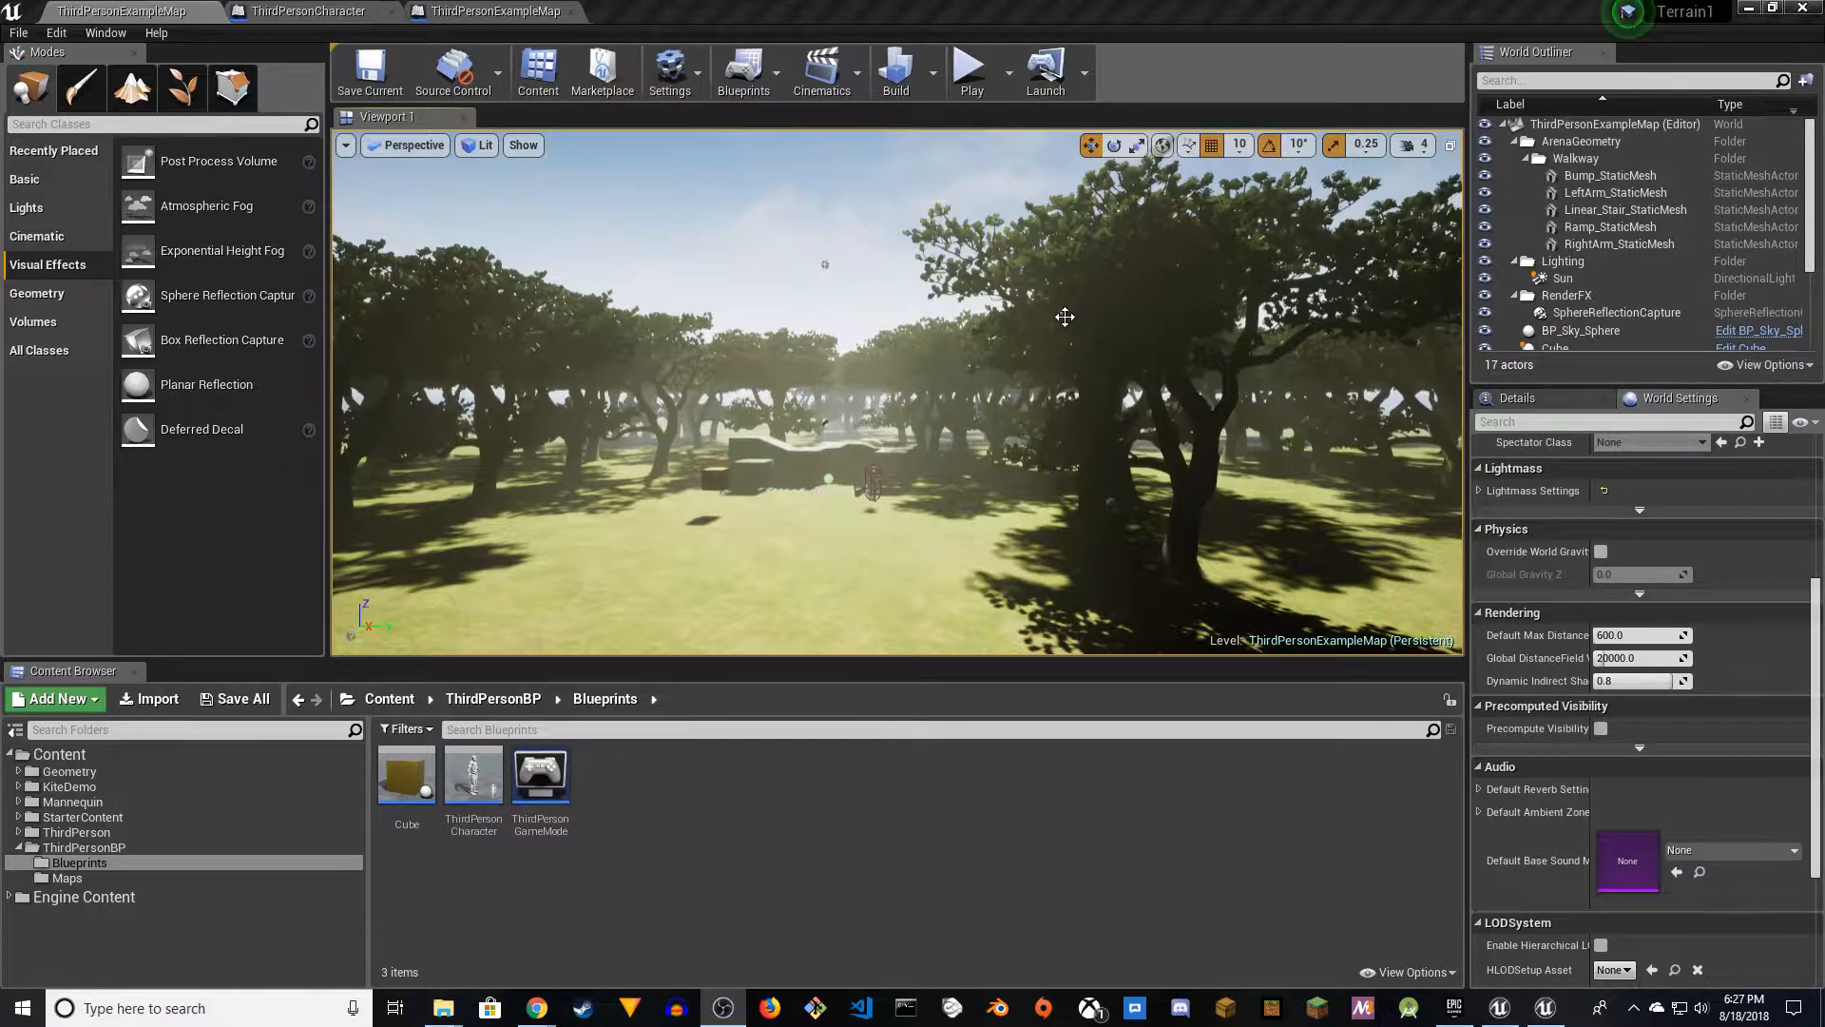
- Play-test the forest level, running the character around to view the light shafts and fog from several directions
{"action": "left_click", "coordinate": [969, 81]}
{"action": "key", "text": "w"}
{"action": "key", "text": "w"}
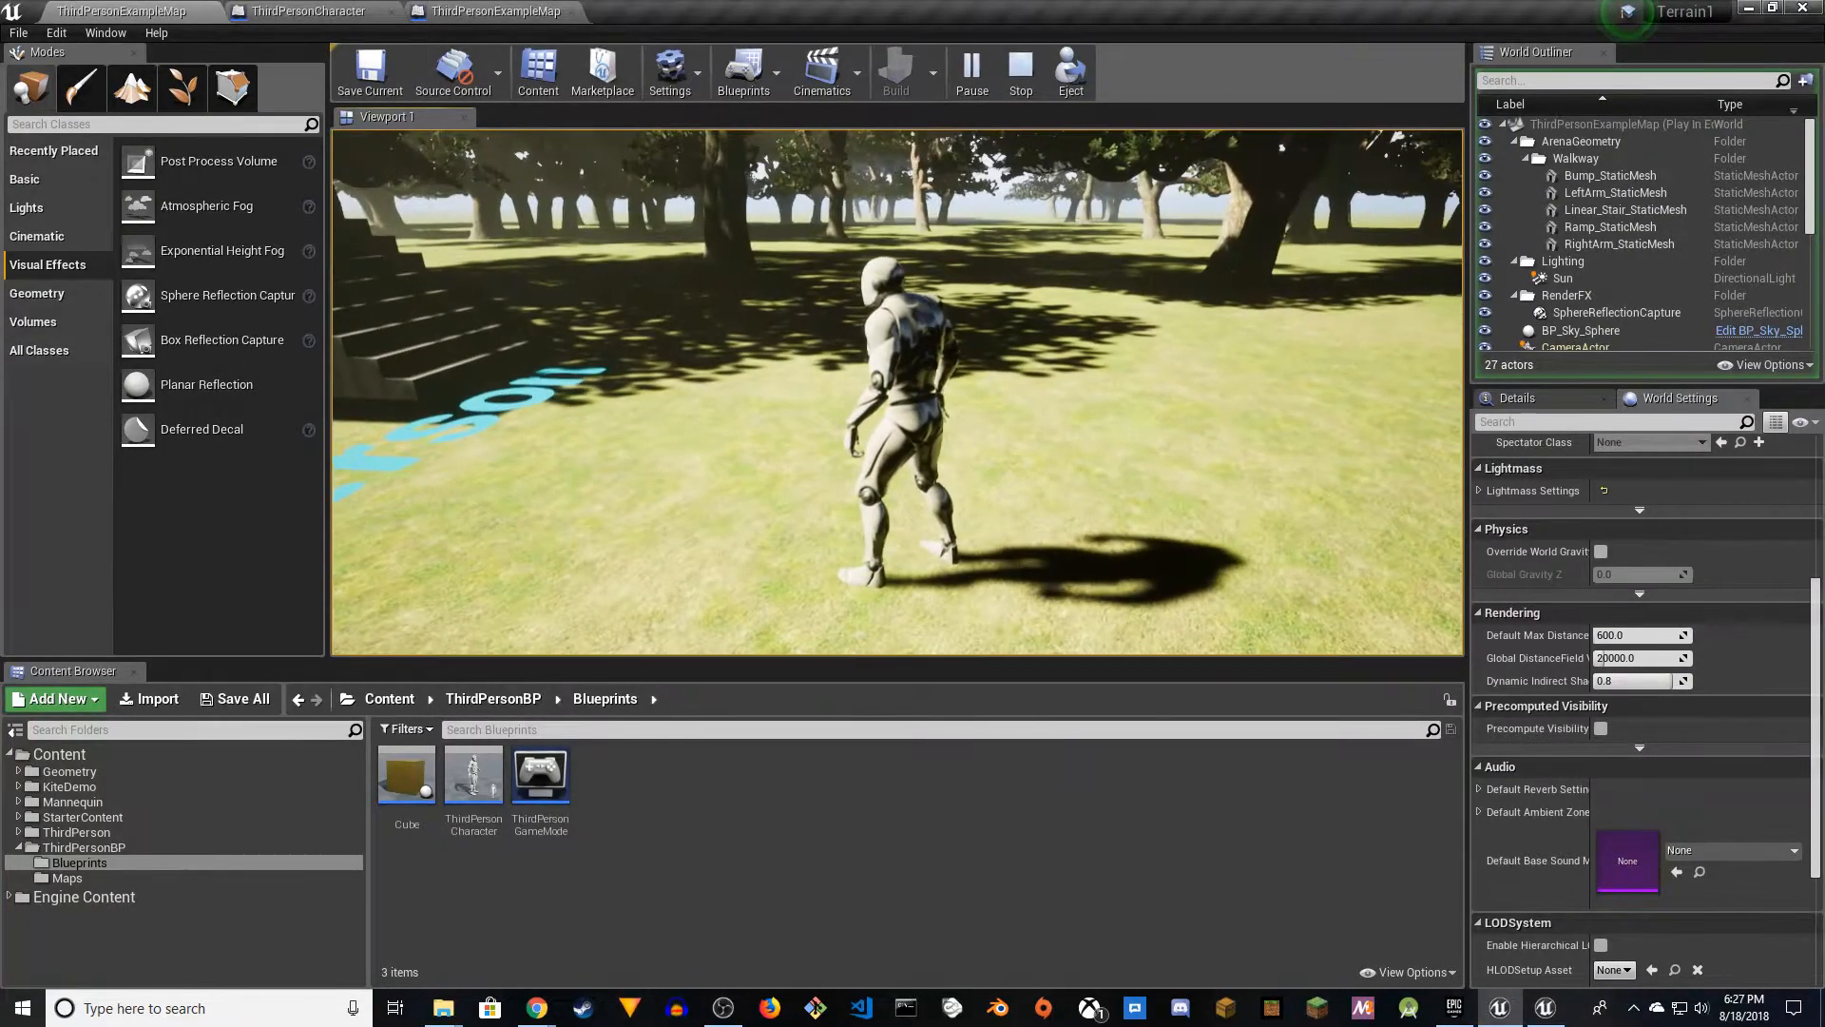
{"action": "key", "text": "d"}
{"action": "key", "text": "a"}
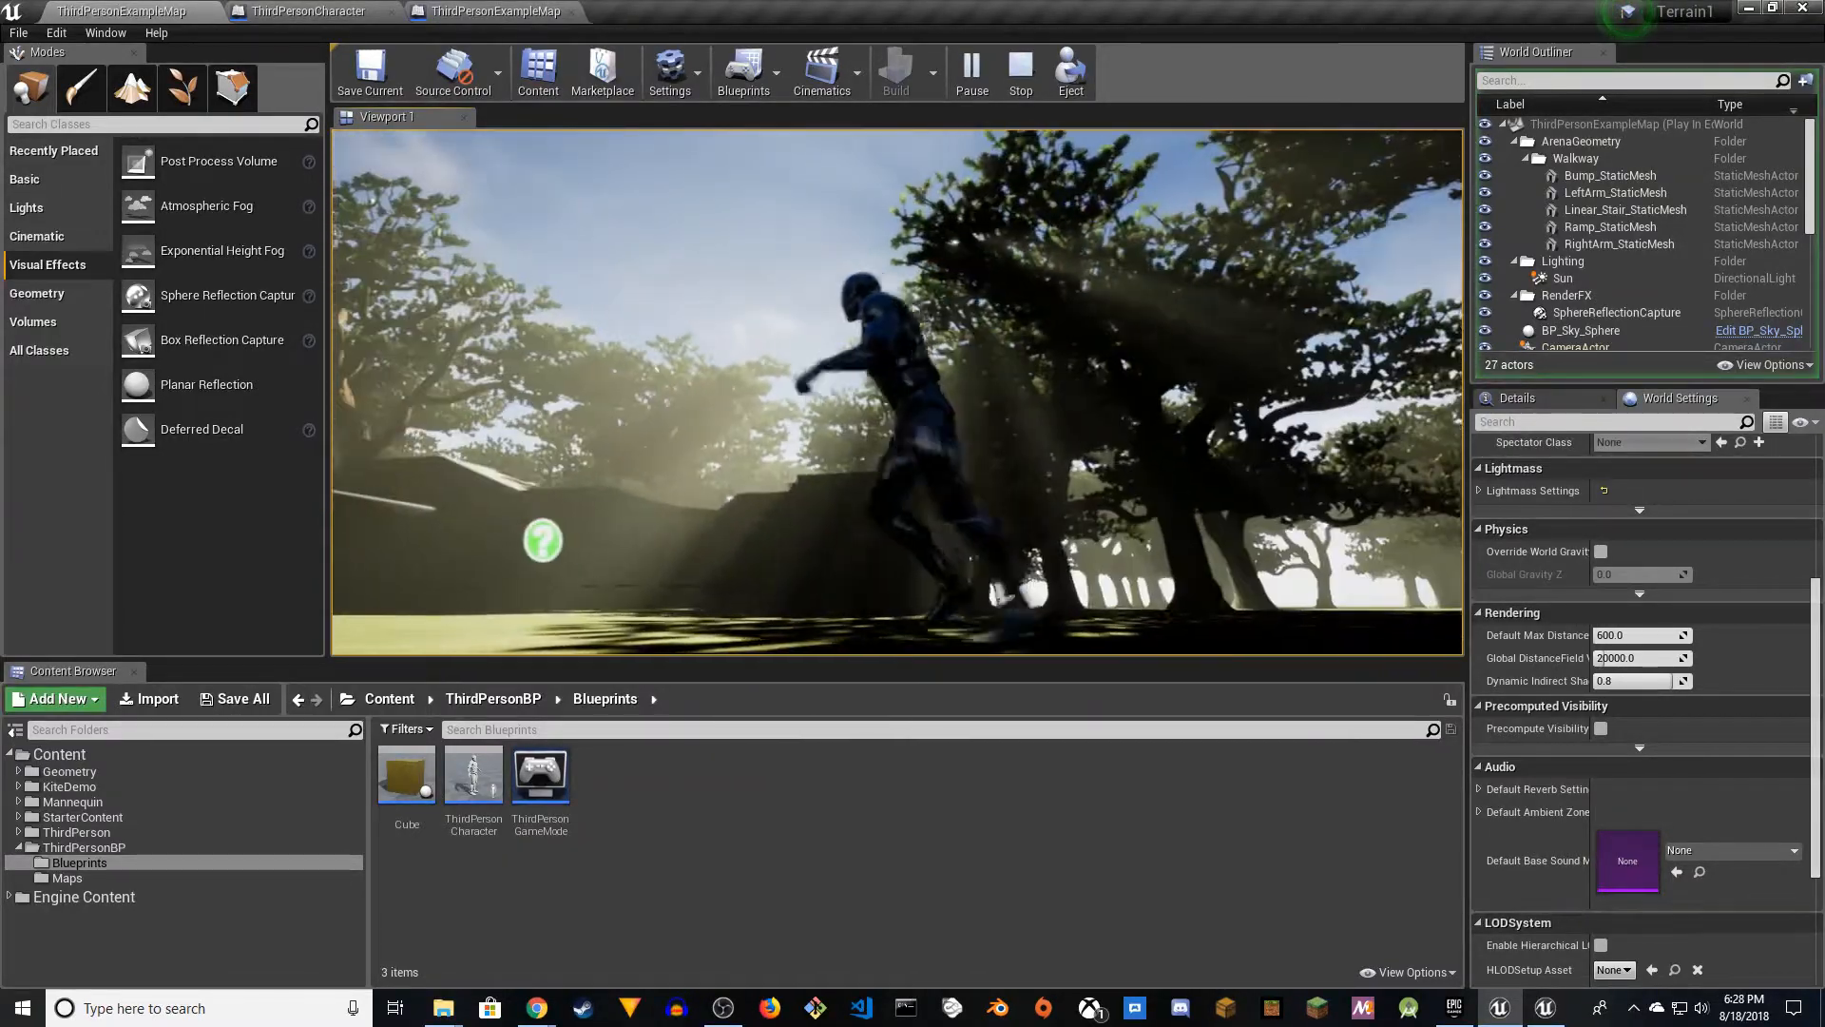
{"action": "key", "text": "d"}
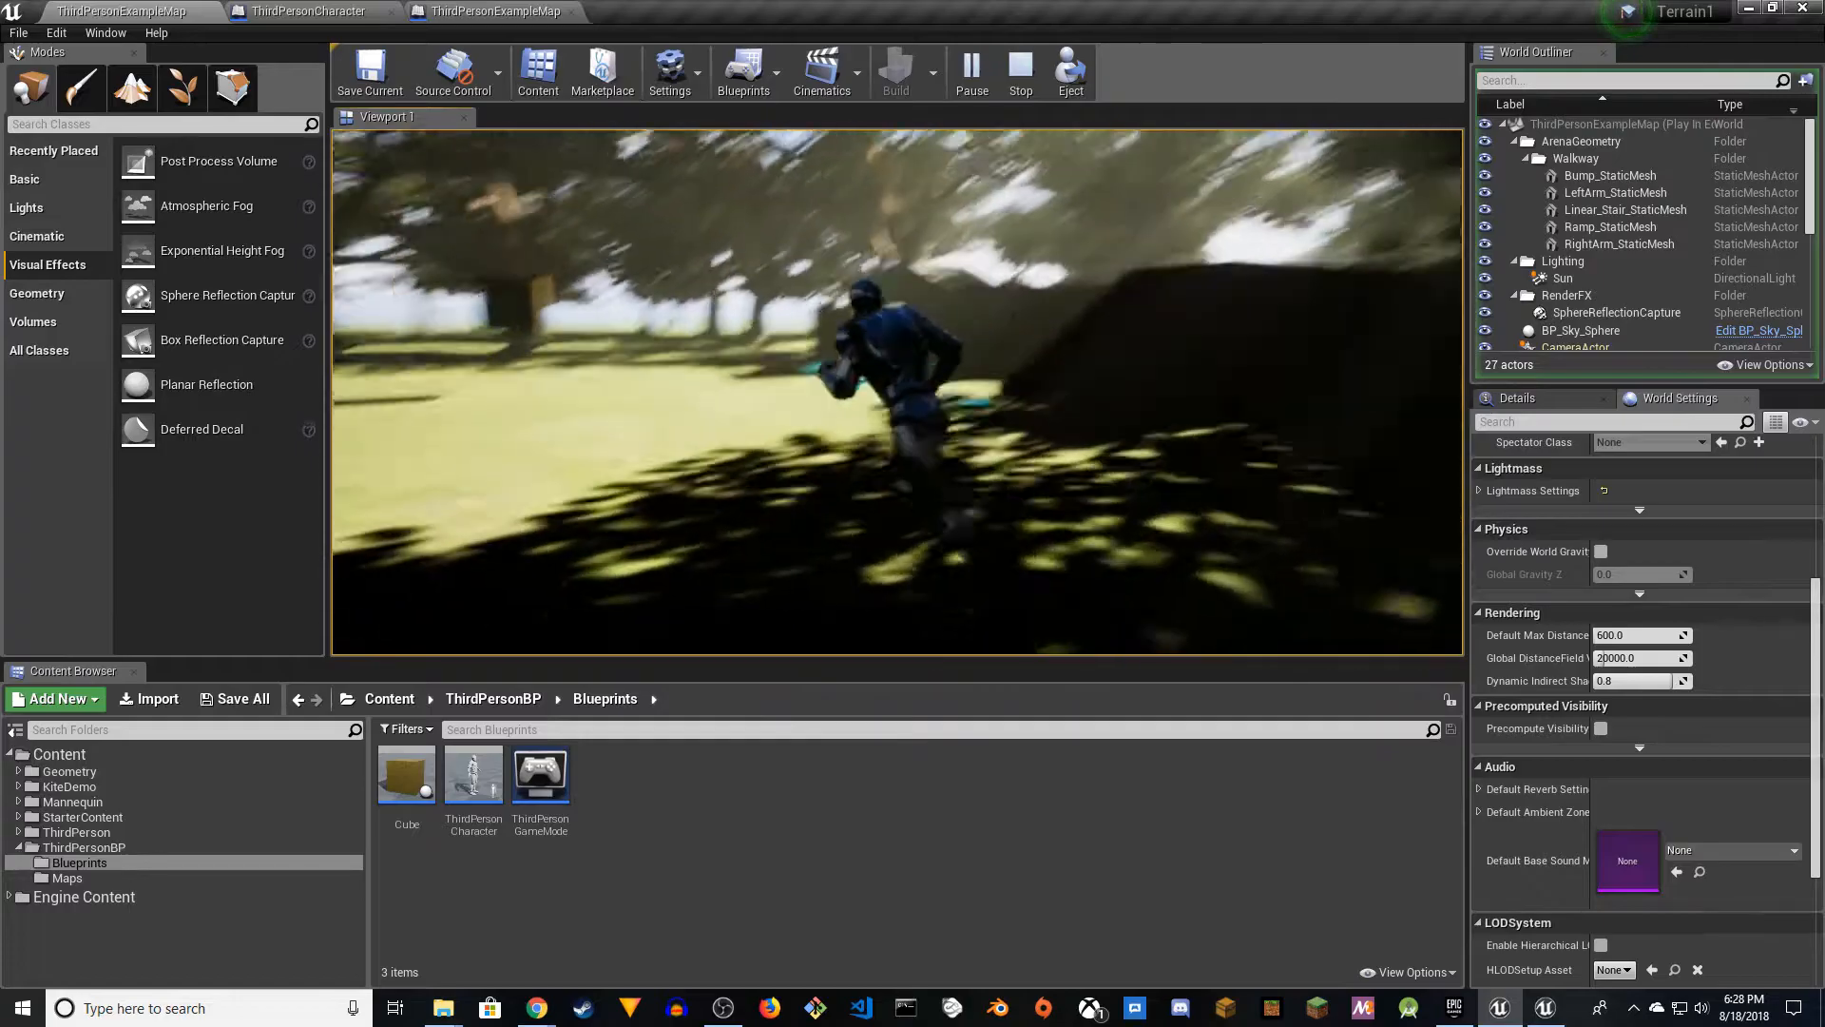
{"action": "key", "text": "a"}
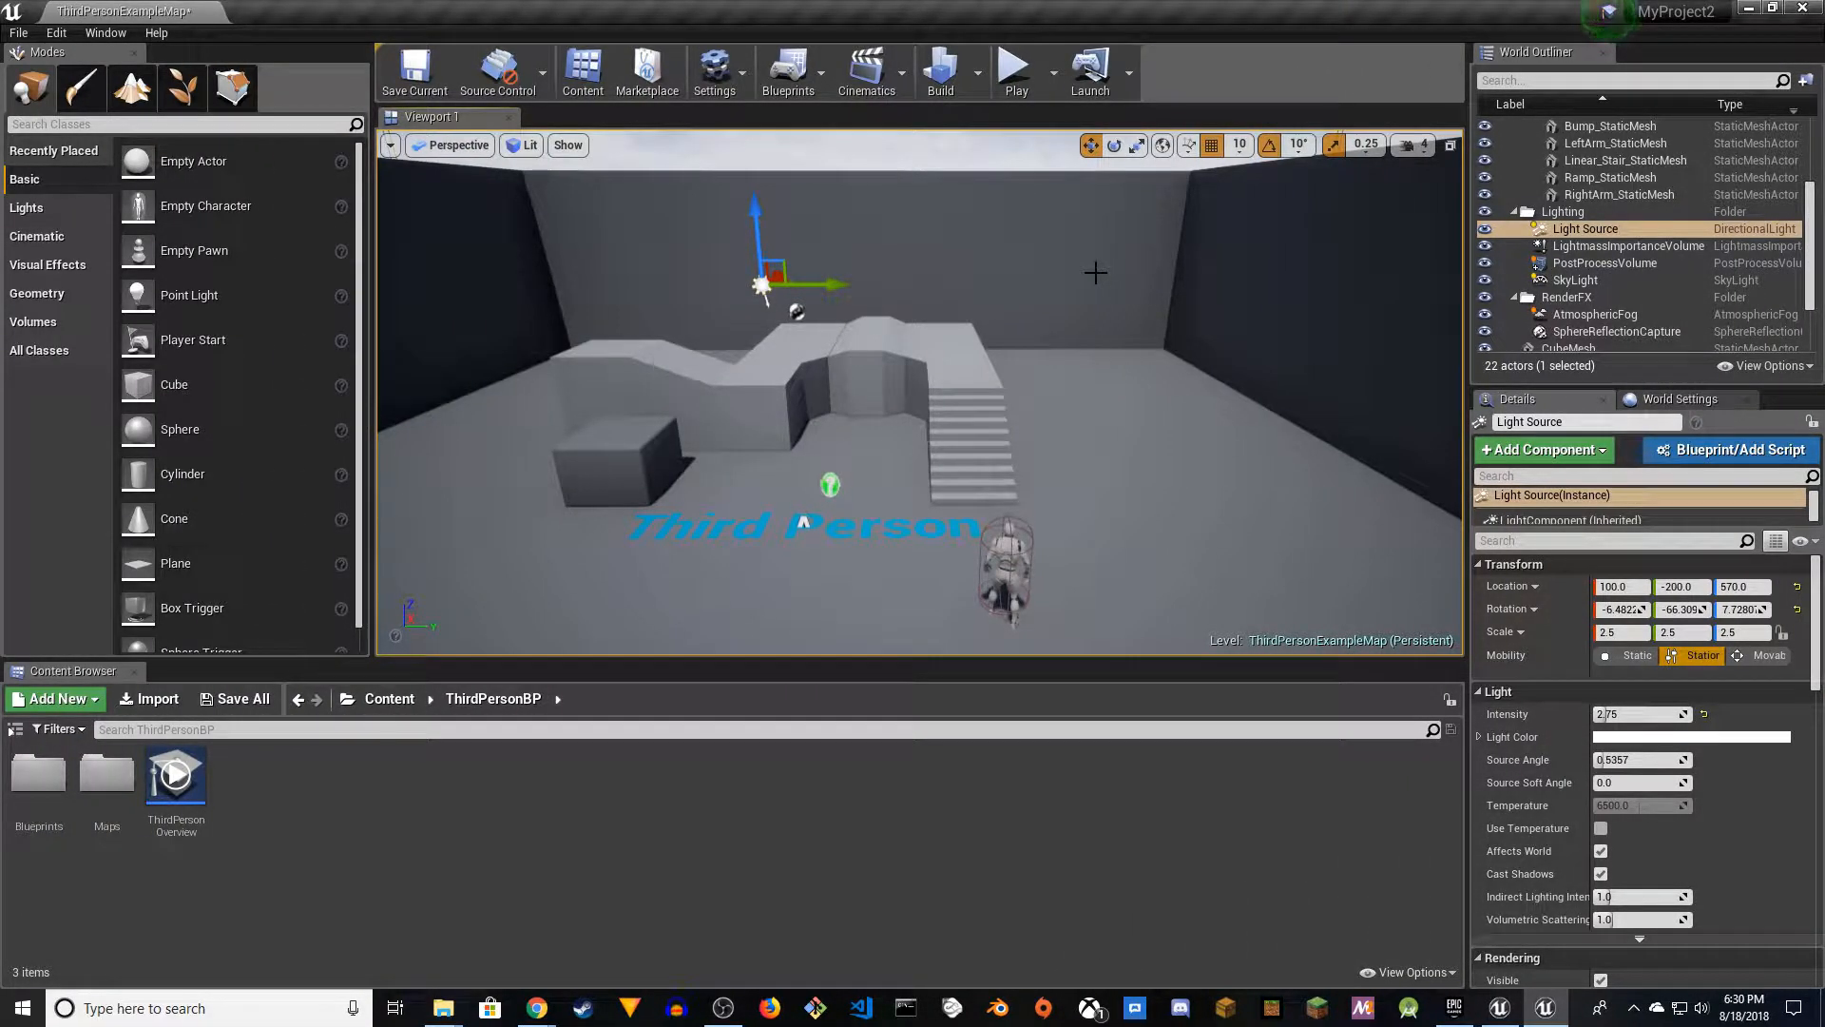
{"action": "right_click_drag", "start_coordinate": [1096, 297], "coordinate": [1152, 334]}
{"action": "key", "text": "s"}
{"action": "key", "text": "w"}
{"action": "key", "text": "s"}
{"action": "key", "text": "w"}
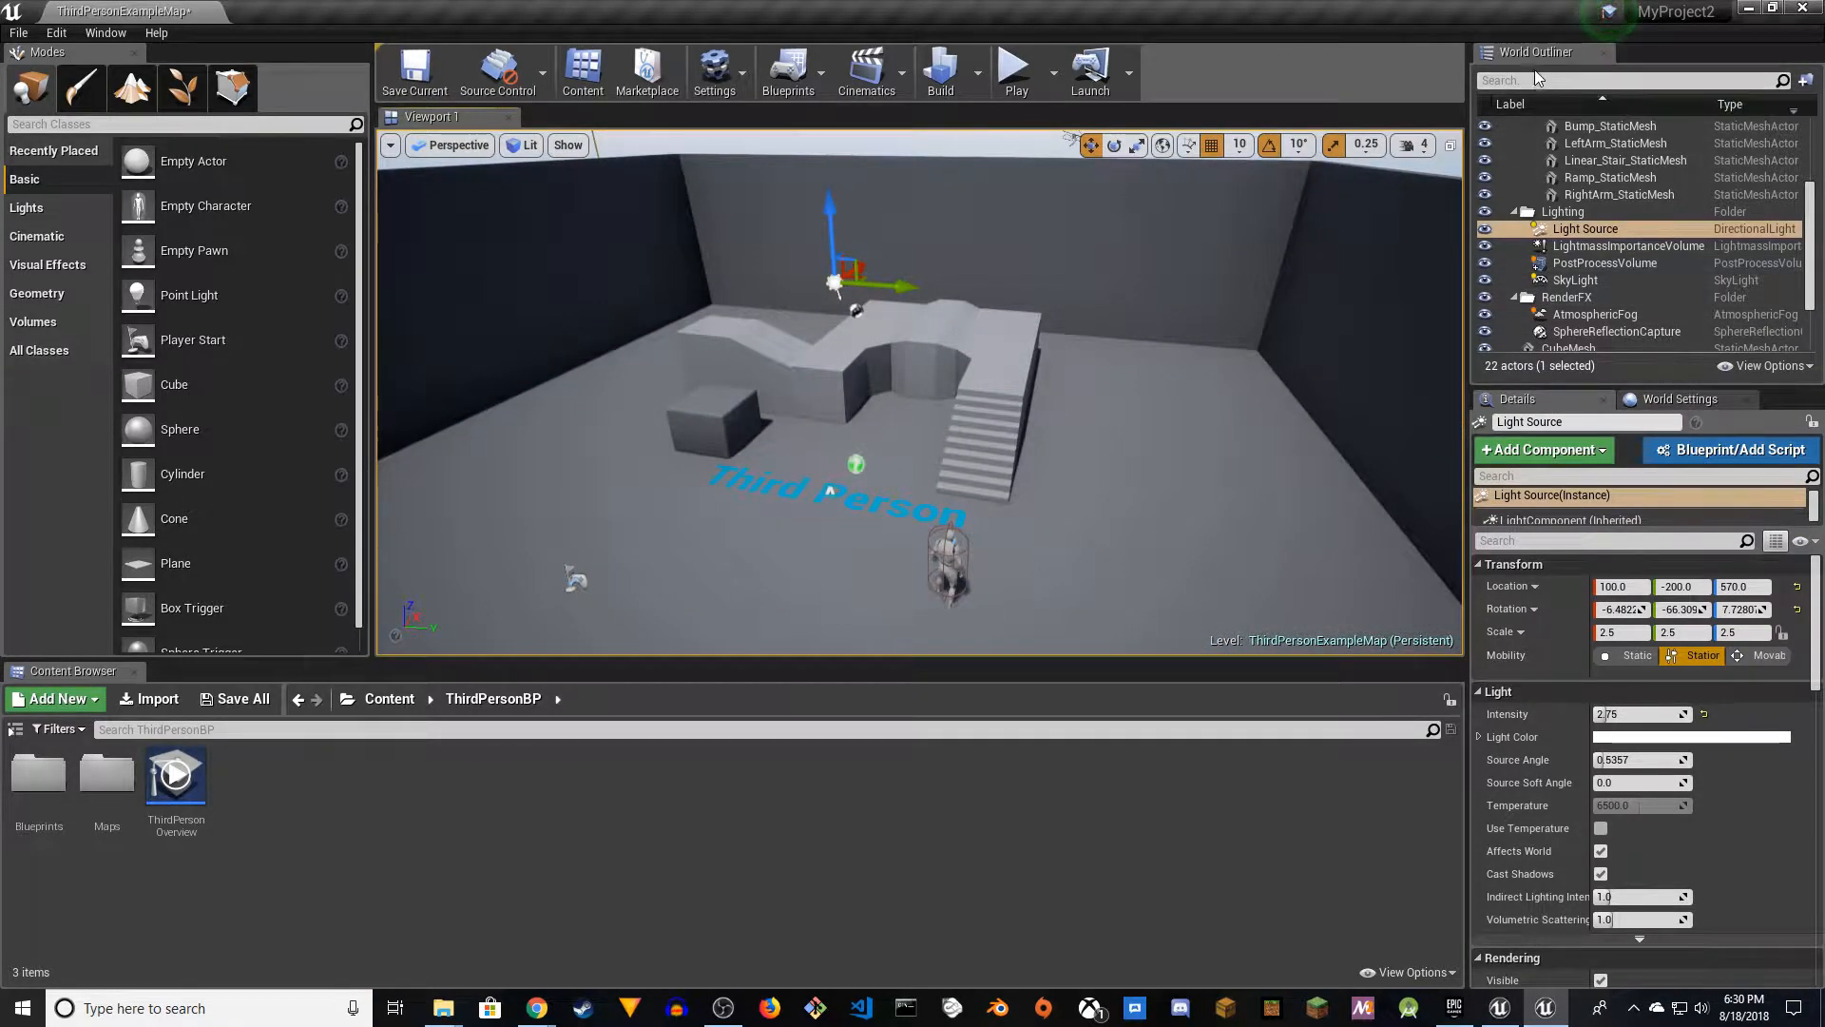
- Rename the Light Source directional light in the Lighting folder to Sun
{"action": "scroll", "coordinate": [1632, 255], "scroll_direction": "up", "scroll_amount": 5}
{"action": "scroll", "coordinate": [1633, 255], "scroll_direction": "down", "scroll_amount": 4}
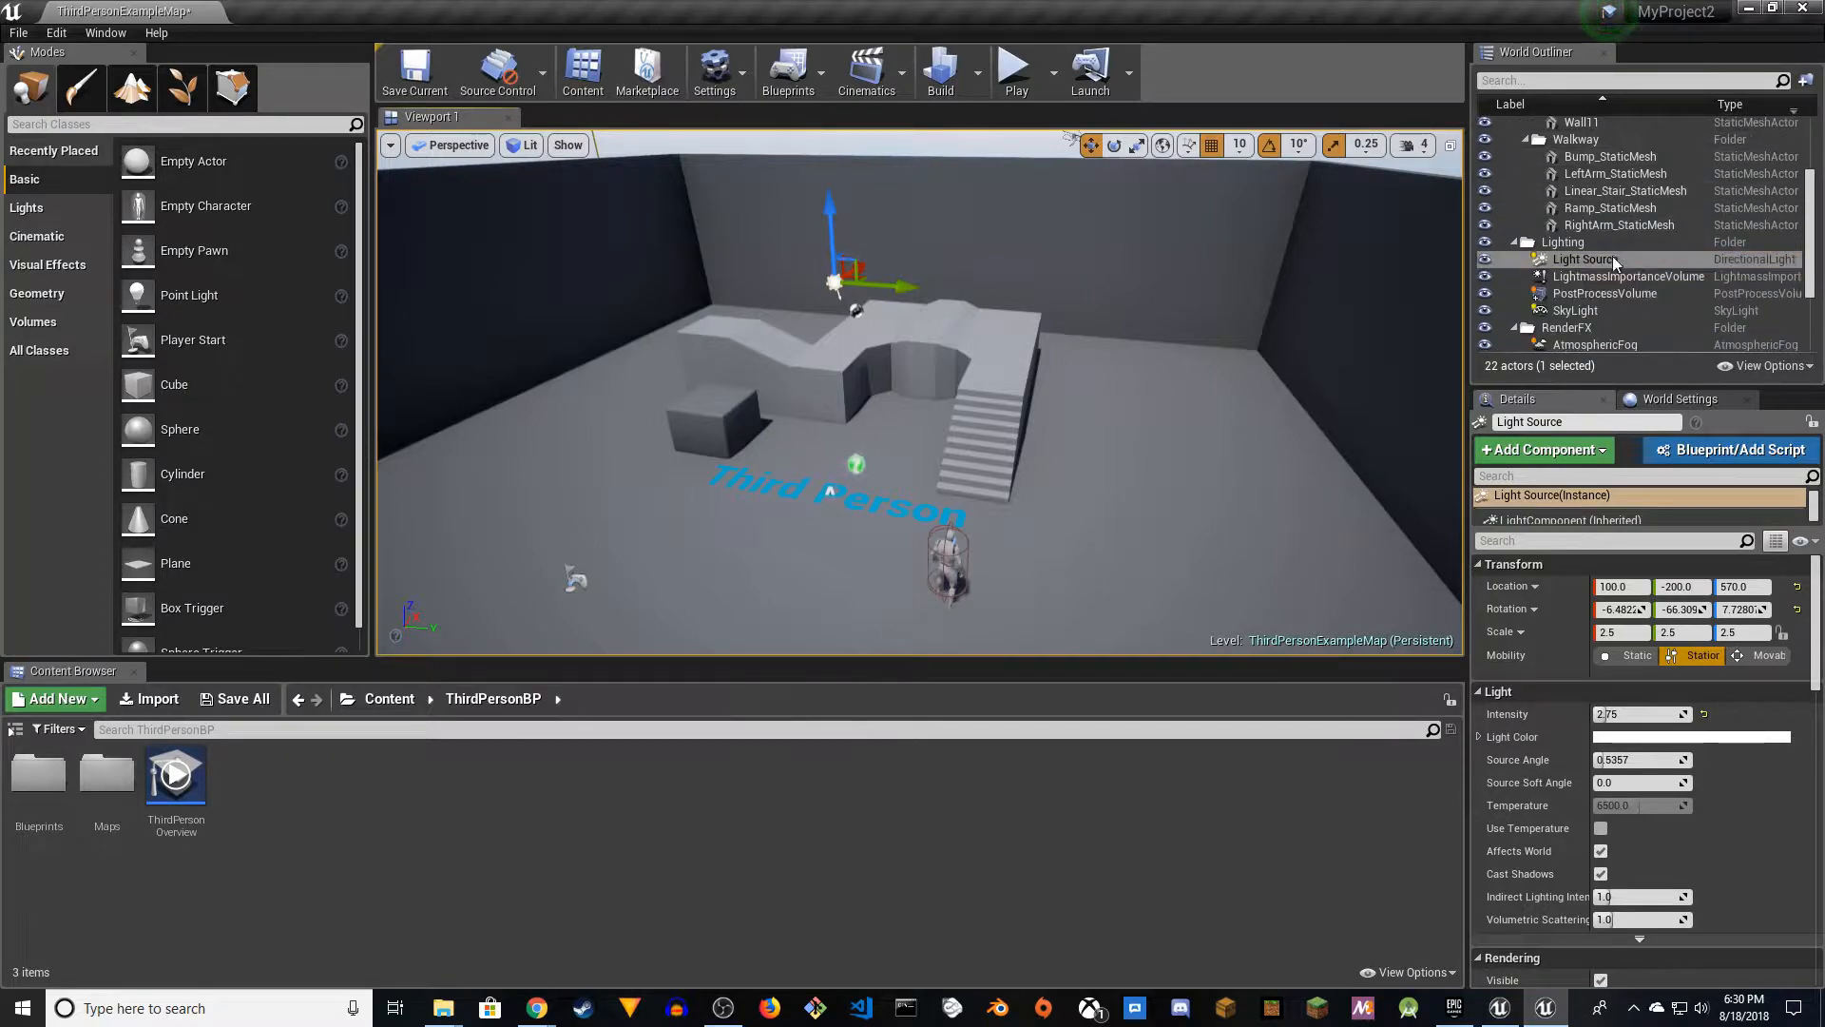
{"action": "left_click", "coordinate": [1570, 258]}
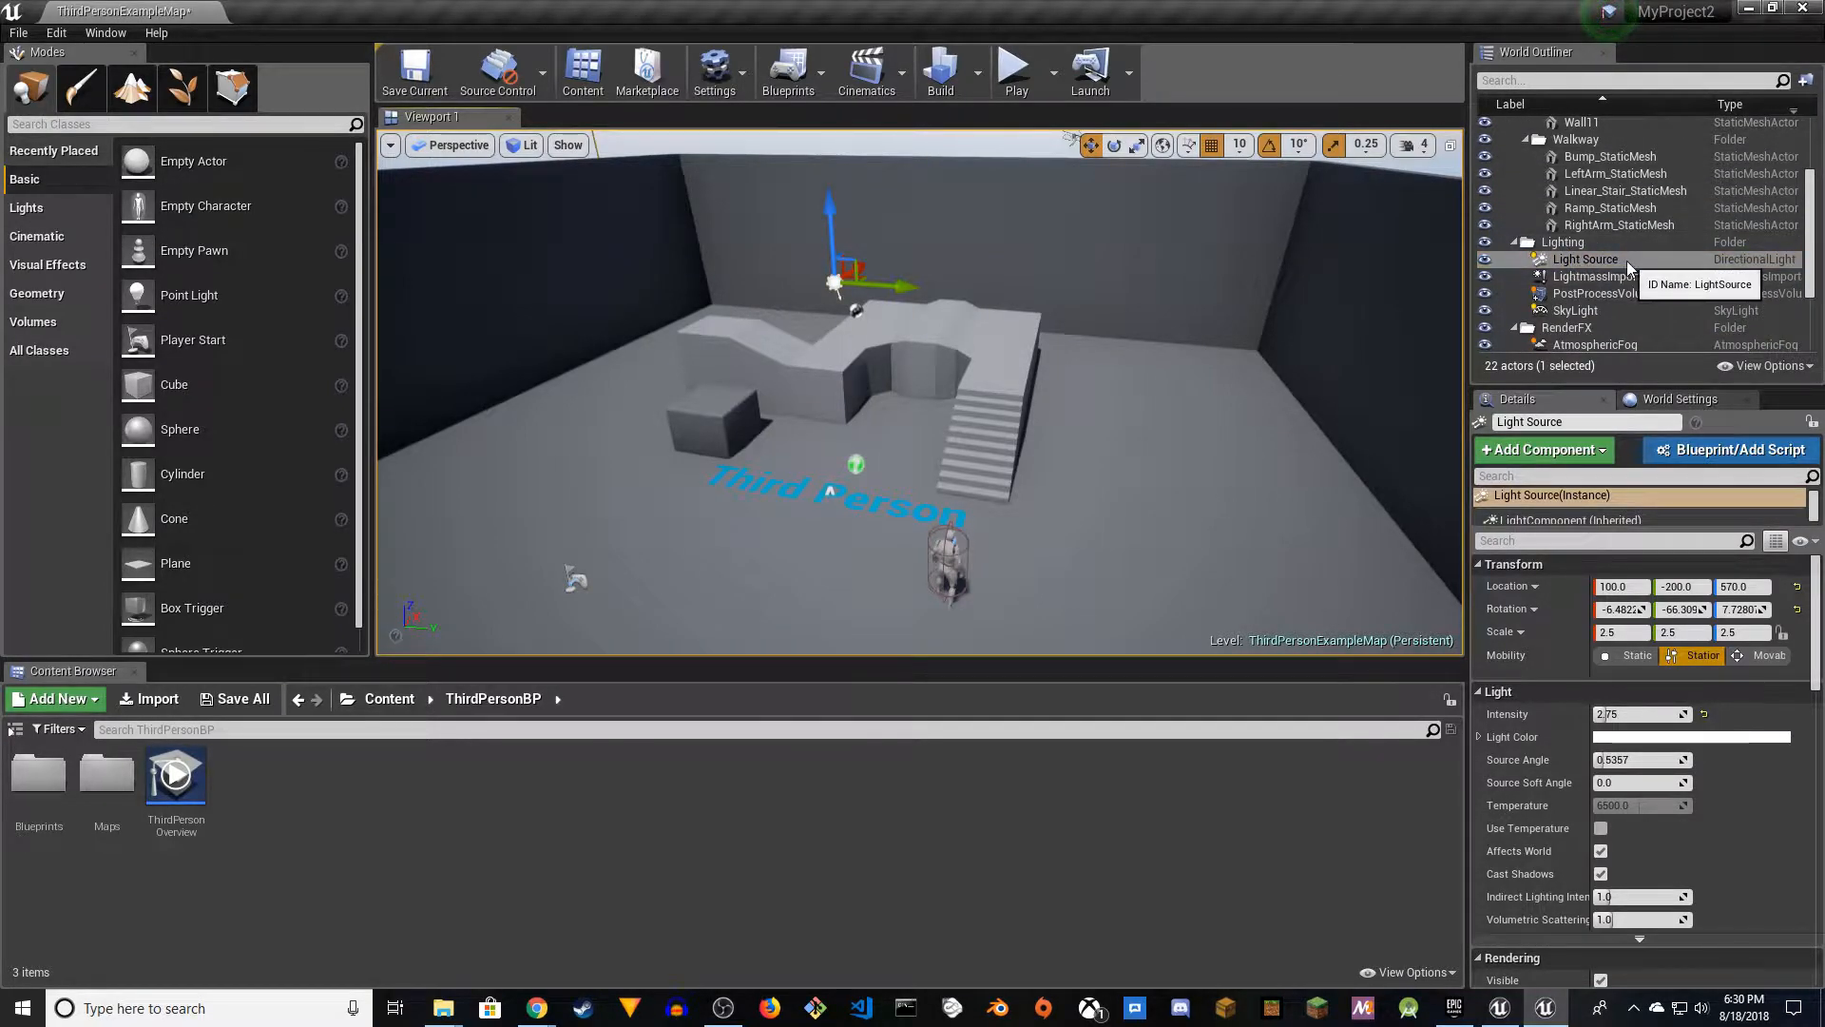
{"action": "scroll", "coordinate": [1628, 269], "scroll_direction": "down", "scroll_amount": 2}
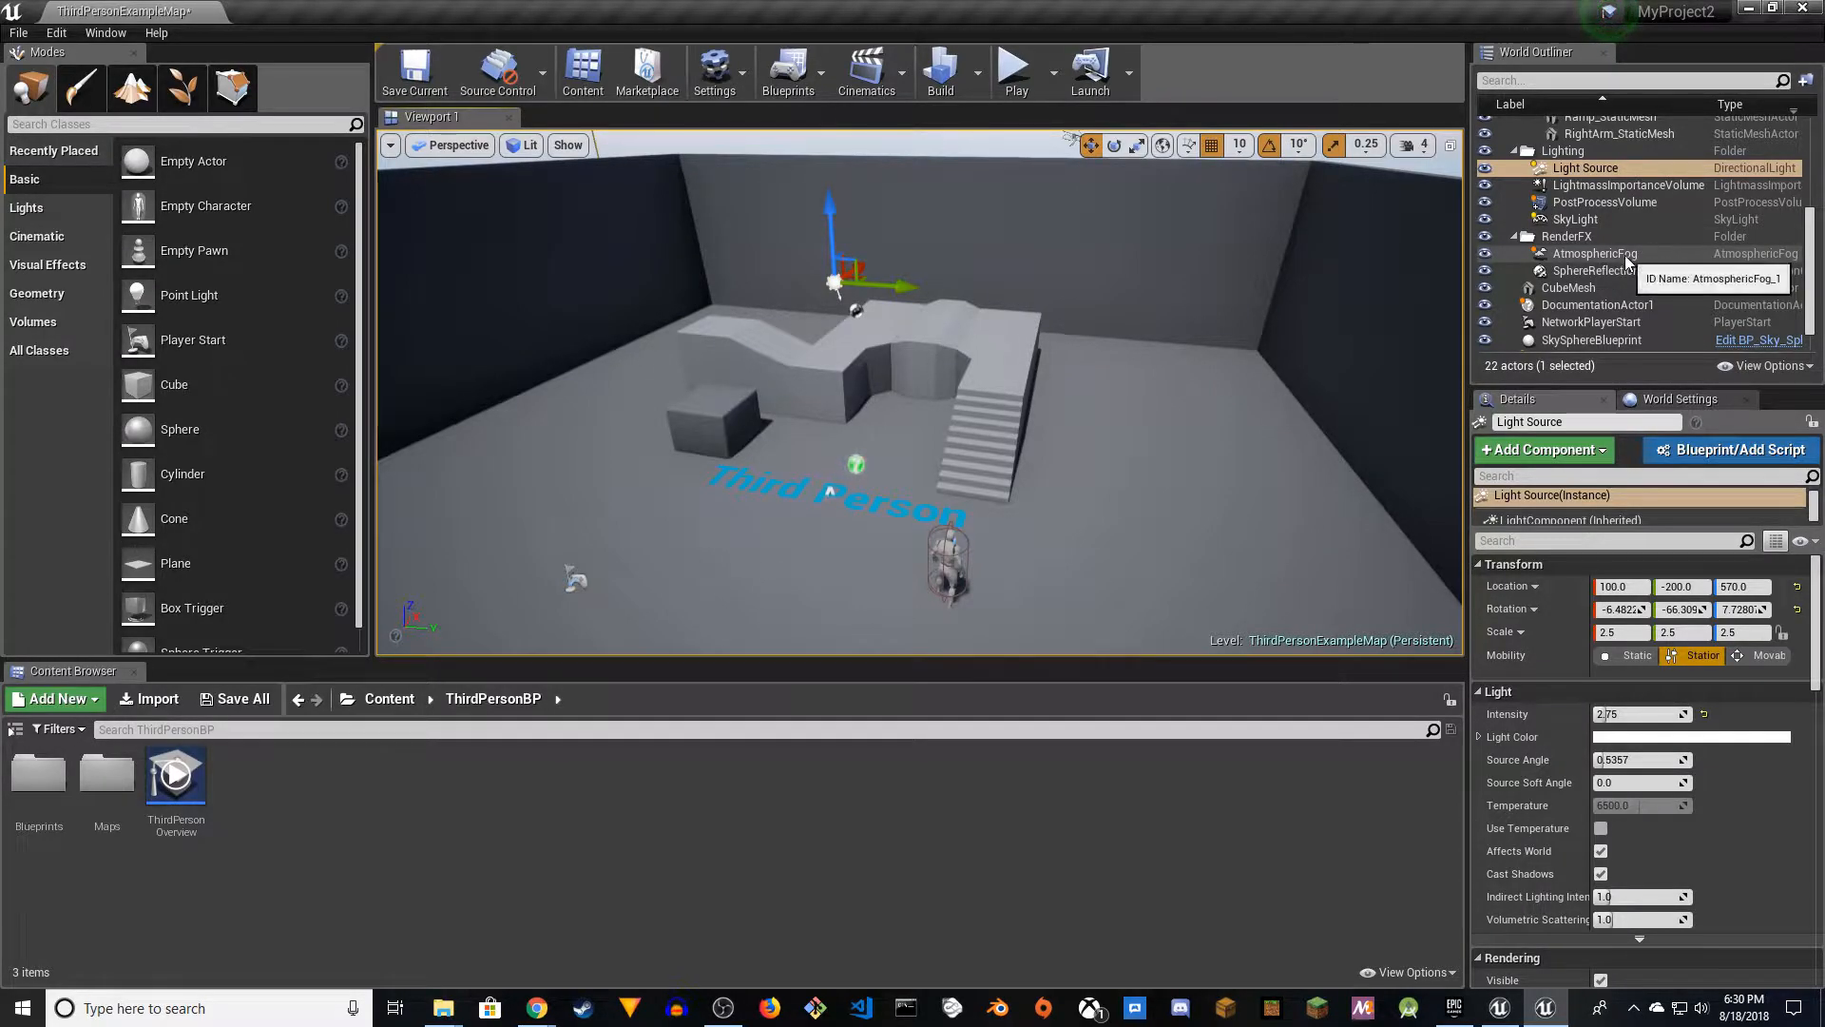
{"action": "scroll", "coordinate": [1627, 261], "scroll_direction": "up", "scroll_amount": 2}
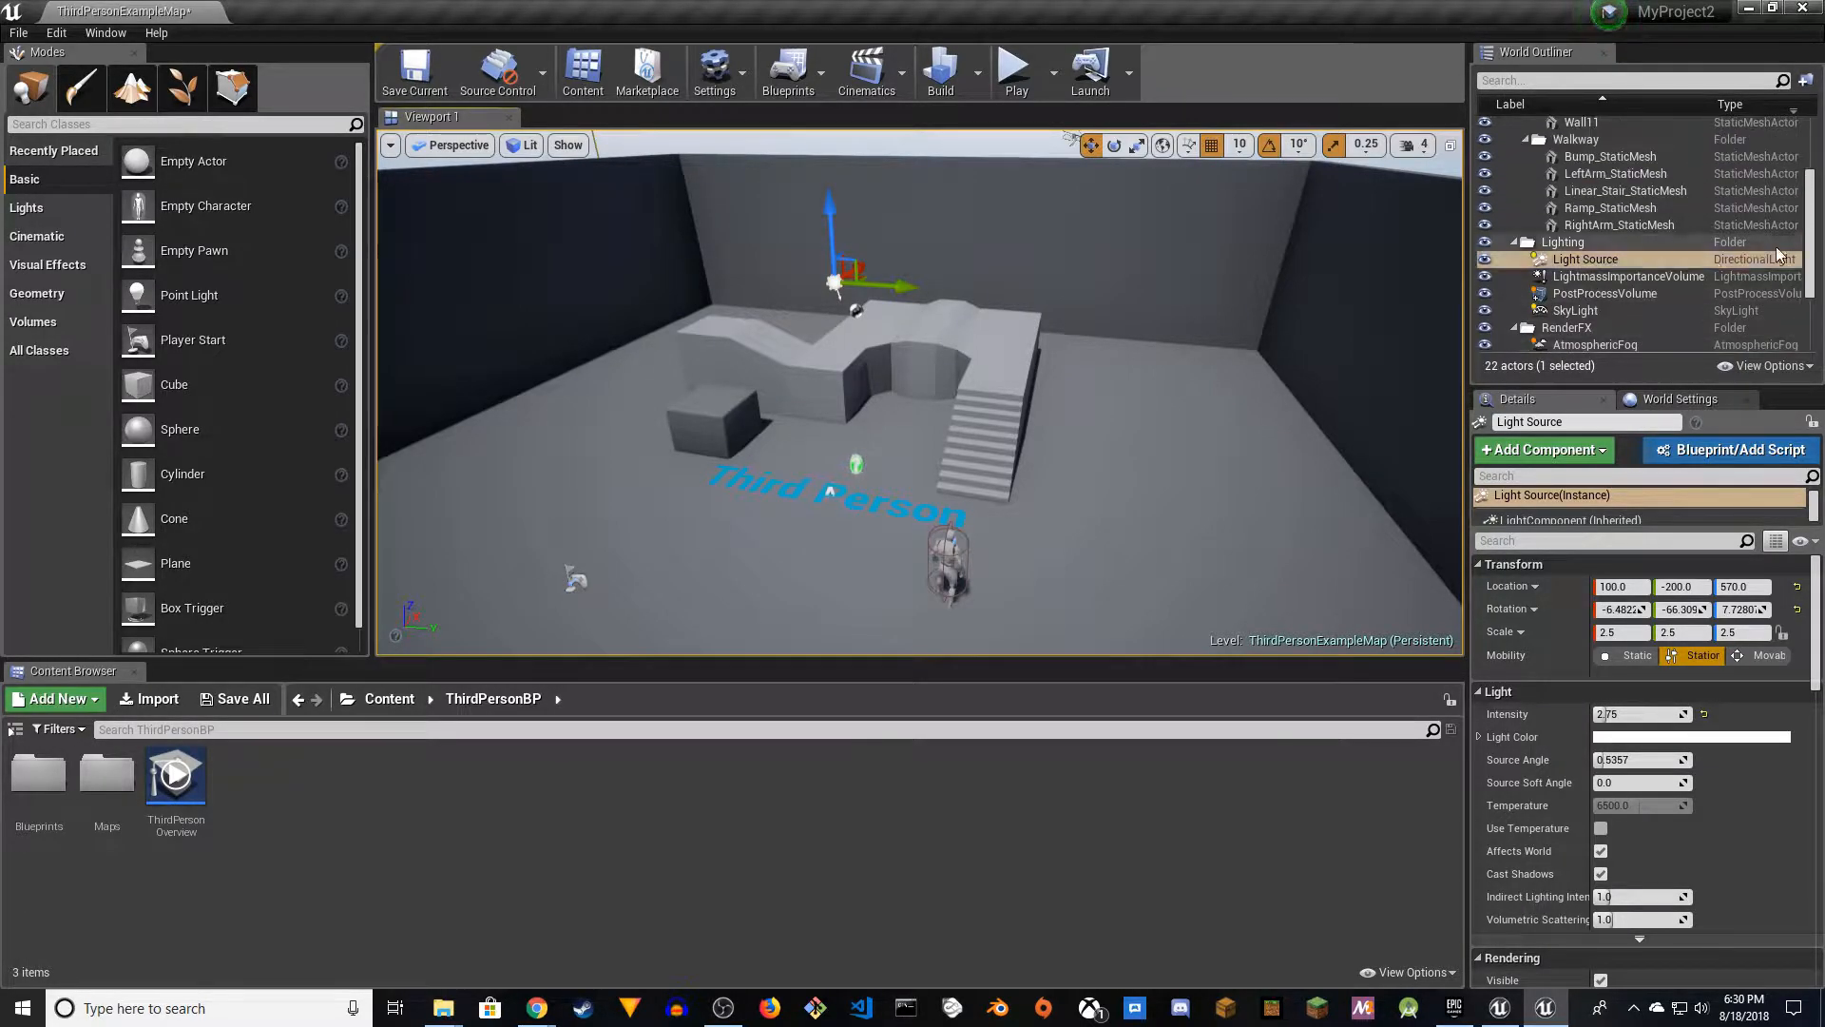
{"action": "left_click", "coordinate": [1589, 259]}
{"action": "type", "text": "Su"}
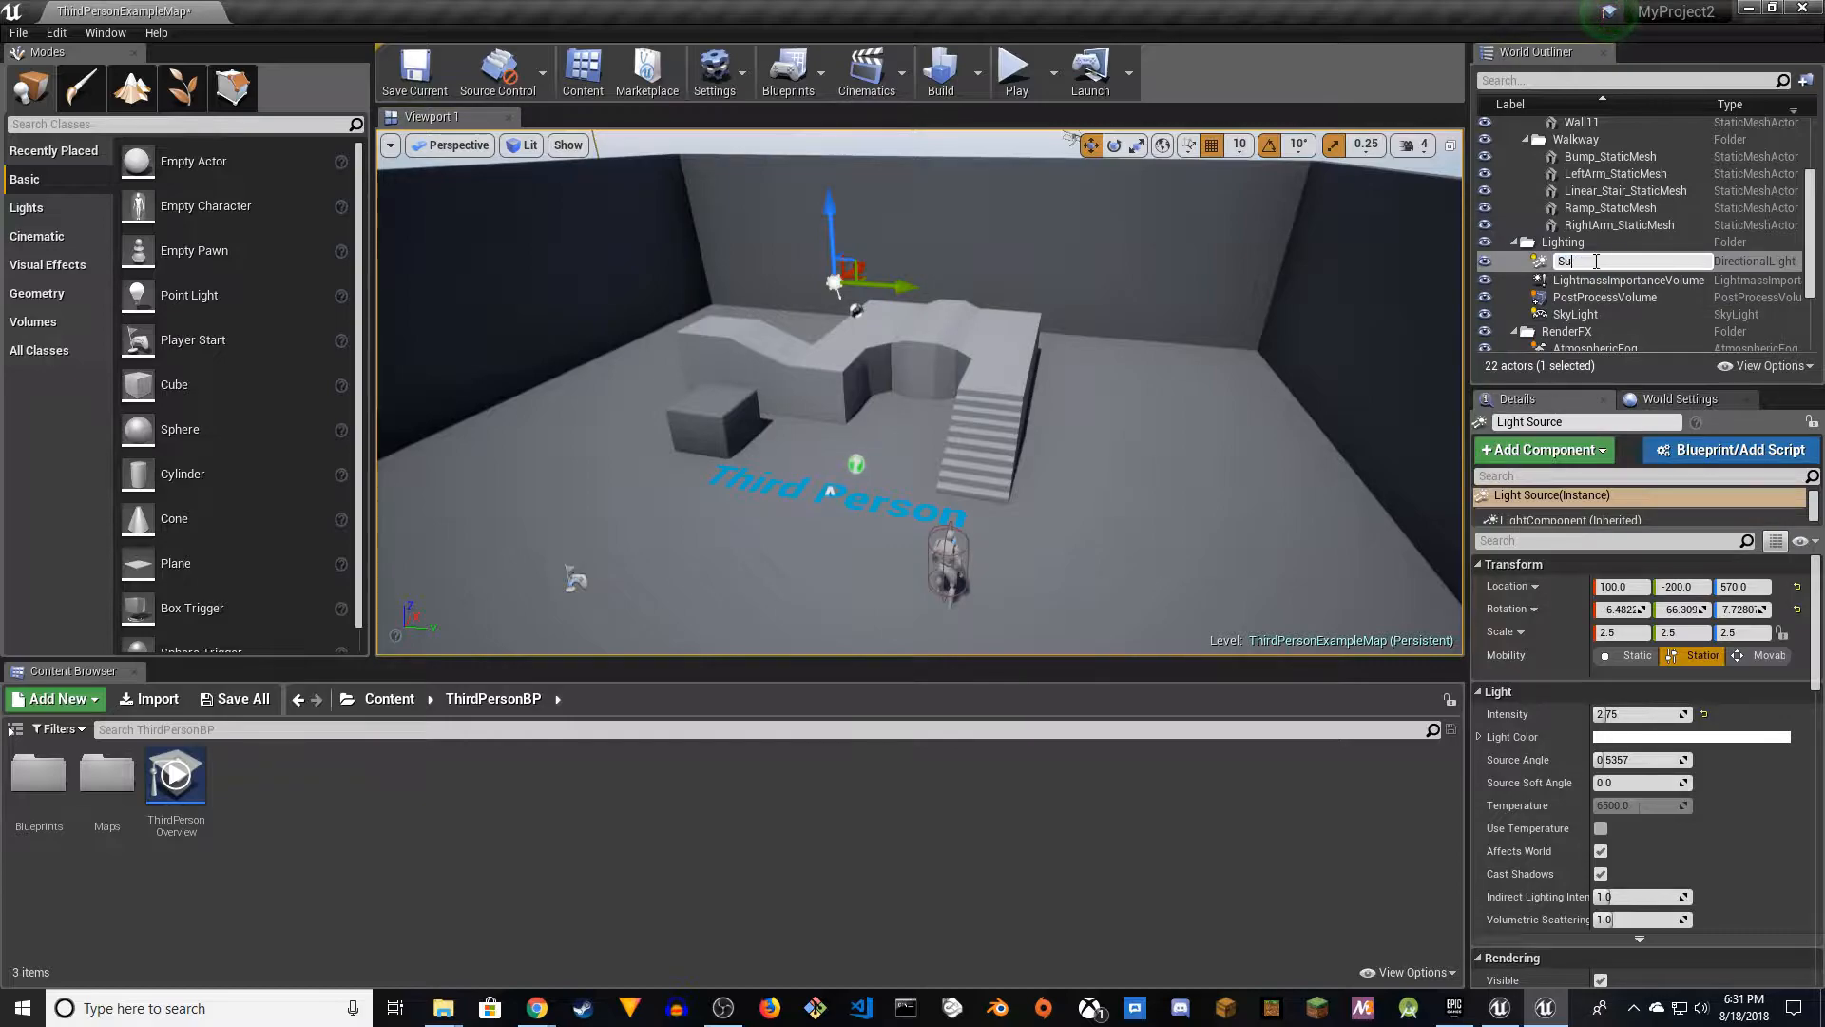
{"action": "type", "text": "n"}
{"action": "key", "text": "Return"}
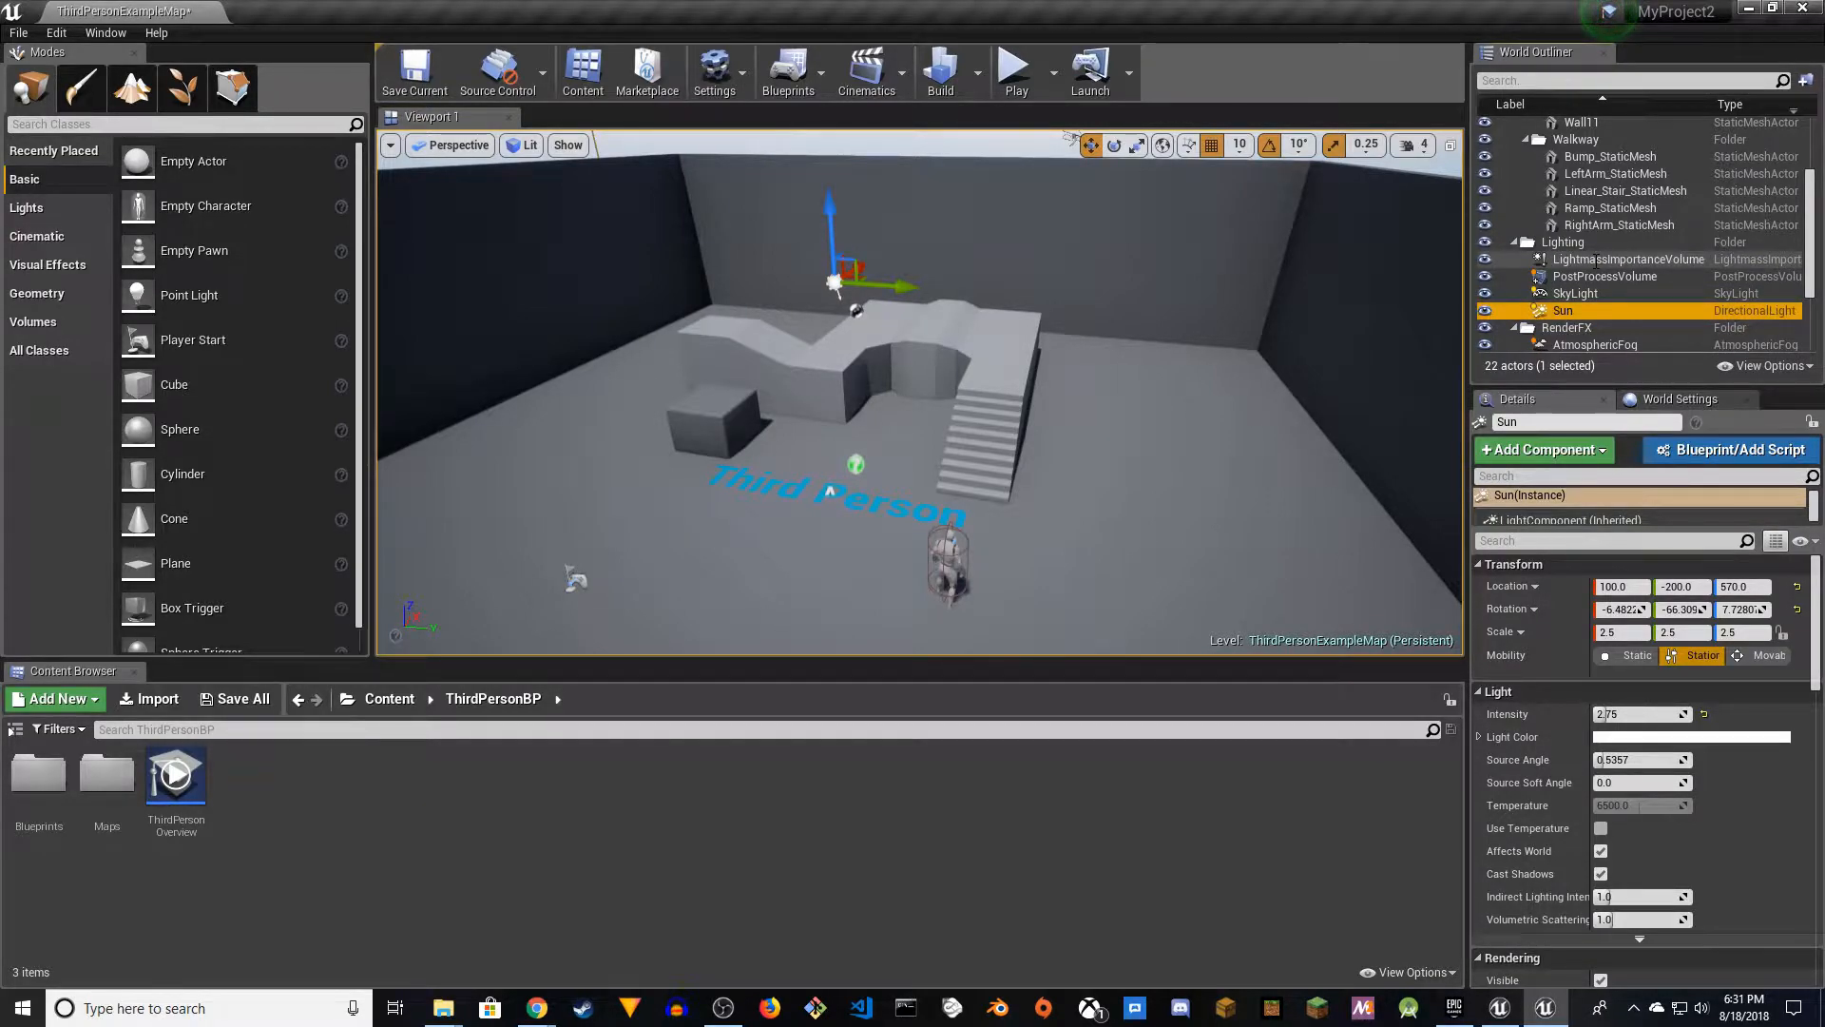
- Set the Sun directional light's mobility to Movable
{"action": "scroll", "coordinate": [1592, 285], "scroll_direction": "down", "scroll_amount": 1}
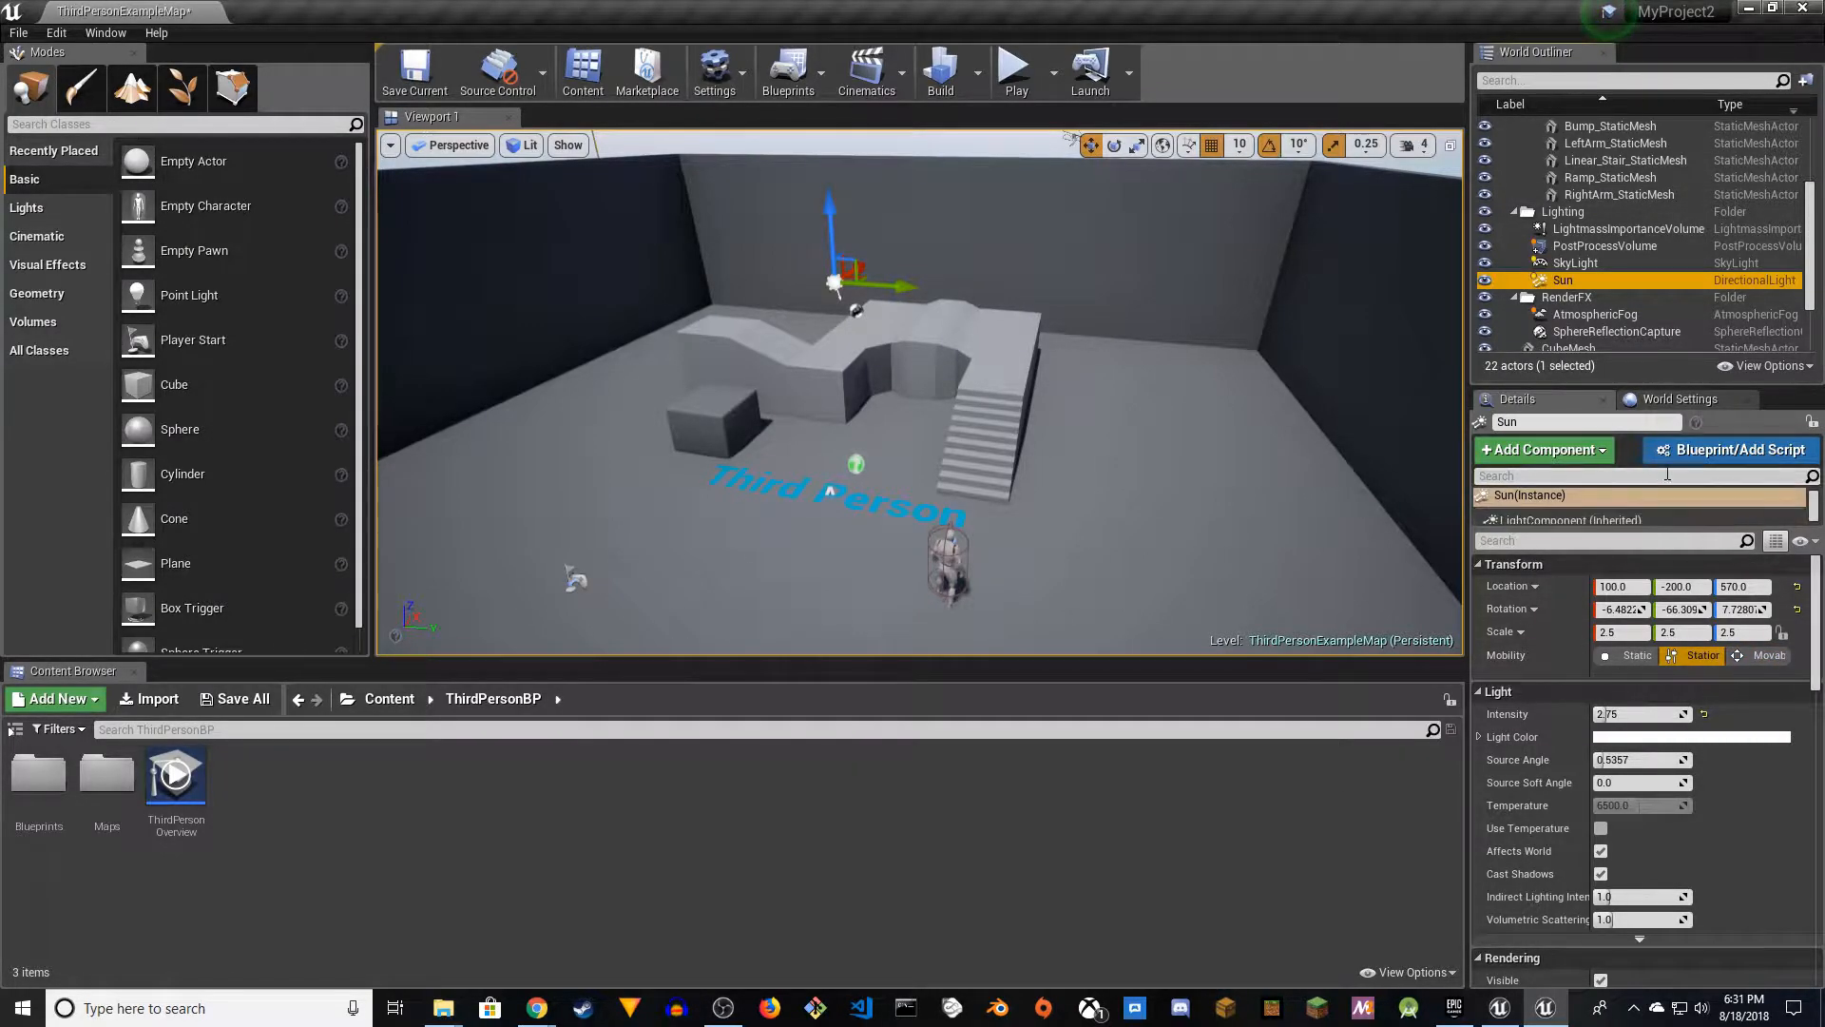
{"action": "left_click", "coordinate": [1629, 655]}
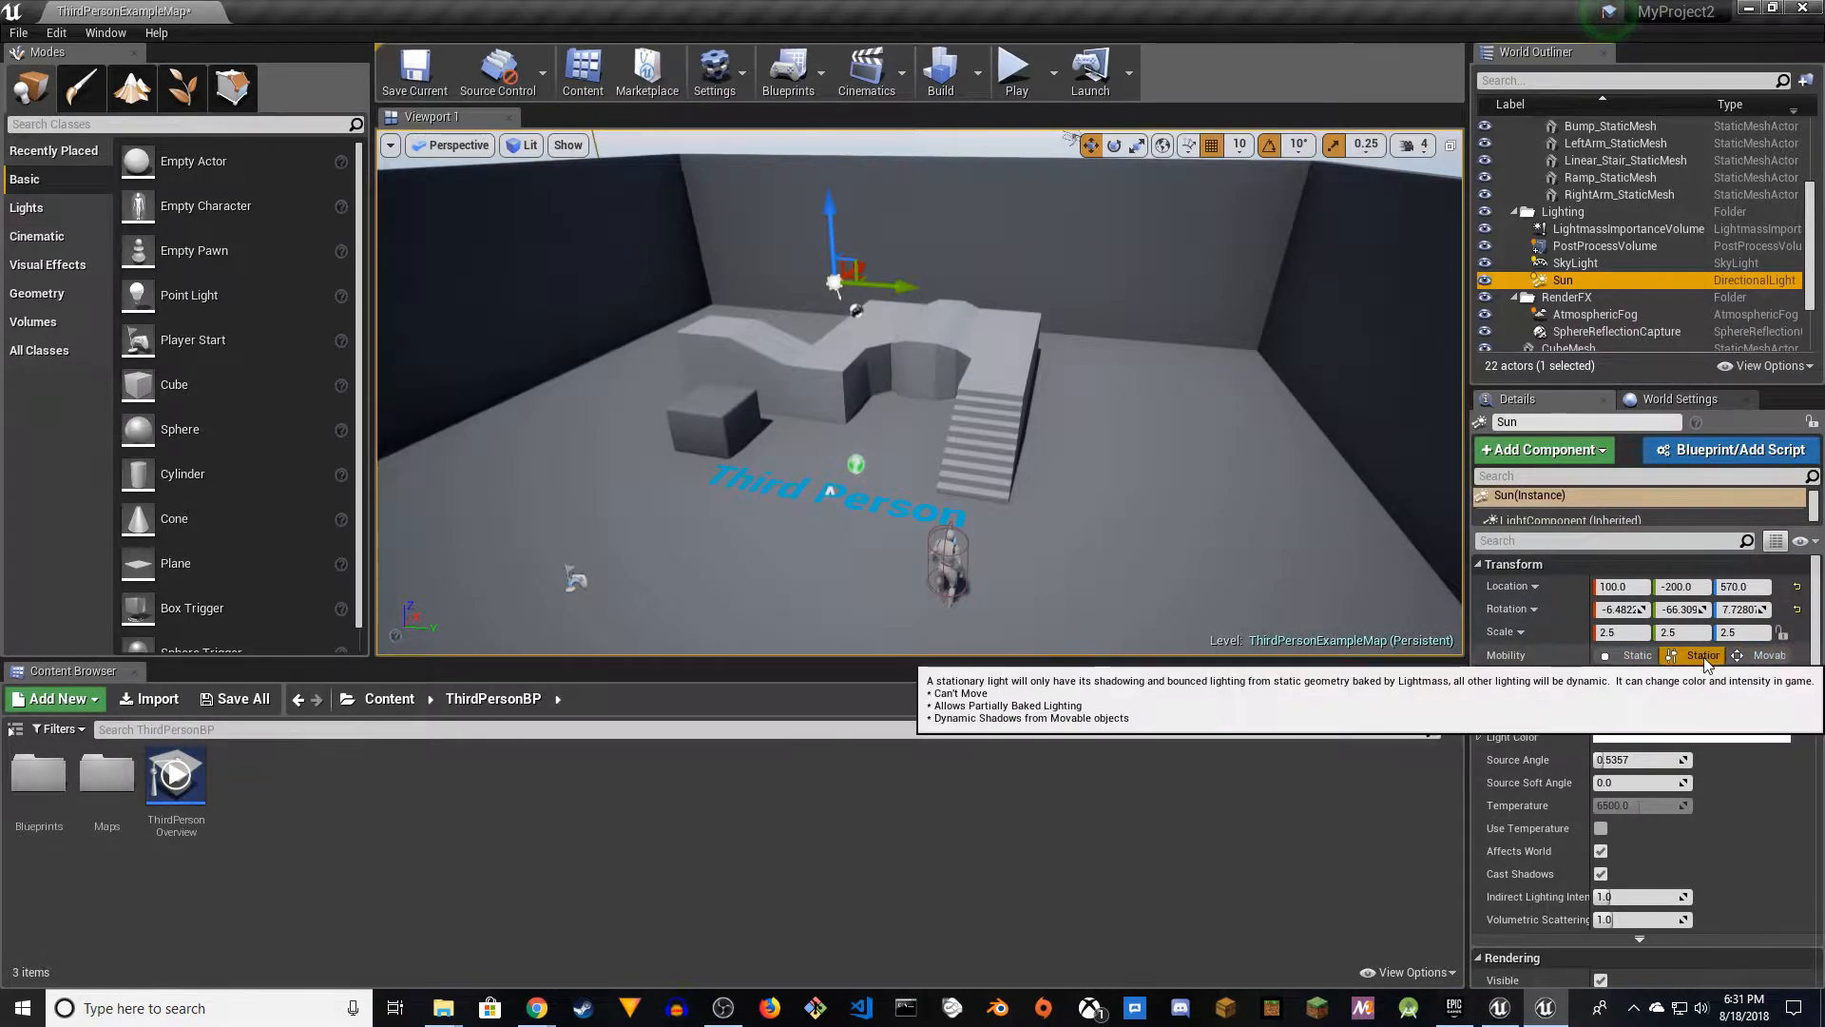
{"action": "left_click", "coordinate": [1755, 657]}
- Delete the AtmosphericFog actor from the level's RenderFX folder
{"action": "right_click_drag", "start_coordinate": [1065, 443], "coordinate": [1178, 190]}
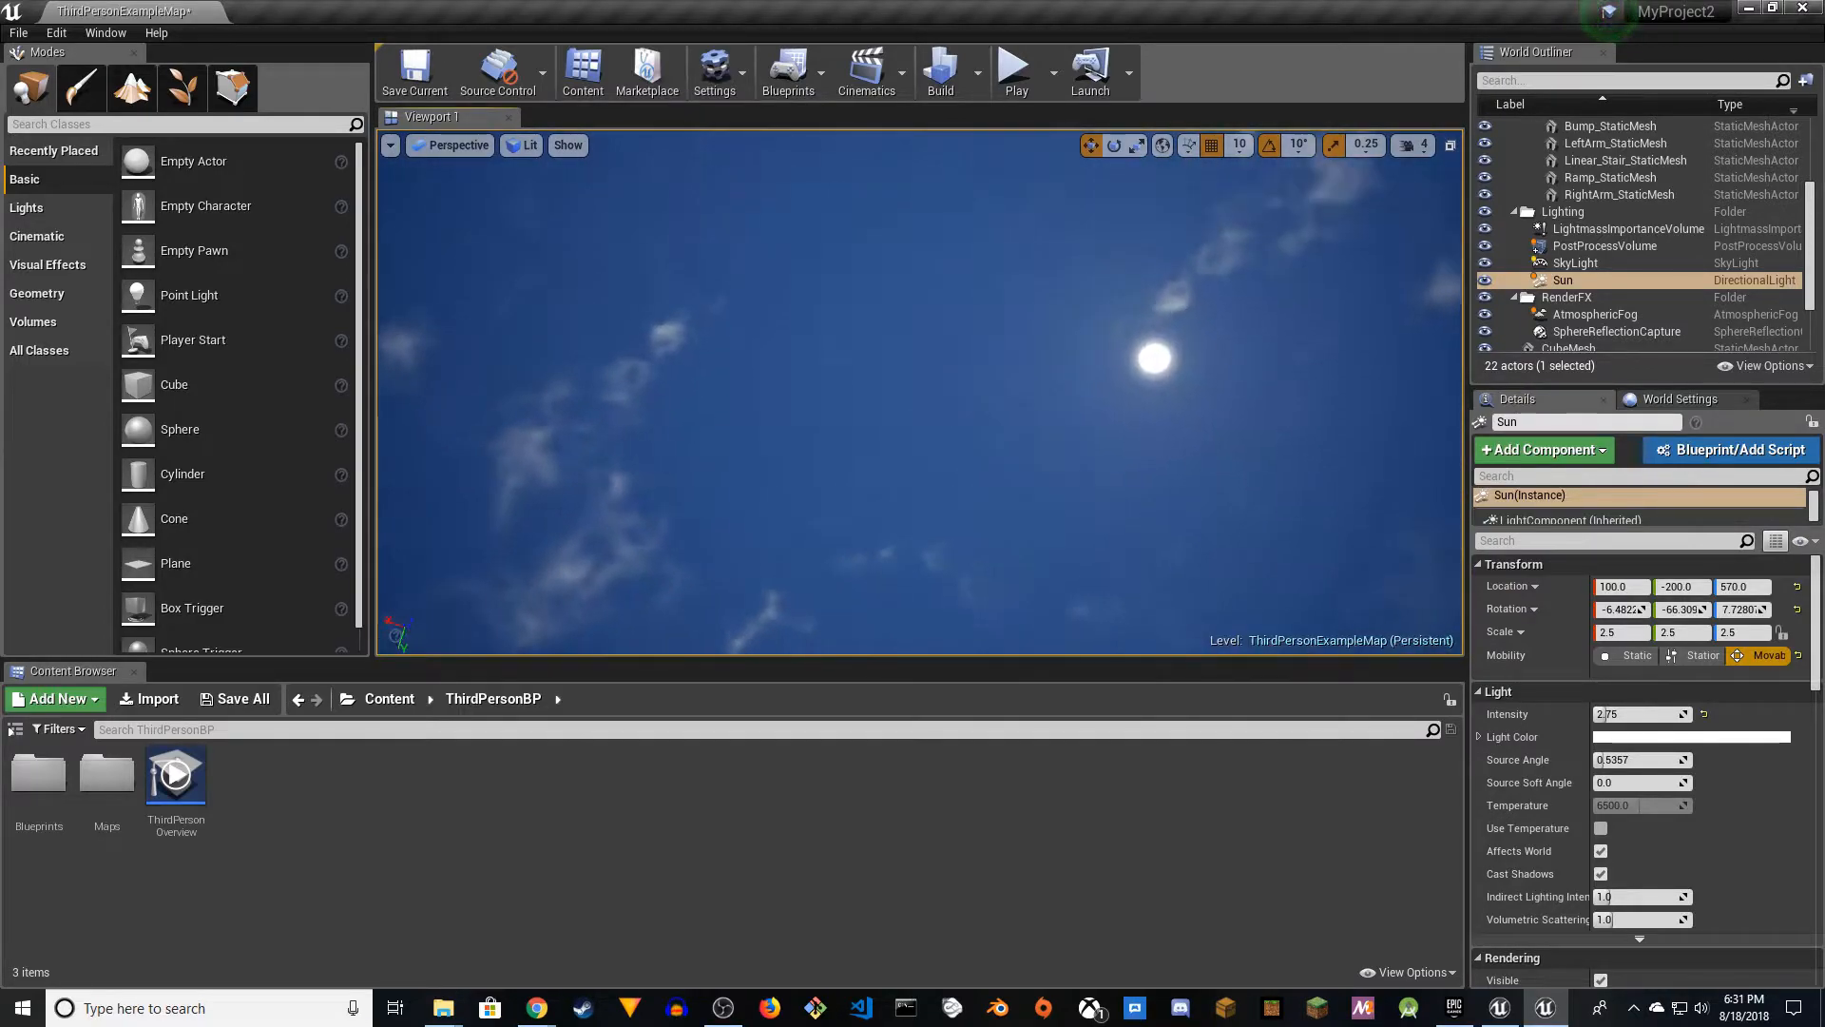
{"action": "left_click", "coordinate": [1593, 321]}
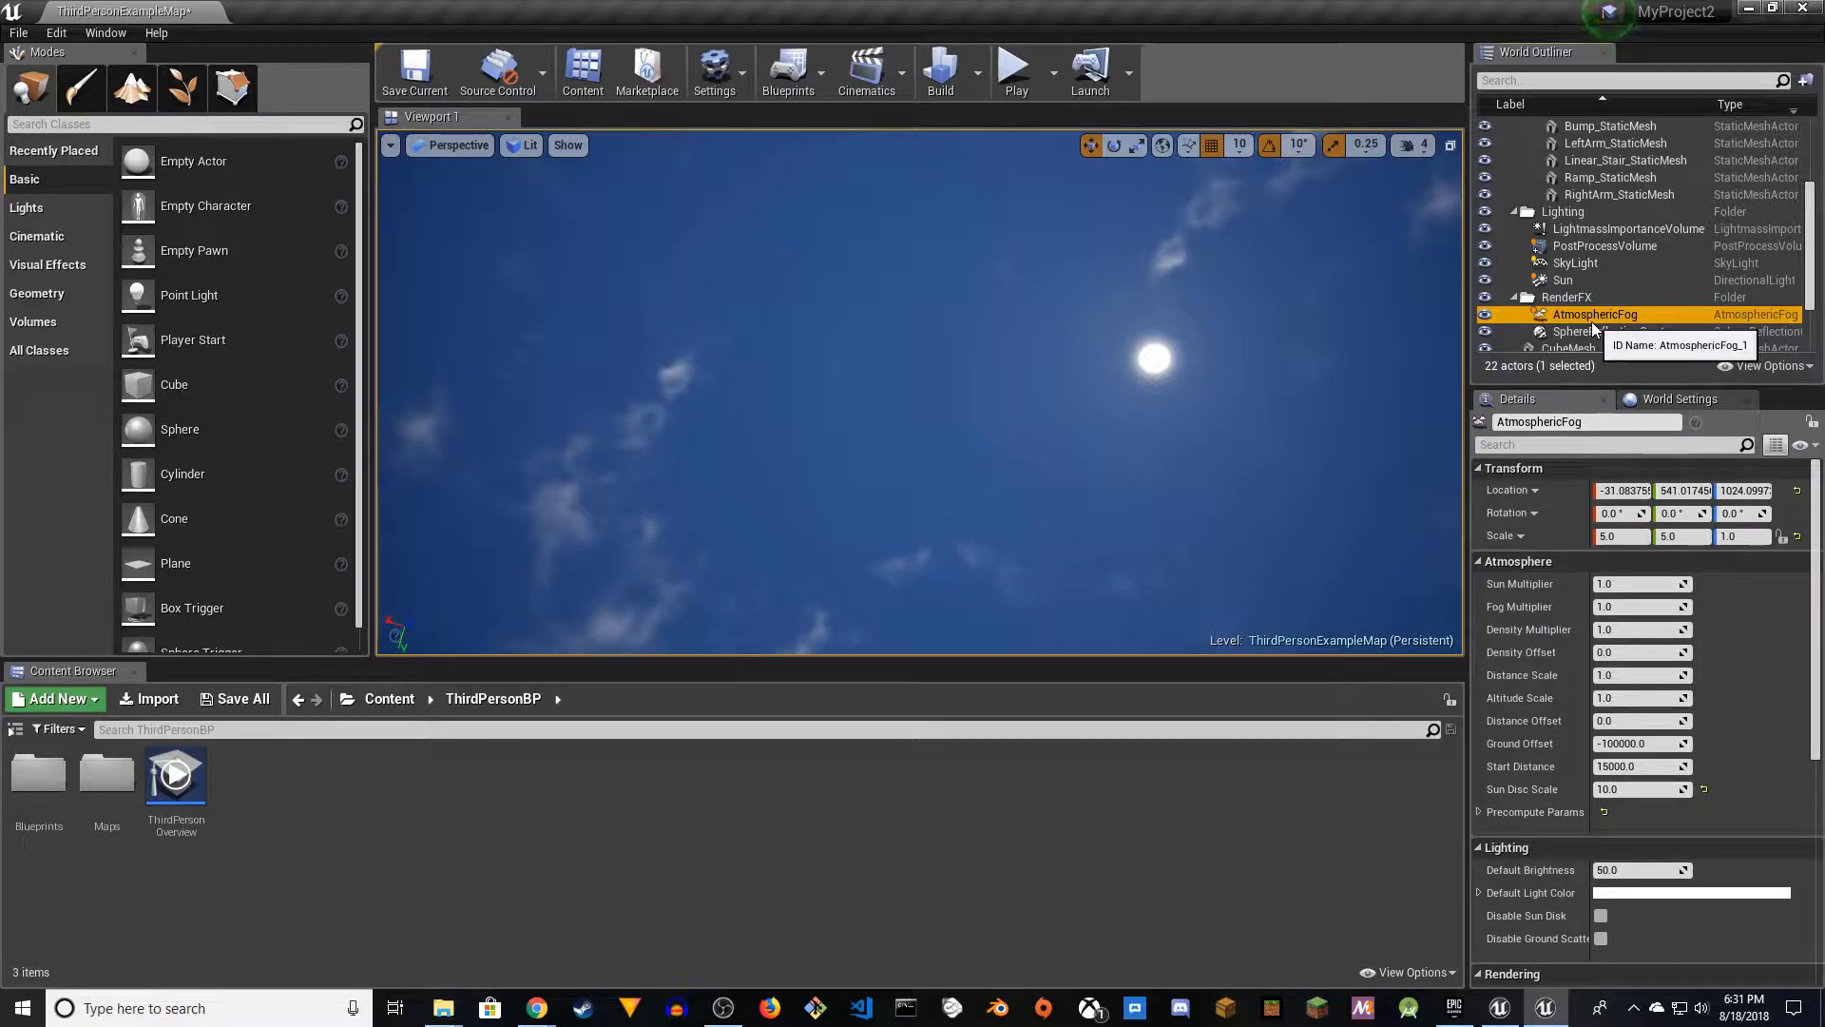
{"action": "key", "text": "Delete"}
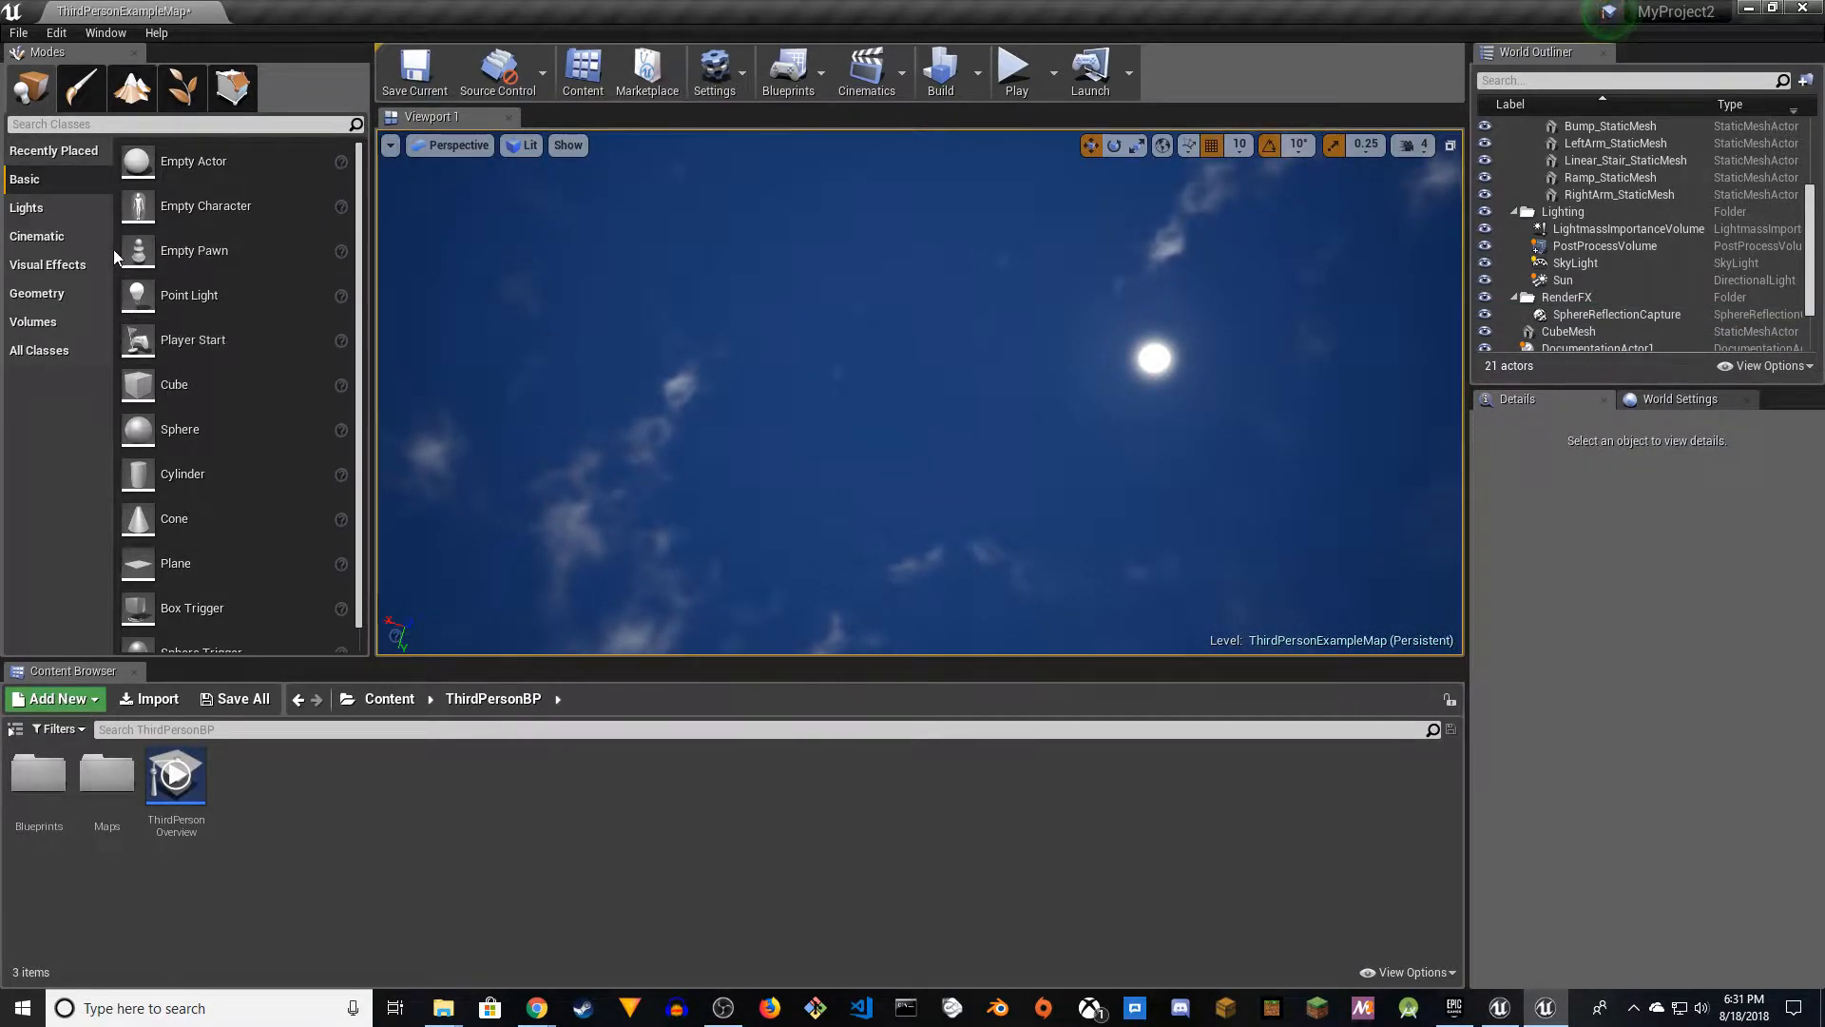
- Place an Exponential Height Fog actor in the arena at about -410, 980, 130
{"action": "left_click", "coordinate": [57, 265]}
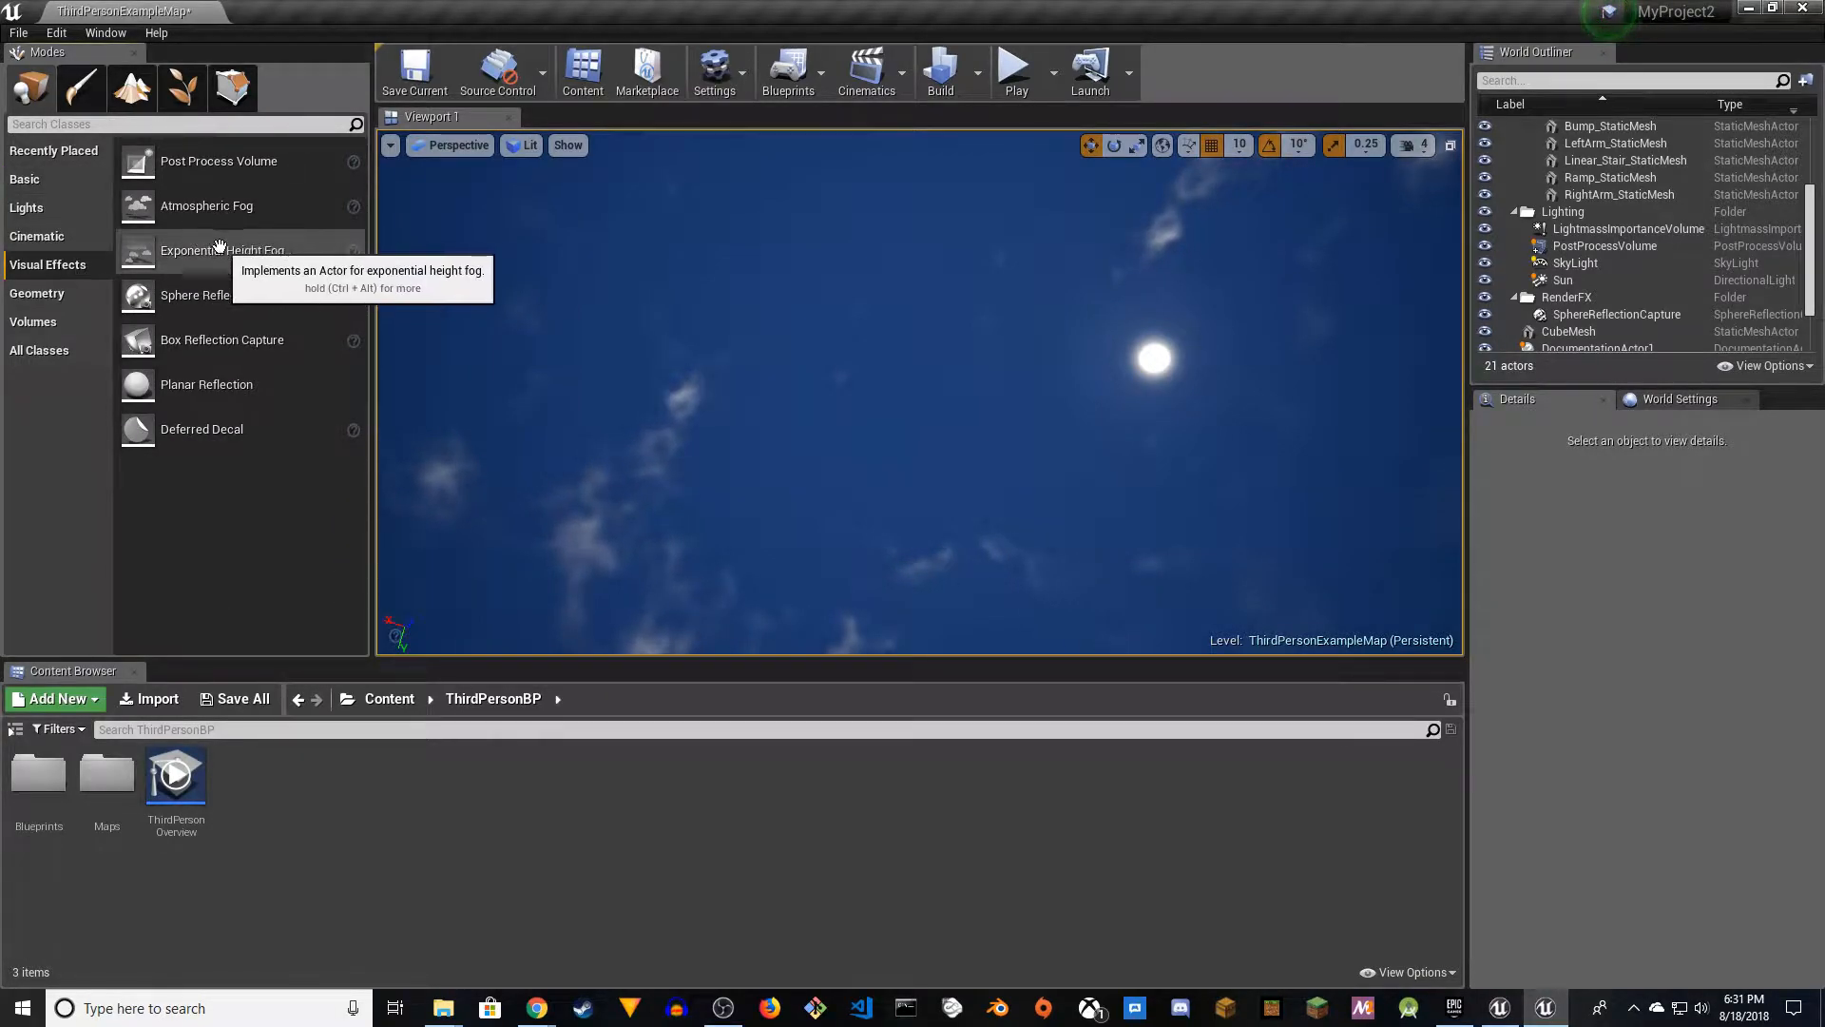
{"action": "right_click_drag", "start_coordinate": [463, 366], "coordinate": [463, 442]}
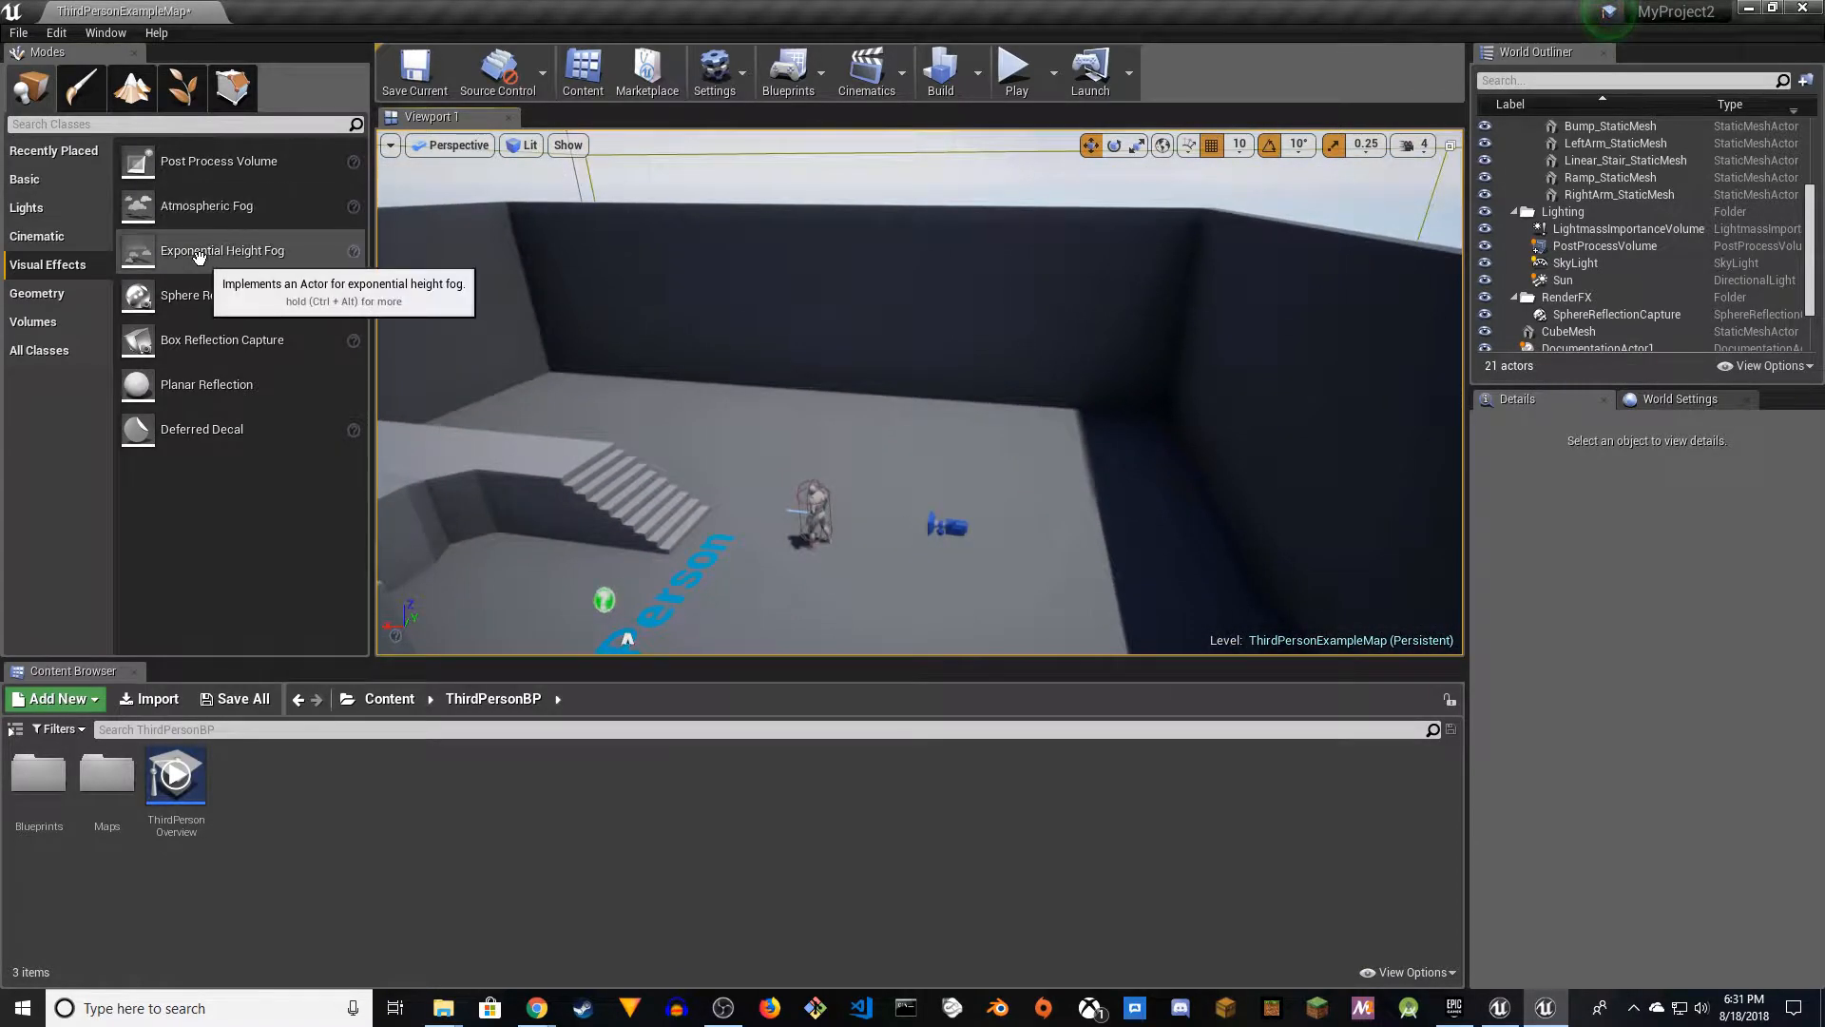
{"action": "mouse_move", "coordinate": [220, 250]}
{"action": "left_mouse_down"}
{"action": "mouse_move", "coordinate": [466, 314]}
{"action": "mouse_move", "coordinate": [790, 436]}
{"action": "left_mouse_up"}
{"action": "right_click_drag", "start_coordinate": [790, 436], "coordinate": [790, 228]}
- Set the ExponentialHeightFog actor's Fog Density to 0.1 and its Fog Height Falloff to 2
{"action": "scroll", "coordinate": [1711, 535], "scroll_direction": "down", "scroll_amount": 2}
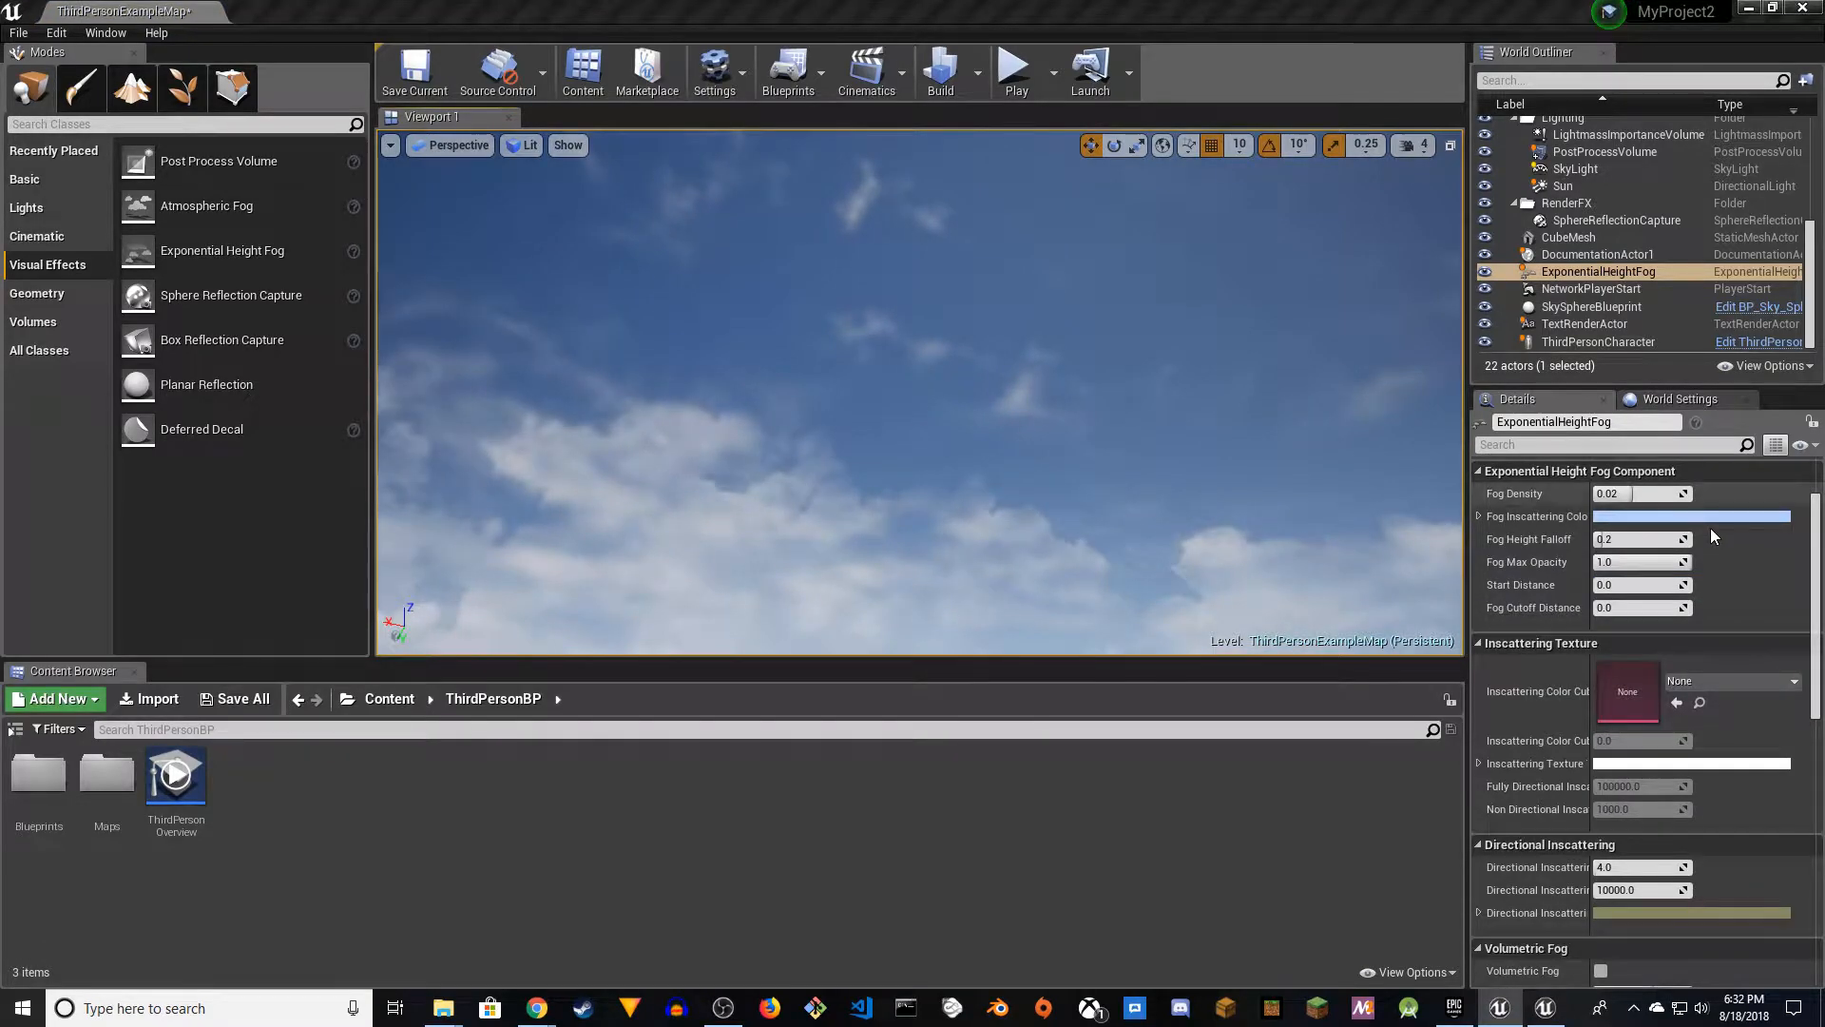
{"action": "left_click", "coordinate": [1605, 271]}
{"action": "scroll", "coordinate": [1720, 569], "scroll_direction": "up", "scroll_amount": 1}
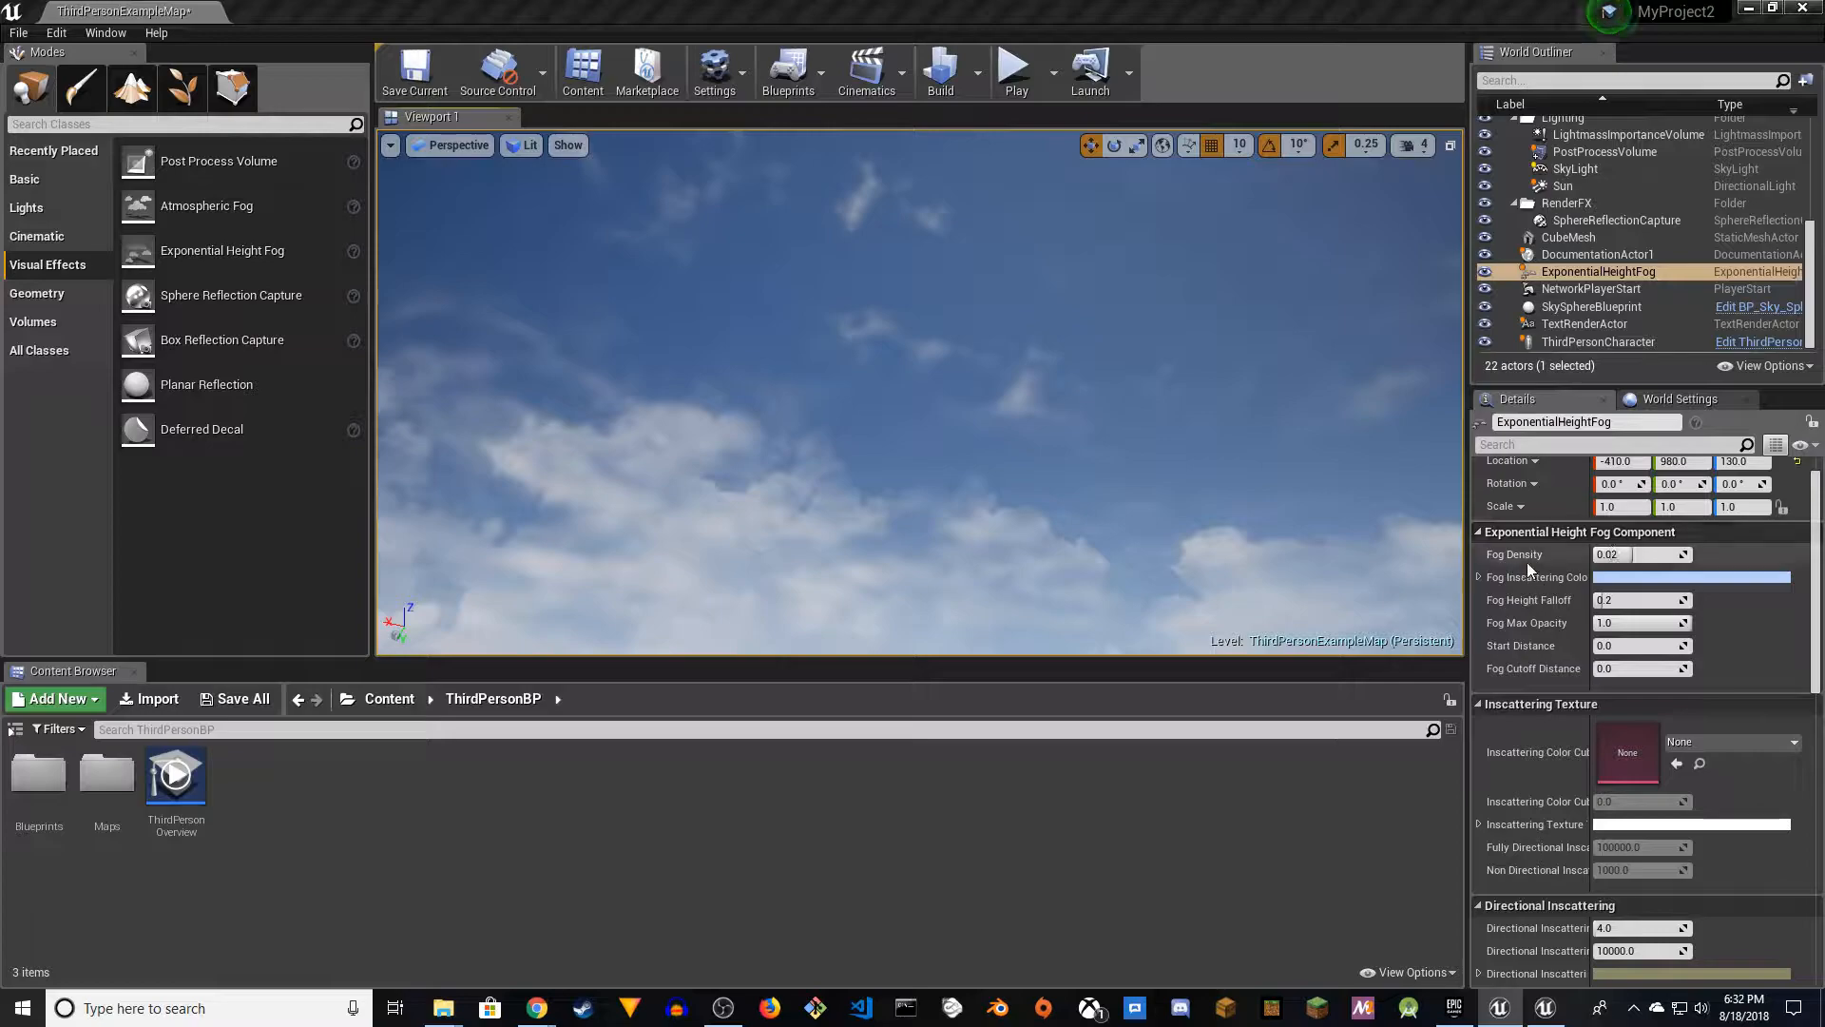
{"action": "left_click", "coordinate": [1650, 555]}
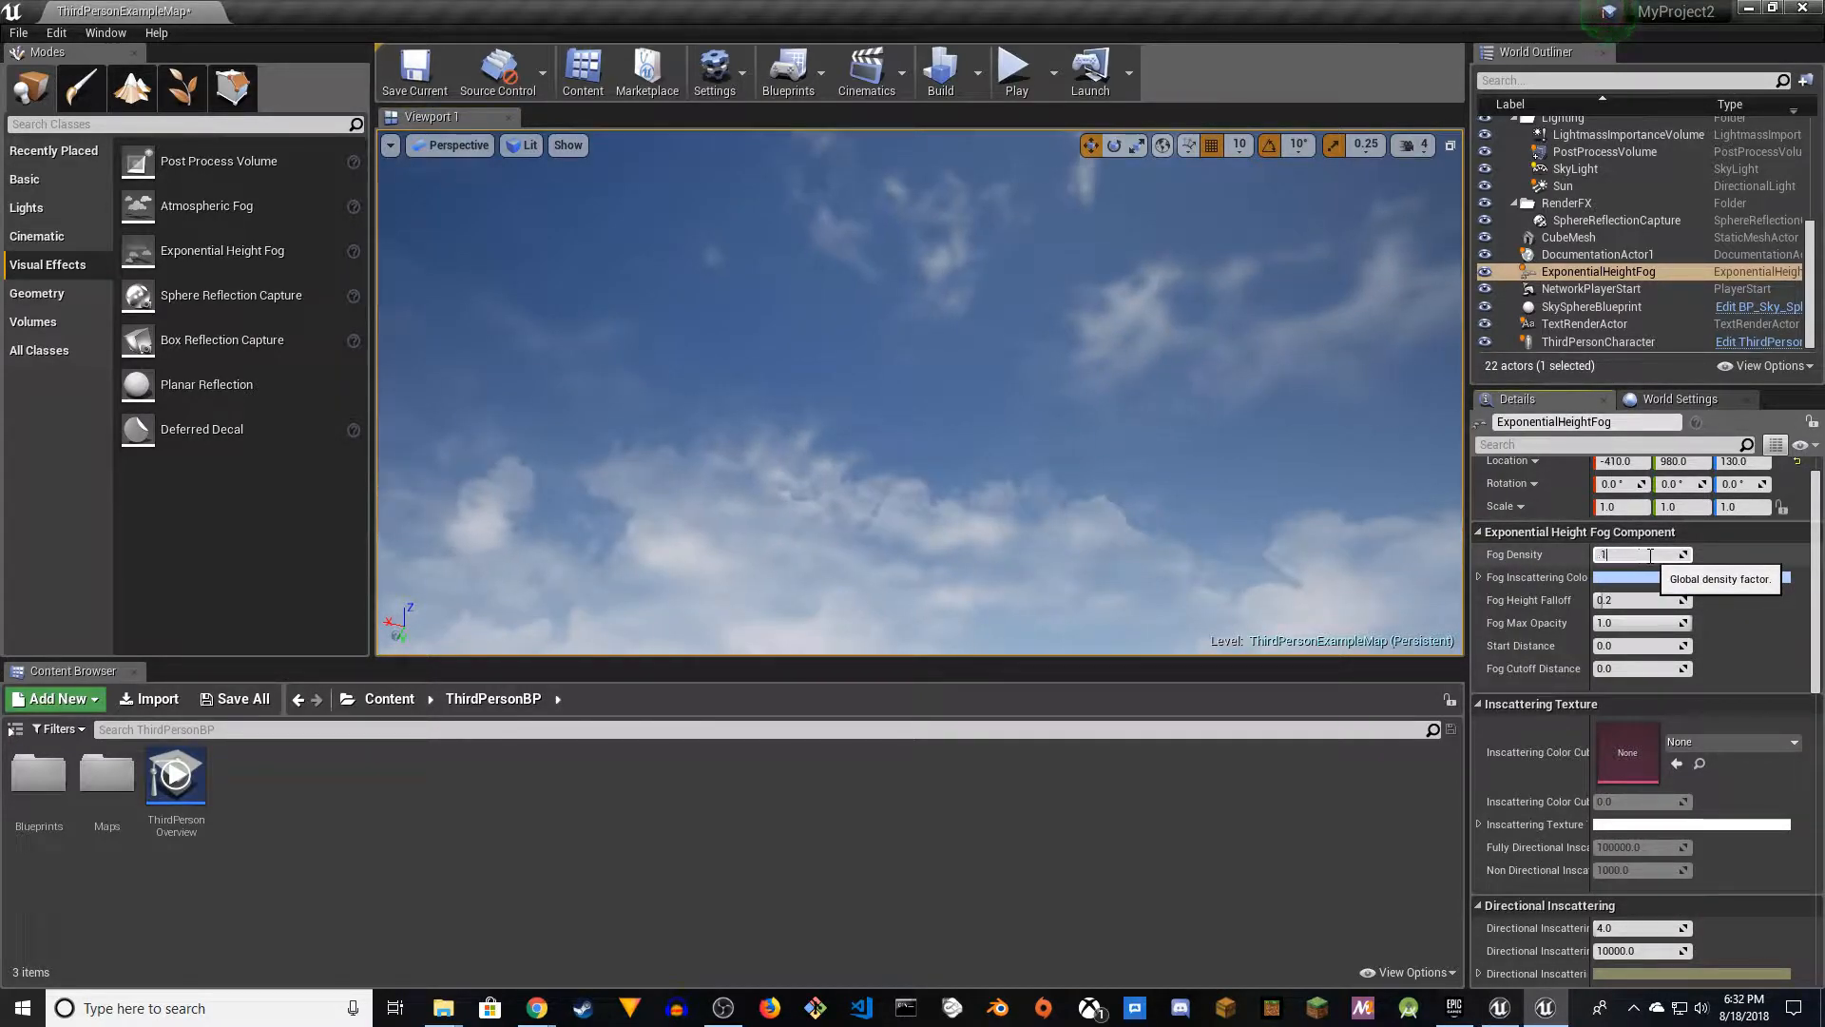
{"action": "type", "text": ".1"}
{"action": "key", "text": "Return"}
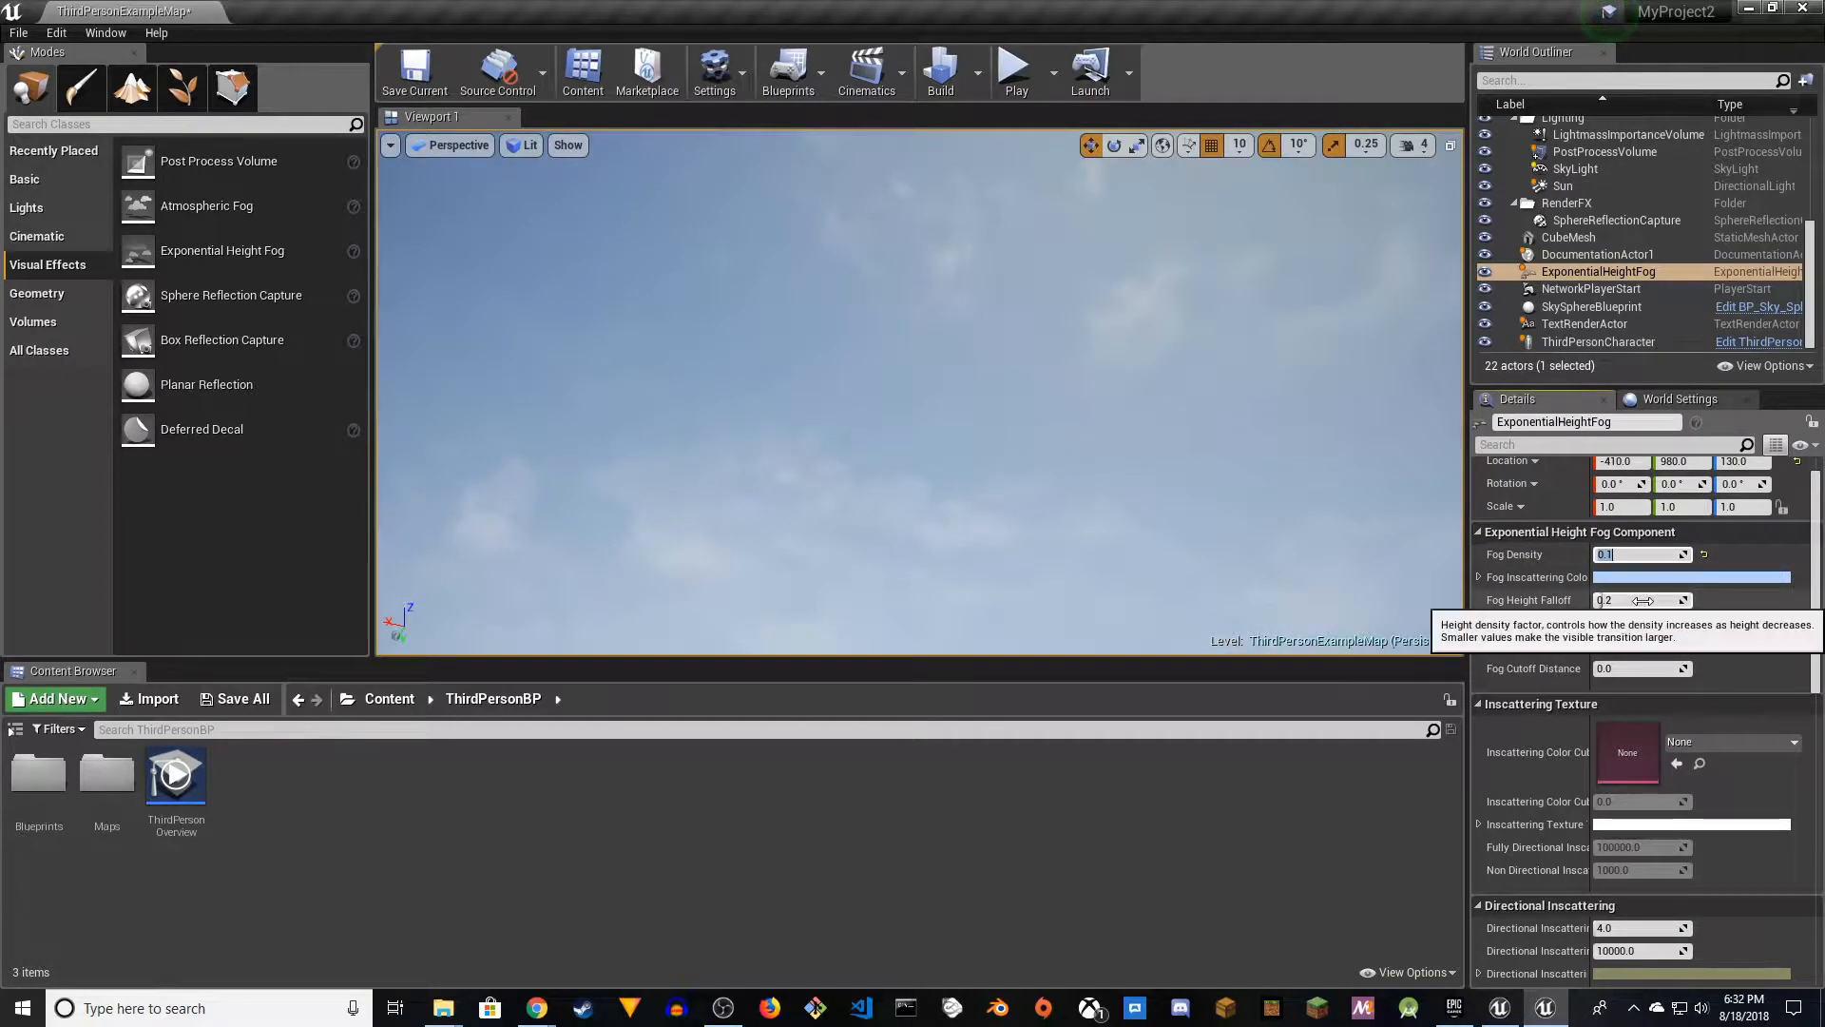
{"action": "left_click", "coordinate": [1643, 600]}
{"action": "type", "text": "2"}
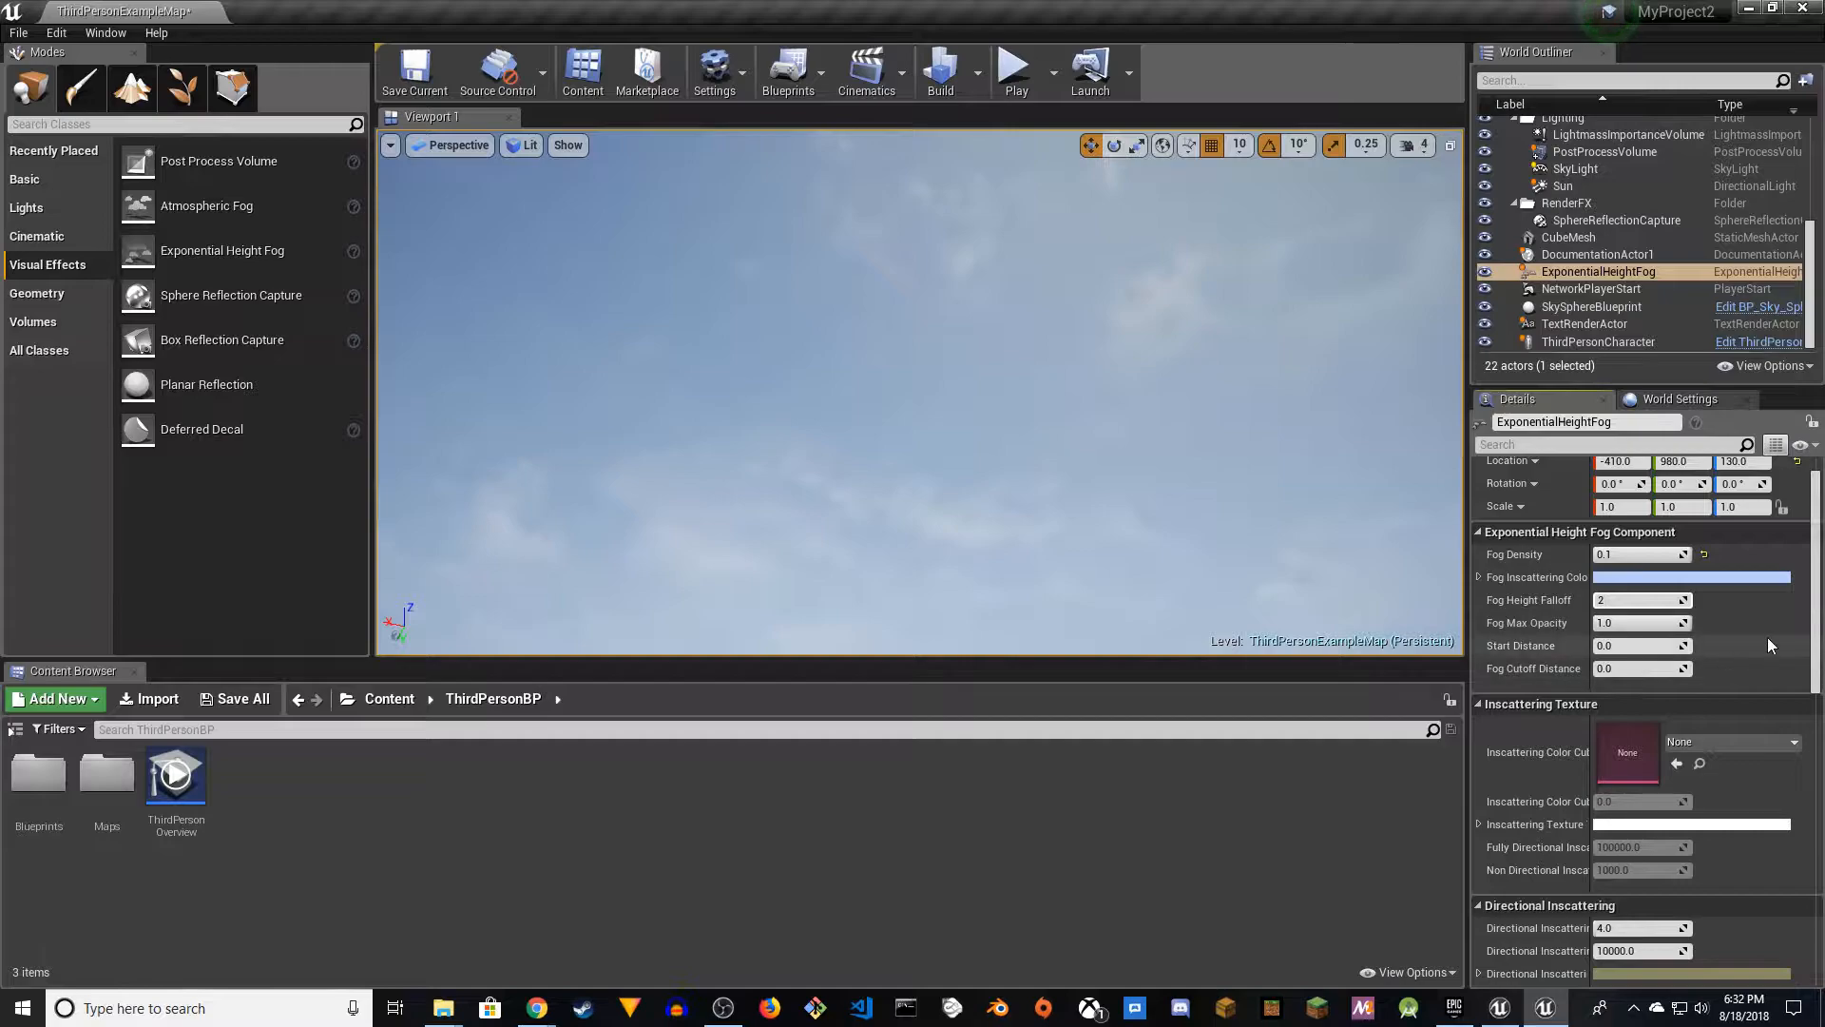
- Set the height fog's Scattering Distribution to 0.5 and enable Volumetric Fog
{"action": "scroll", "coordinate": [1756, 648], "scroll_direction": "down", "scroll_amount": 3}
{"action": "scroll", "coordinate": [1756, 646], "scroll_direction": "down", "scroll_amount": 2}
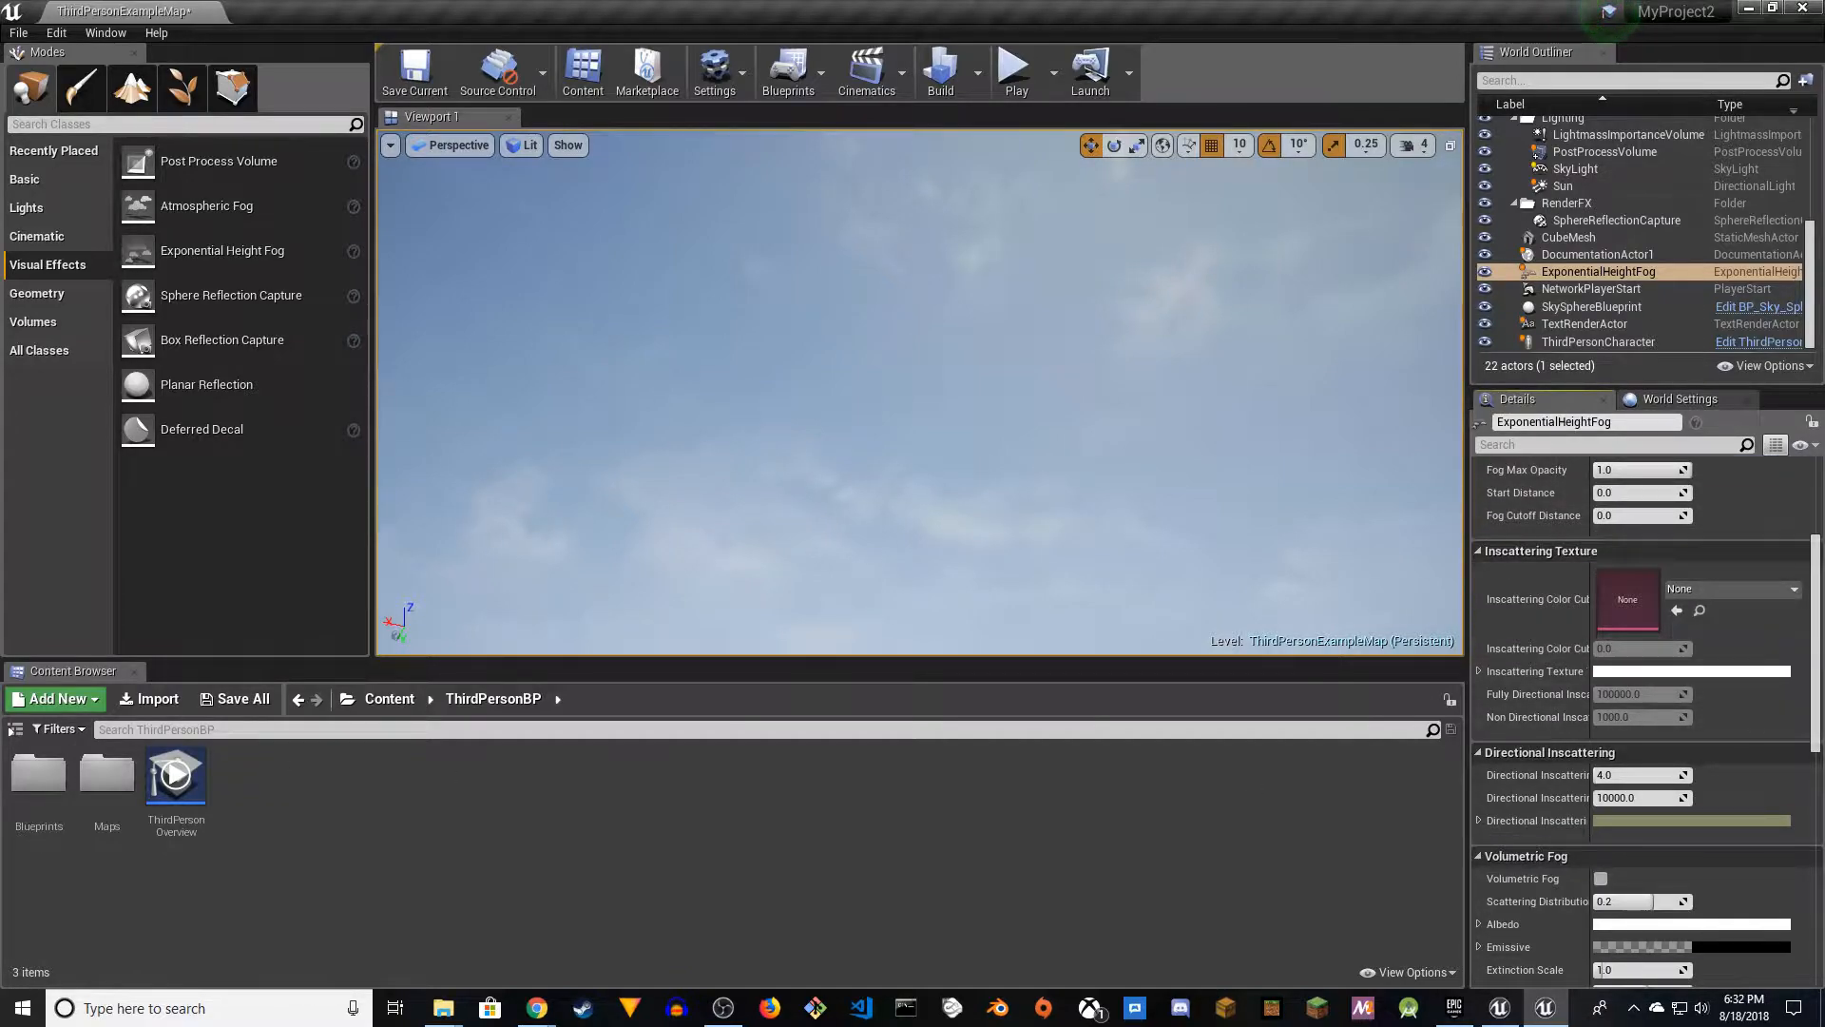
{"action": "scroll", "coordinate": [1749, 707], "scroll_direction": "down", "scroll_amount": 6}
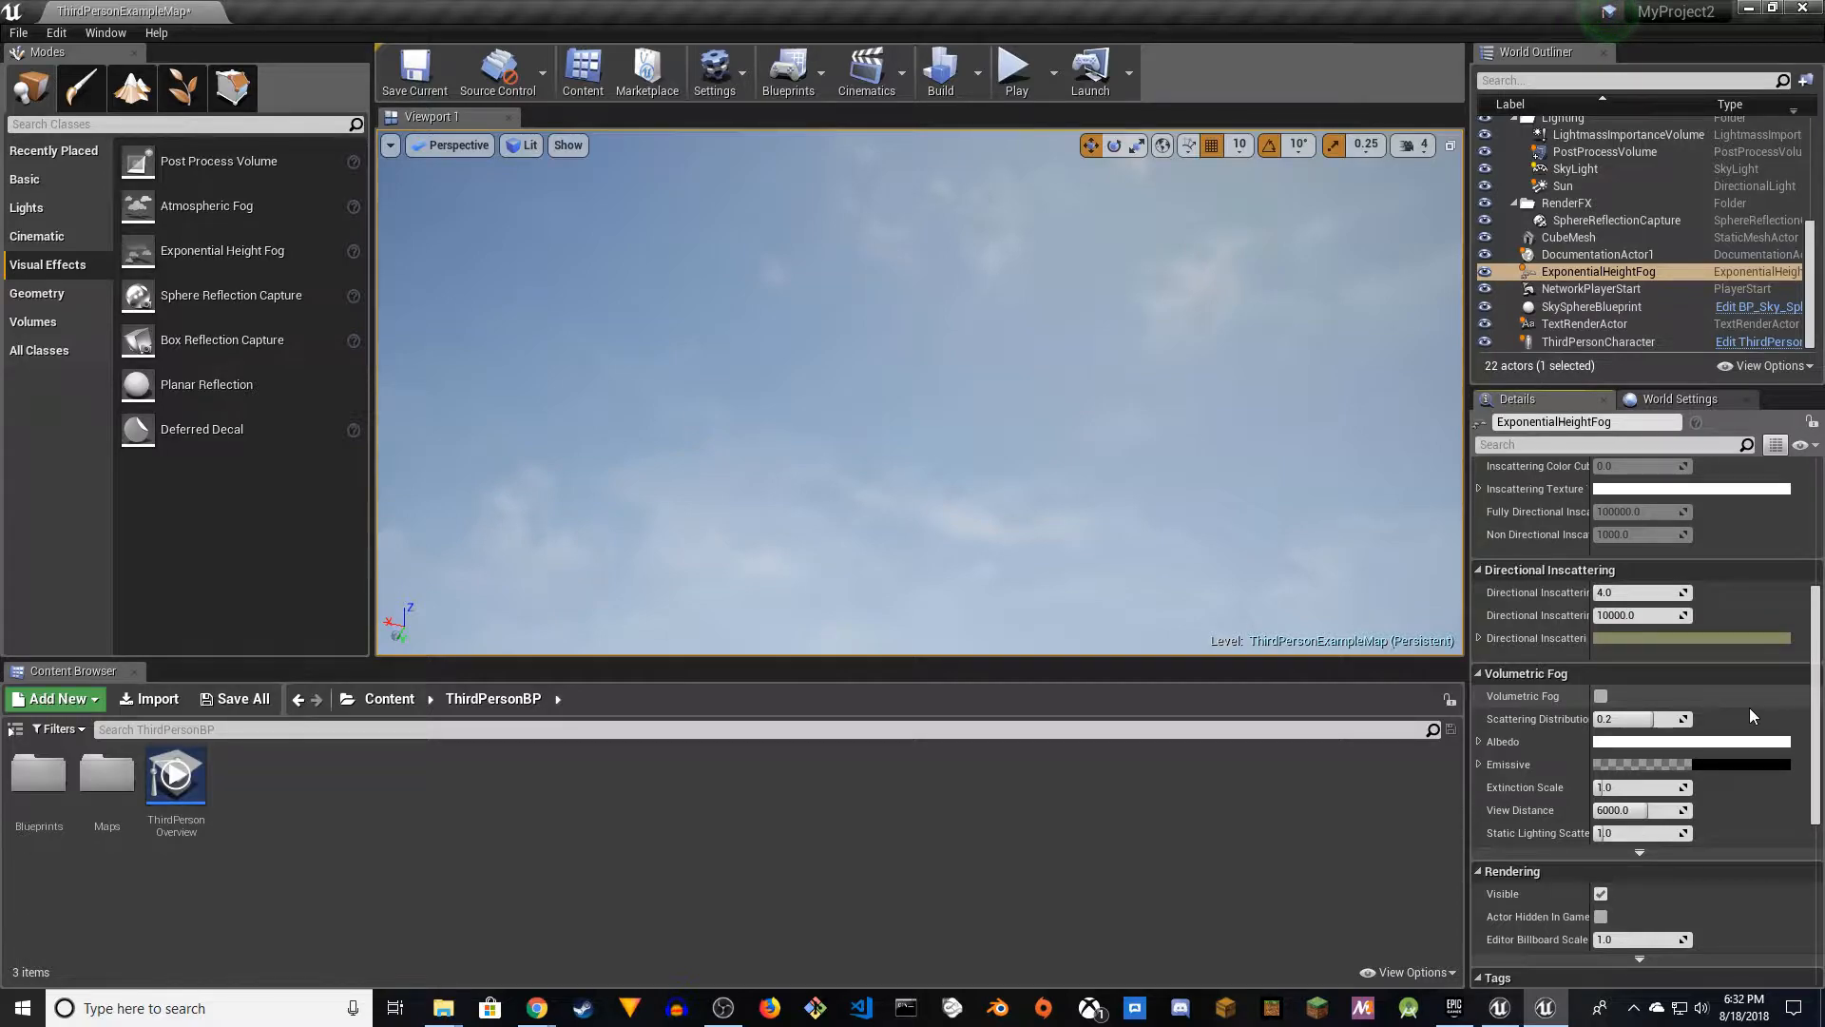
{"action": "left_click", "coordinate": [1630, 720]}
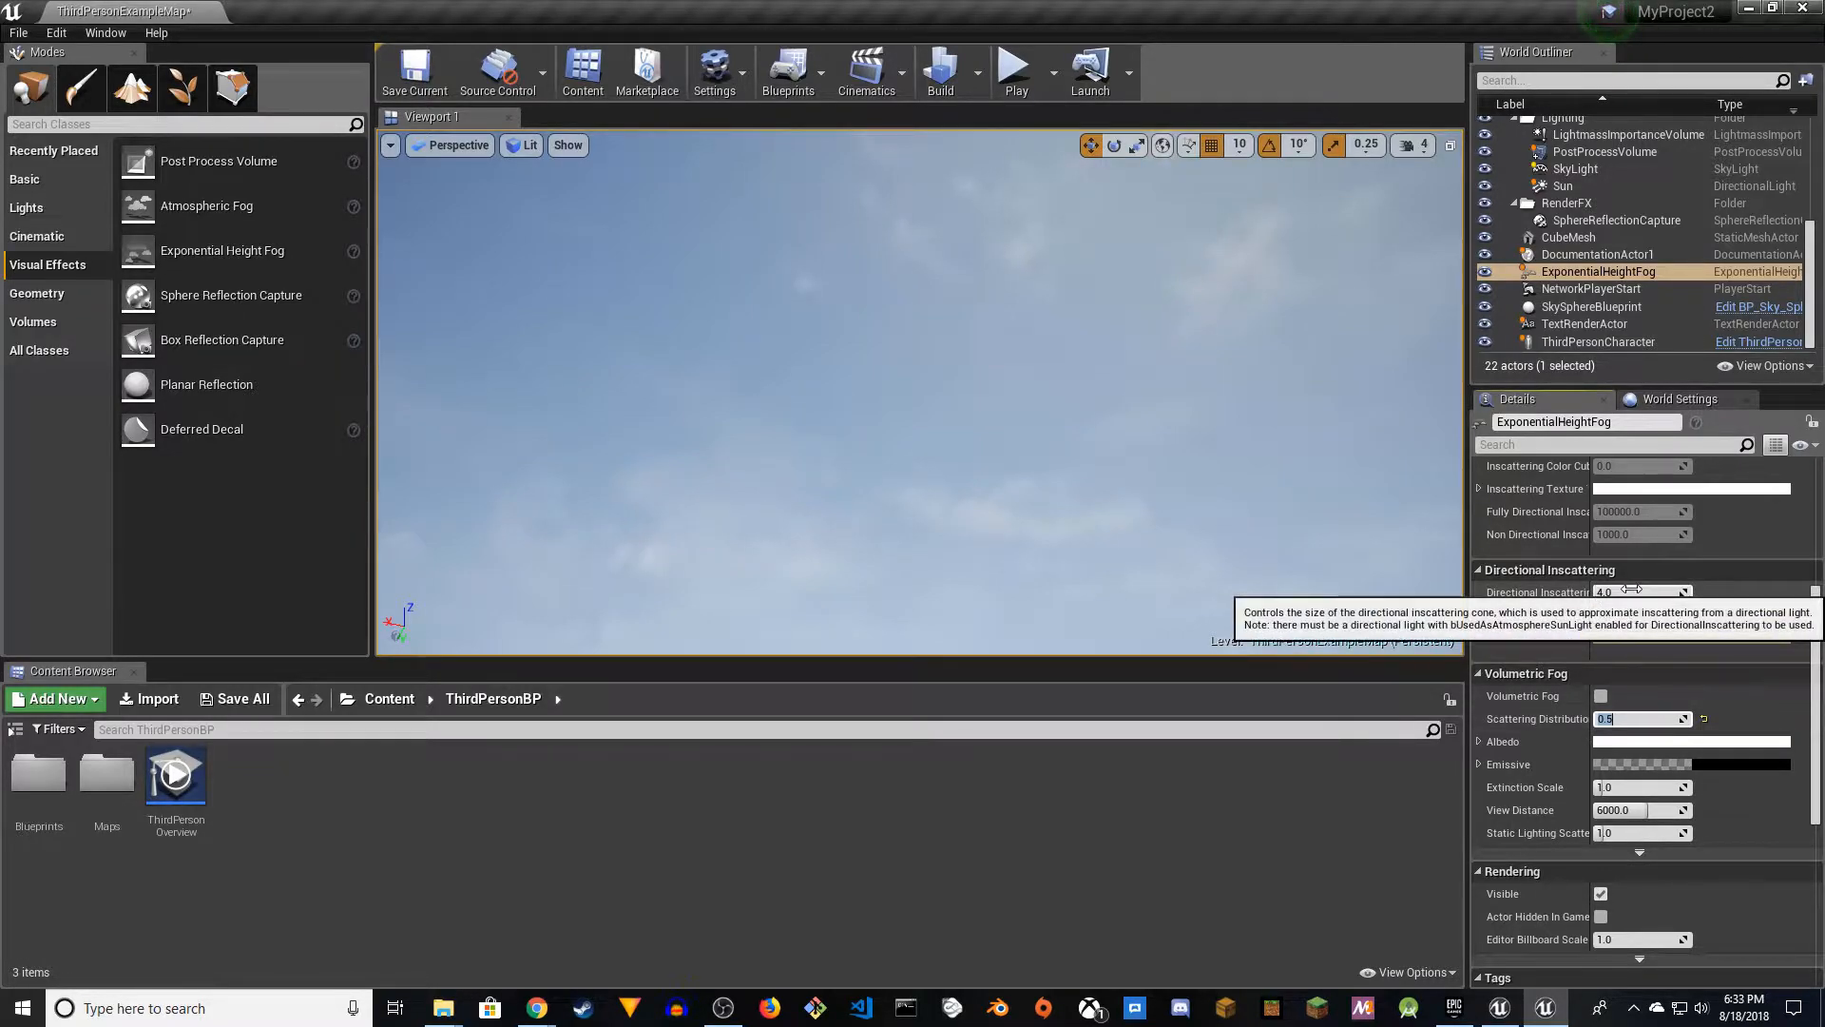
{"action": "scroll", "coordinate": [1513, 631], "scroll_direction": "down", "scroll_amount": 2}
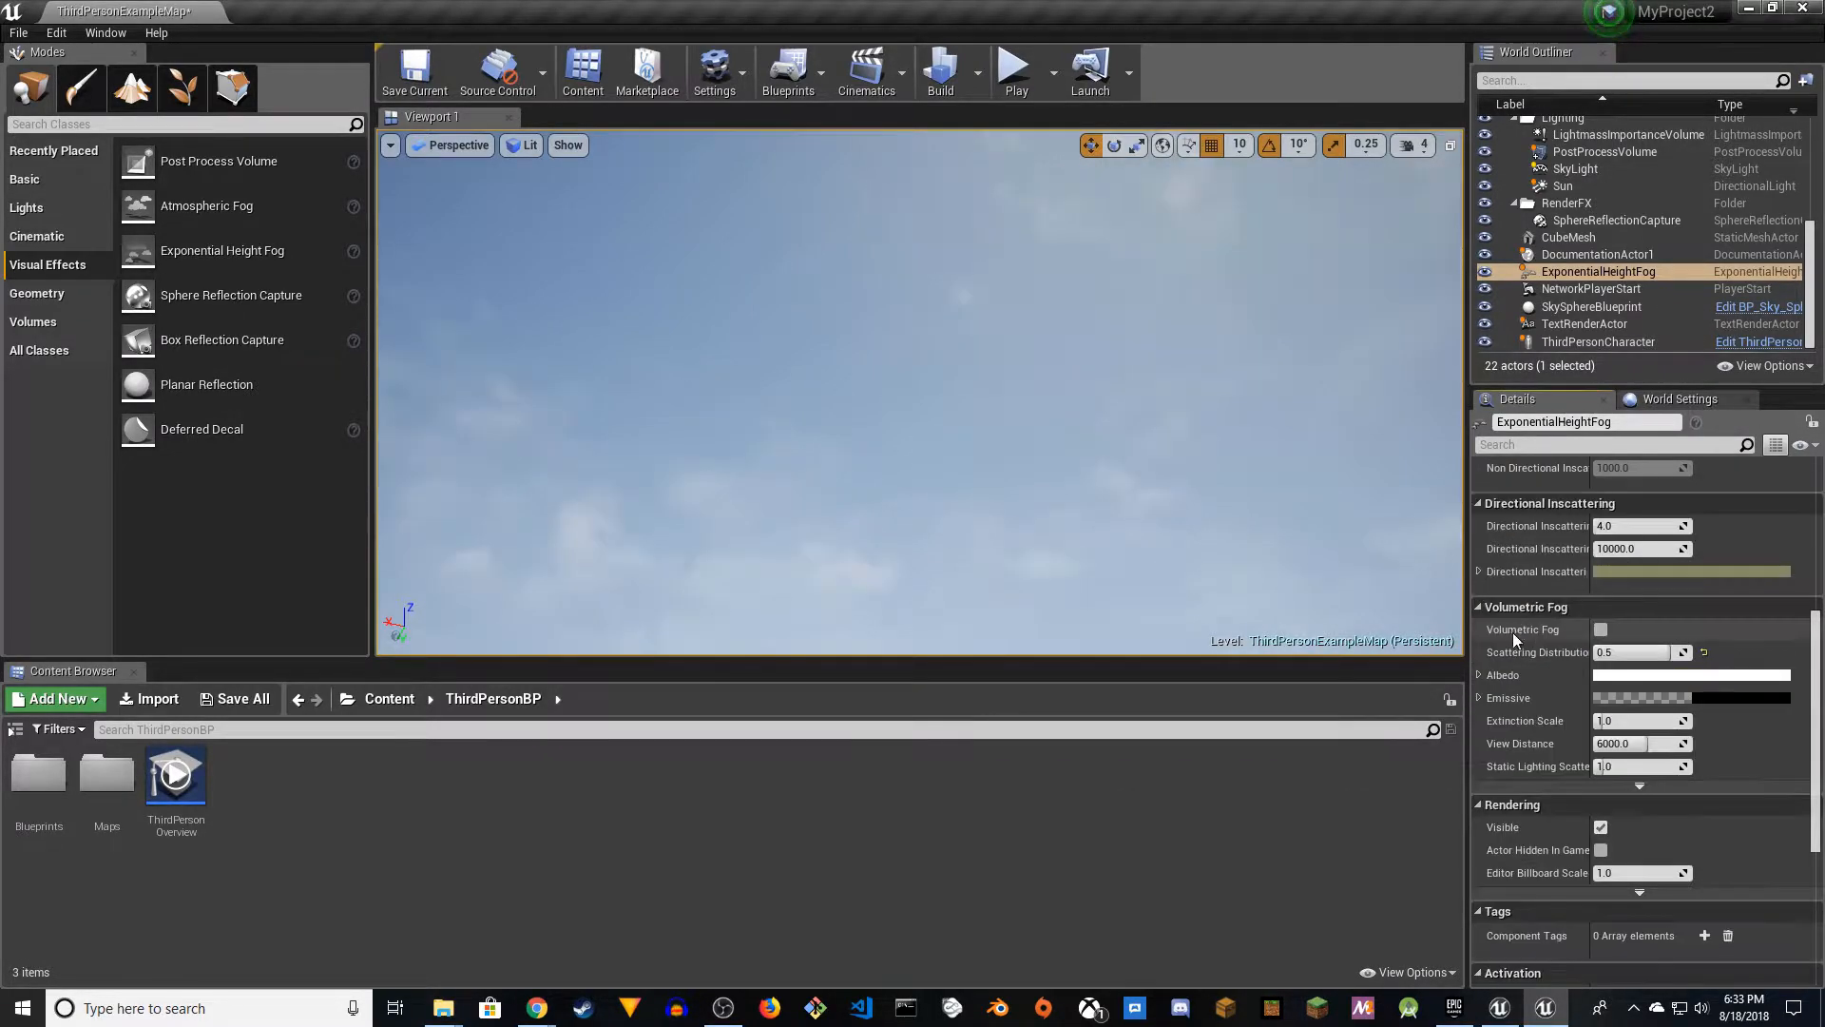
{"action": "left_click", "coordinate": [1601, 628]}
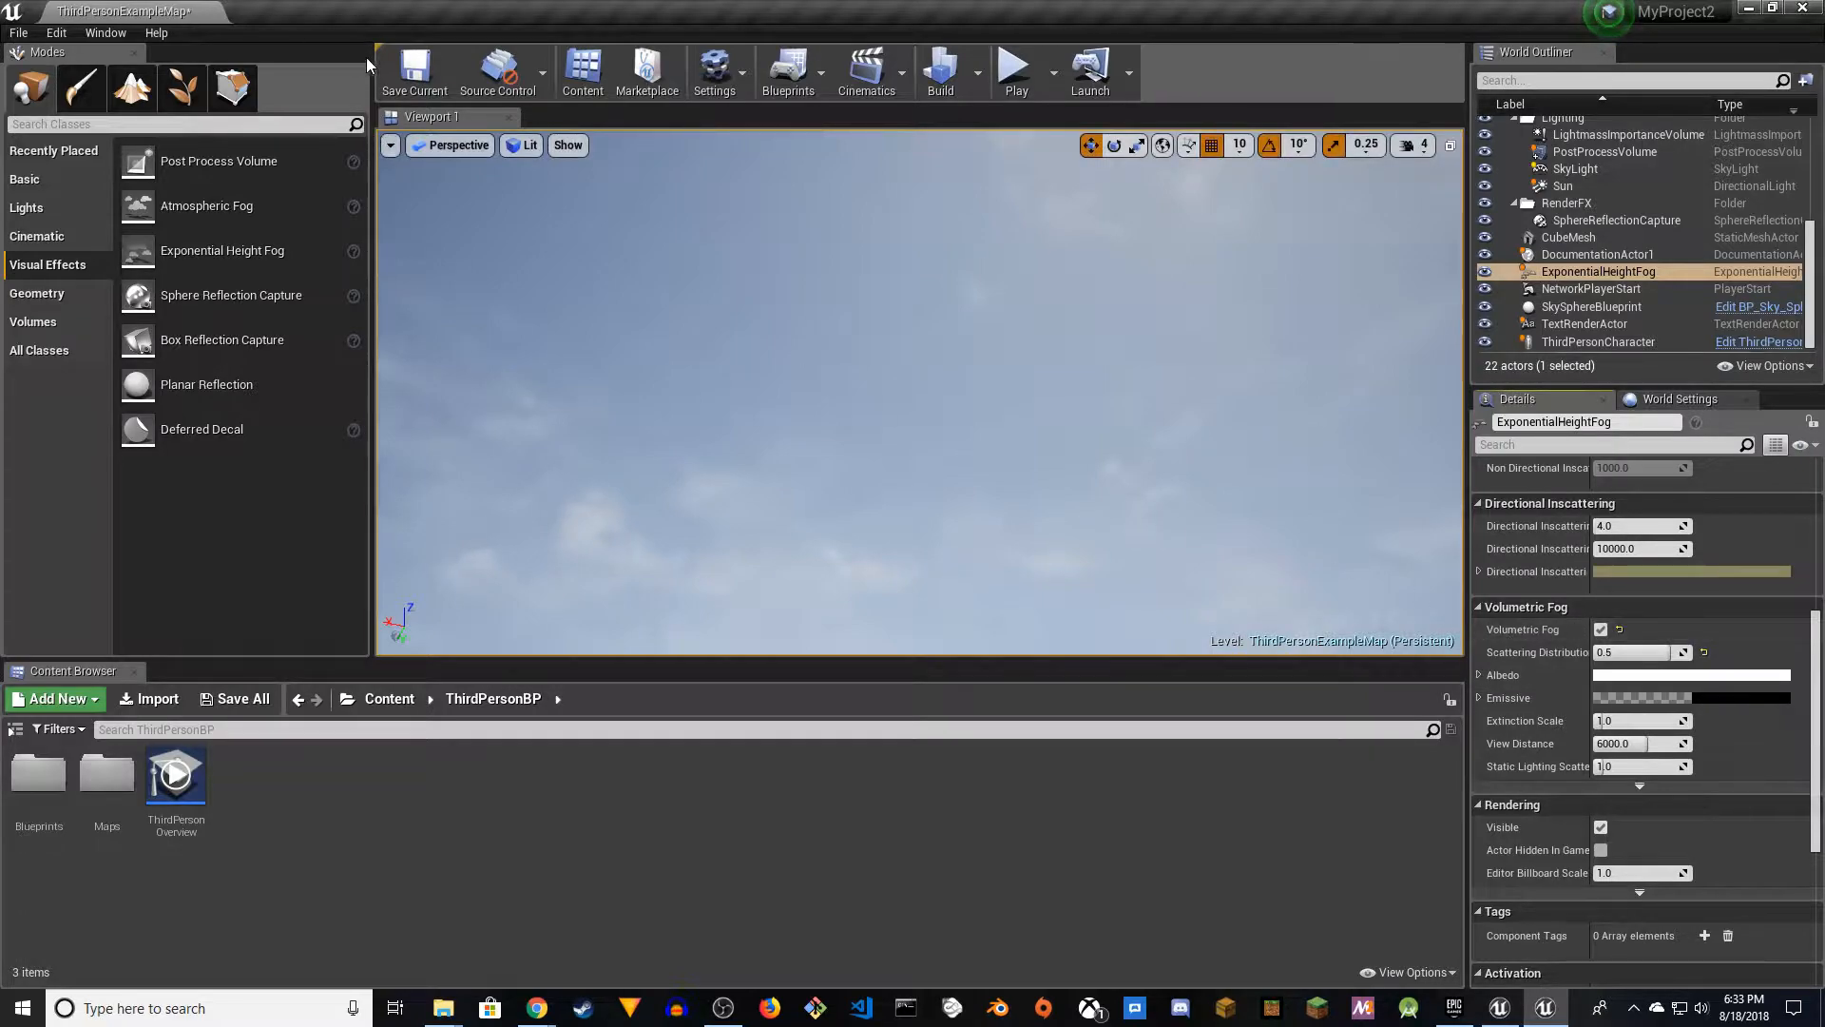
- Set the Sun directional light's intensity to 10
{"action": "scroll", "coordinate": [1589, 421], "scroll_direction": "up", "scroll_amount": 4}
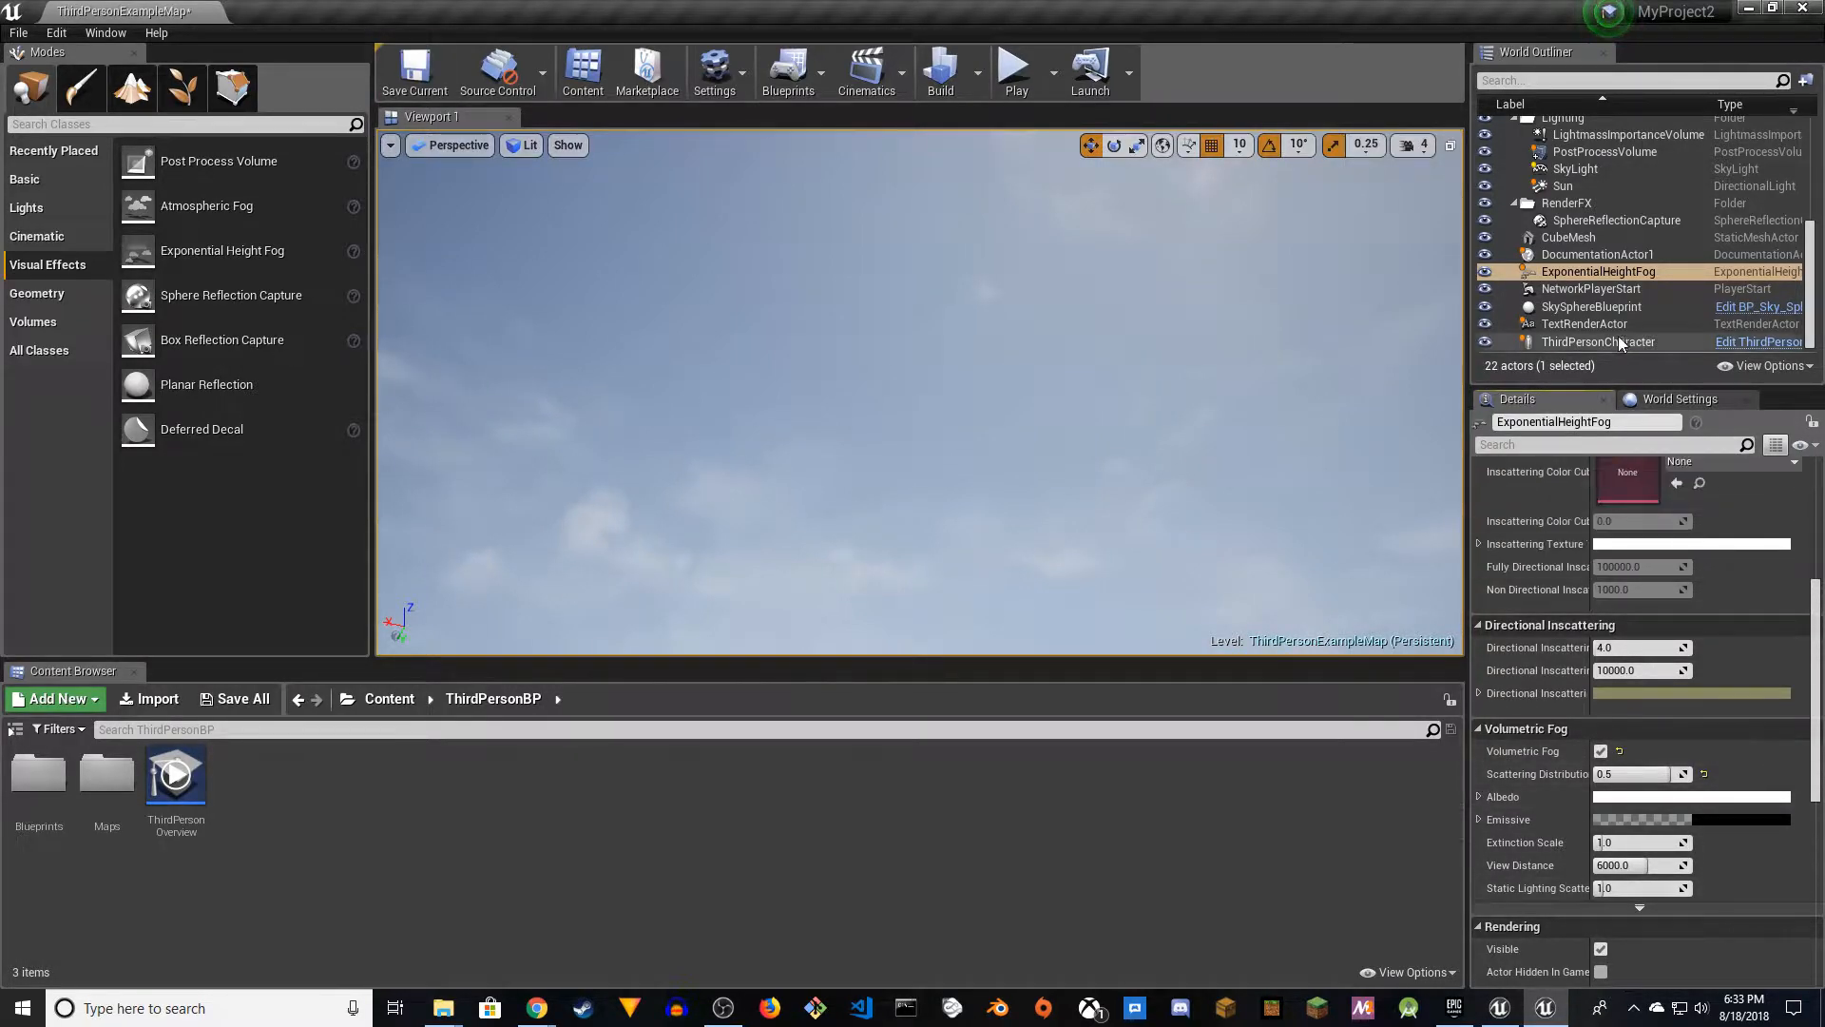
{"action": "scroll", "coordinate": [1640, 306], "scroll_direction": "up", "scroll_amount": 2}
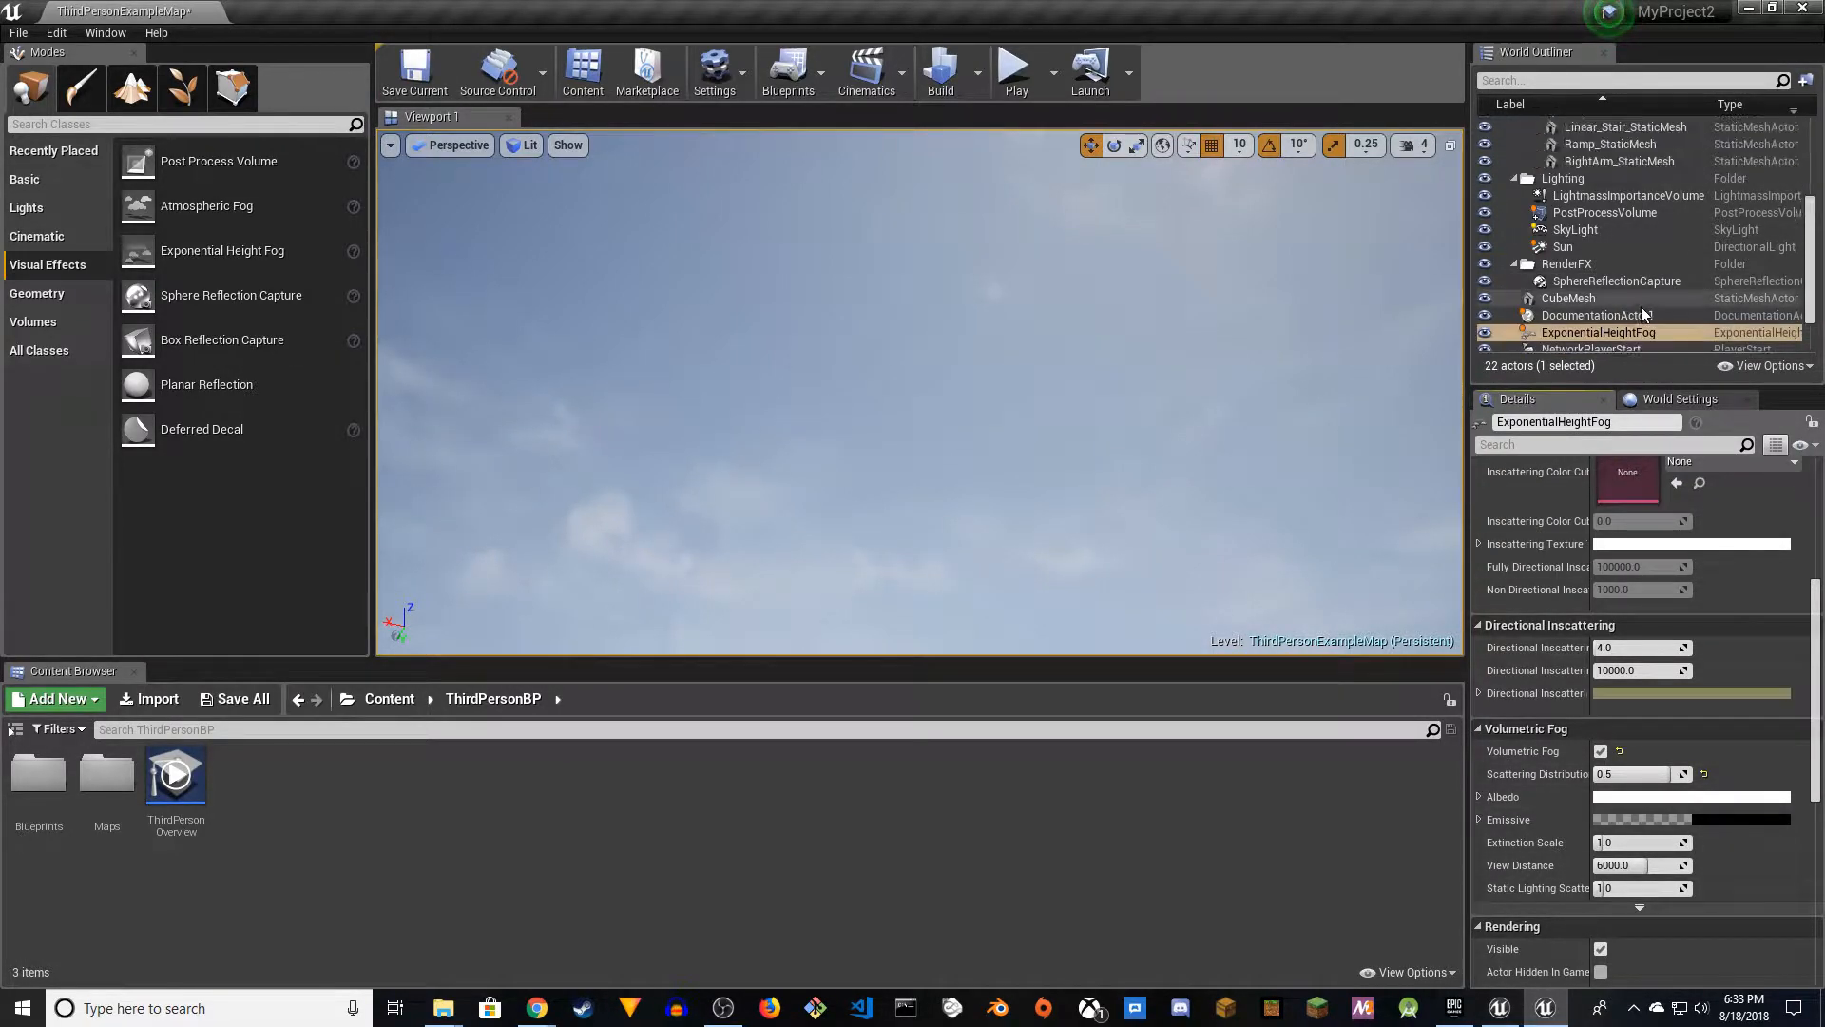
{"action": "left_click", "coordinate": [1563, 247]}
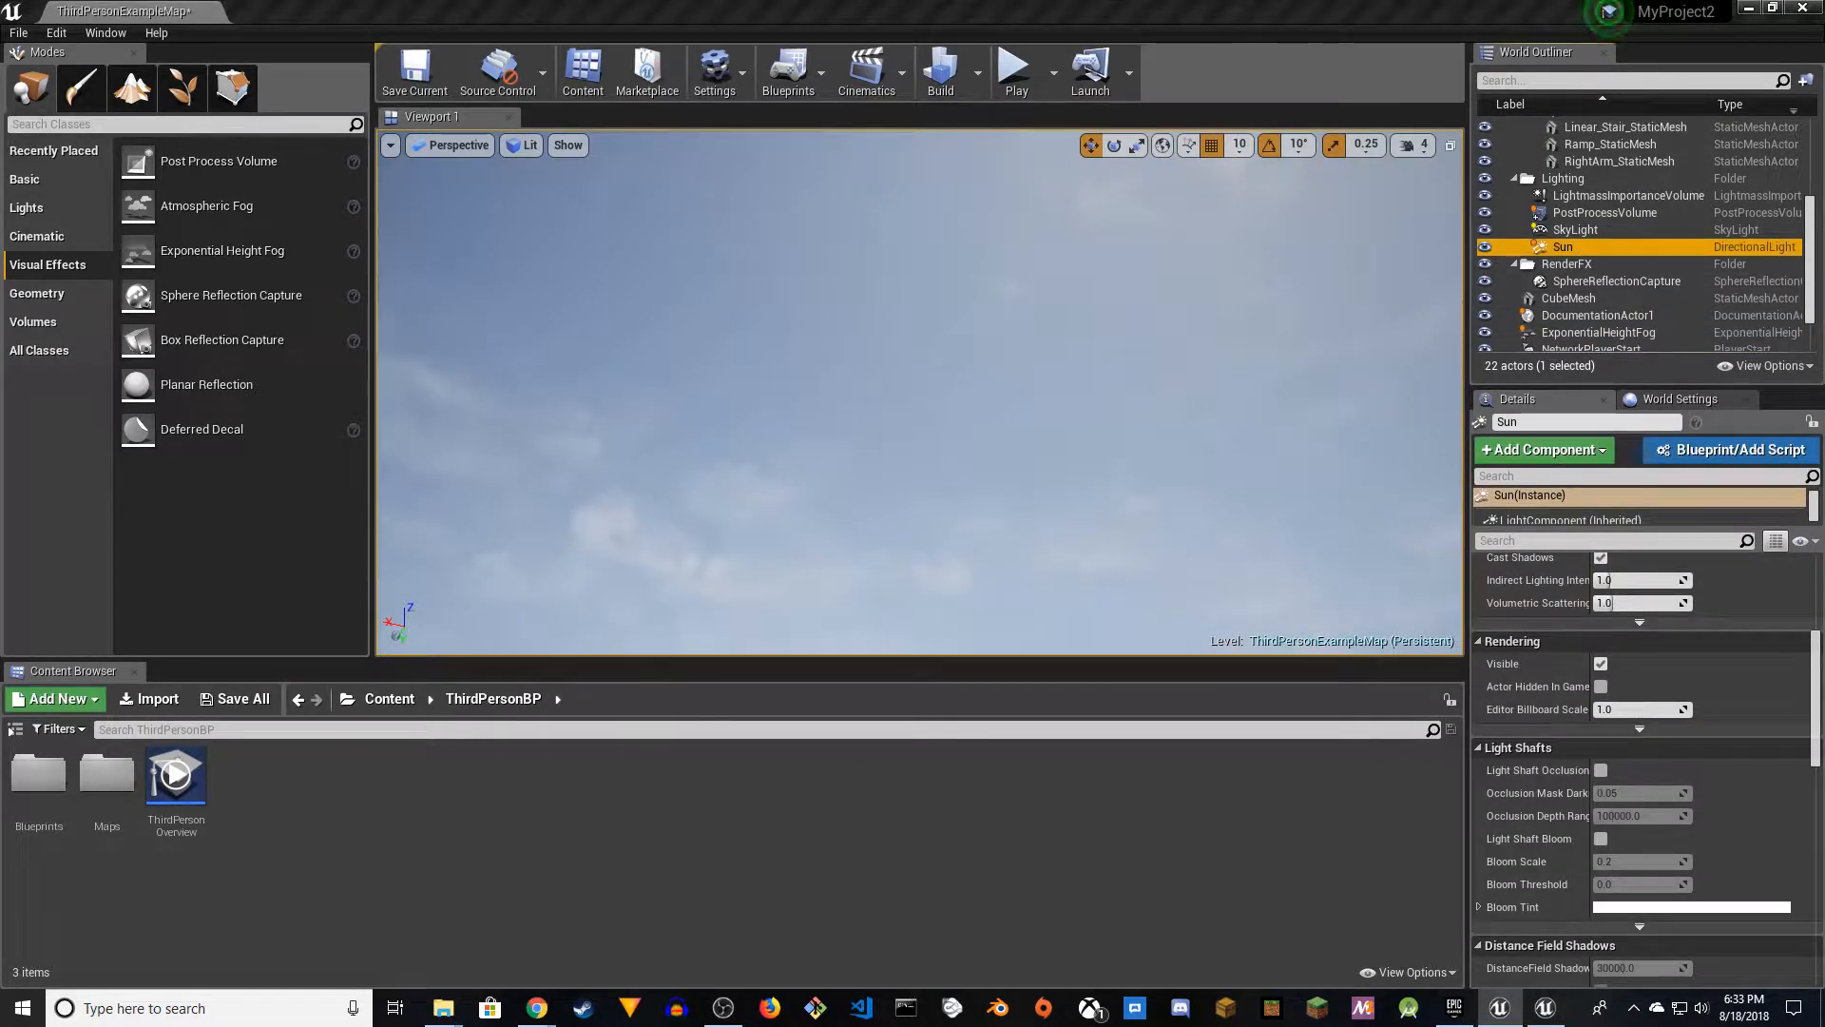
{"action": "scroll", "coordinate": [1726, 635], "scroll_direction": "up", "scroll_amount": 3}
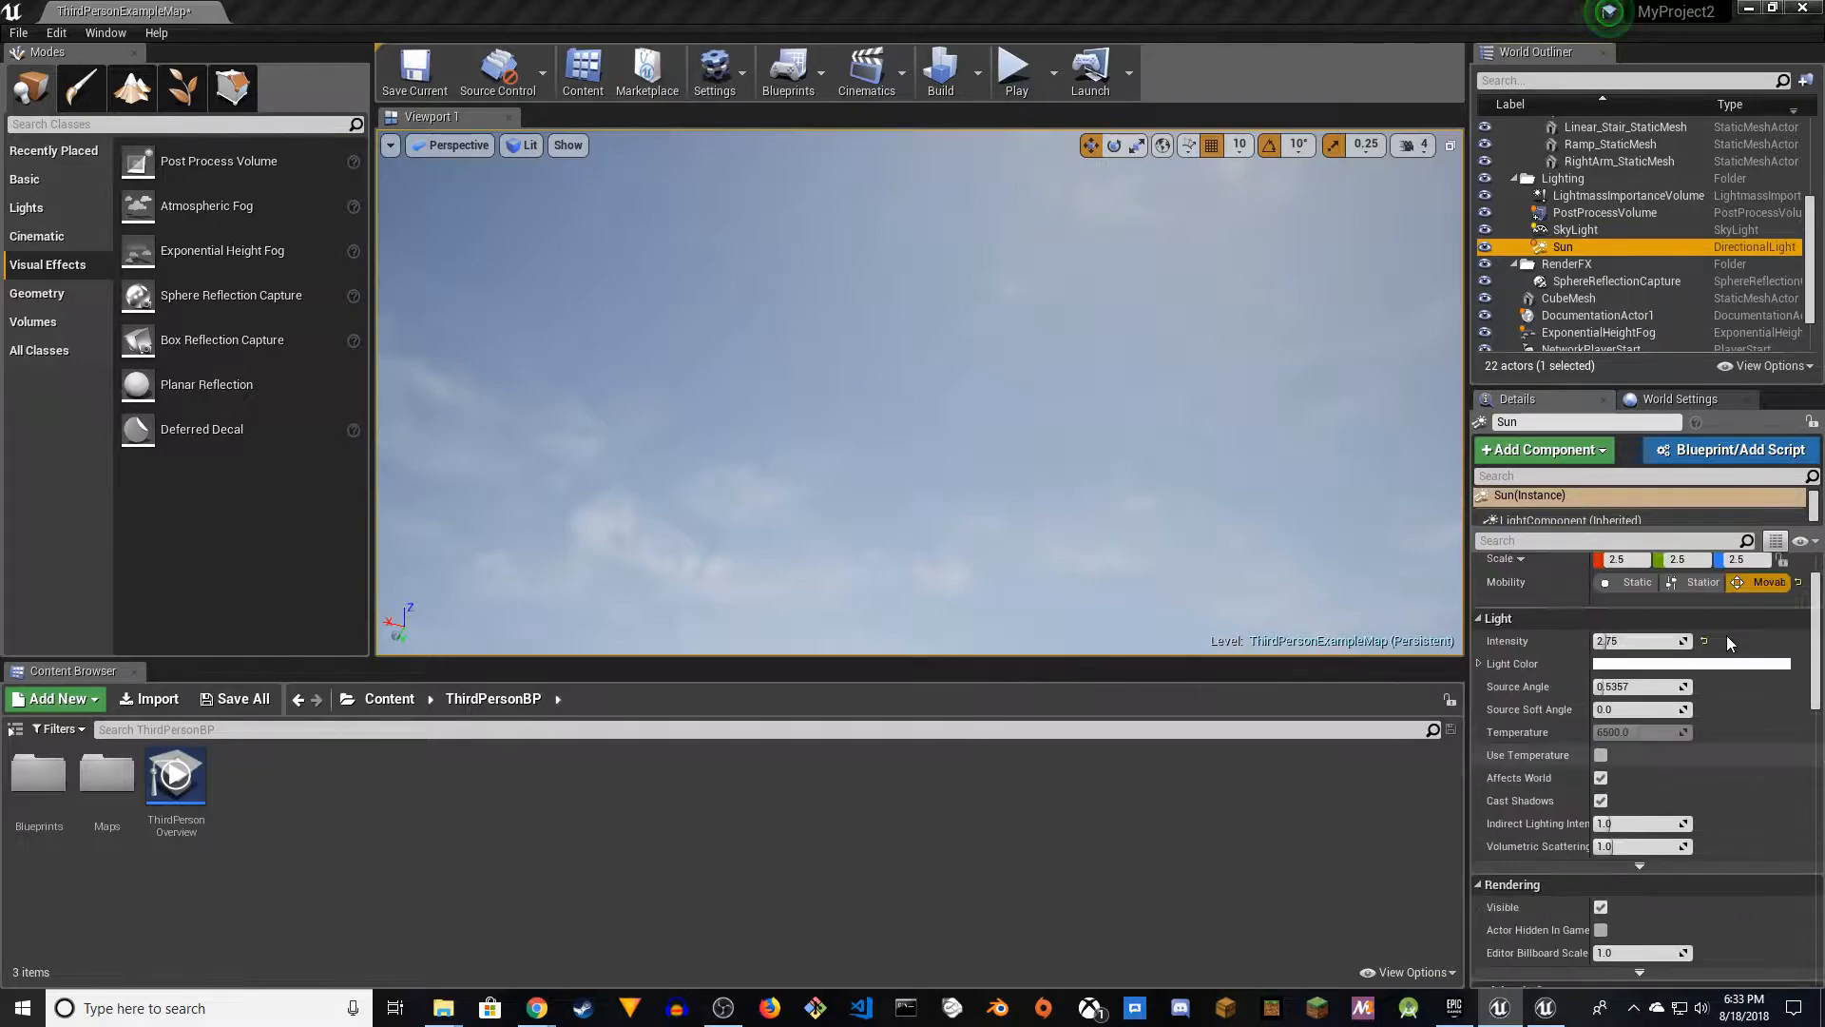
{"action": "scroll", "coordinate": [1743, 700], "scroll_direction": "down", "scroll_amount": 1}
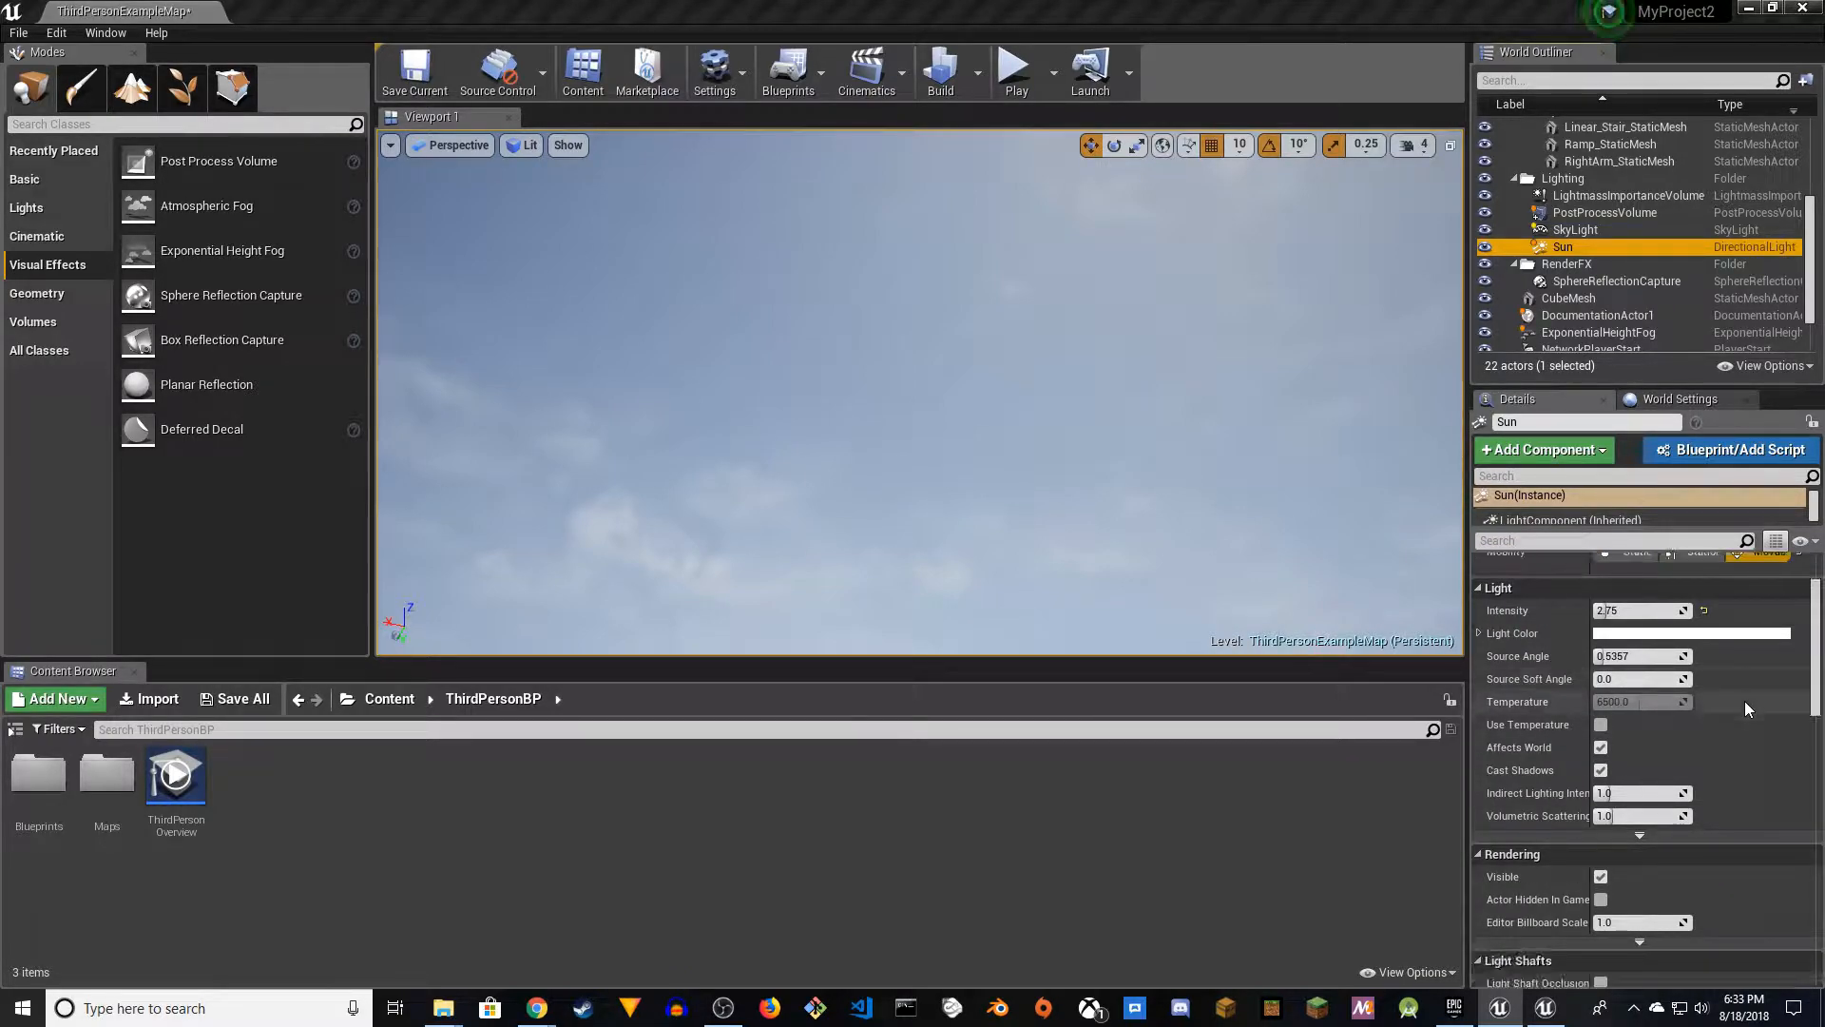
{"action": "left_click", "coordinate": [1638, 611]}
{"action": "type", "text": "10"}
{"action": "key", "text": "Return"}
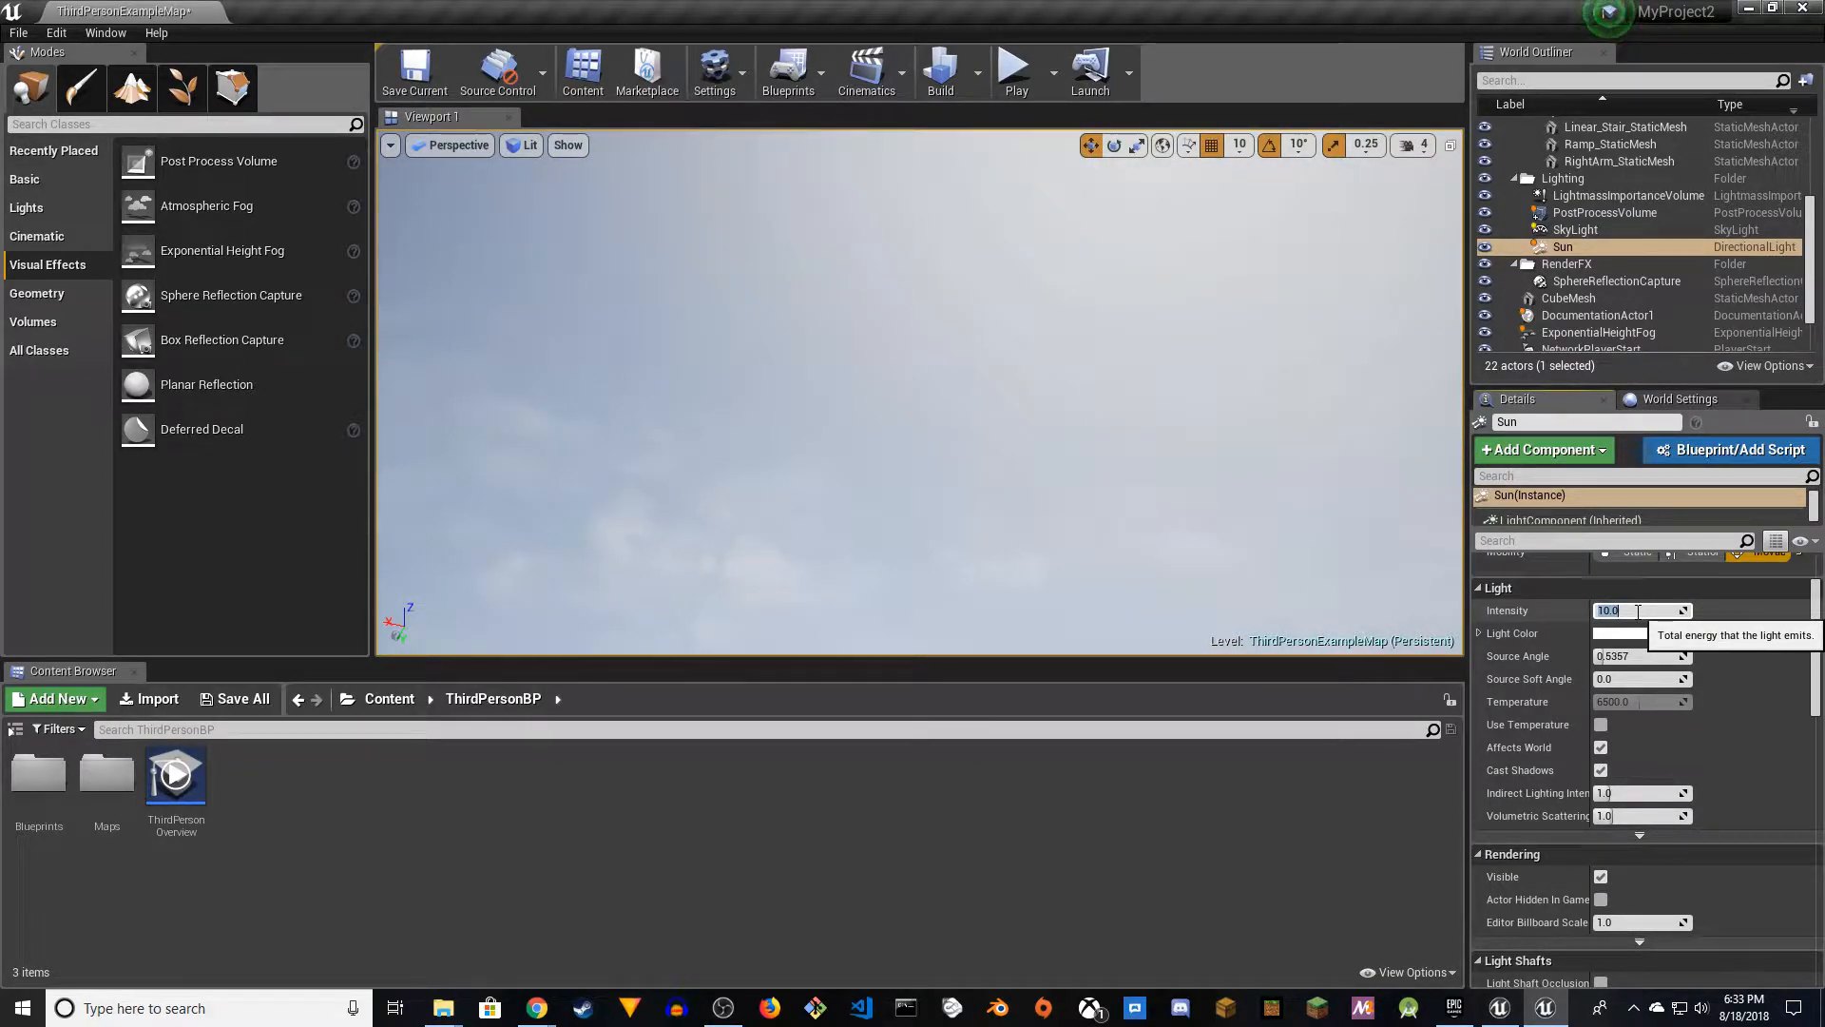
- Set the Sun directional light's color to a pale yellow with hue about 55 and saturation about 0.29
{"action": "left_click", "coordinate": [1694, 633]}
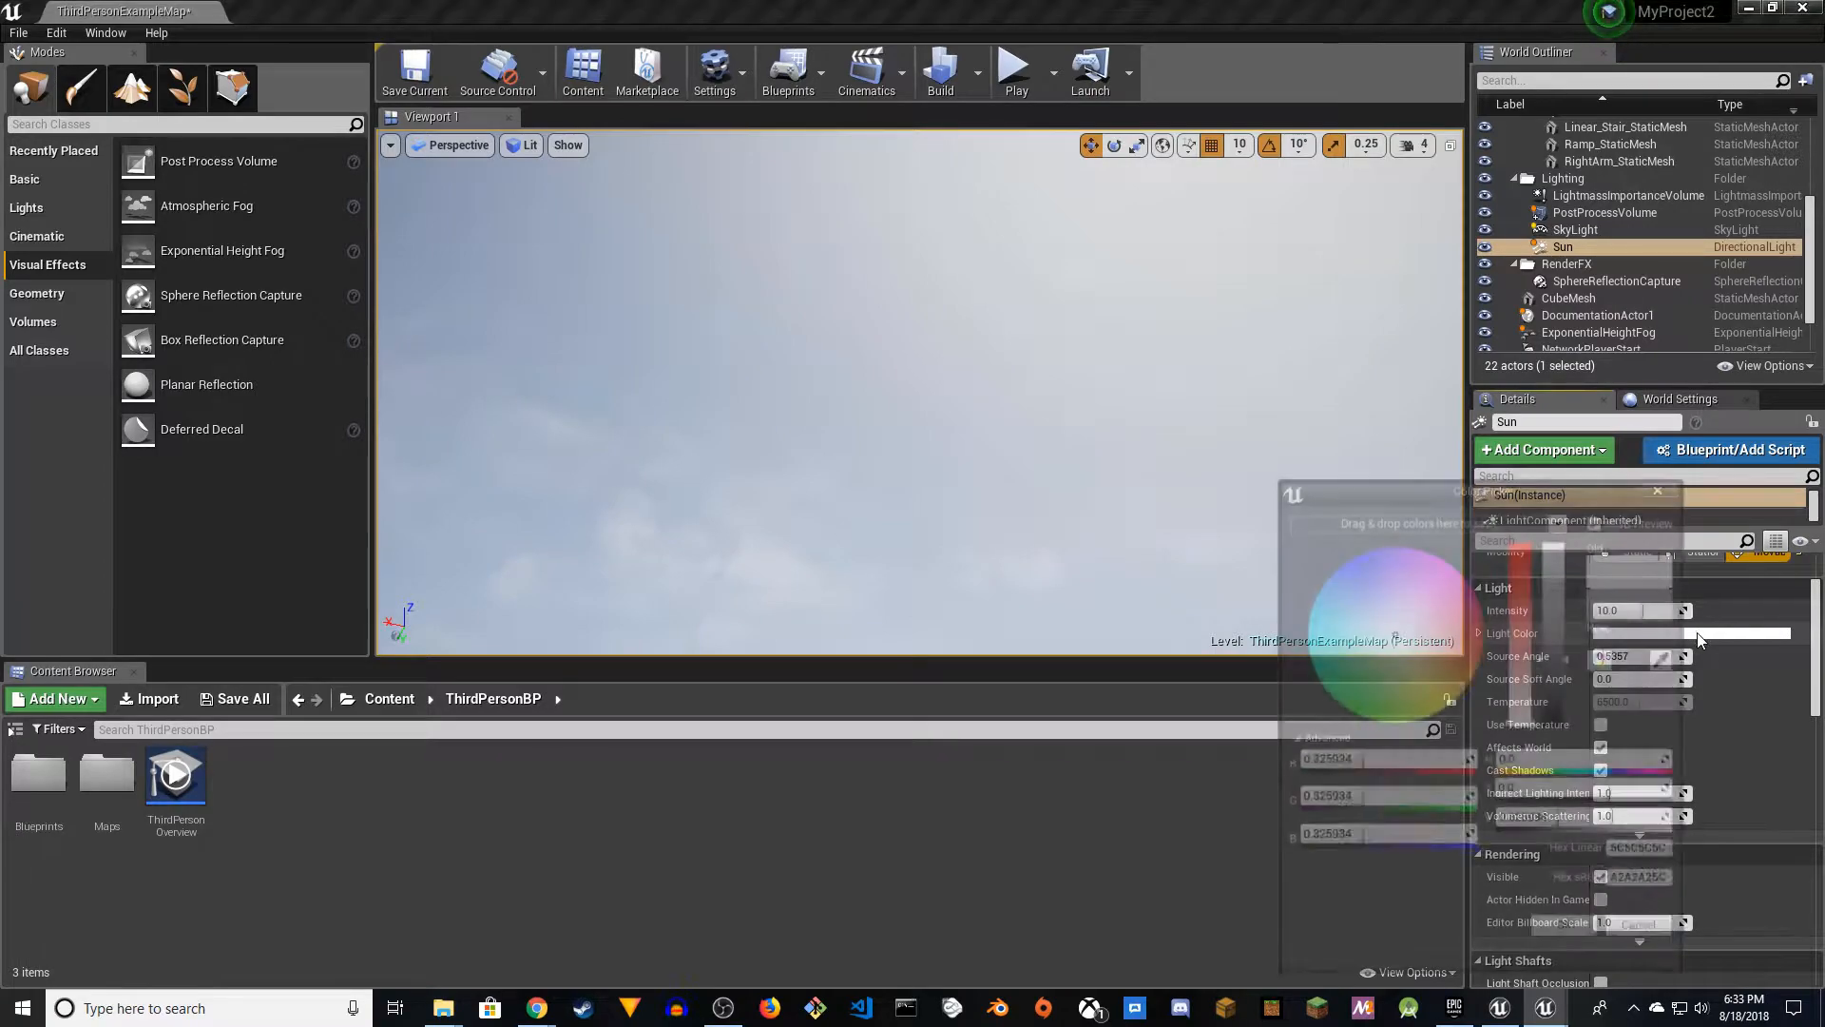
{"action": "mouse_move", "coordinate": [1378, 718]}
{"action": "left_mouse_down"}
{"action": "mouse_move", "coordinate": [1361, 724]}
{"action": "mouse_move", "coordinate": [1518, 720]}
{"action": "mouse_move", "coordinate": [1532, 675]}
{"action": "left_mouse_up"}
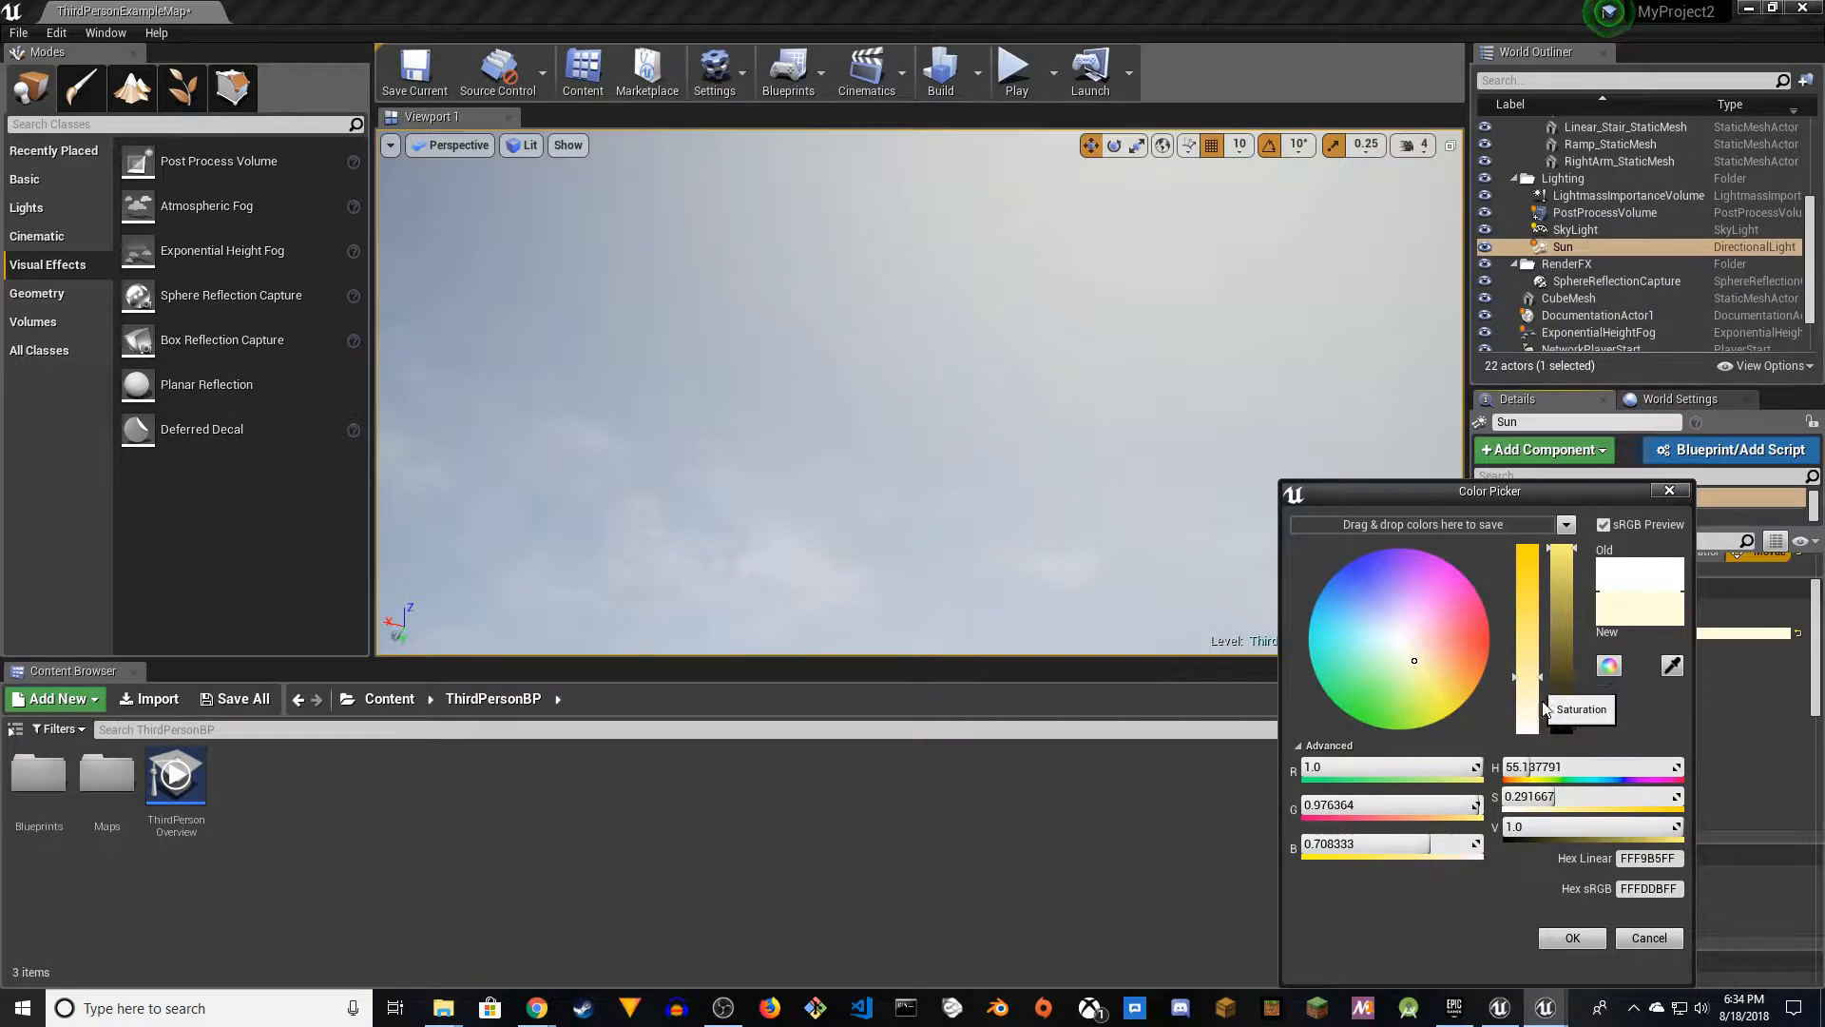
{"action": "left_click", "coordinate": [1578, 937]}
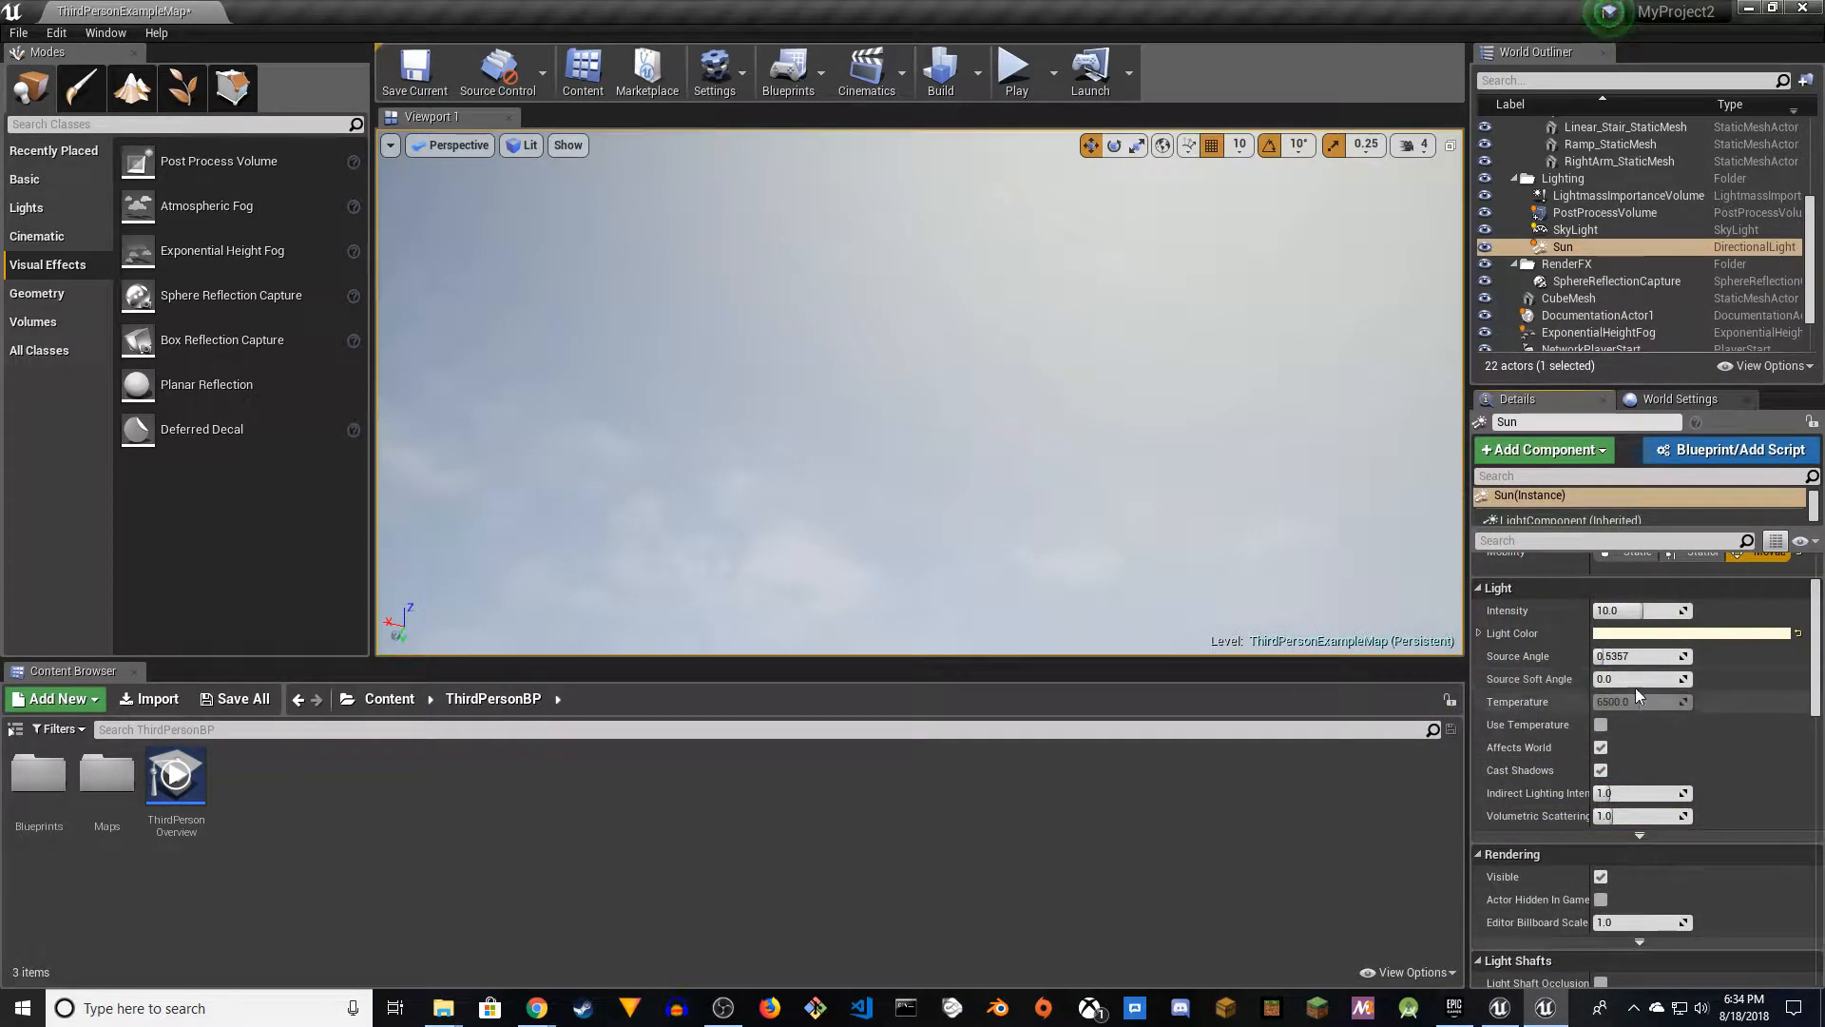
{"action": "left_click", "coordinate": [1639, 656]}
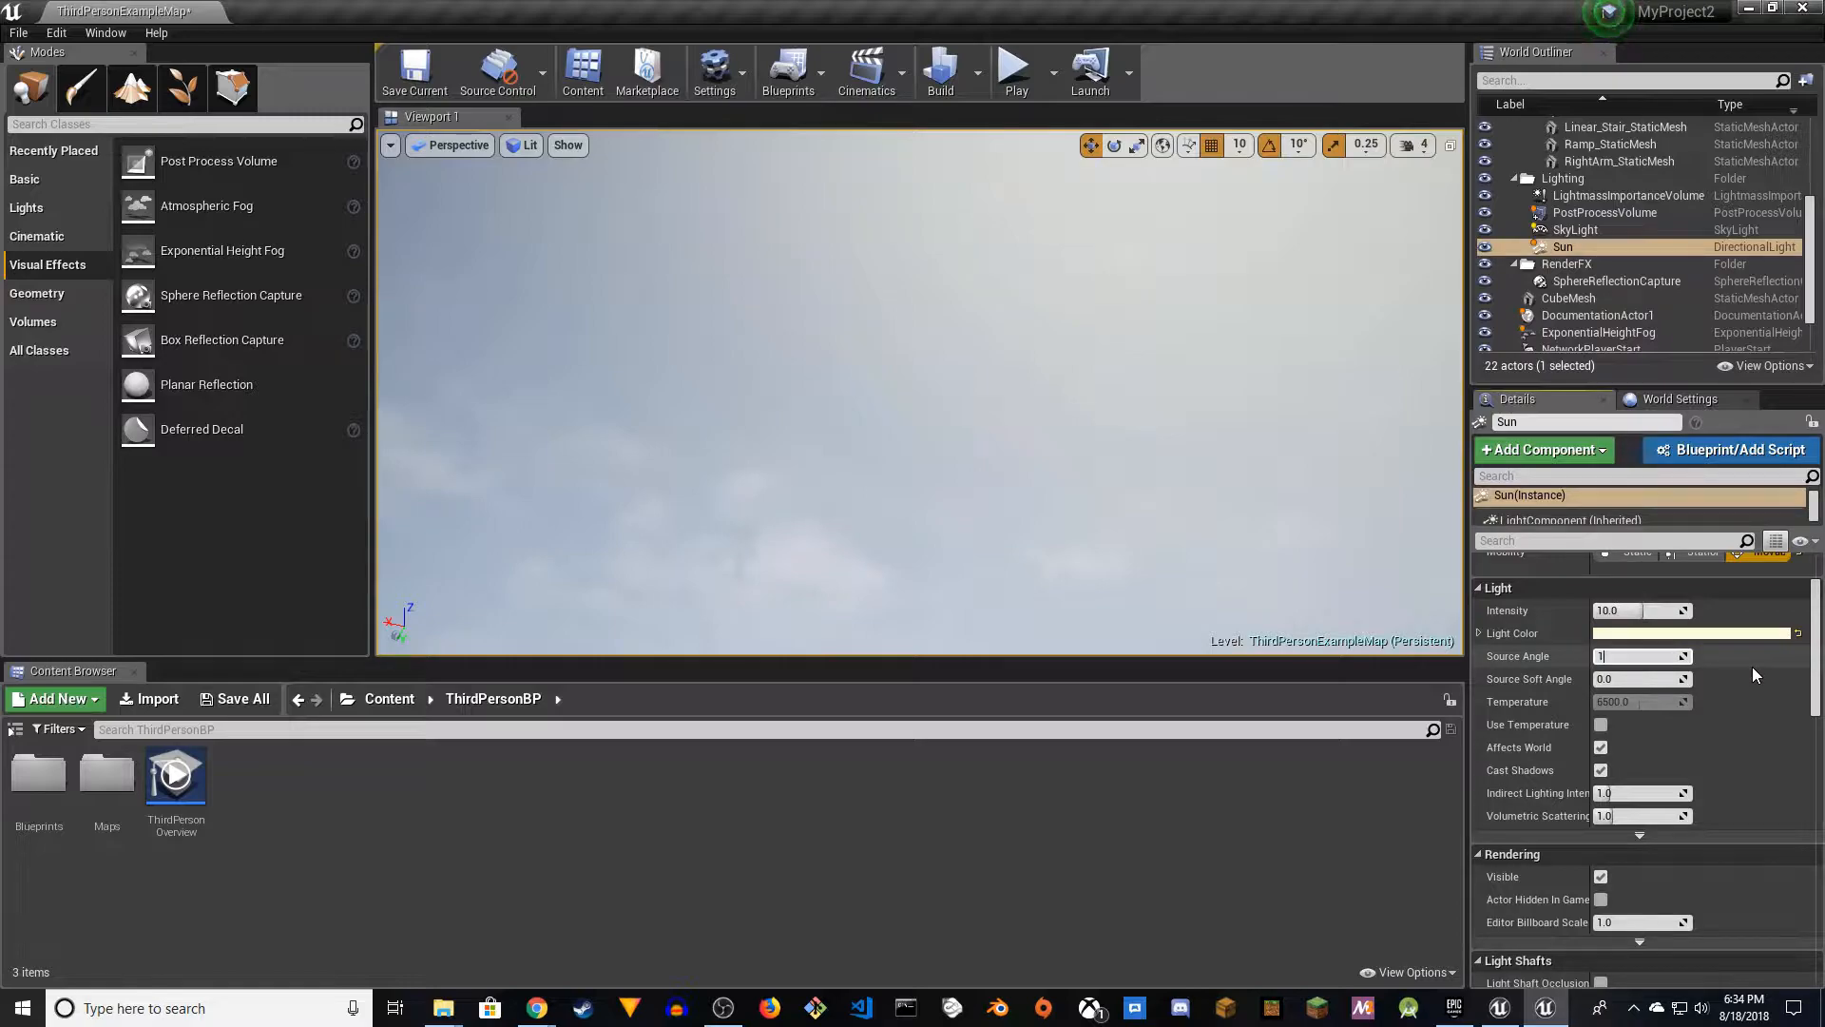
{"action": "scroll", "coordinate": [1753, 665], "scroll_direction": "down", "scroll_amount": 5}
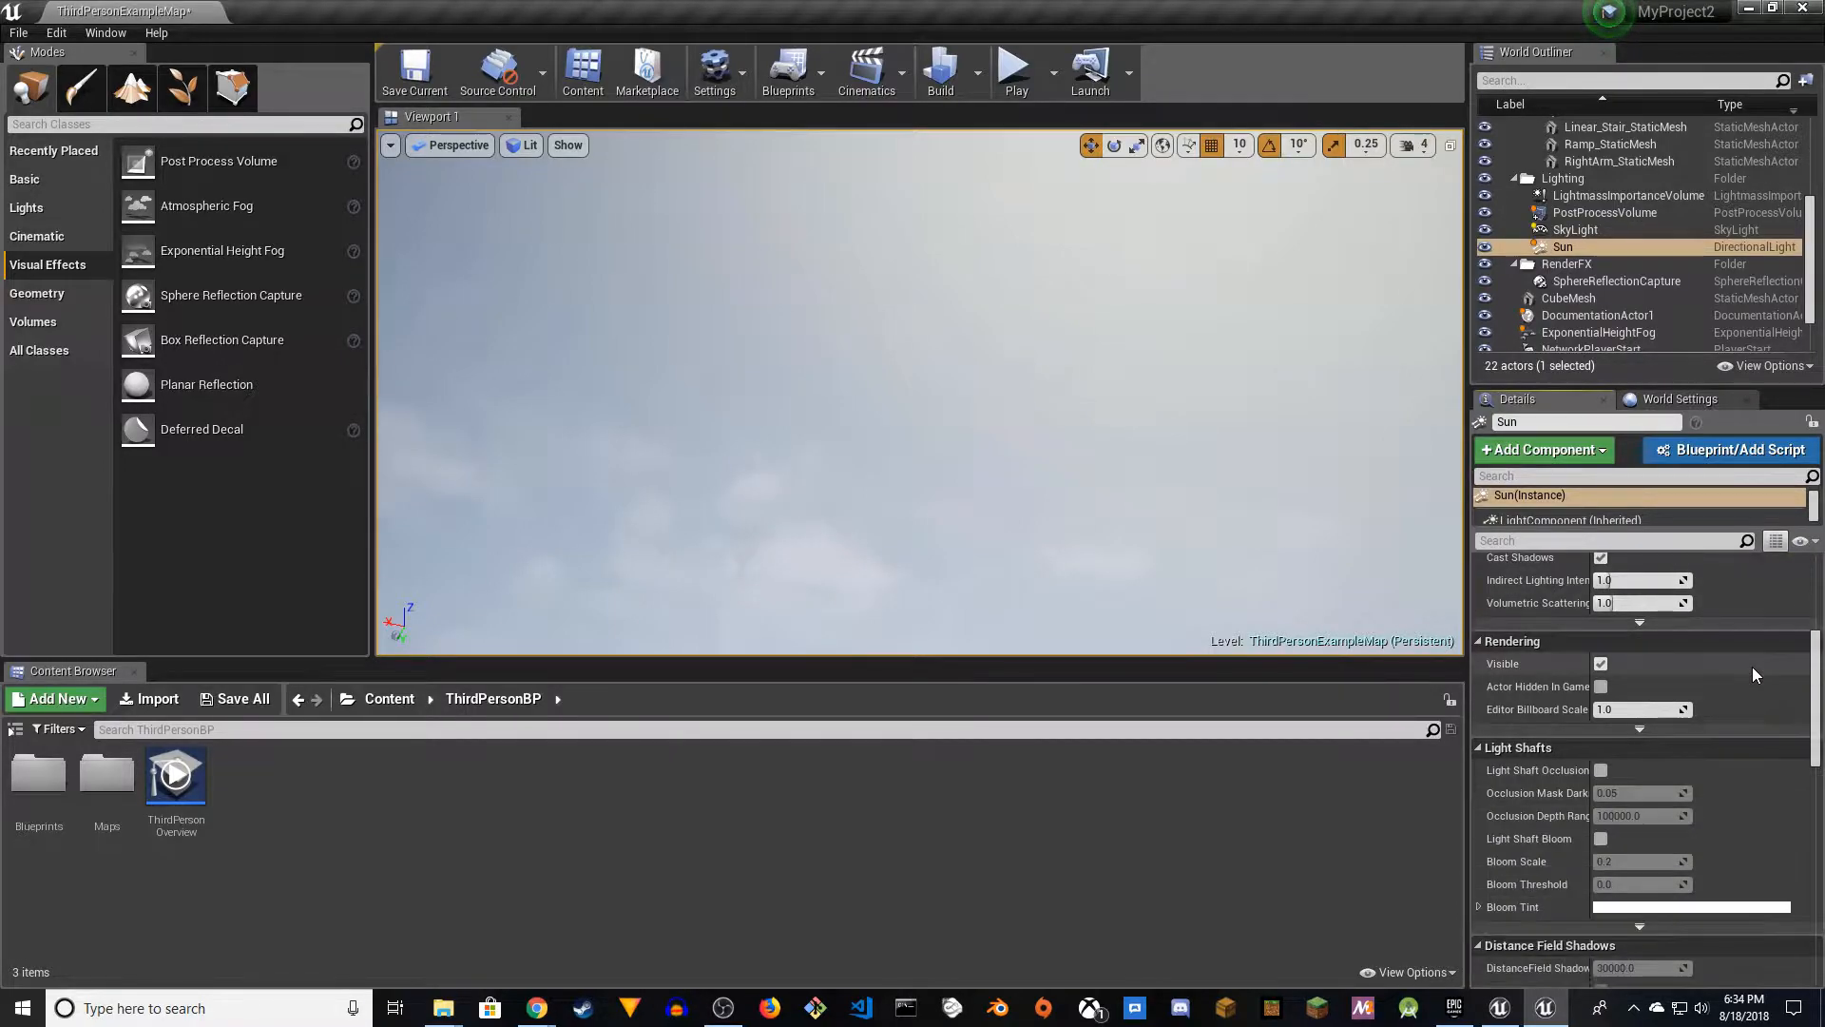
{"action": "scroll", "coordinate": [1752, 666], "scroll_direction": "down", "scroll_amount": 6}
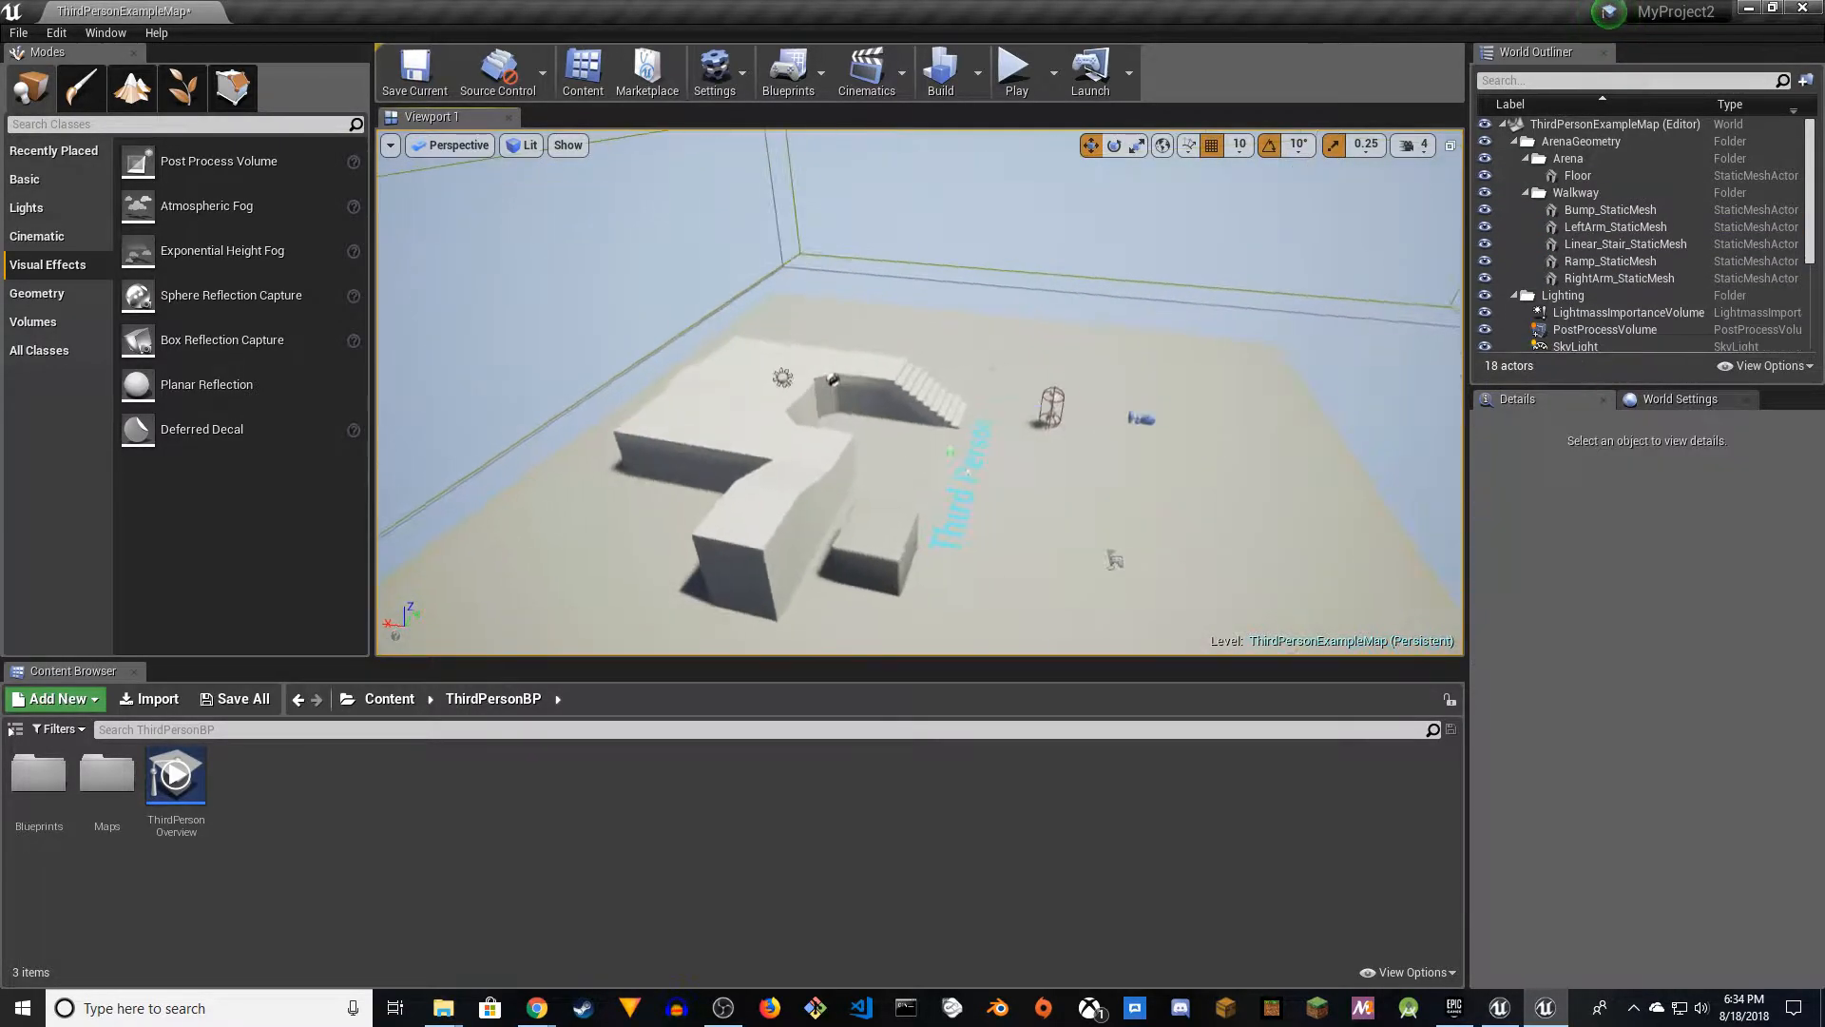
- Scale the arena Floor to 5 in X and Y and about 6.67 in Z
{"action": "left_click", "coordinate": [1268, 421]}
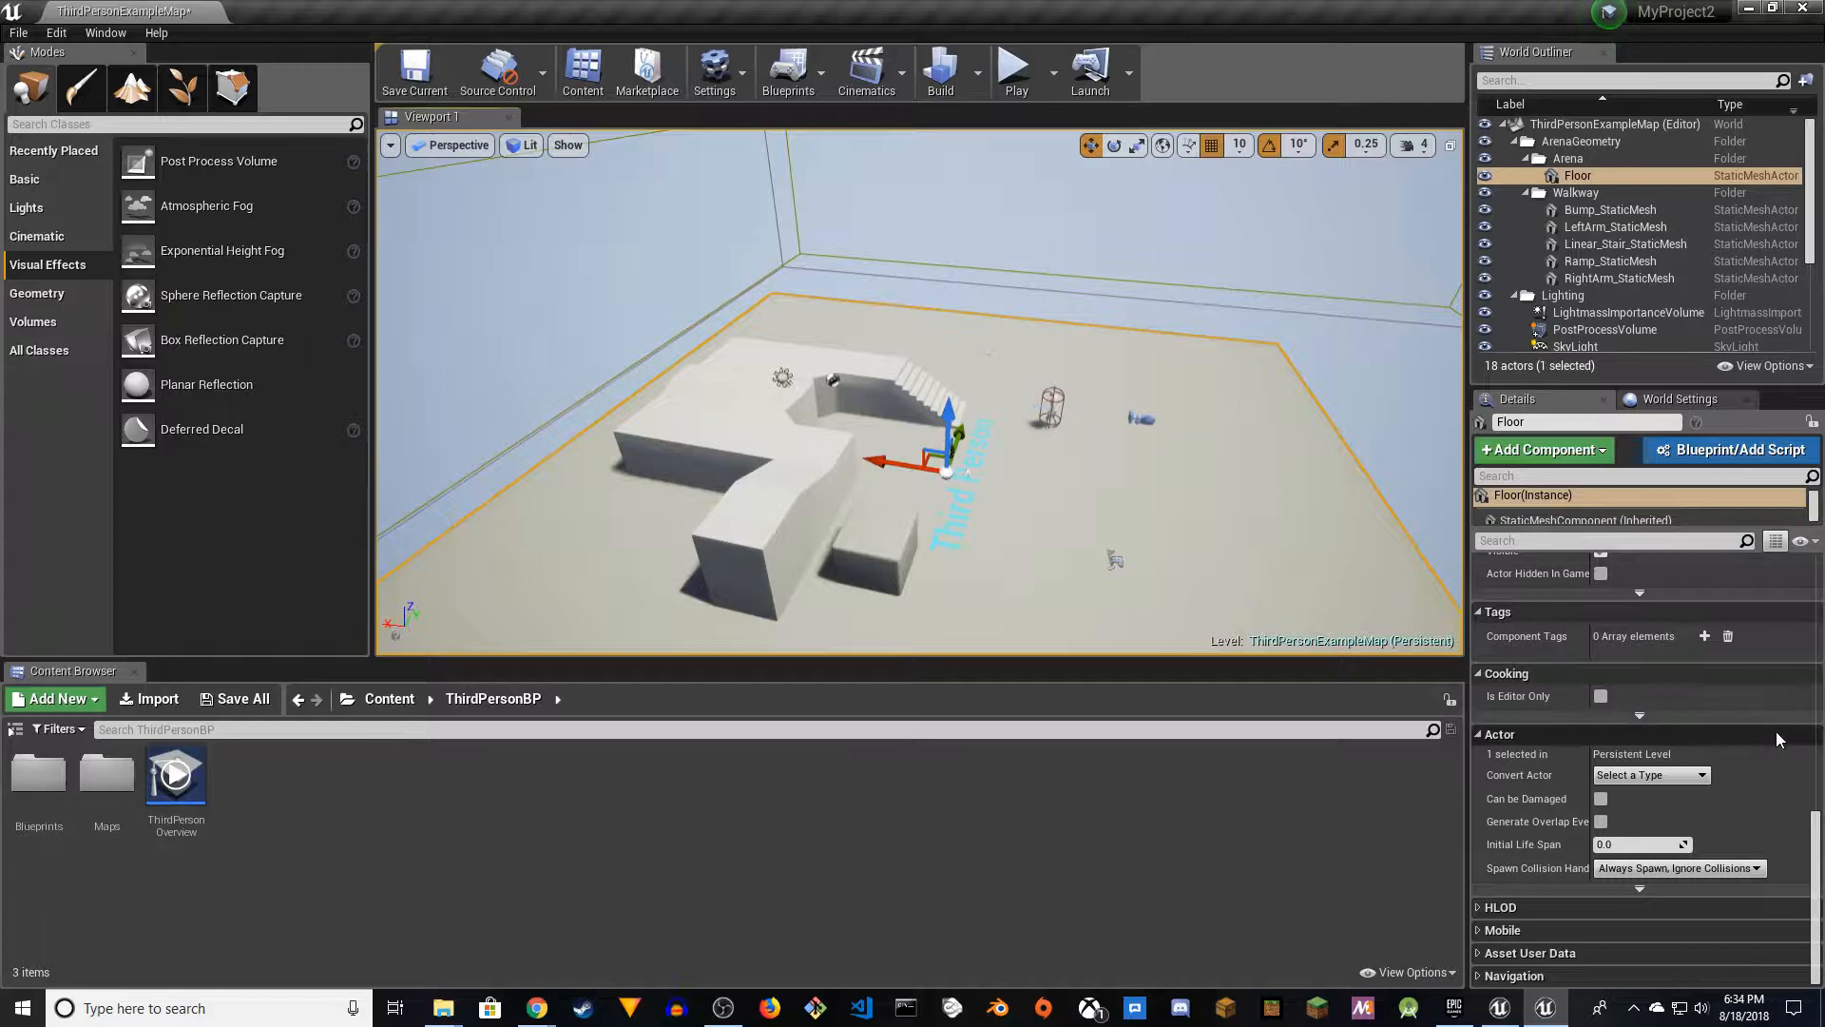
{"action": "scroll", "coordinate": [1776, 728], "scroll_direction": "up", "scroll_amount": 10}
{"action": "scroll", "coordinate": [1742, 710], "scroll_direction": "up", "scroll_amount": 3}
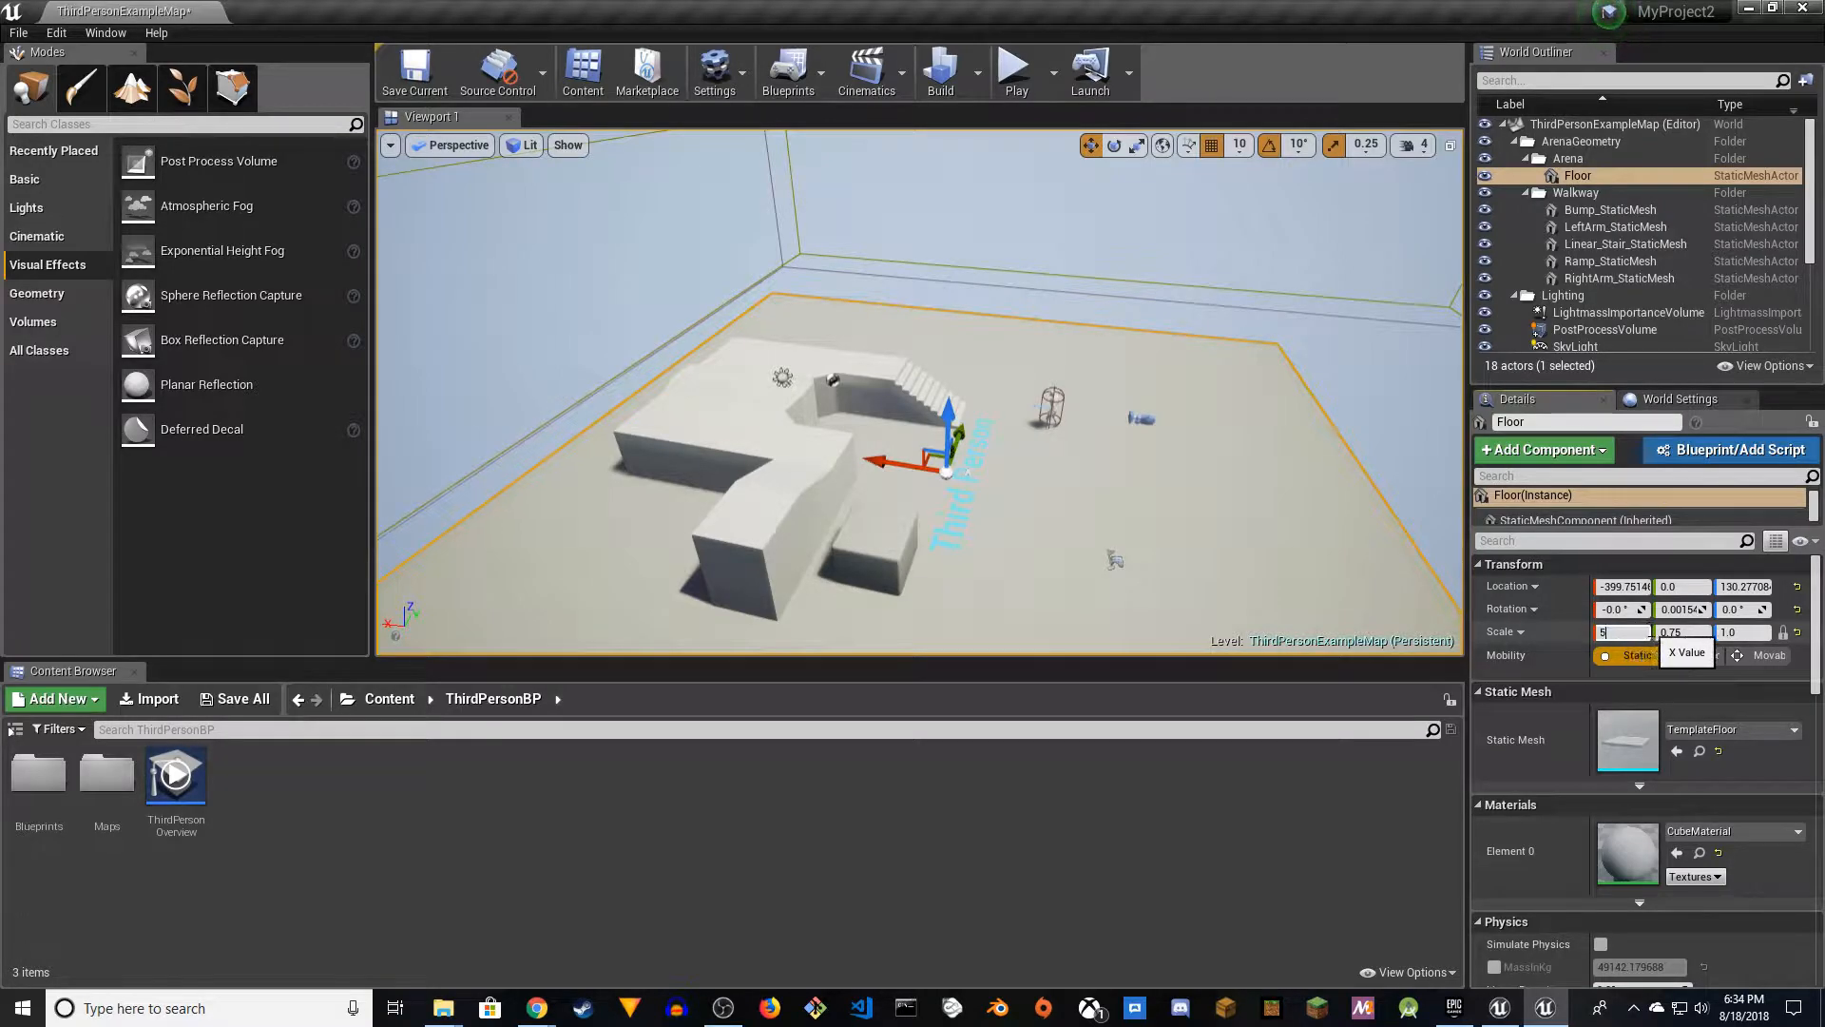
{"action": "key", "text": "Return"}
{"action": "right_click_drag", "start_coordinate": [1140, 399], "coordinate": [1188, 385]}
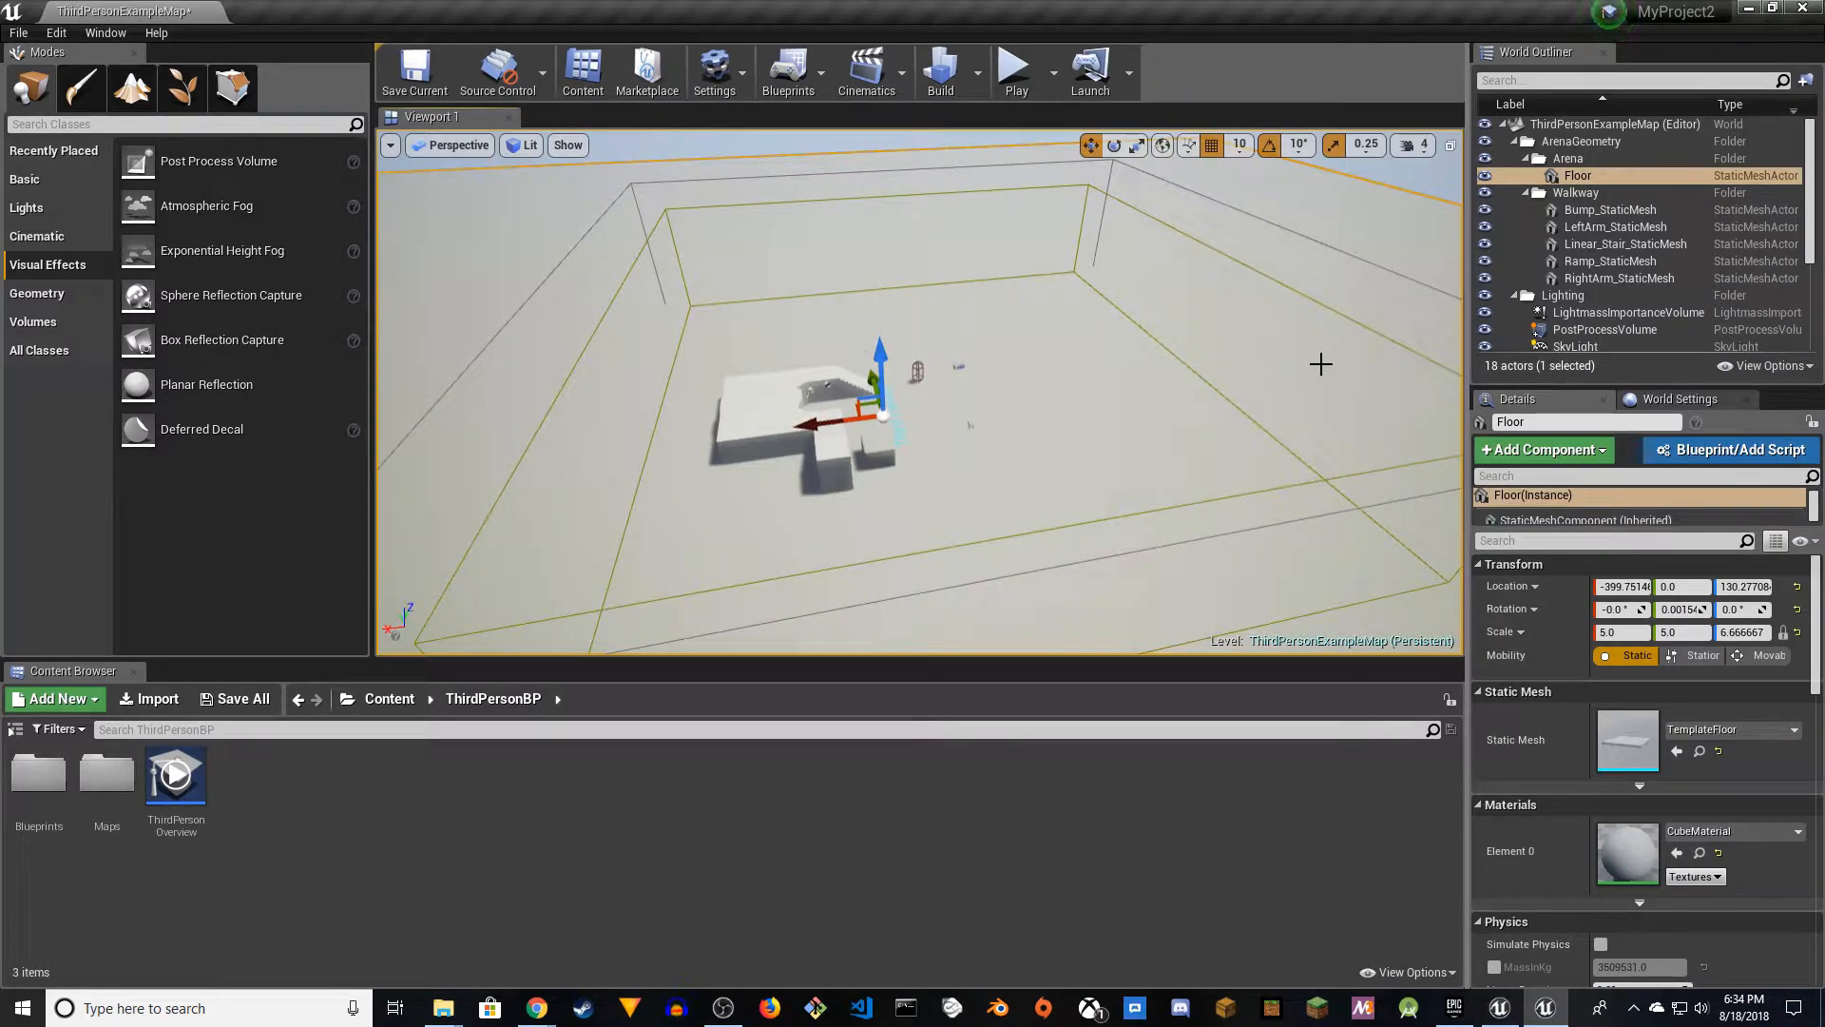
- Try M_Ground_Grass on the Floor, and assign M_Glass as its Element 0 material instead
{"action": "scroll", "coordinate": [1787, 798], "scroll_direction": "down", "scroll_amount": 2}
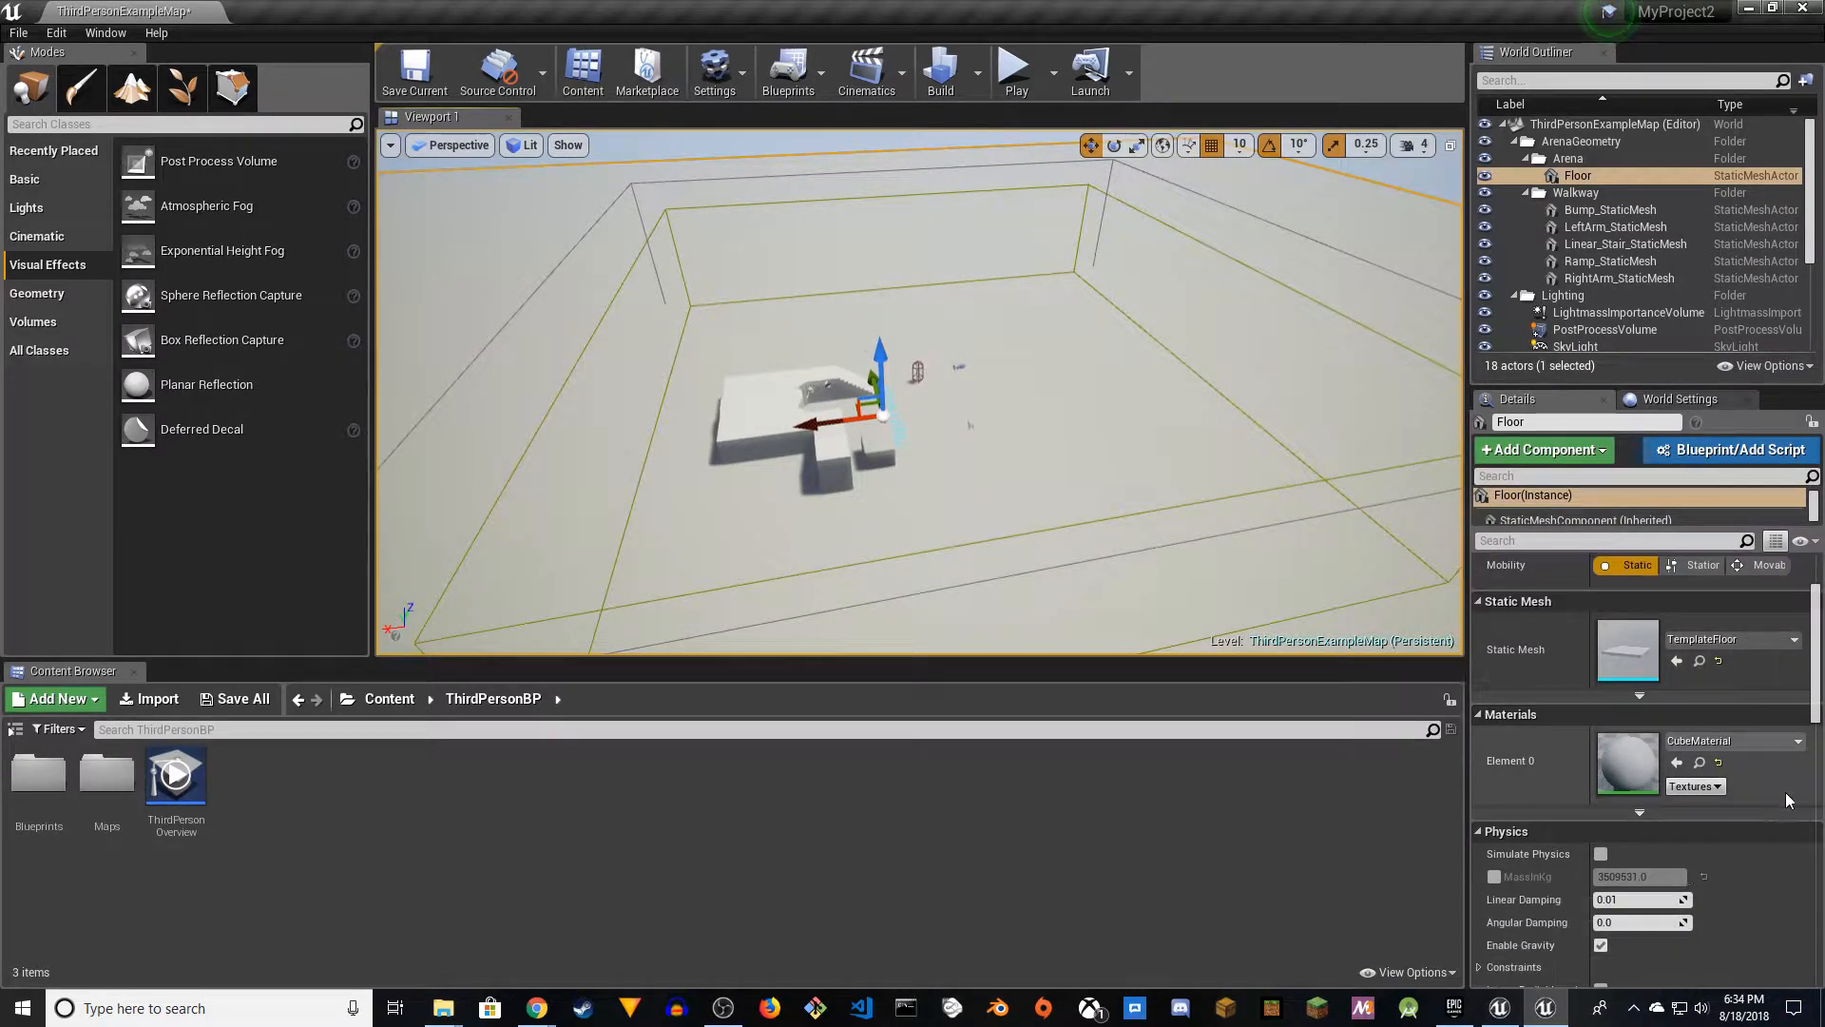
{"action": "left_click", "coordinate": [1756, 739]}
{"action": "left_click", "coordinate": [1735, 657]}
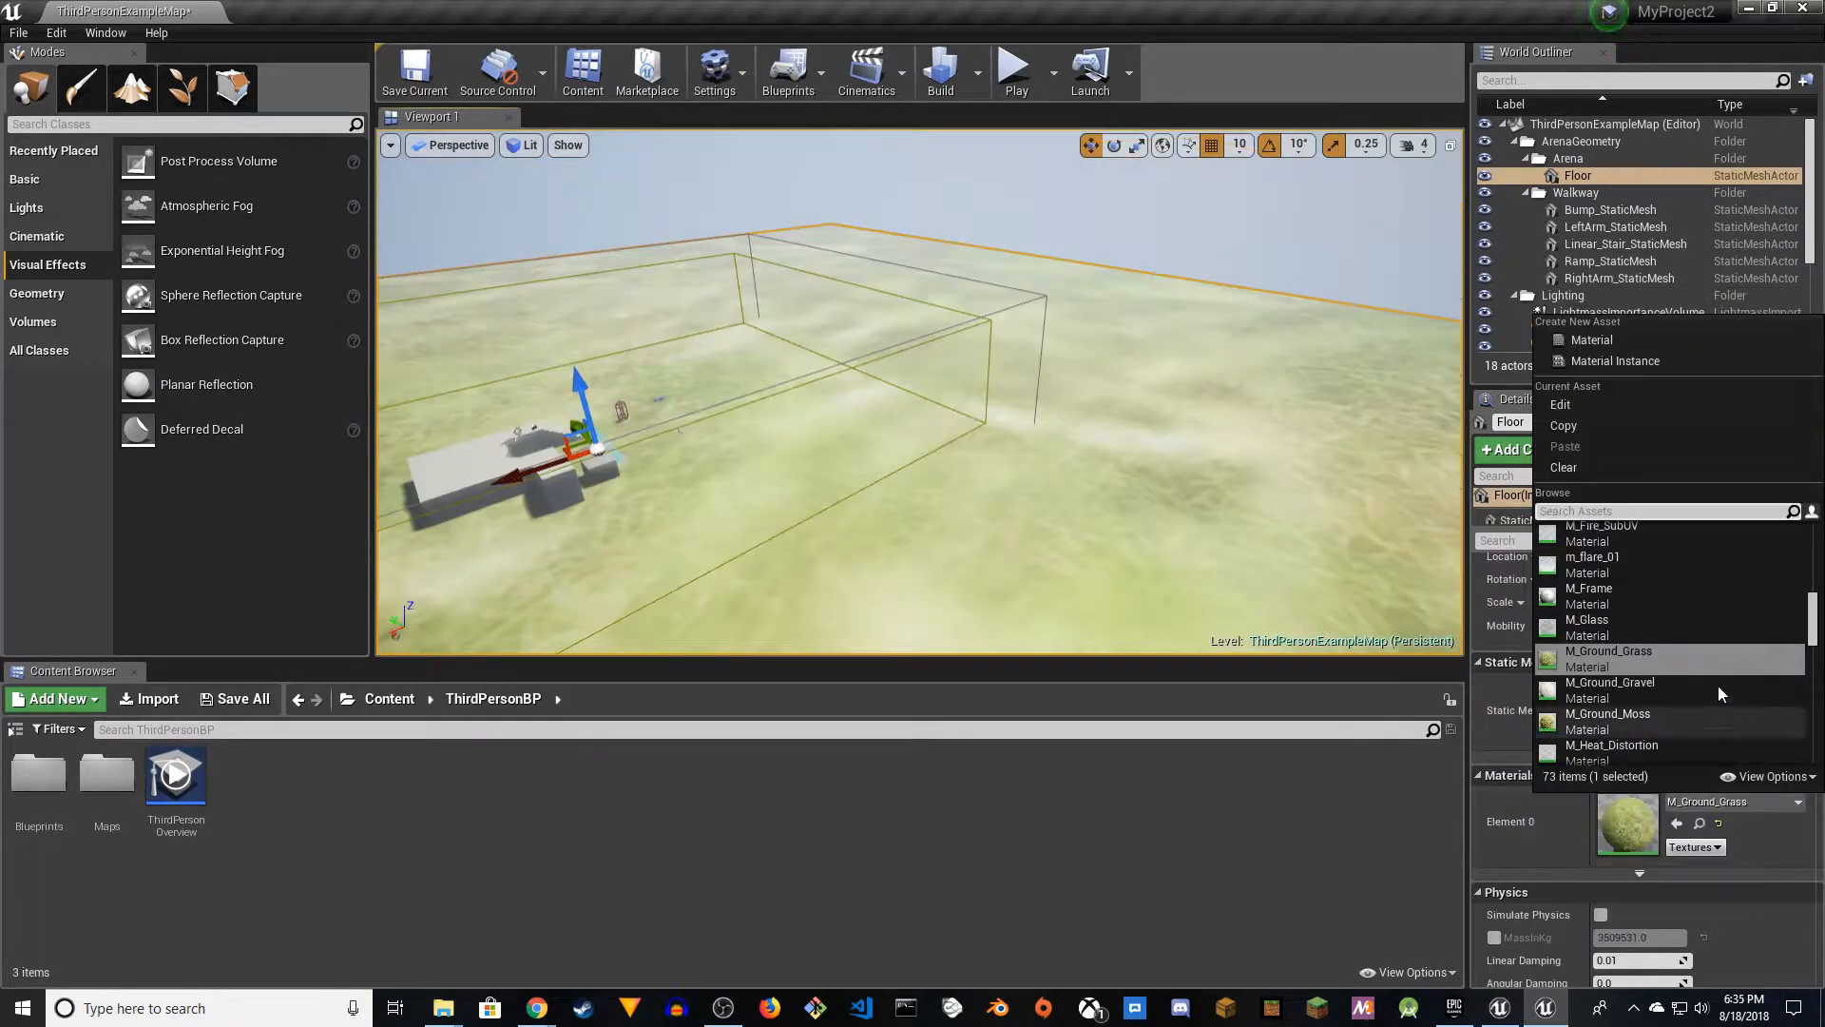
{"action": "left_click", "coordinate": [1604, 625]}
{"action": "right_click_drag", "start_coordinate": [951, 475], "coordinate": [856, 457]}
{"action": "key", "text": "w"}
{"action": "right_click_drag", "start_coordinate": [1080, 501], "coordinate": [1027, 503]}
{"action": "key", "text": "s"}
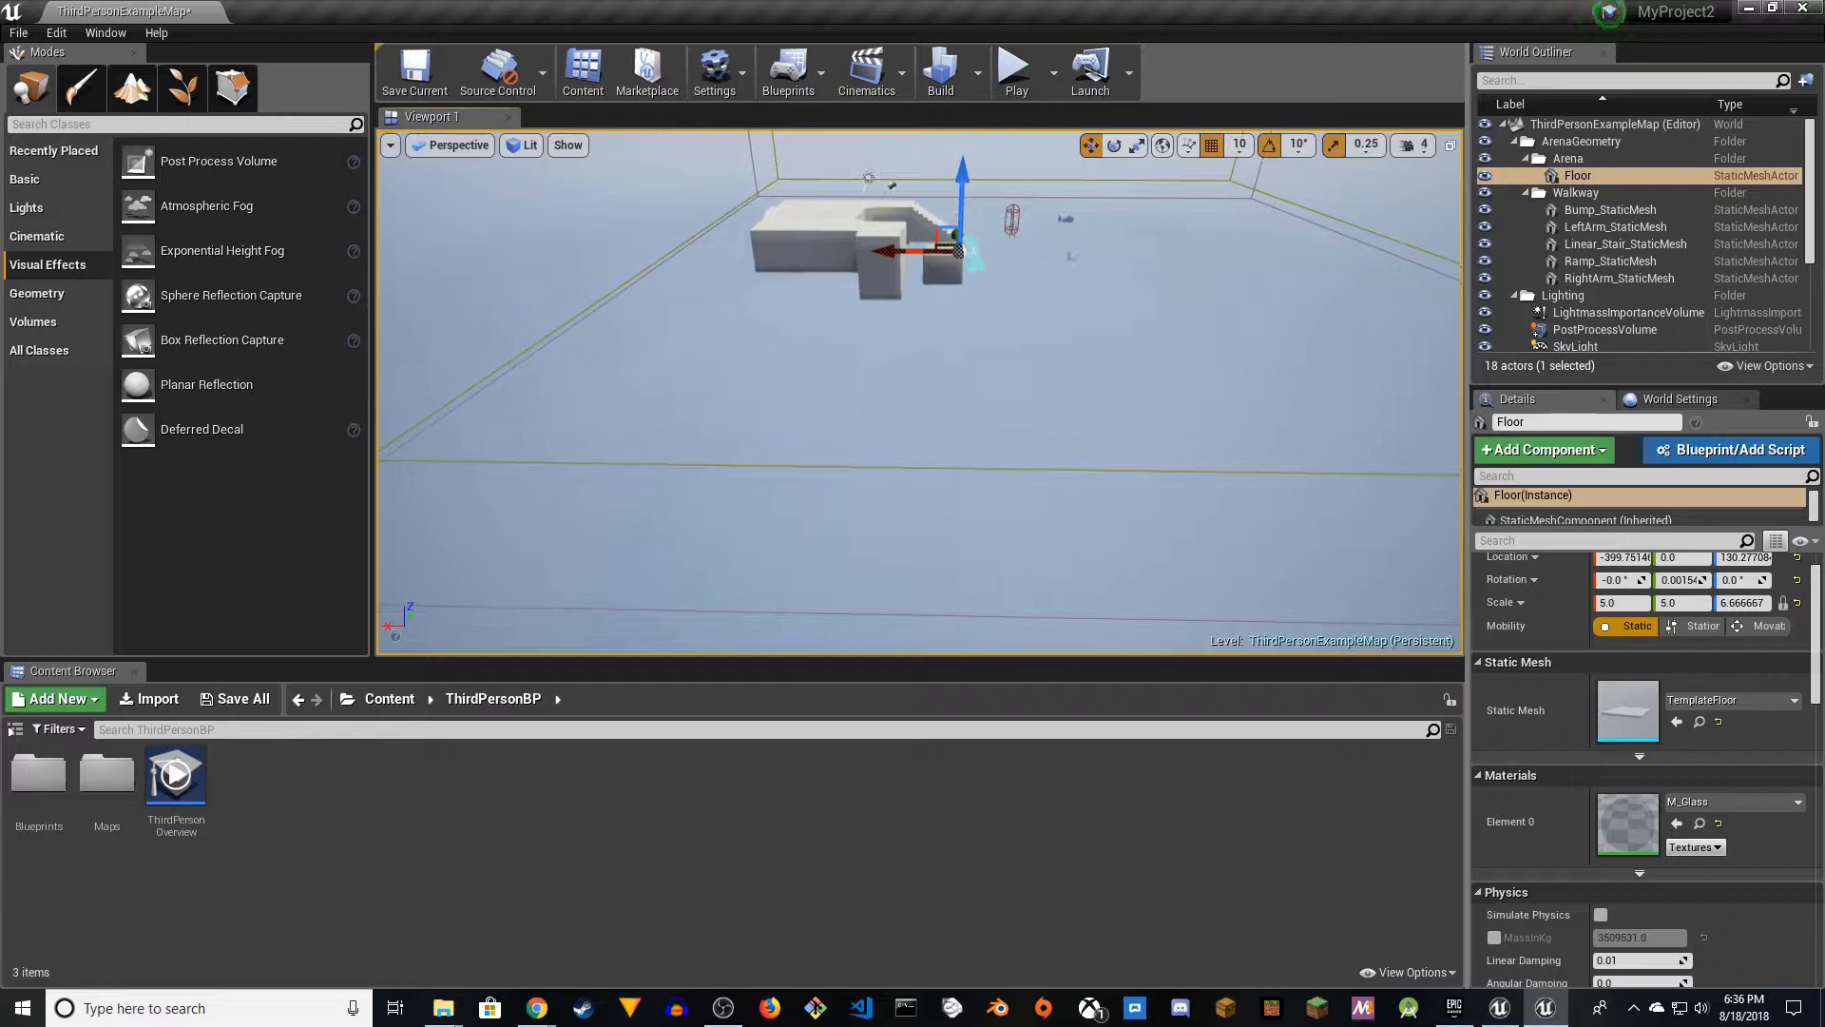
- Play the level in the viewport to check the character on the glass floor, and stop the session
{"action": "left_click", "coordinate": [1014, 71]}
{"action": "key", "text": "w"}
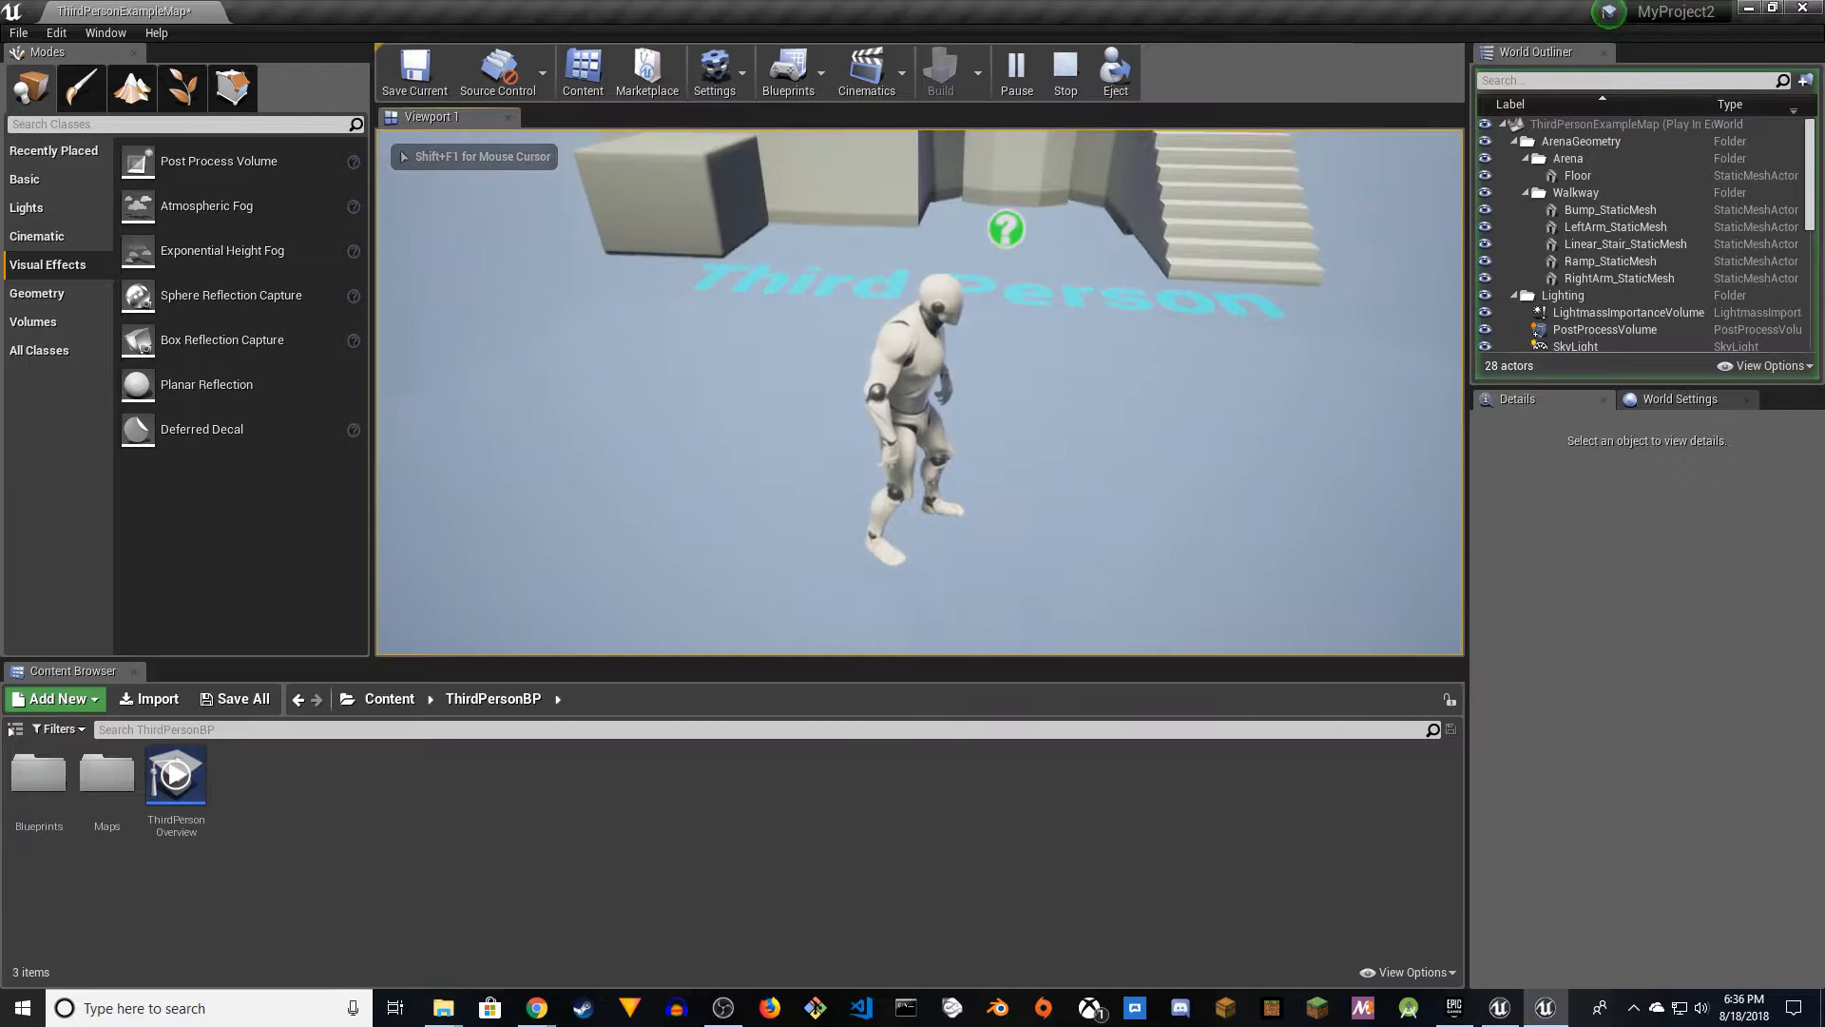
{"action": "key", "text": "Escape"}
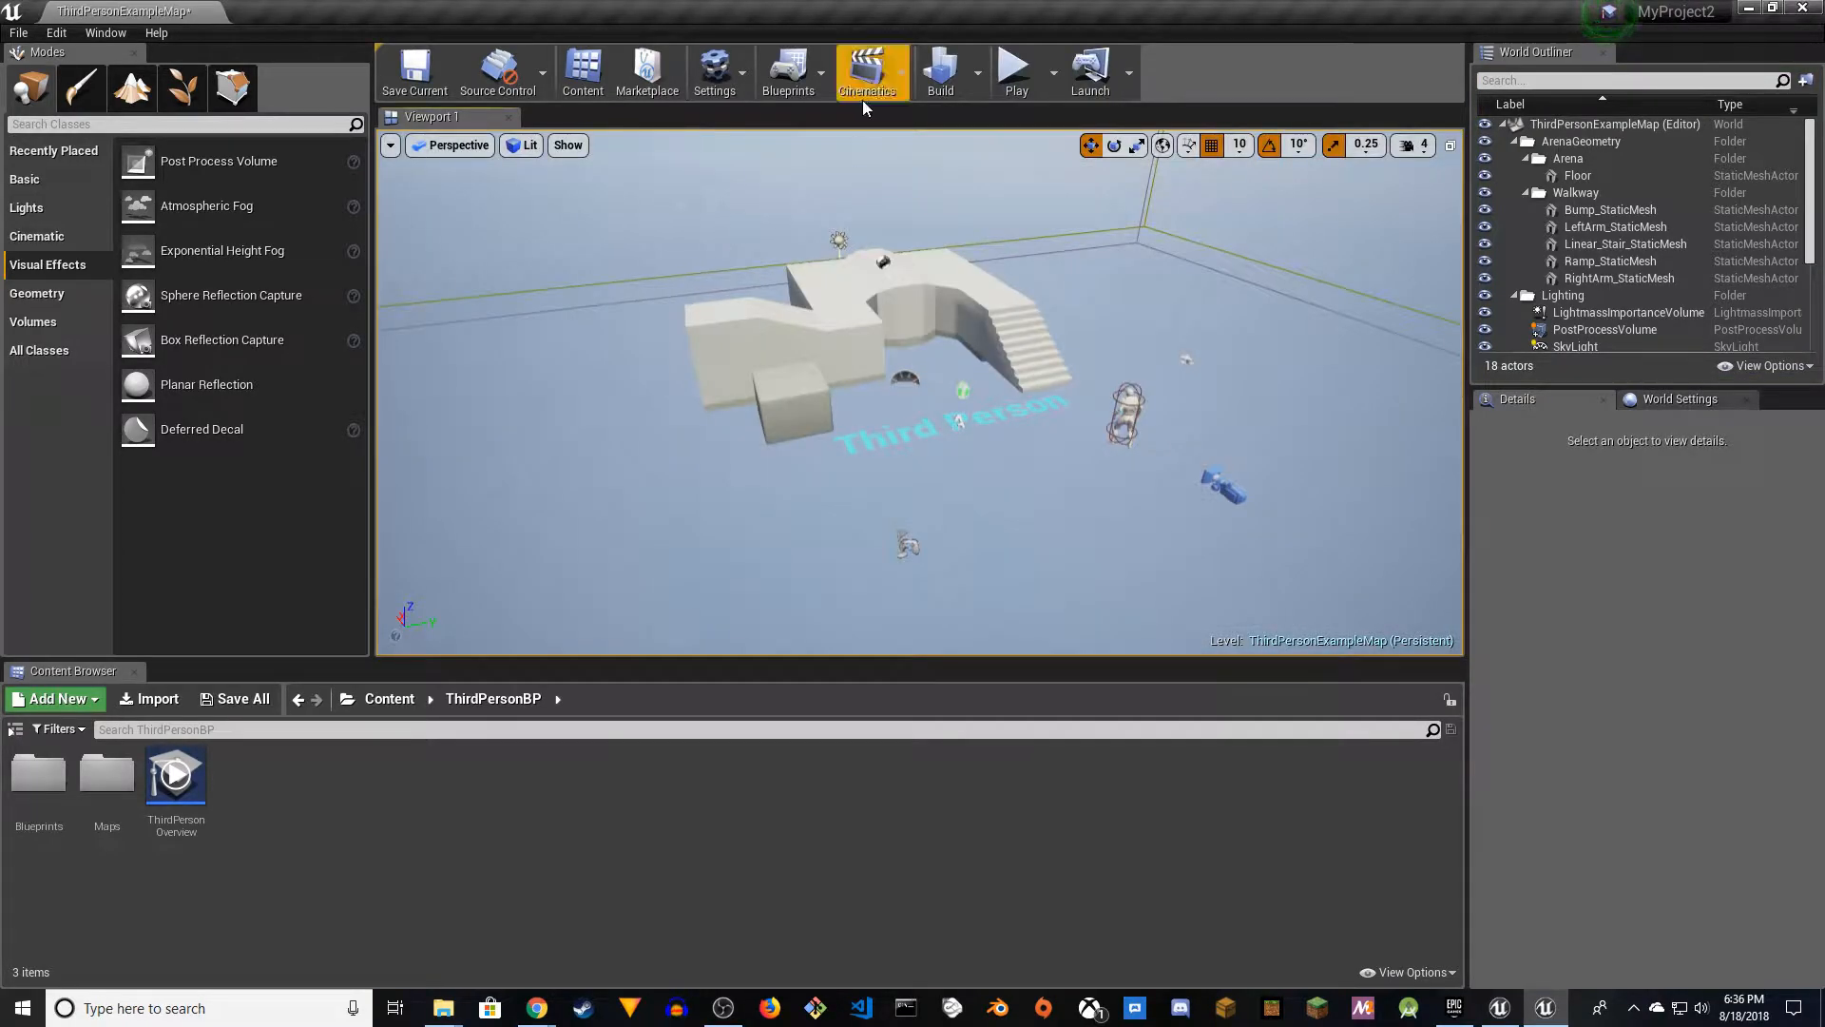
- Open the Level Blueprint, enlarge its window and move it clear of the World Outliner
{"action": "left_click", "coordinate": [823, 74]}
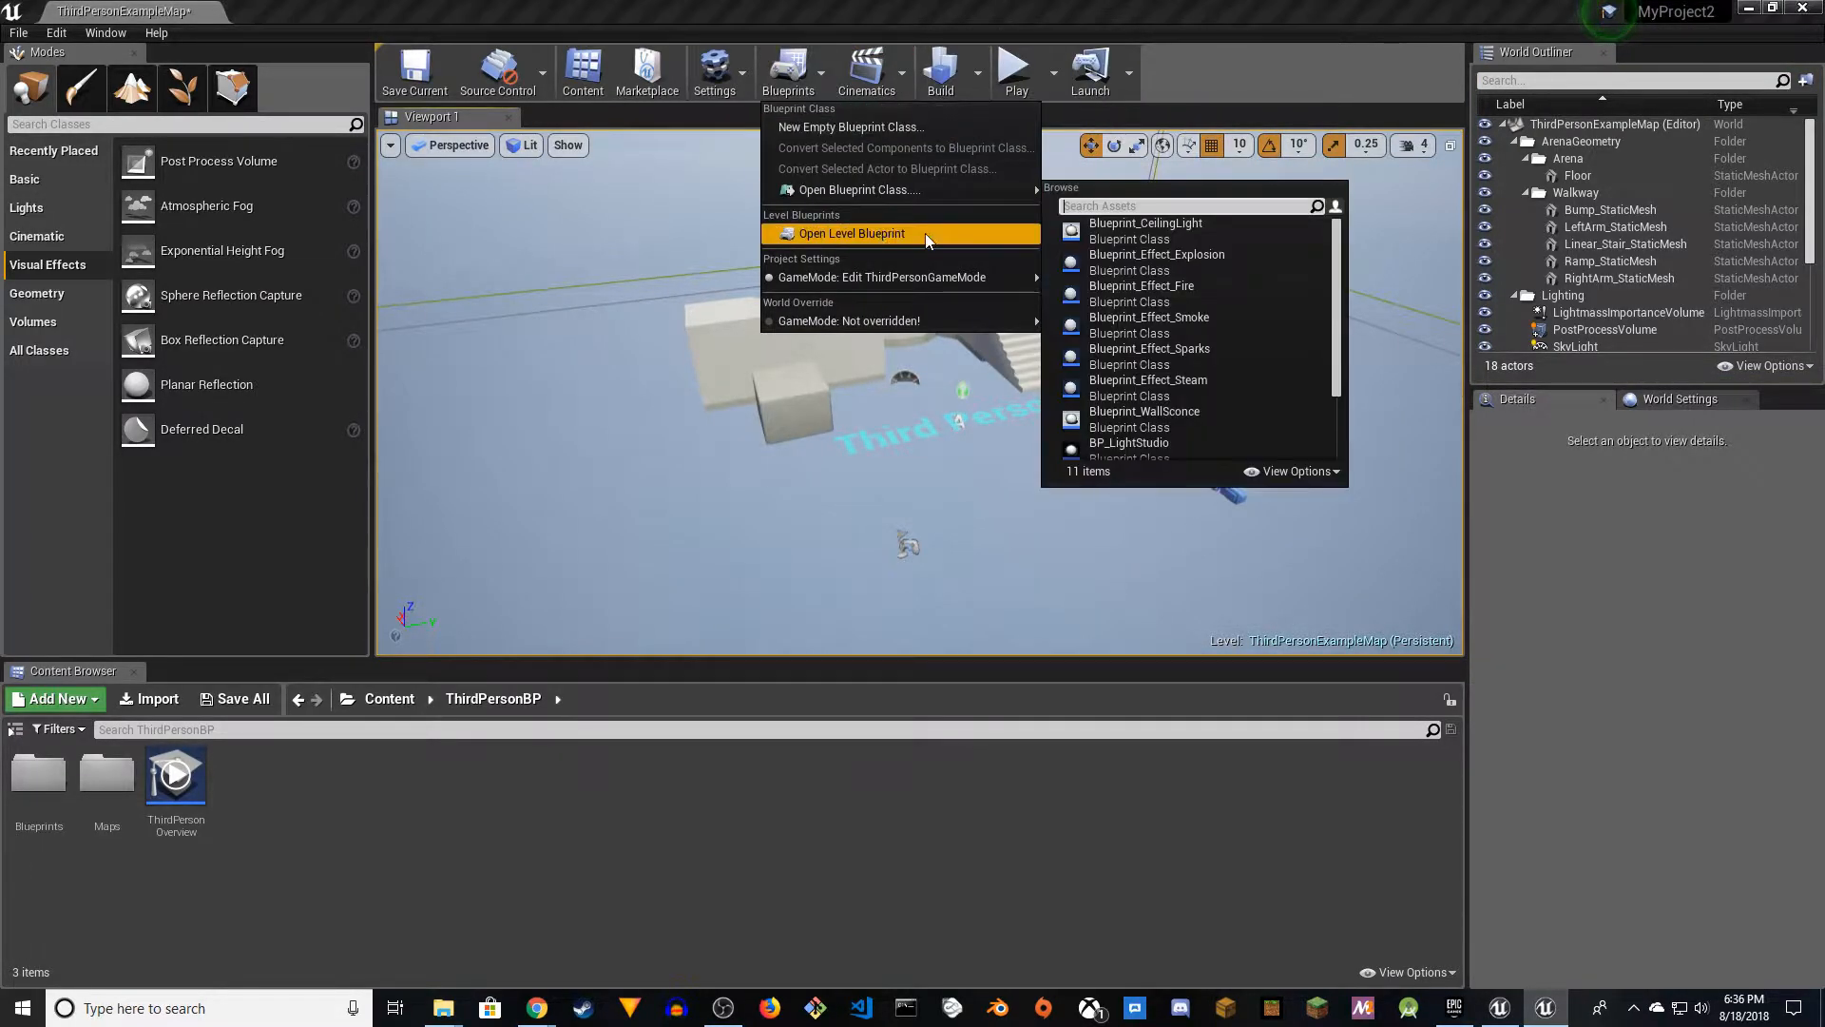
{"action": "left_click", "coordinate": [882, 236]}
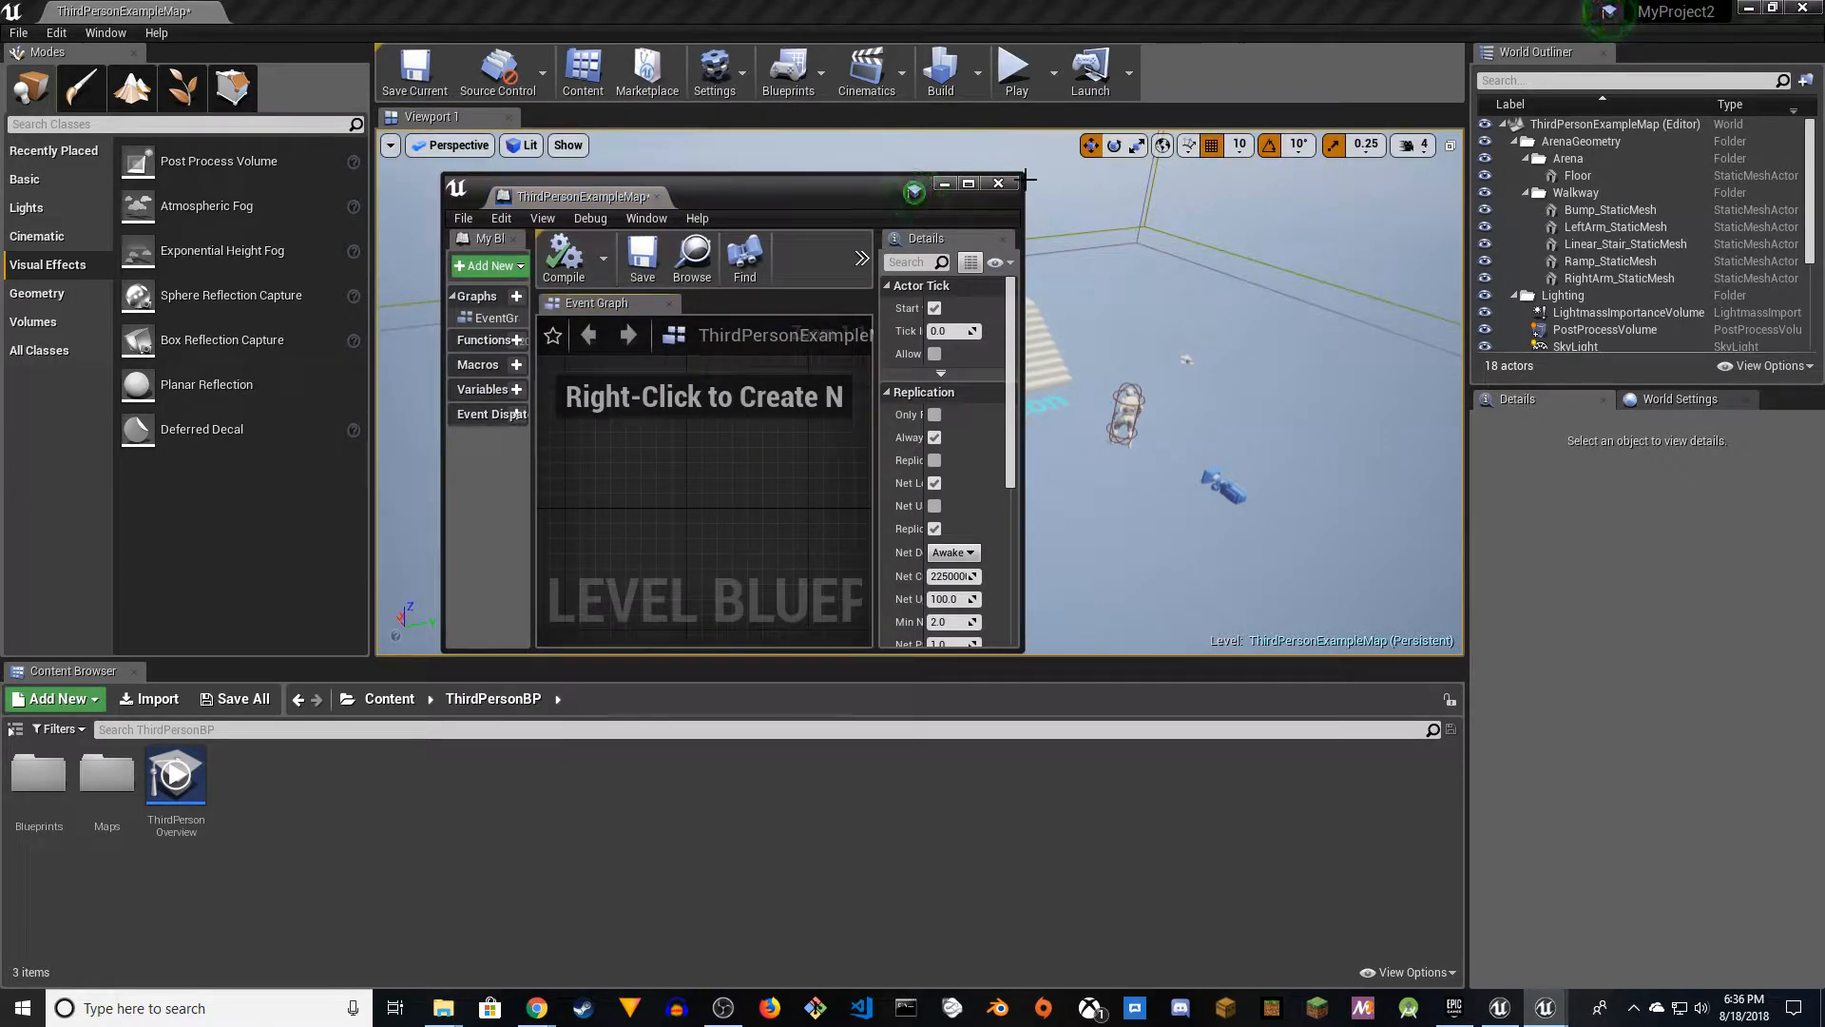
{"action": "left_click_drag", "start_coordinate": [1022, 178], "coordinate": [1286, 97]}
{"action": "left_click_drag", "start_coordinate": [1030, 122], "coordinate": [892, 137]}
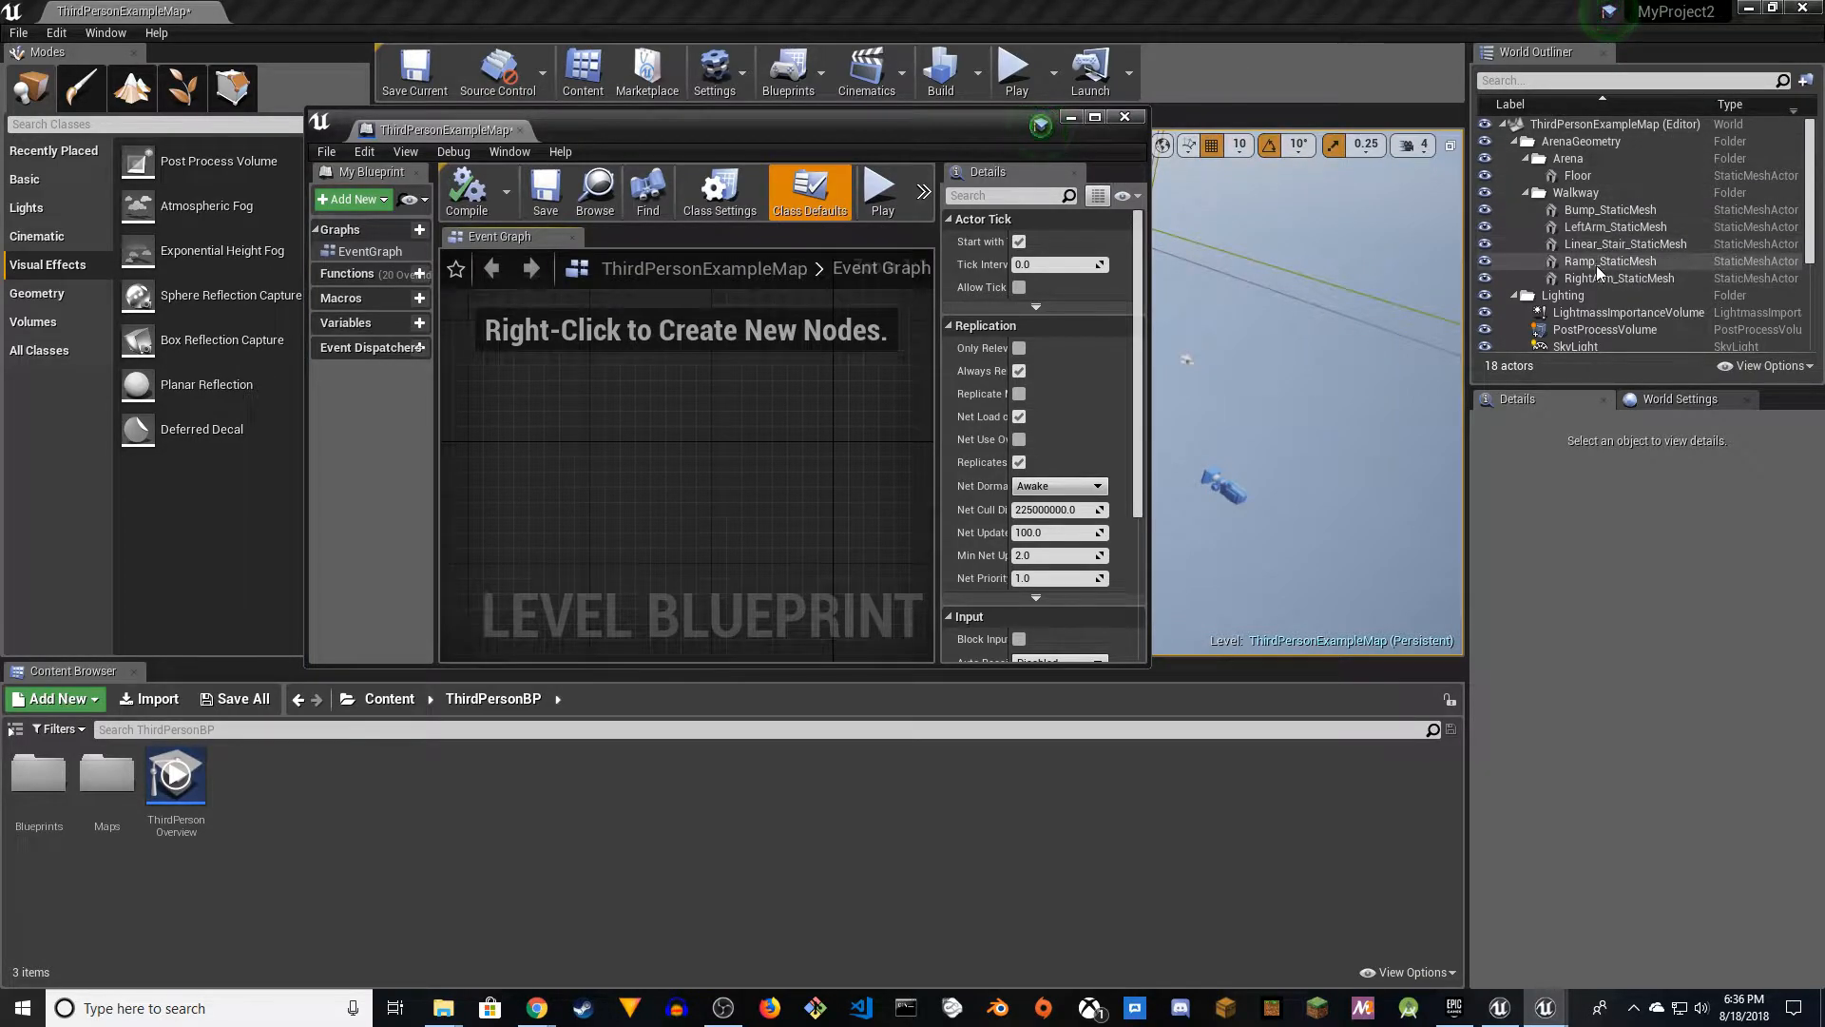
- Add references to the Sun and SkySphereBlueprint actors to the Level Blueprint's event graph
{"action": "scroll", "coordinate": [1587, 238], "scroll_direction": "down", "scroll_amount": 3}
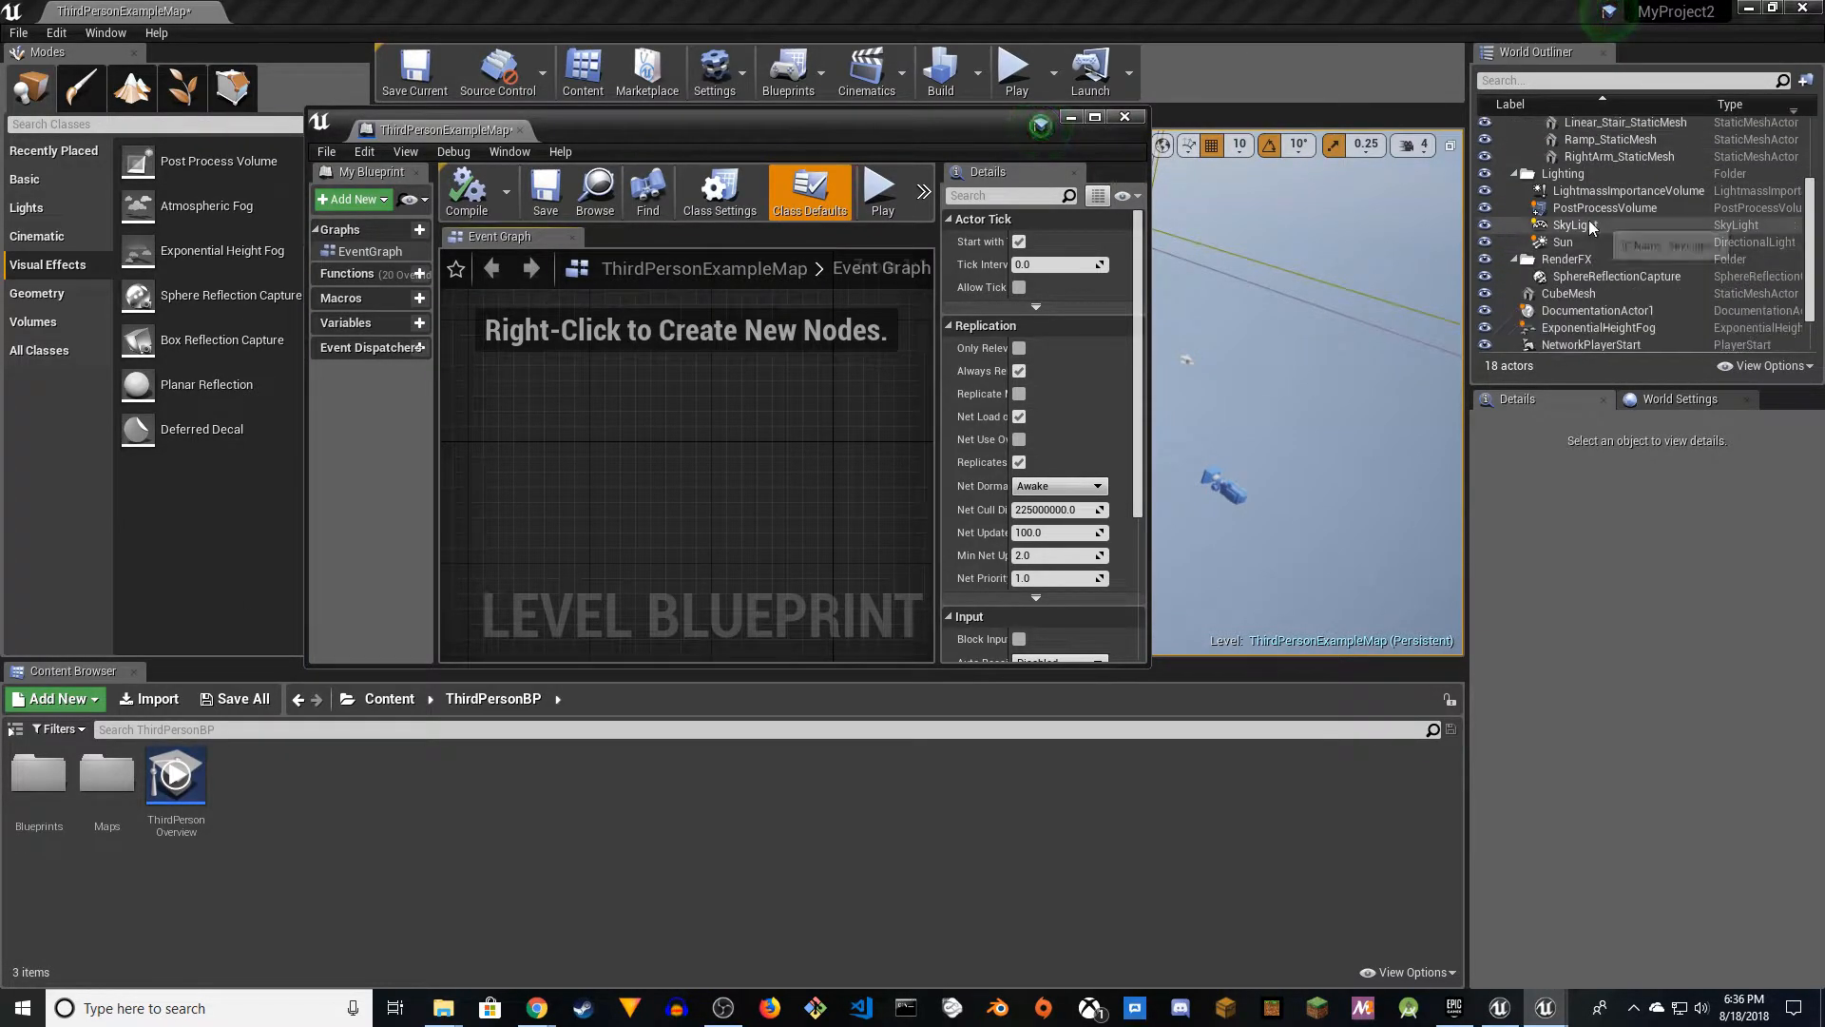
{"action": "left_click", "coordinate": [1606, 242]}
{"action": "scroll", "coordinate": [1647, 239], "scroll_direction": "down", "scroll_amount": 1}
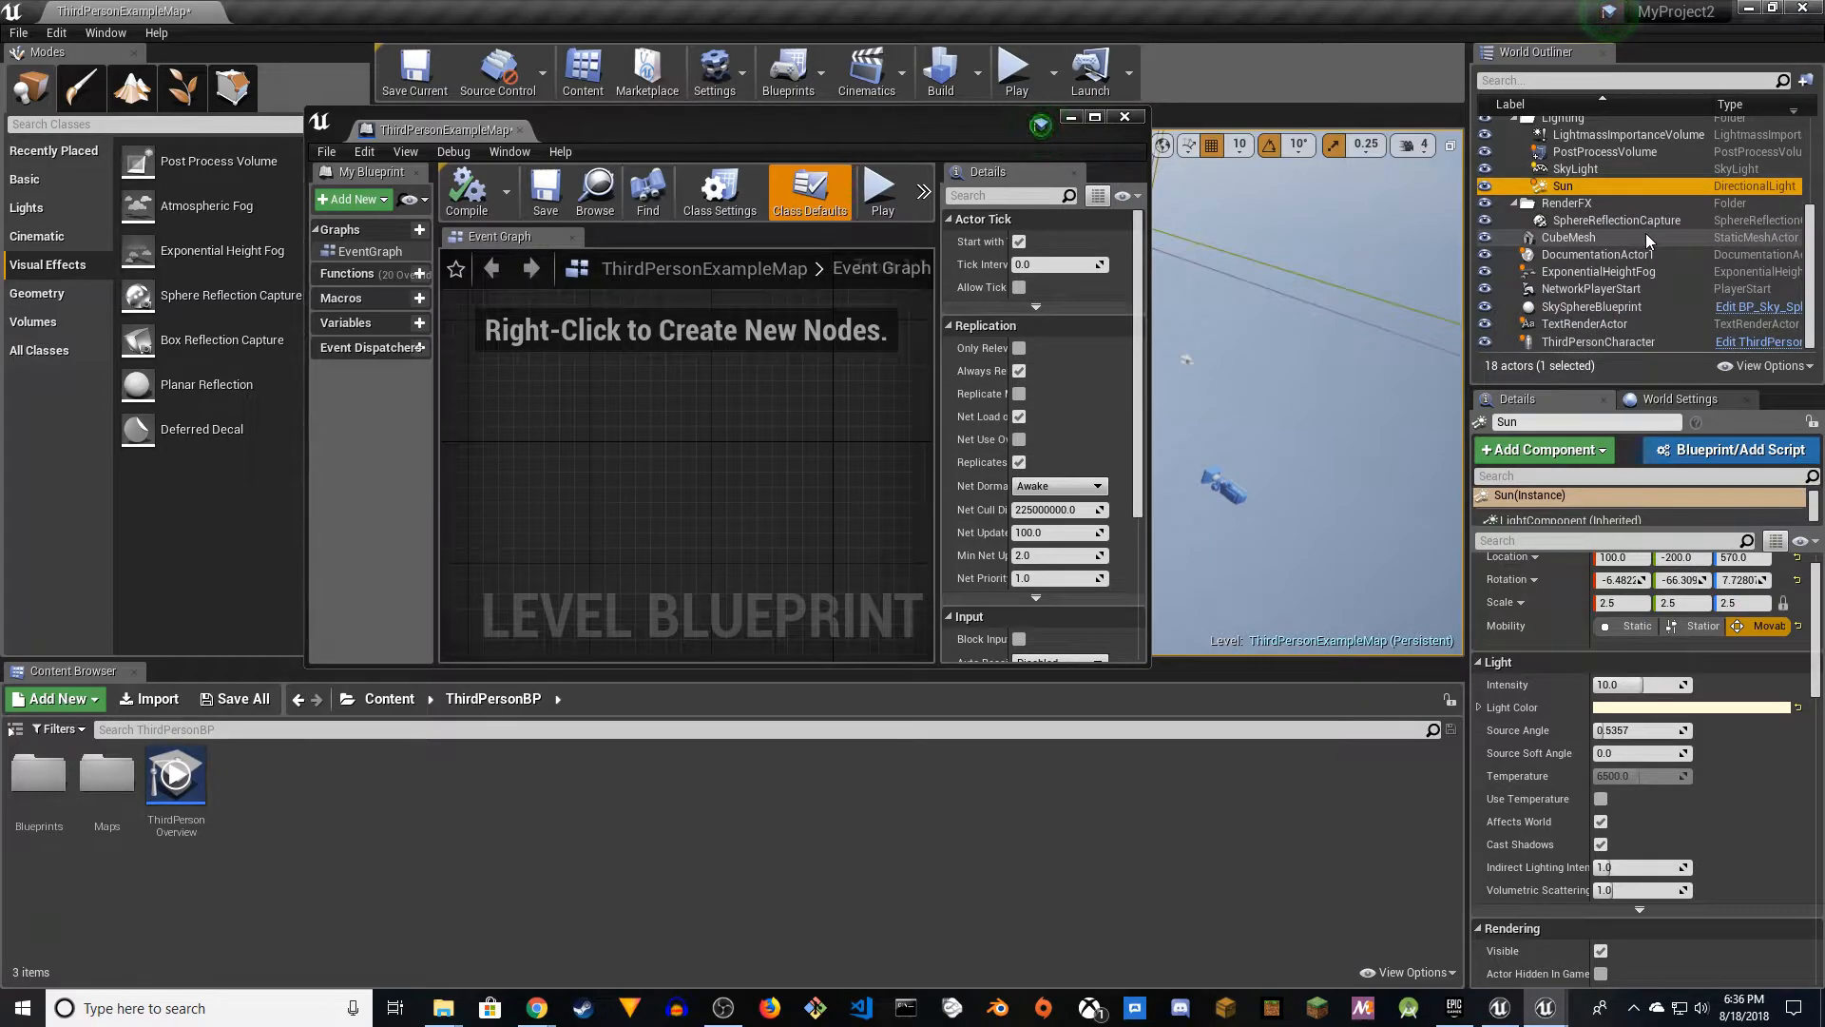
{"action": "left_click", "coordinate": [1593, 306], "text": "ctrl"}
{"action": "left_click_drag", "start_coordinate": [1593, 306], "coordinate": [602, 426]}
- Dock the Level Blueprint beside the level editor and add an Event Tick node below the actor references
{"action": "left_click_drag", "start_coordinate": [443, 130], "coordinate": [475, 24]}
{"action": "right_click", "coordinate": [500, 543]}
{"action": "type", "text": "event tick"}
{"action": "key", "text": "Return"}
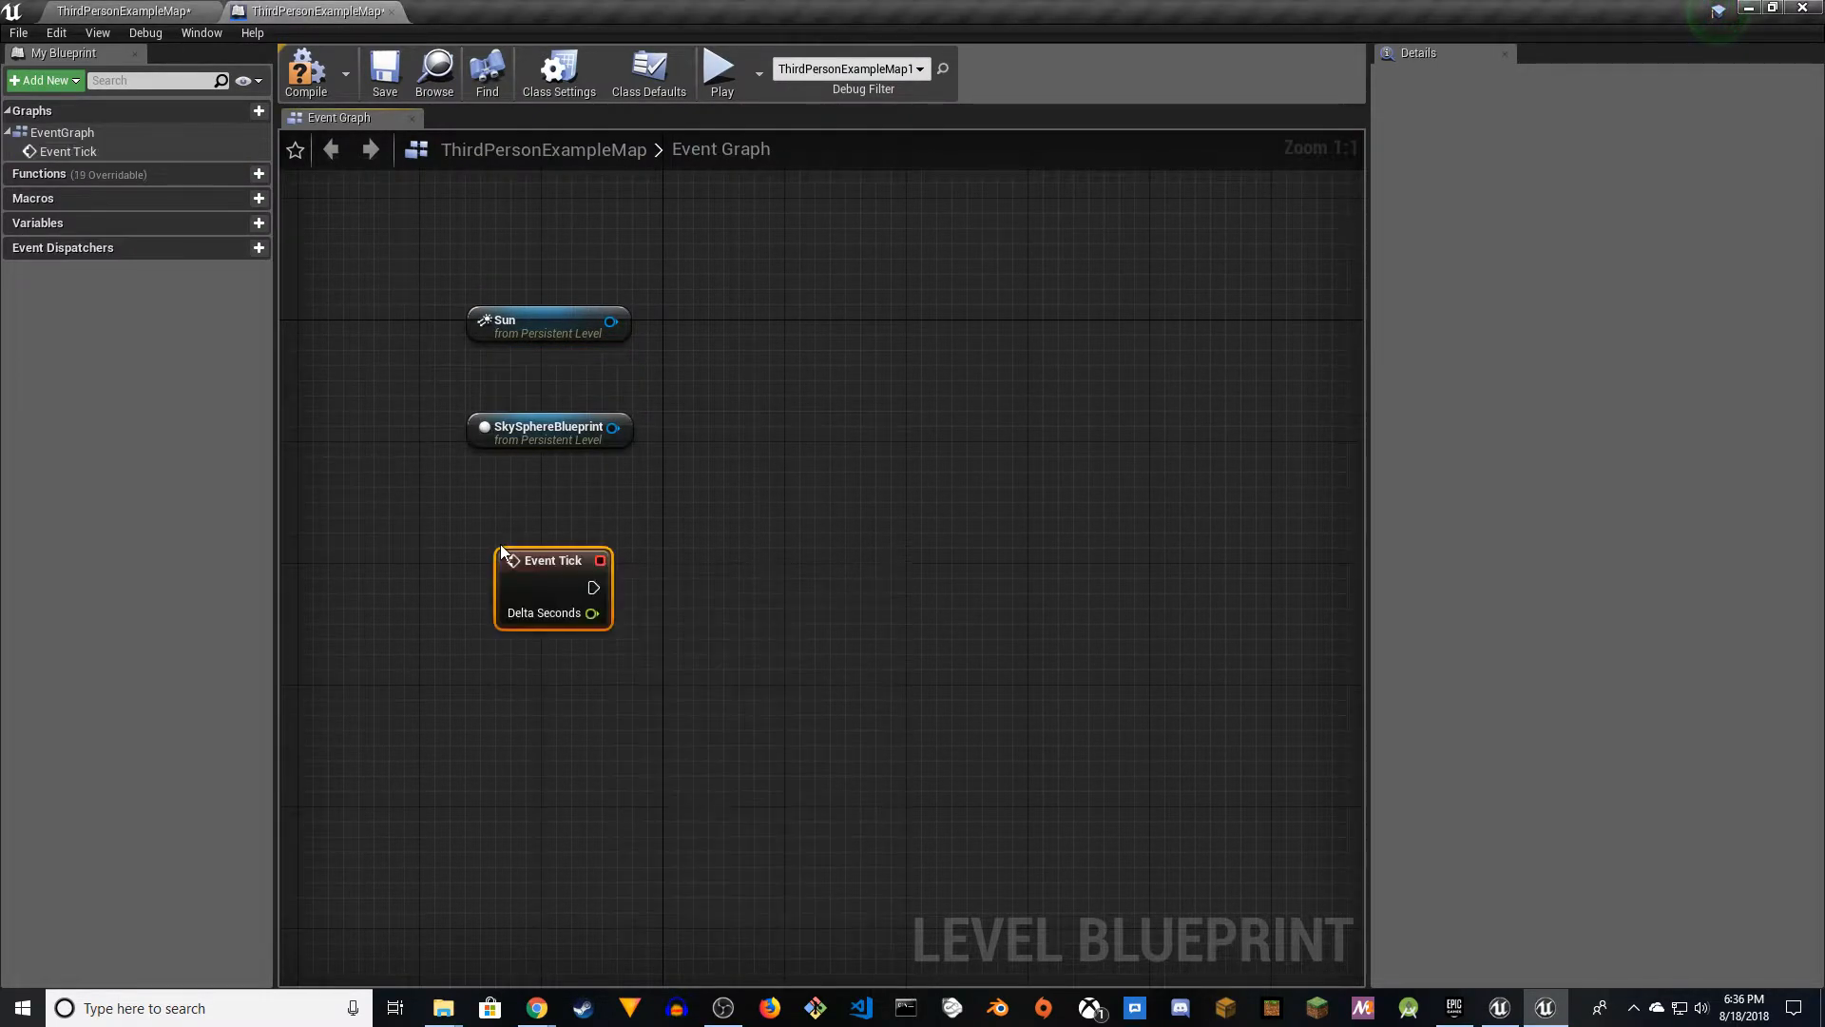
- Add an AddActorLocalRotation node executed by Event Tick, searching without context sensitivity, and line it up with the event
{"action": "left_click_drag", "start_coordinate": [595, 589], "coordinate": [734, 591]}
{"action": "type", "text": "add actor"}
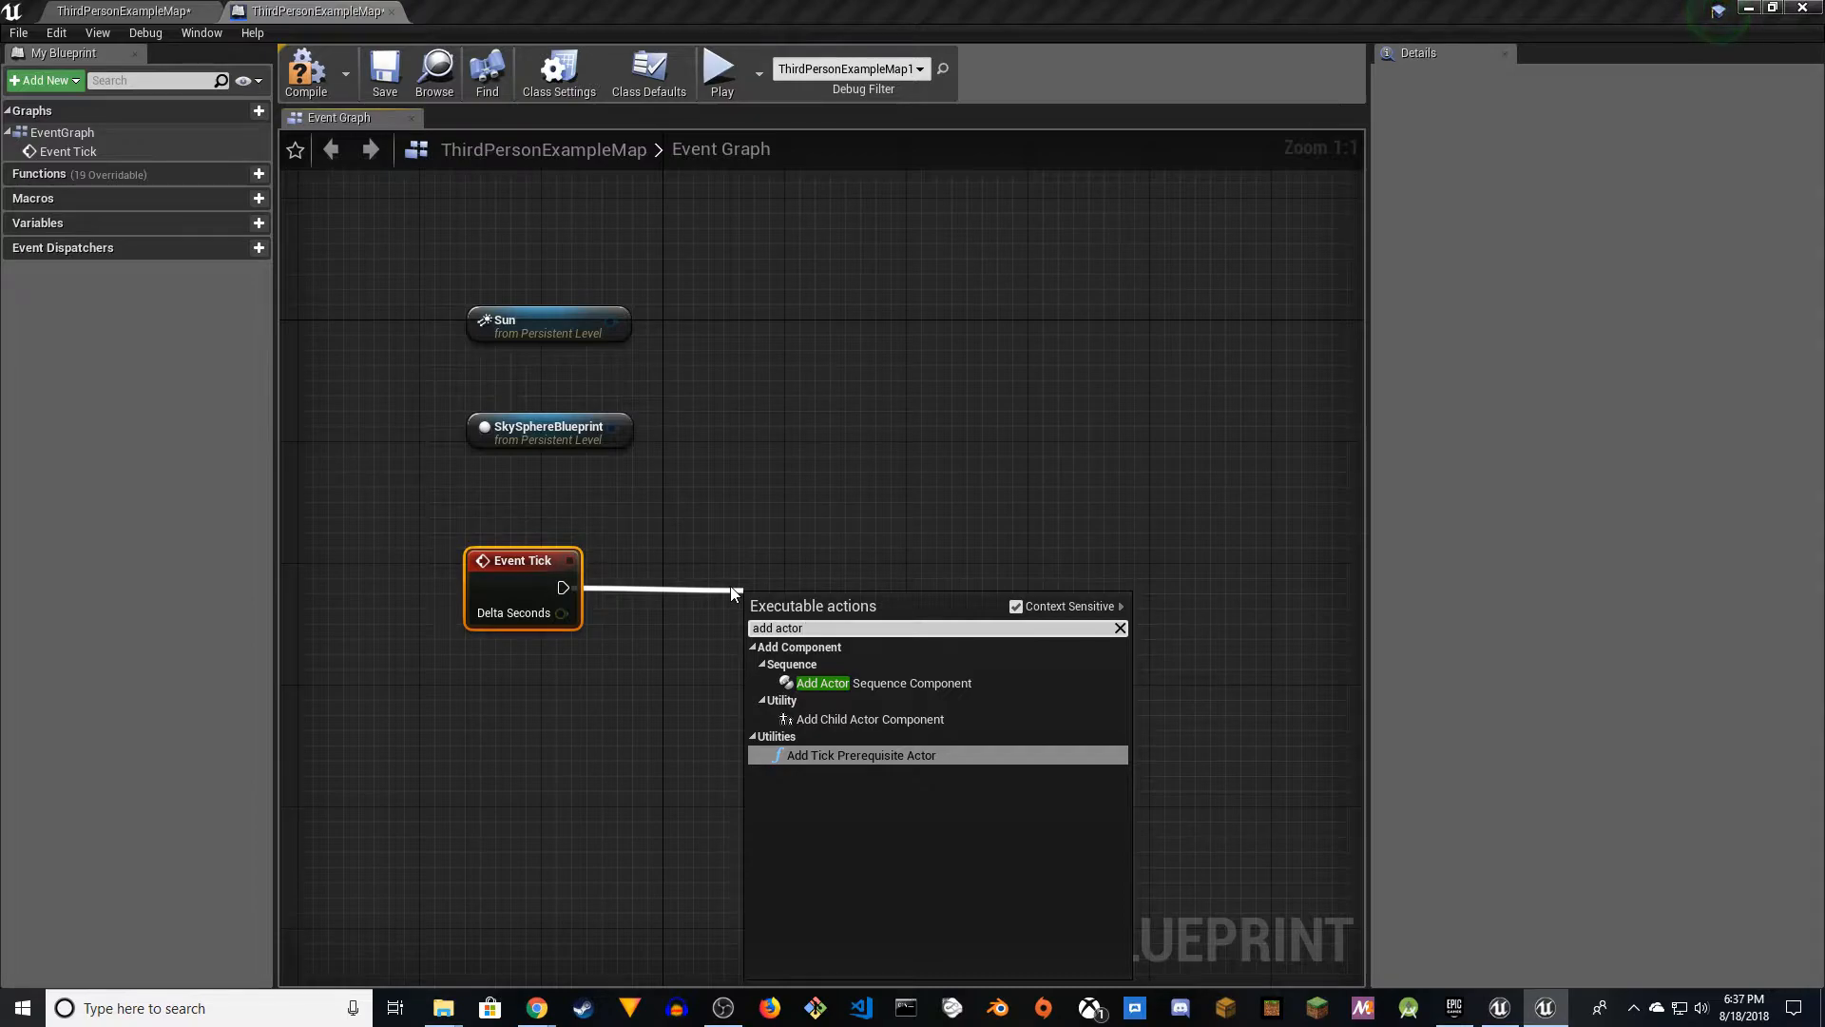
{"action": "type", "text": "local"}
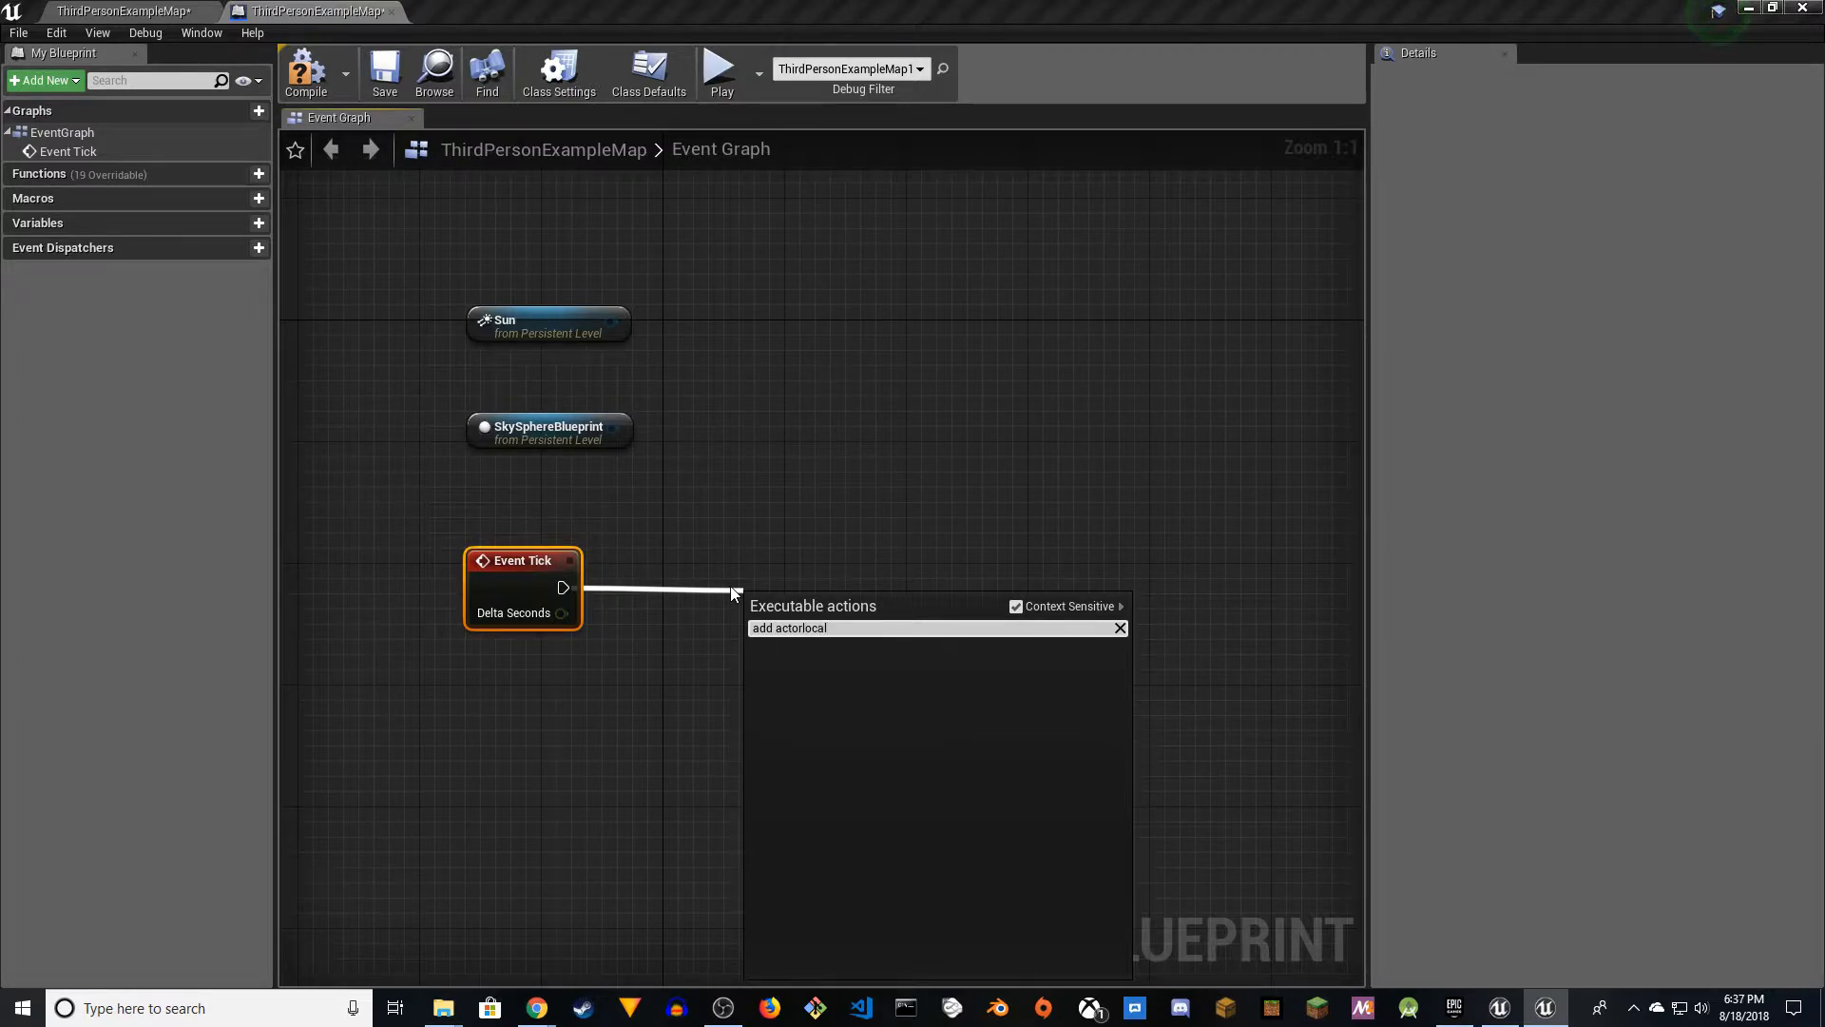
{"action": "left_click", "coordinate": [1015, 607]}
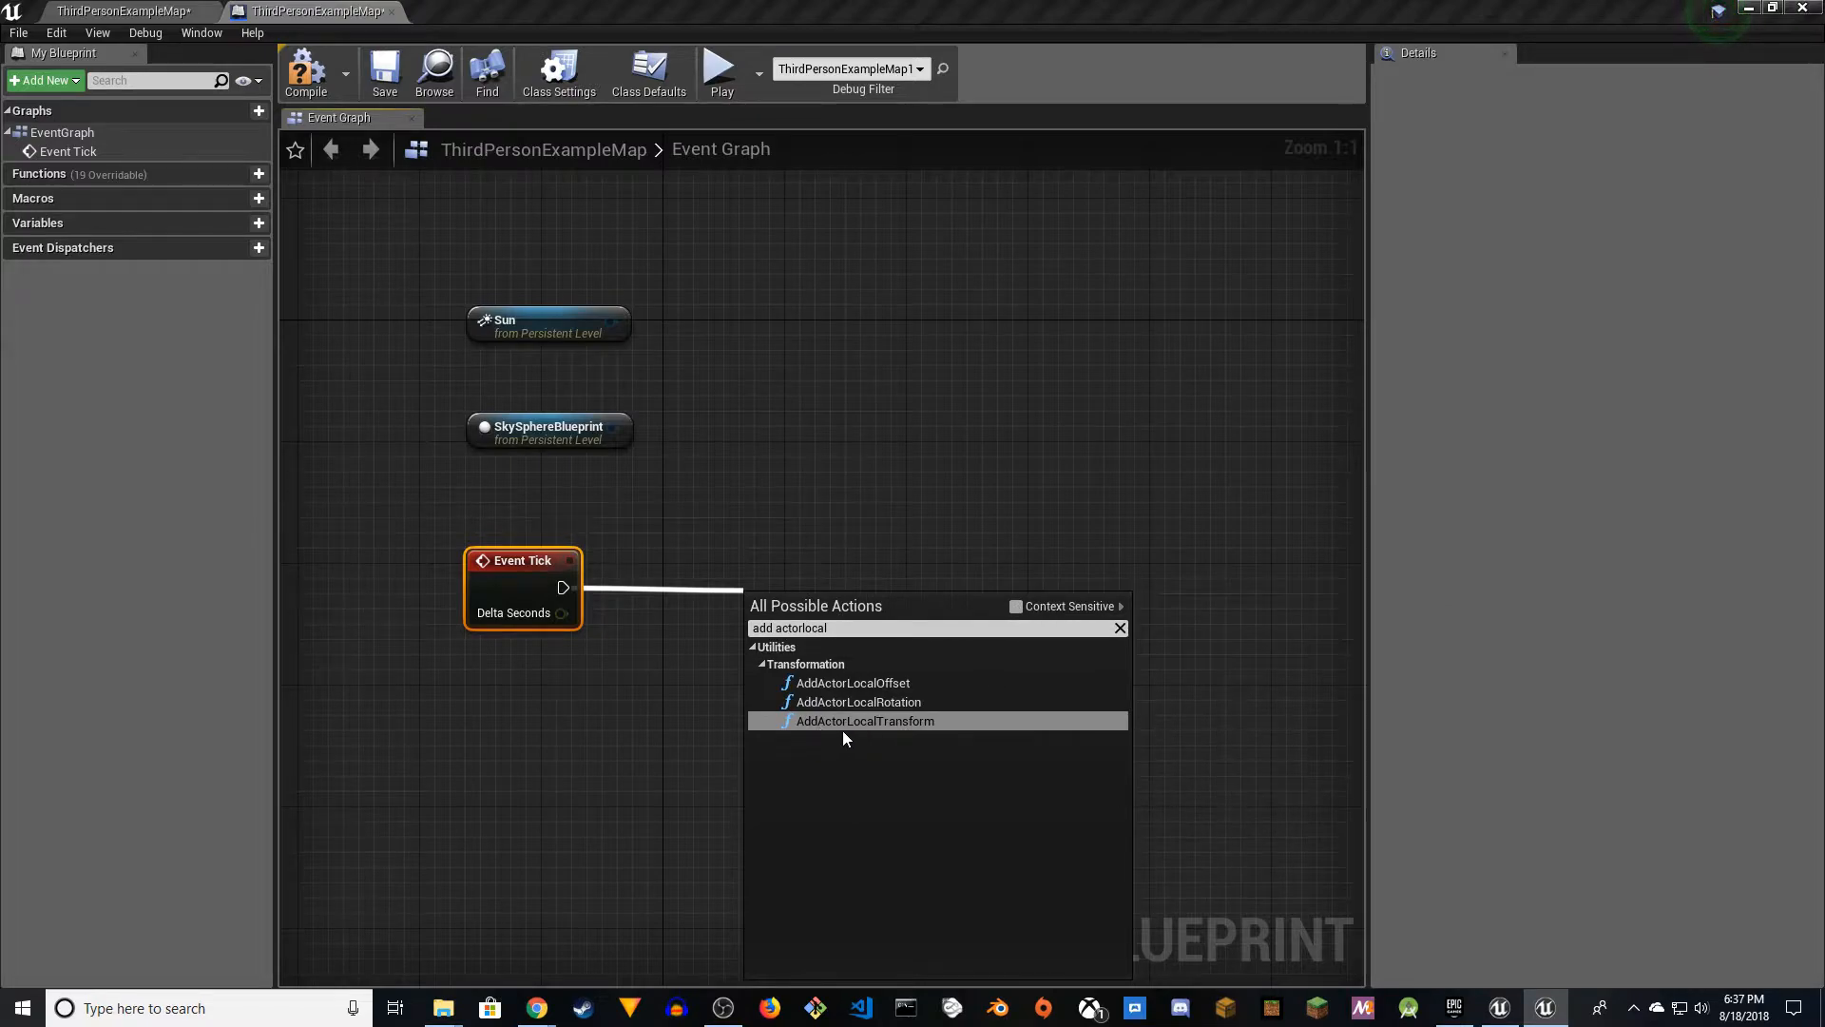
{"action": "left_click", "coordinate": [898, 701]}
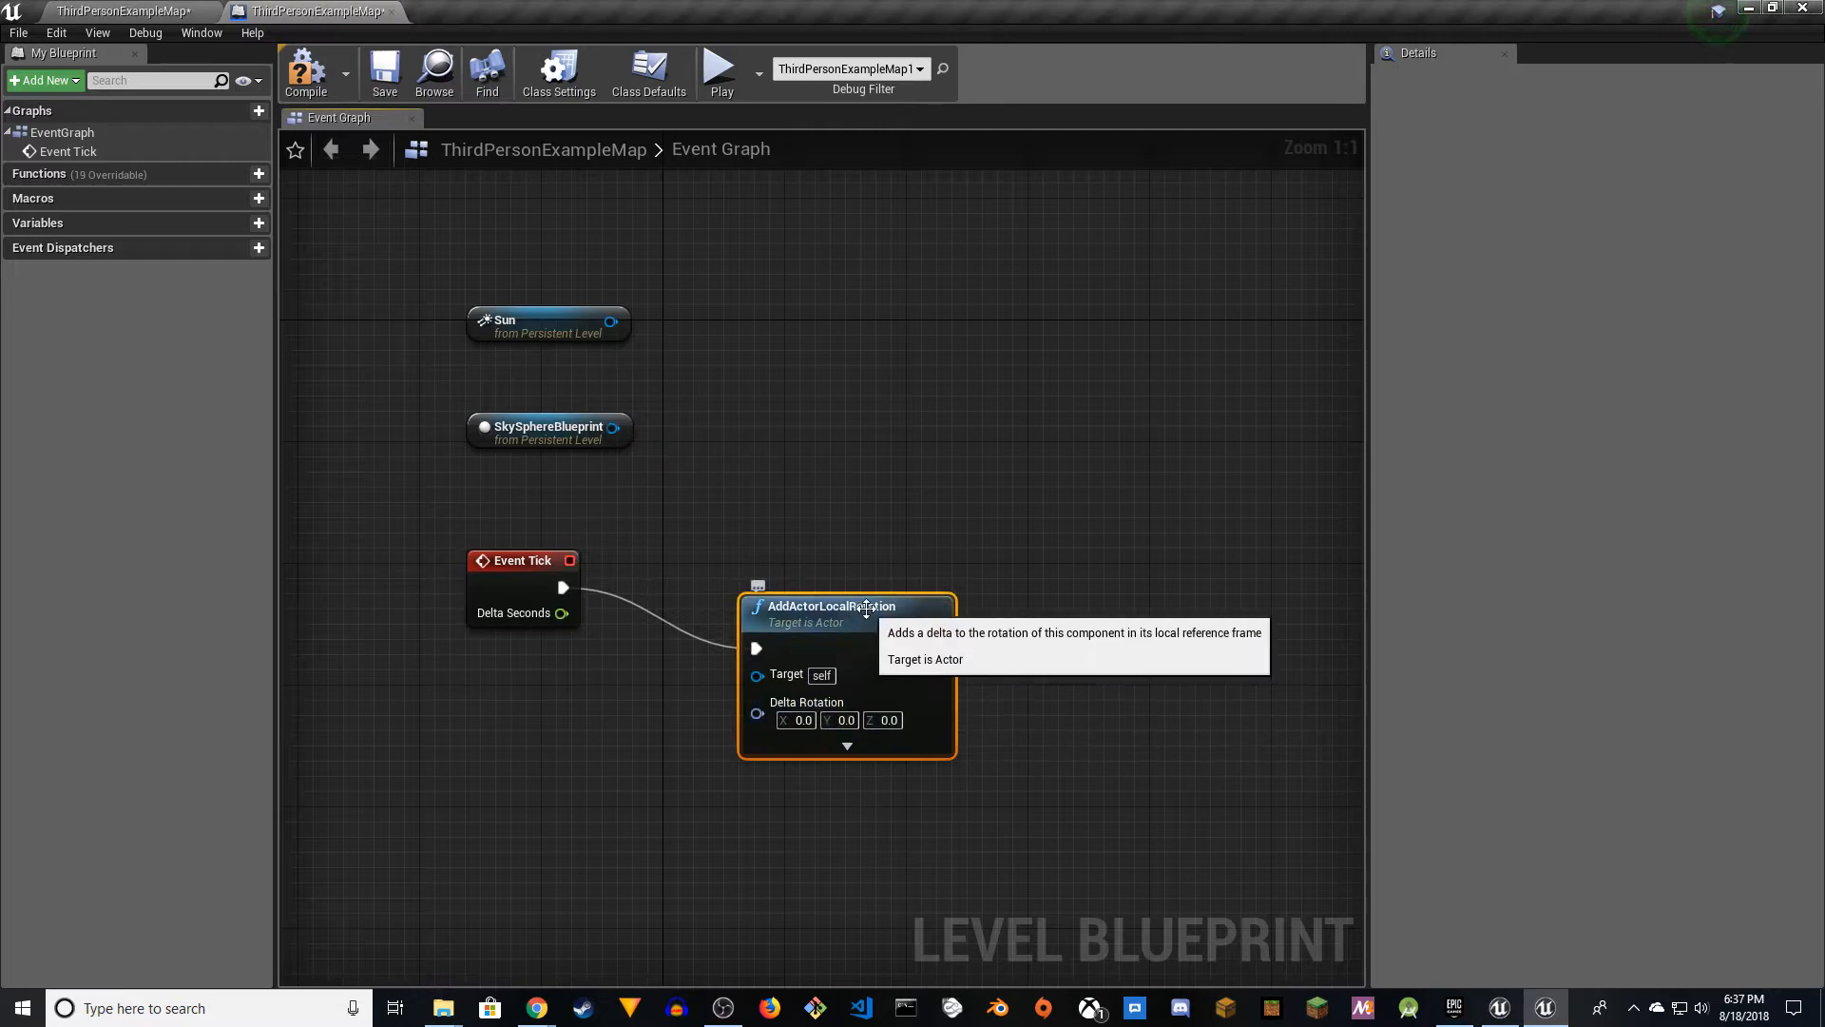
{"action": "right_click_drag", "start_coordinate": [1023, 658], "coordinate": [1079, 636]}
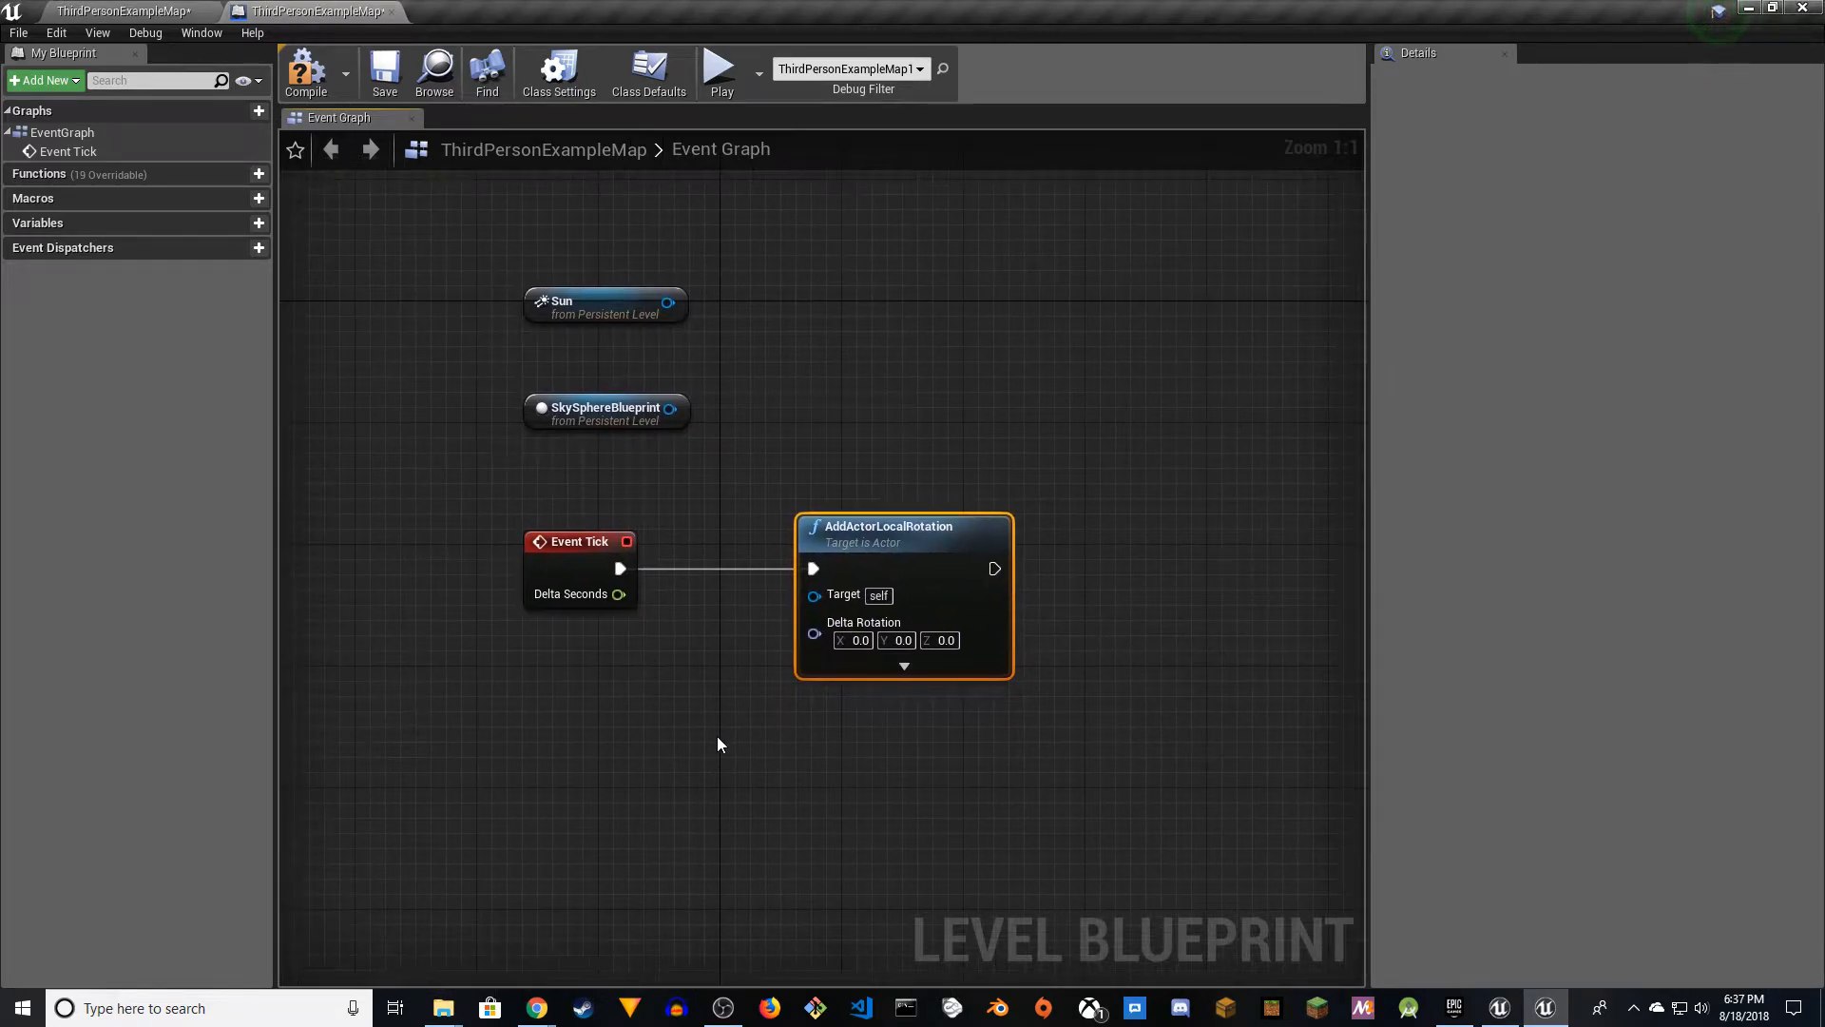
- Place the Sun reference just above Event Tick and connect it to the AddActorLocalRotation node's Target
{"action": "right_click_drag", "start_coordinate": [642, 736], "coordinate": [800, 711]}
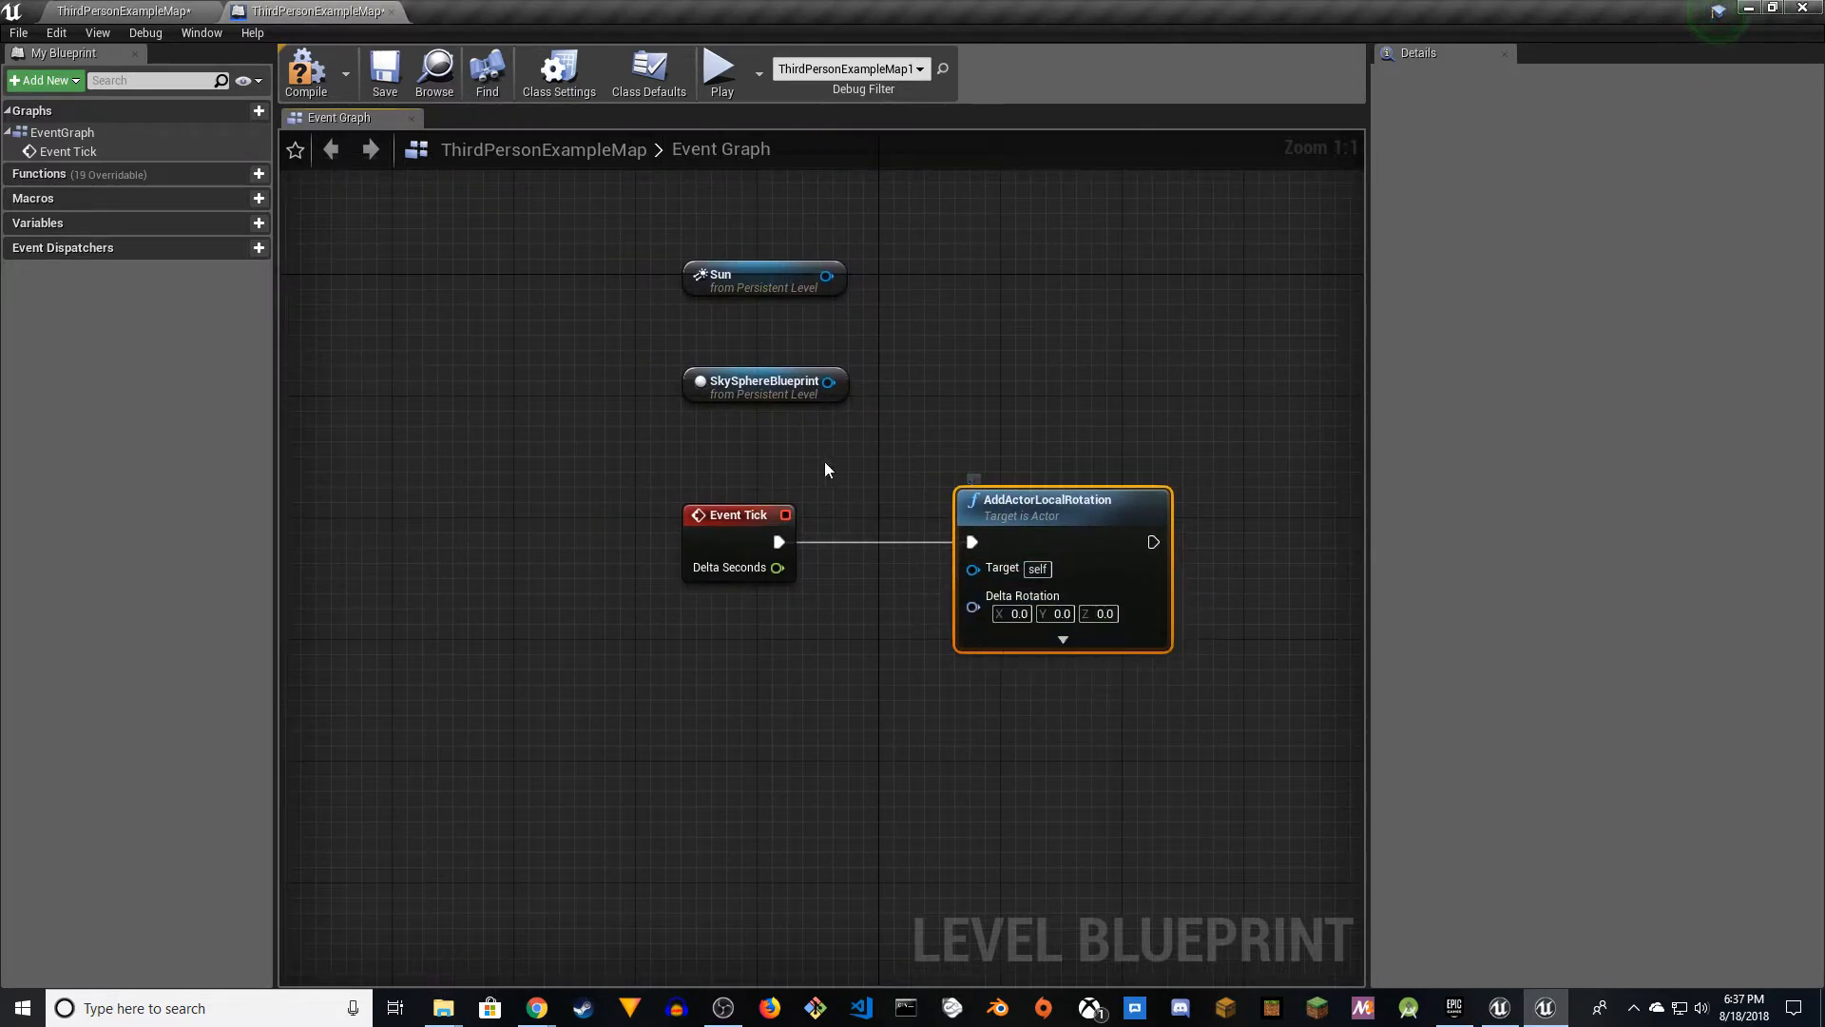
{"action": "left_click_drag", "start_coordinate": [758, 289], "coordinate": [973, 567]}
{"action": "right_click_drag", "start_coordinate": [890, 631], "coordinate": [962, 594]}
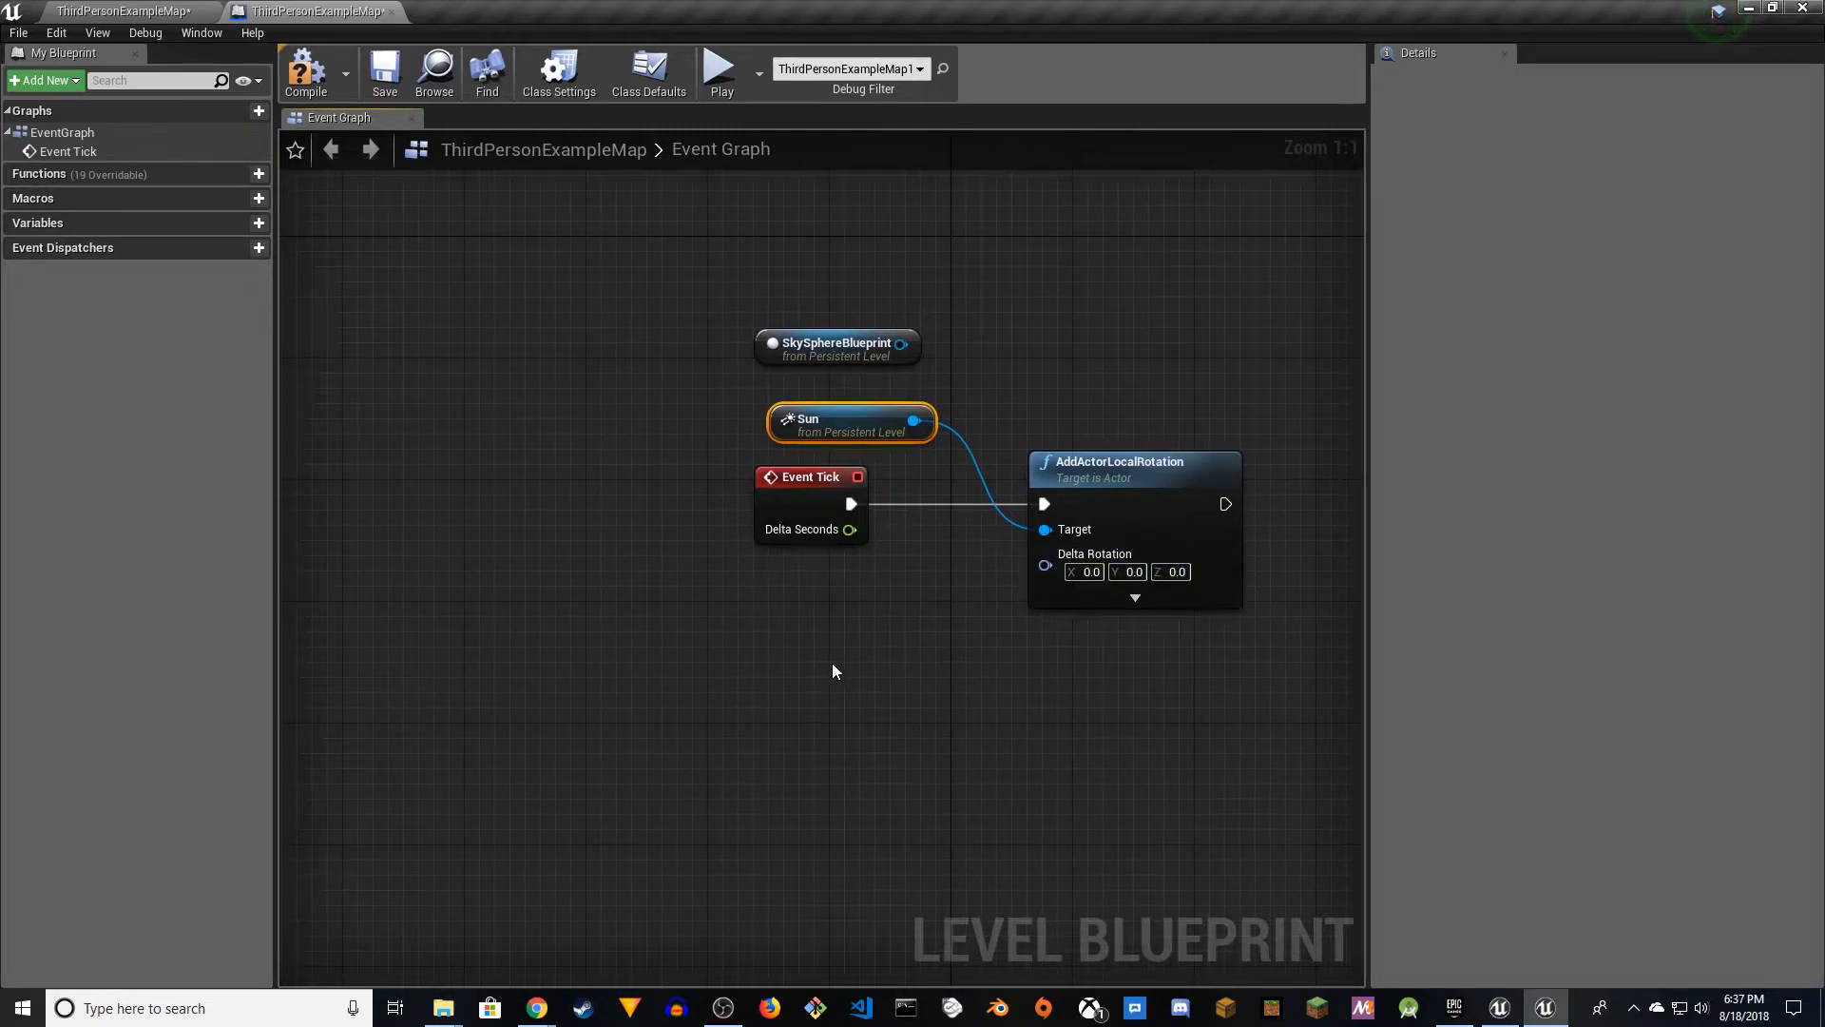
- Feed the Delta Rotation input from a new Make Rotator node placed below Event Tick
{"action": "left_click_drag", "start_coordinate": [1044, 565], "coordinate": [893, 639]}
{"action": "type", "text": "ma"}
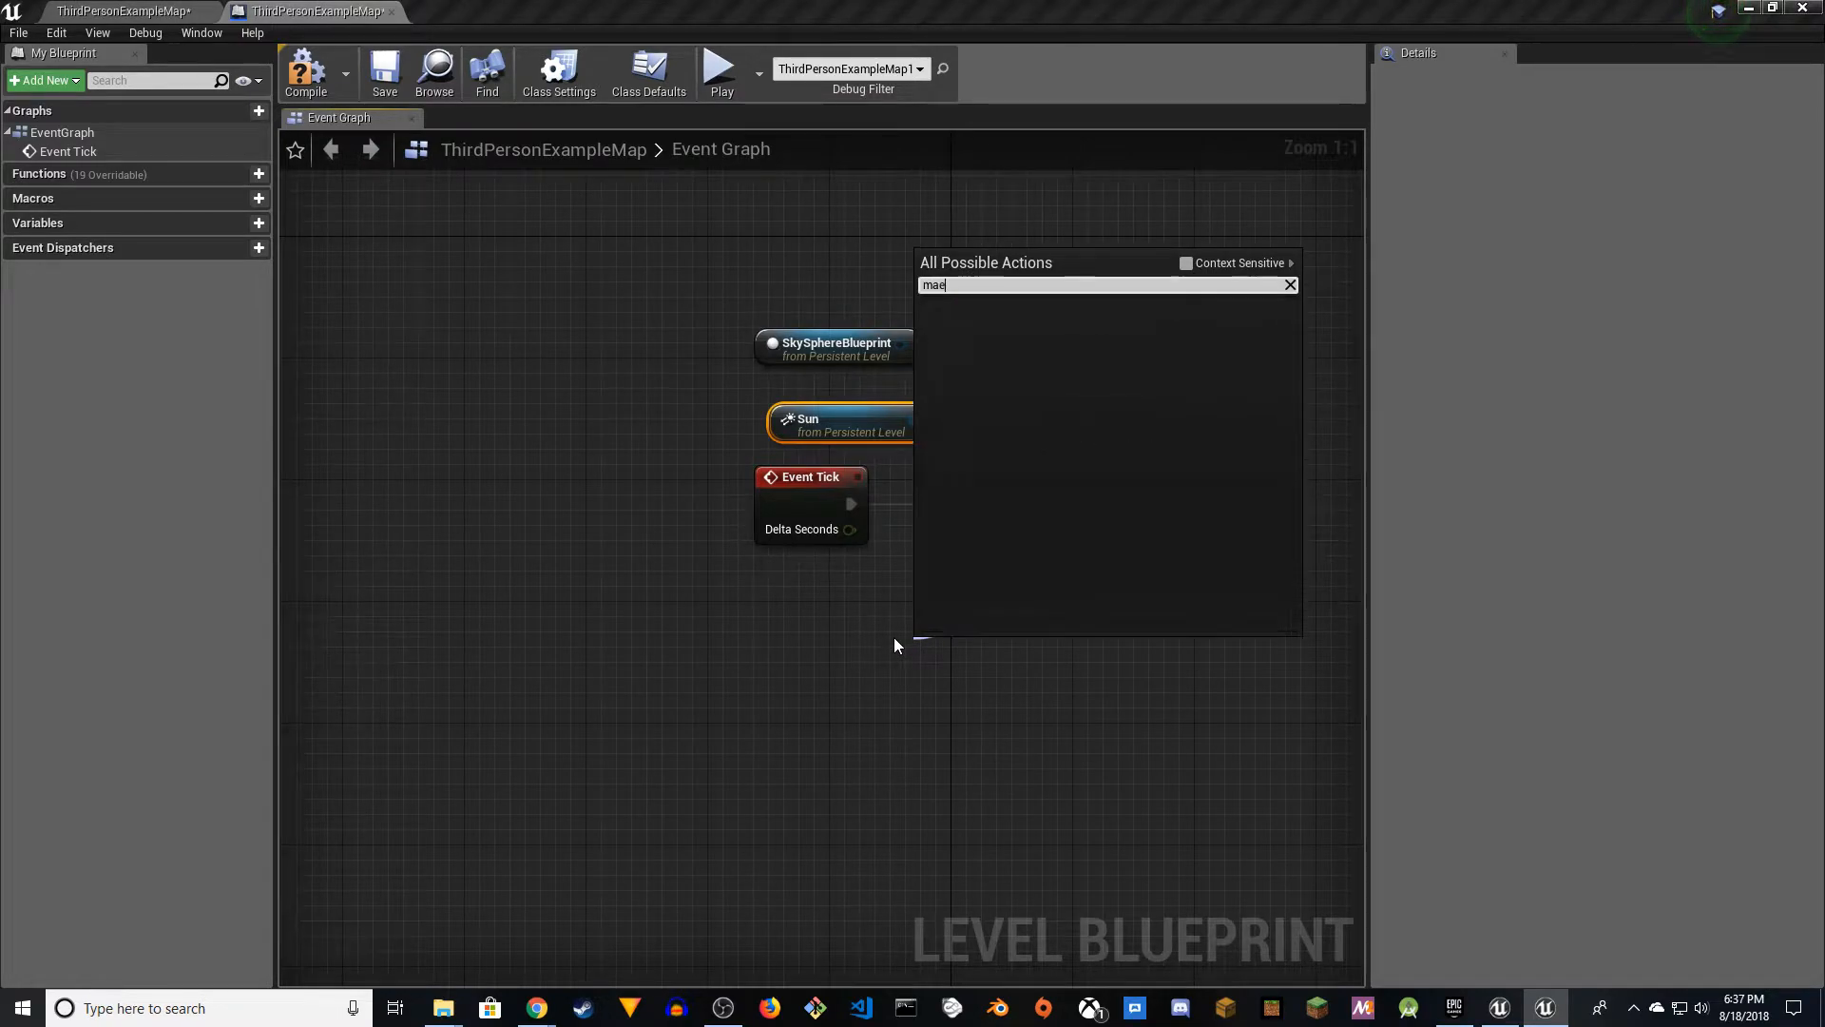
{"action": "type", "text": "ke rot"}
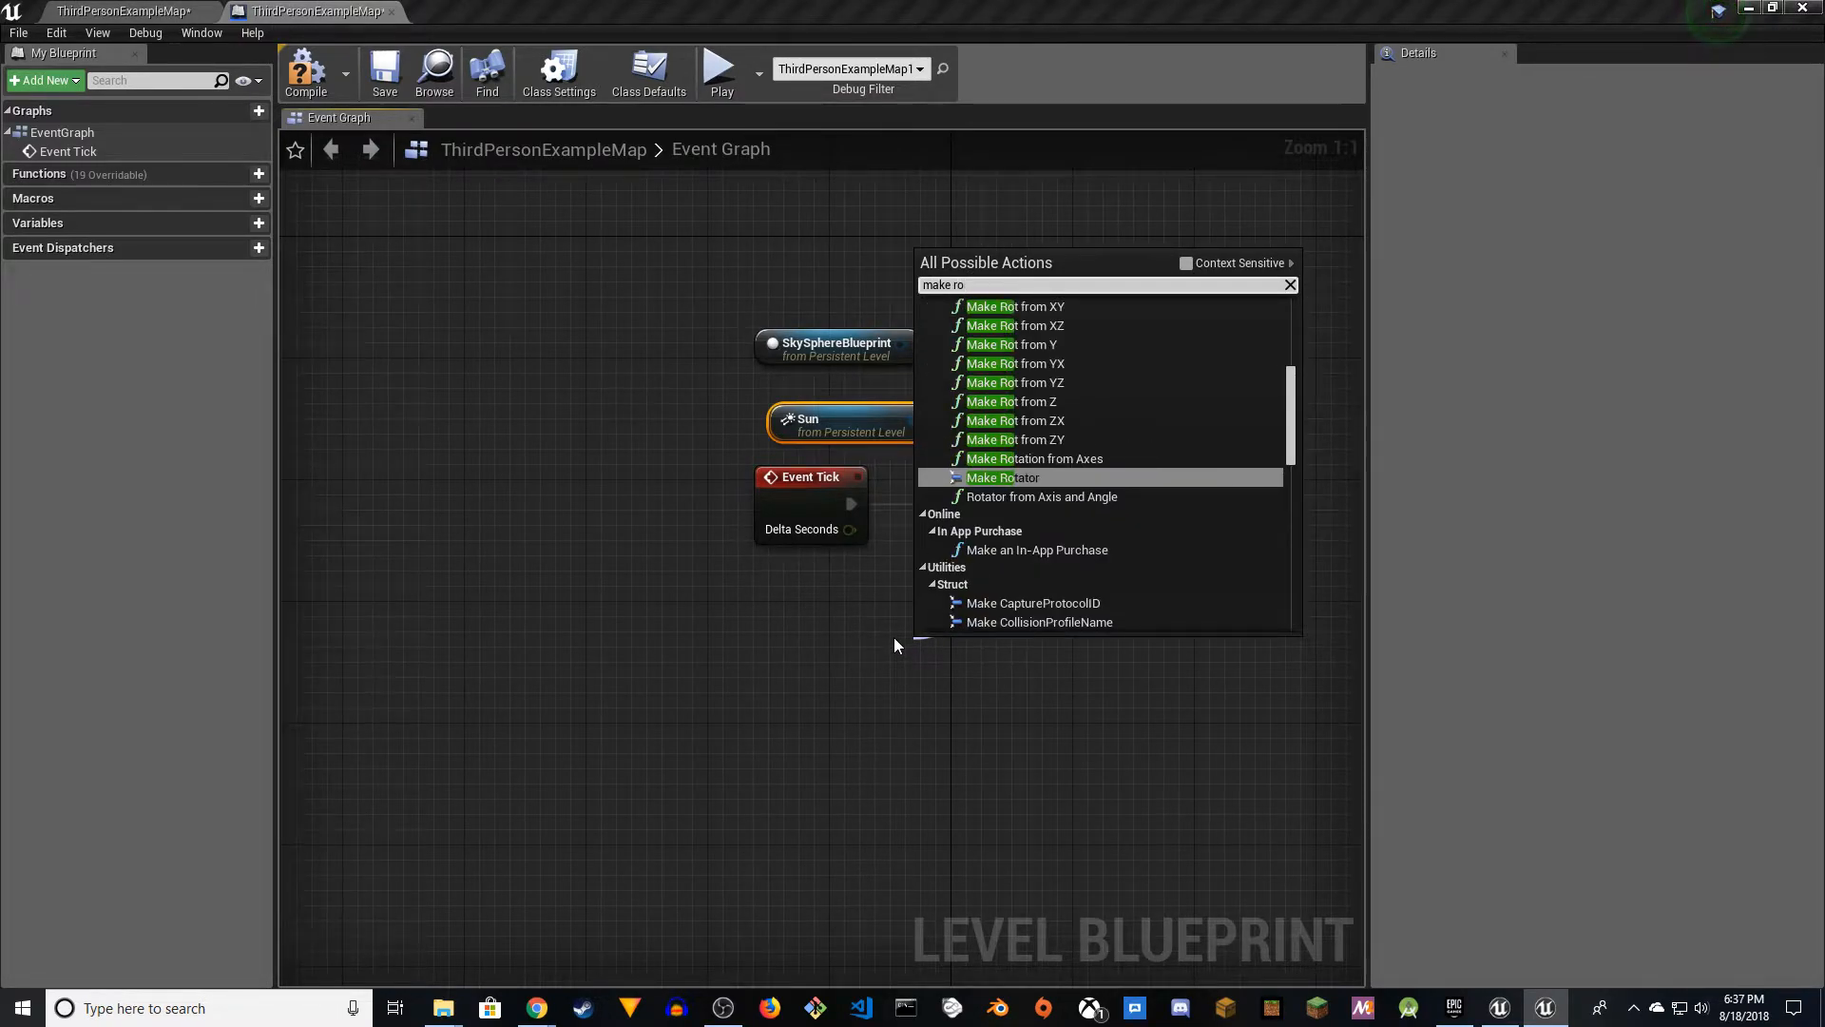
{"action": "key", "text": "Return"}
{"action": "left_click_drag", "start_coordinate": [1034, 644], "coordinate": [887, 614]}
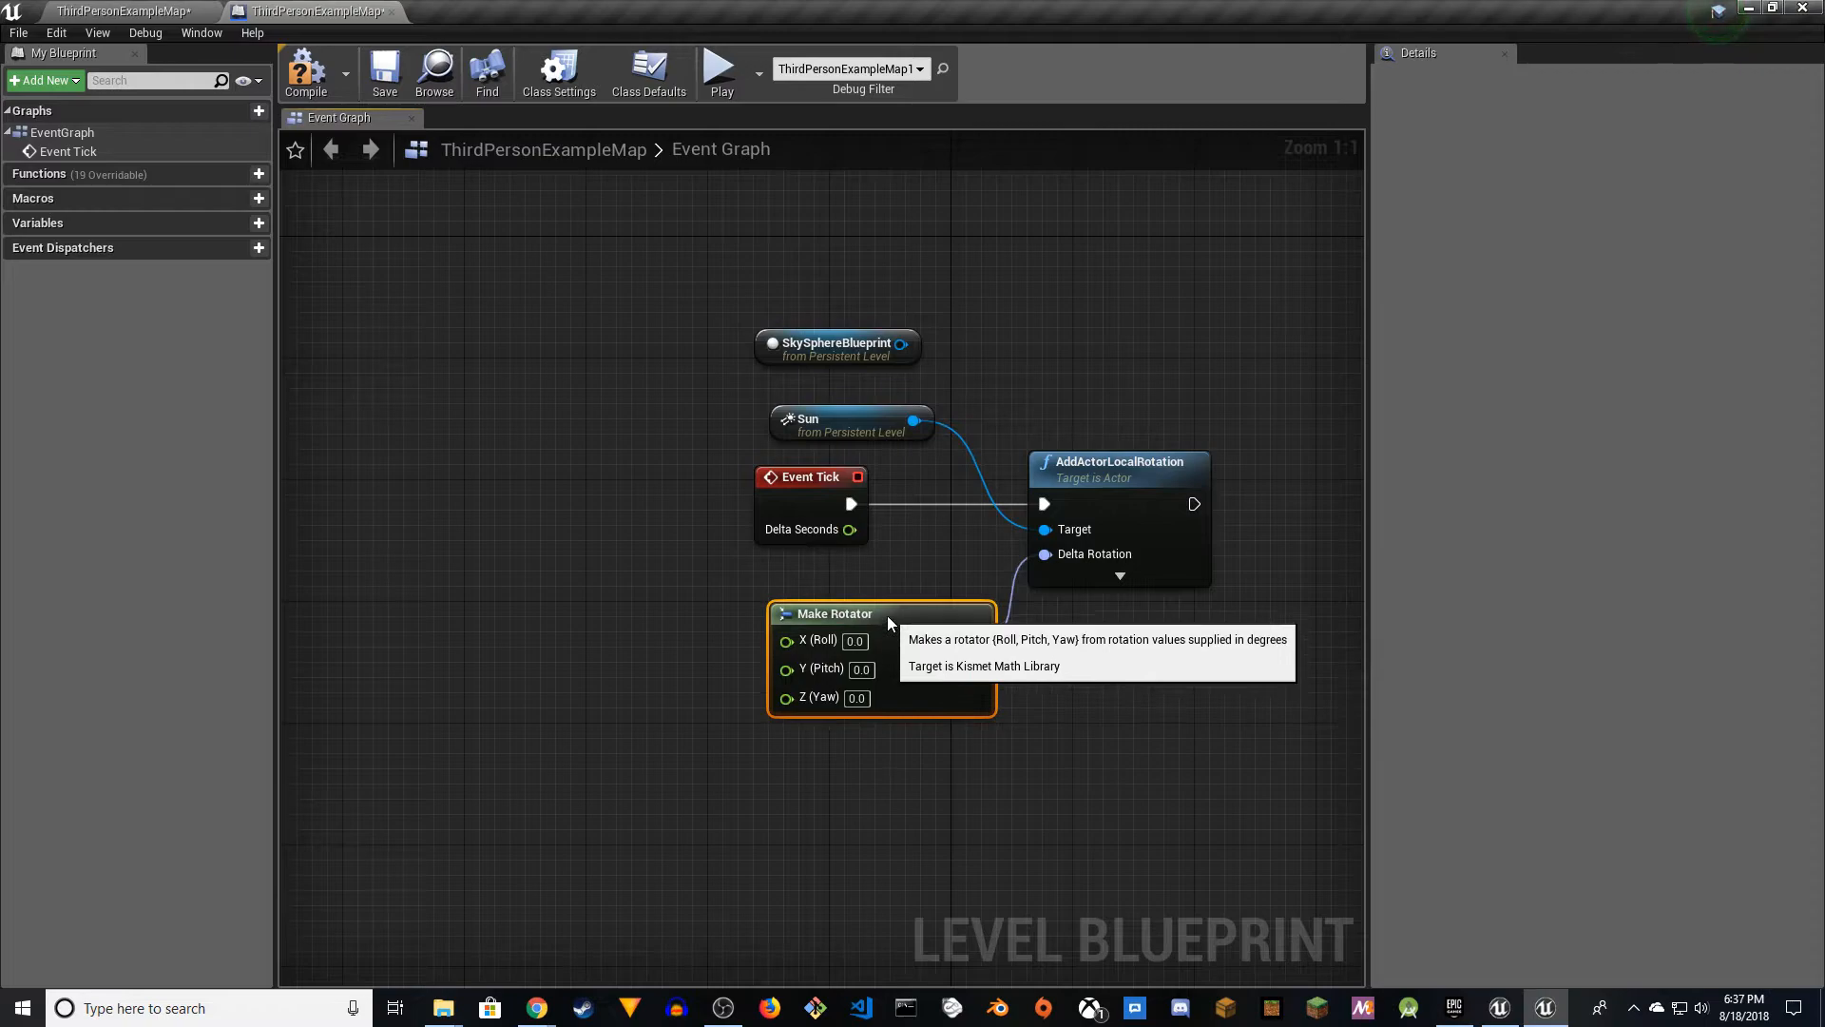
- Move Event Tick farther from the other nodes and connect its Delta Seconds to a new float * float multiply node
{"action": "right_click_drag", "start_coordinate": [705, 633], "coordinate": [829, 638]}
{"action": "left_click_drag", "start_coordinate": [895, 499], "coordinate": [439, 483]}
{"action": "right_click_drag", "start_coordinate": [596, 627], "coordinate": [662, 618]}
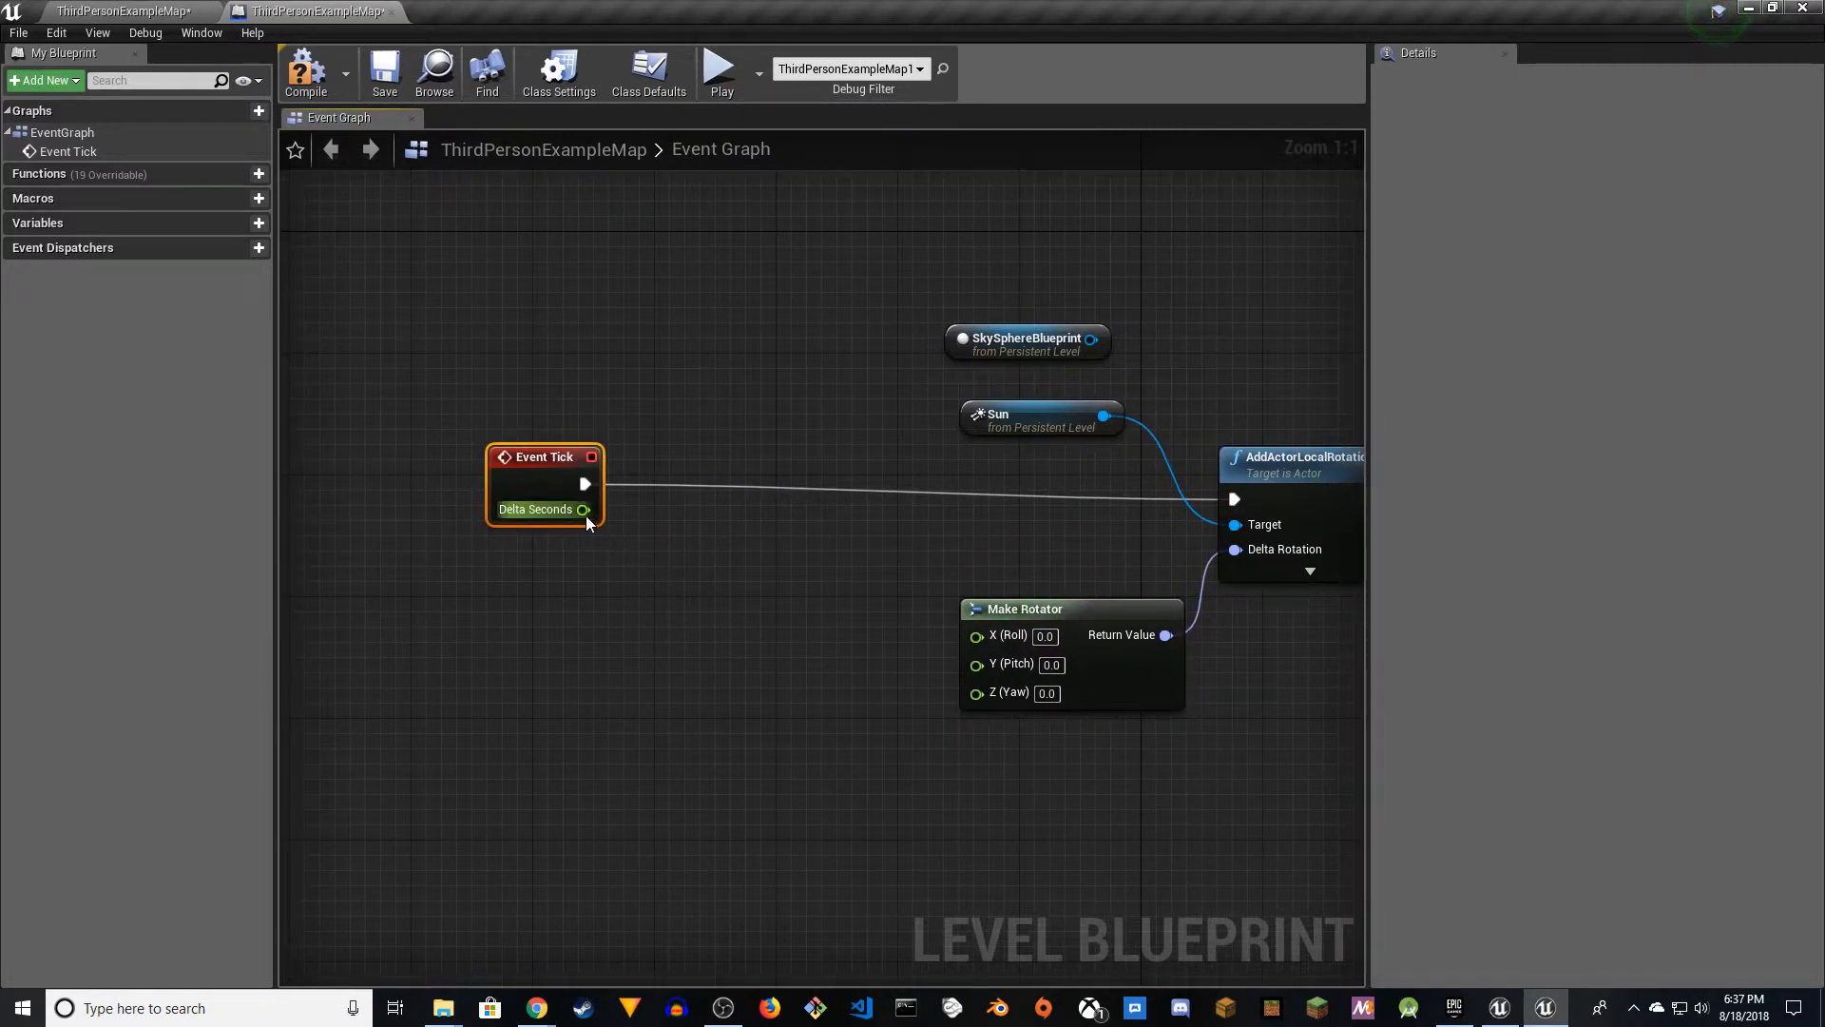
{"action": "left_click_drag", "start_coordinate": [587, 514], "coordinate": [637, 579]}
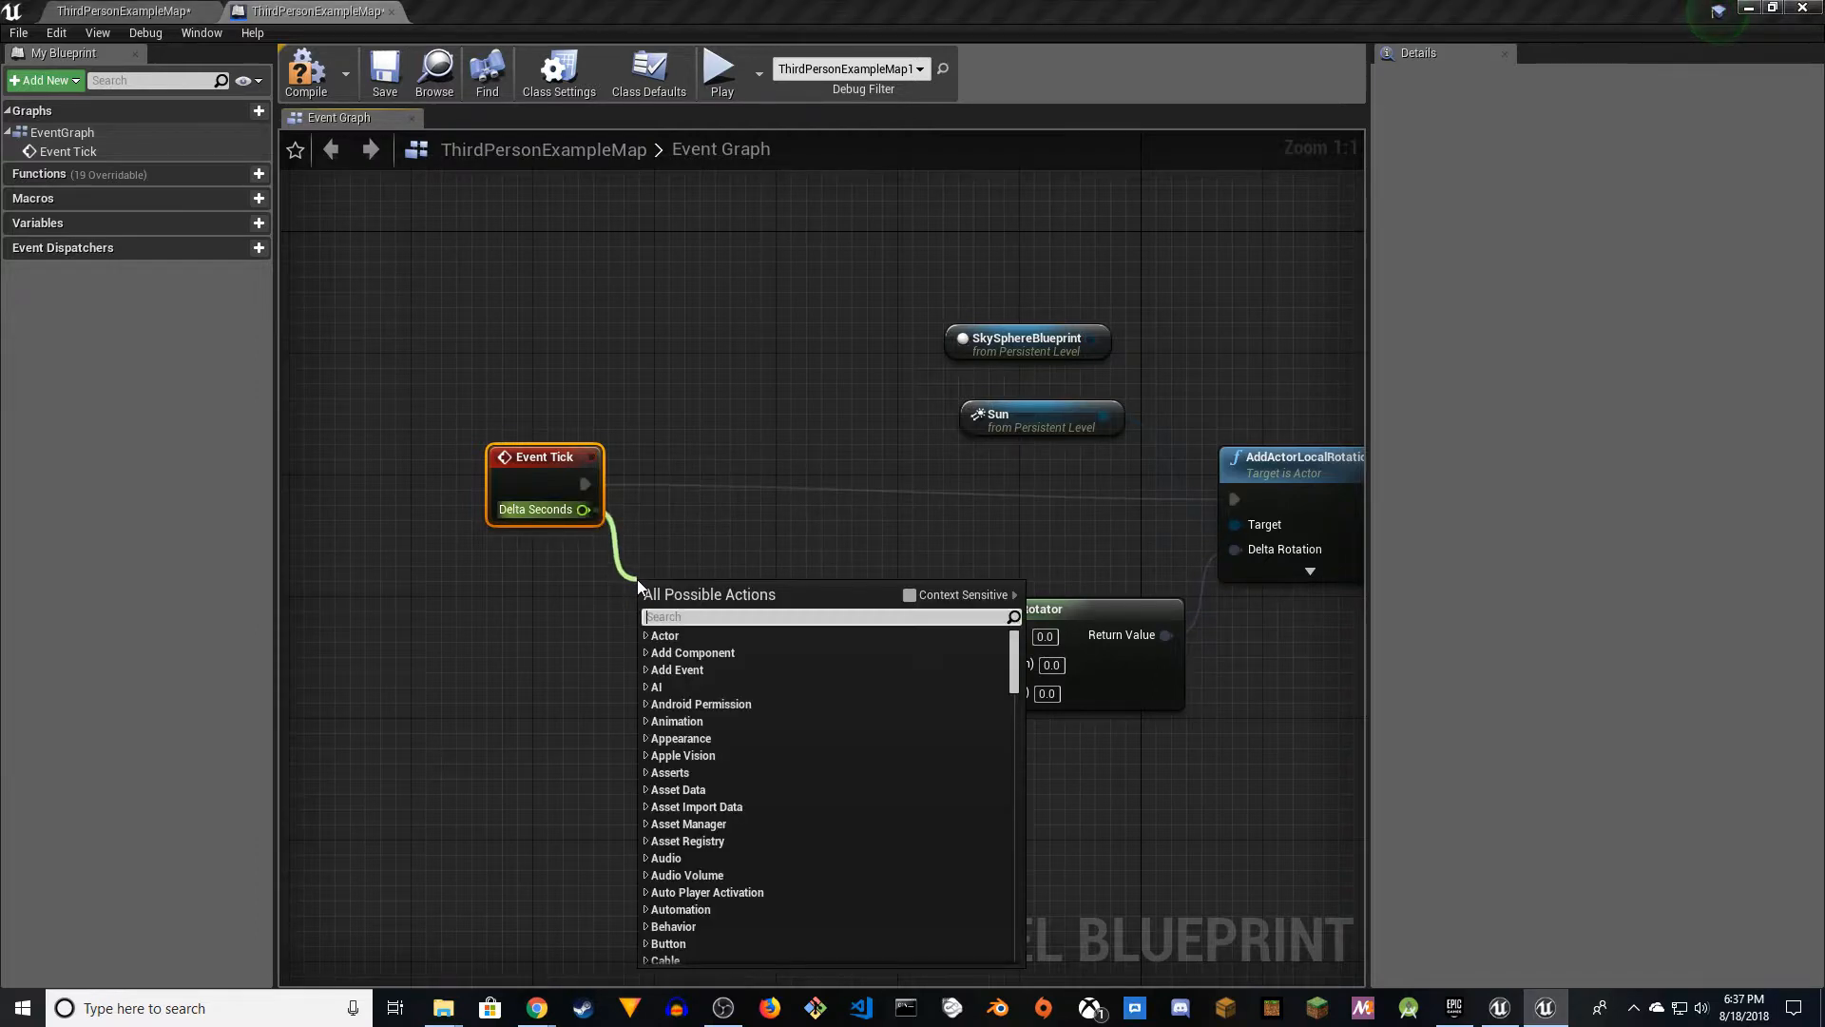
{"action": "type", "text": "*"}
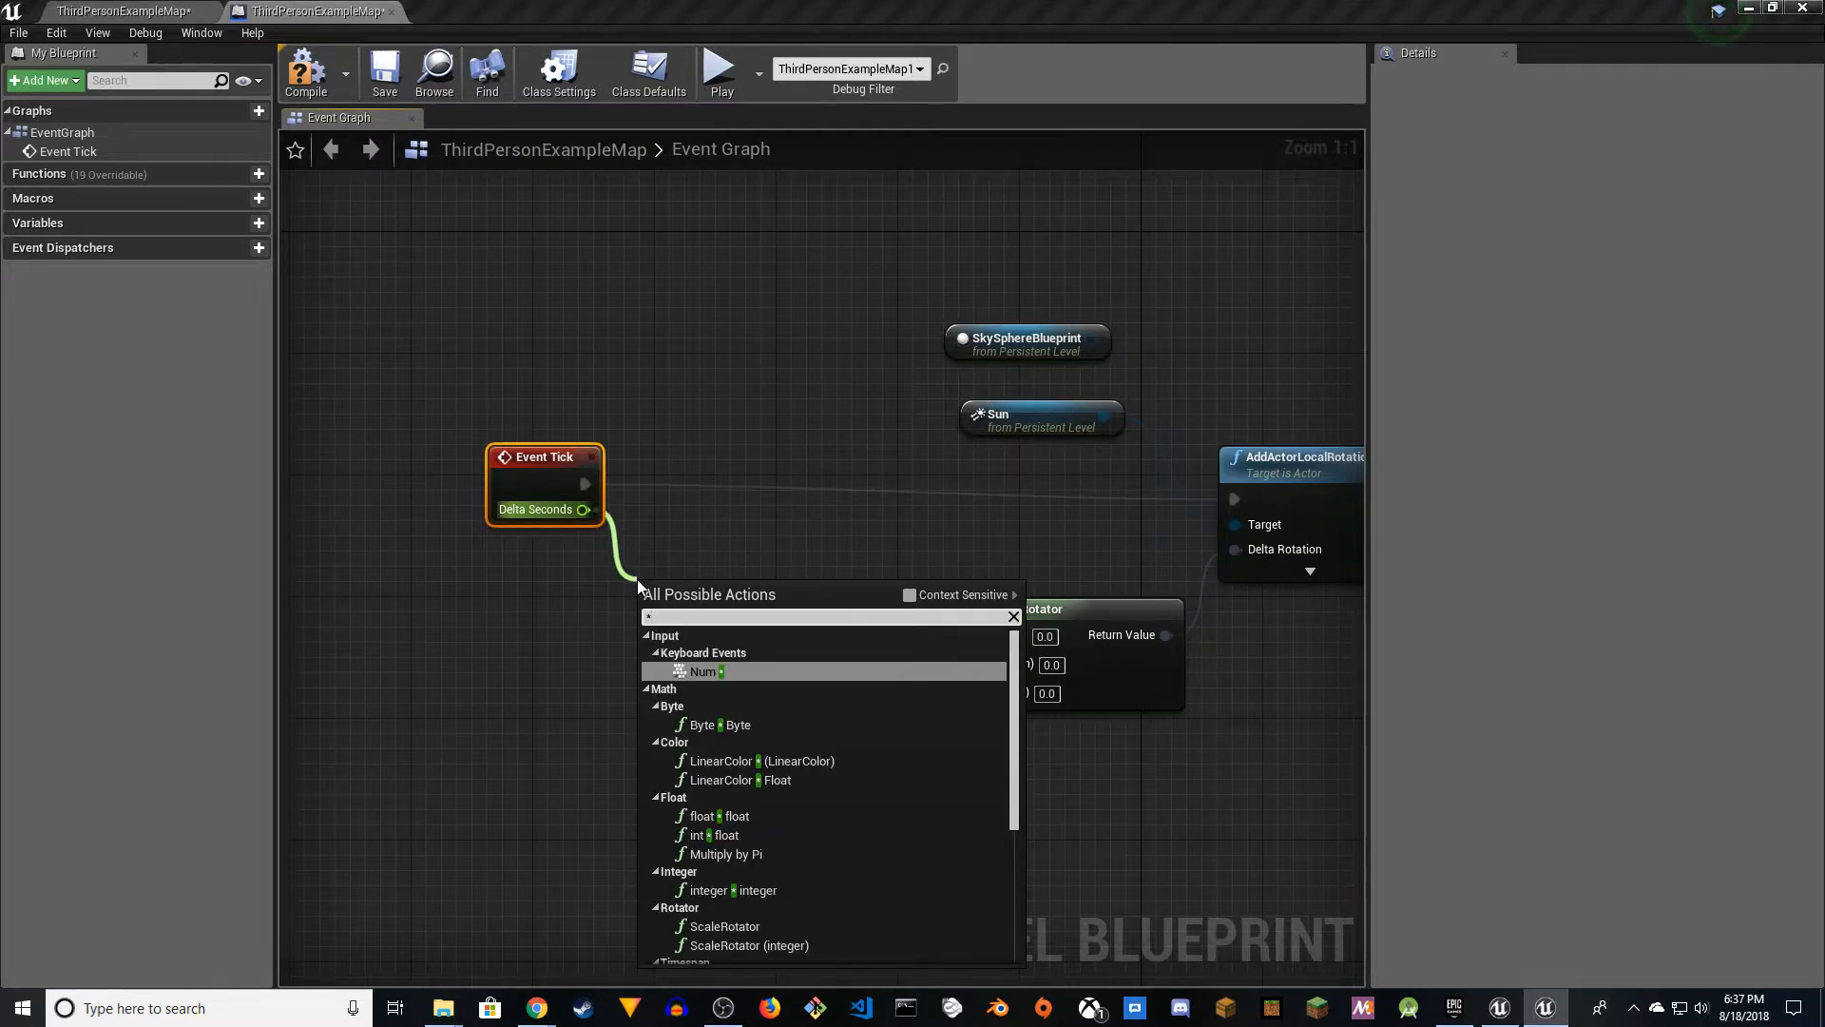
{"action": "key", "text": "Down"}
{"action": "key", "text": "Down"}
{"action": "key", "text": "Down"}
{"action": "key", "text": "Down"}
{"action": "key", "text": "Return"}
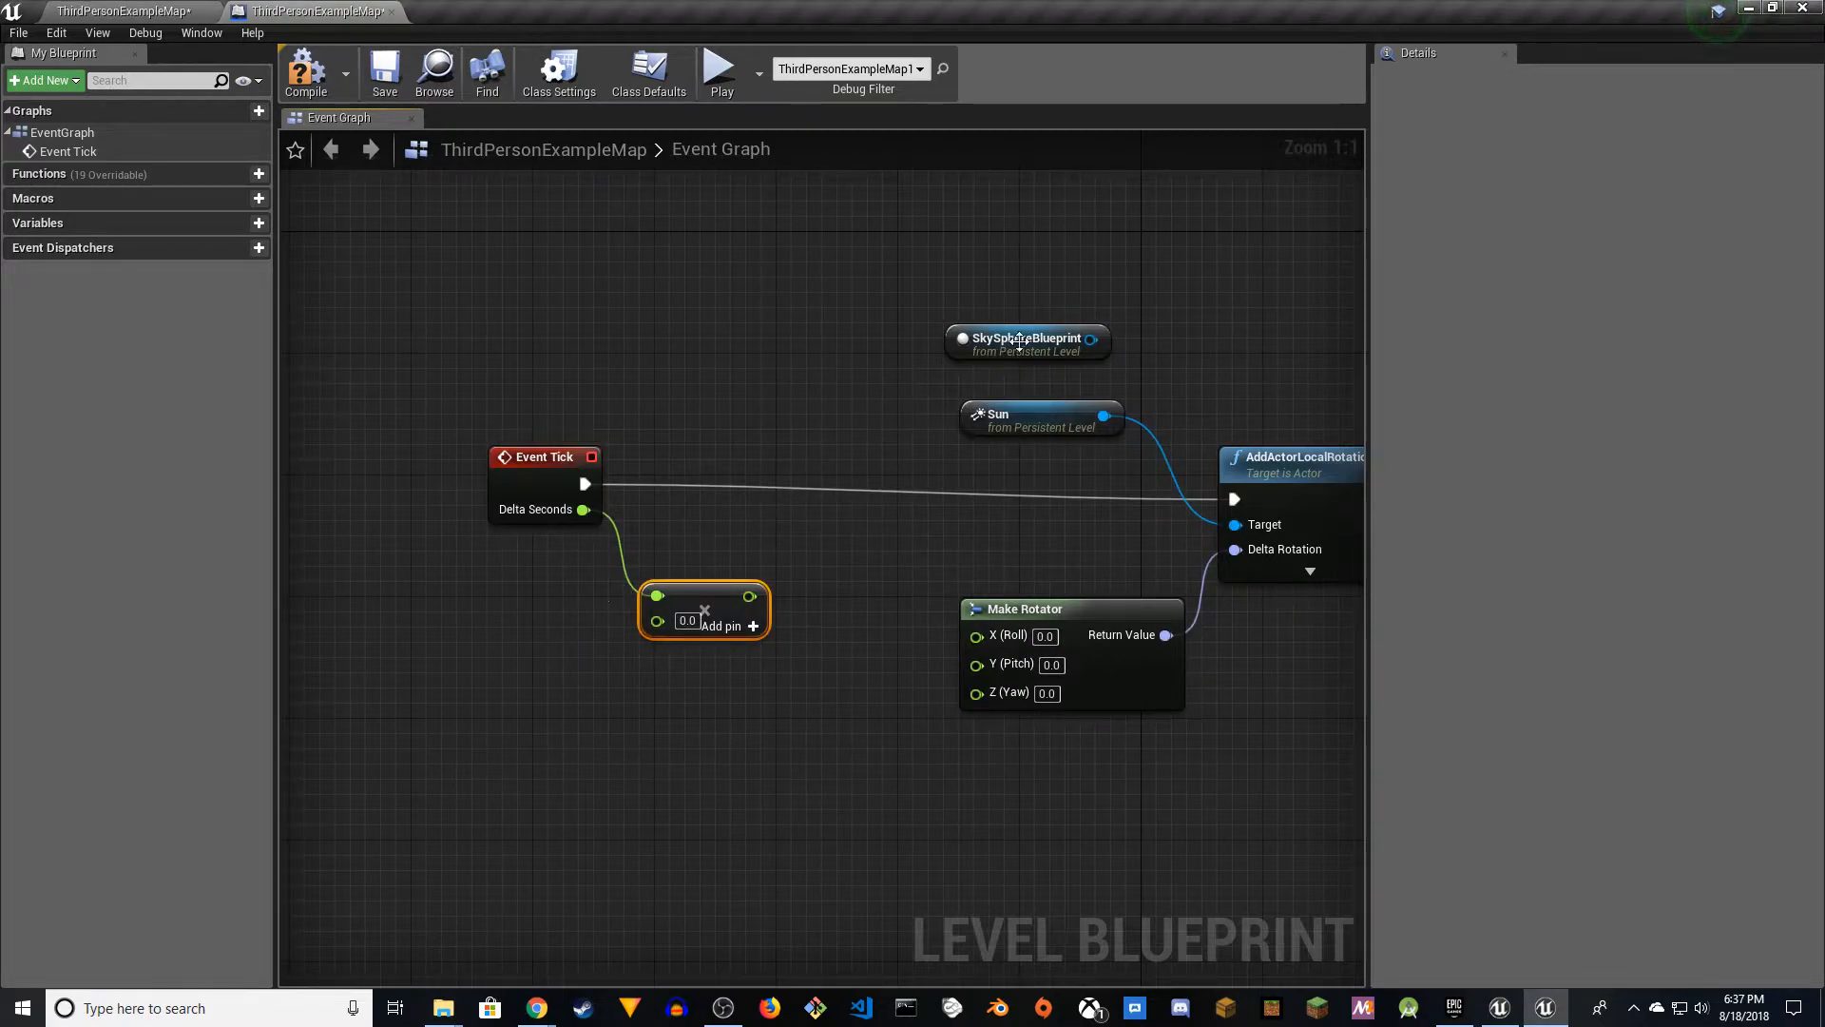
- Create a new blueprint variable named SunSpeed
{"action": "left_click", "coordinate": [257, 224]}
{"action": "type", "text": "SunSpeed"}
{"action": "key", "text": "Return"}
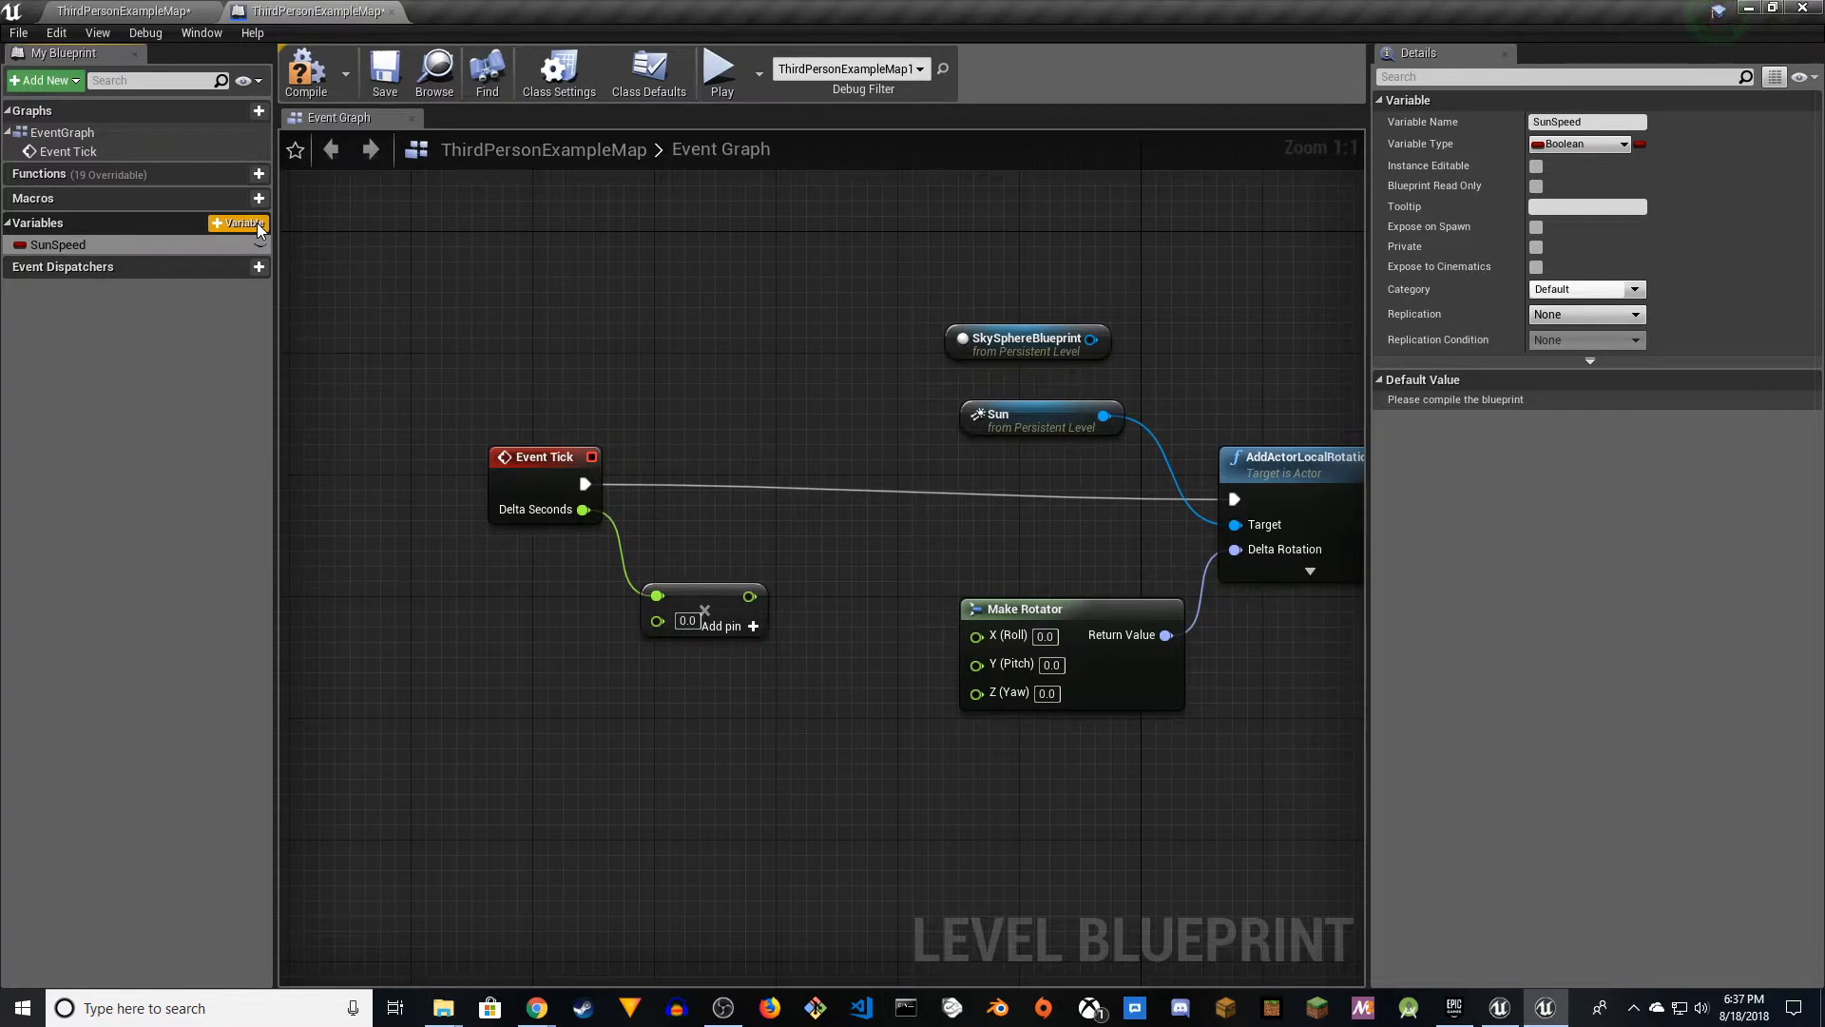
- Make SunSpeed an instance-editable Float, compile the blueprint, and set its default value to 3.0
{"action": "left_click", "coordinate": [1551, 143]}
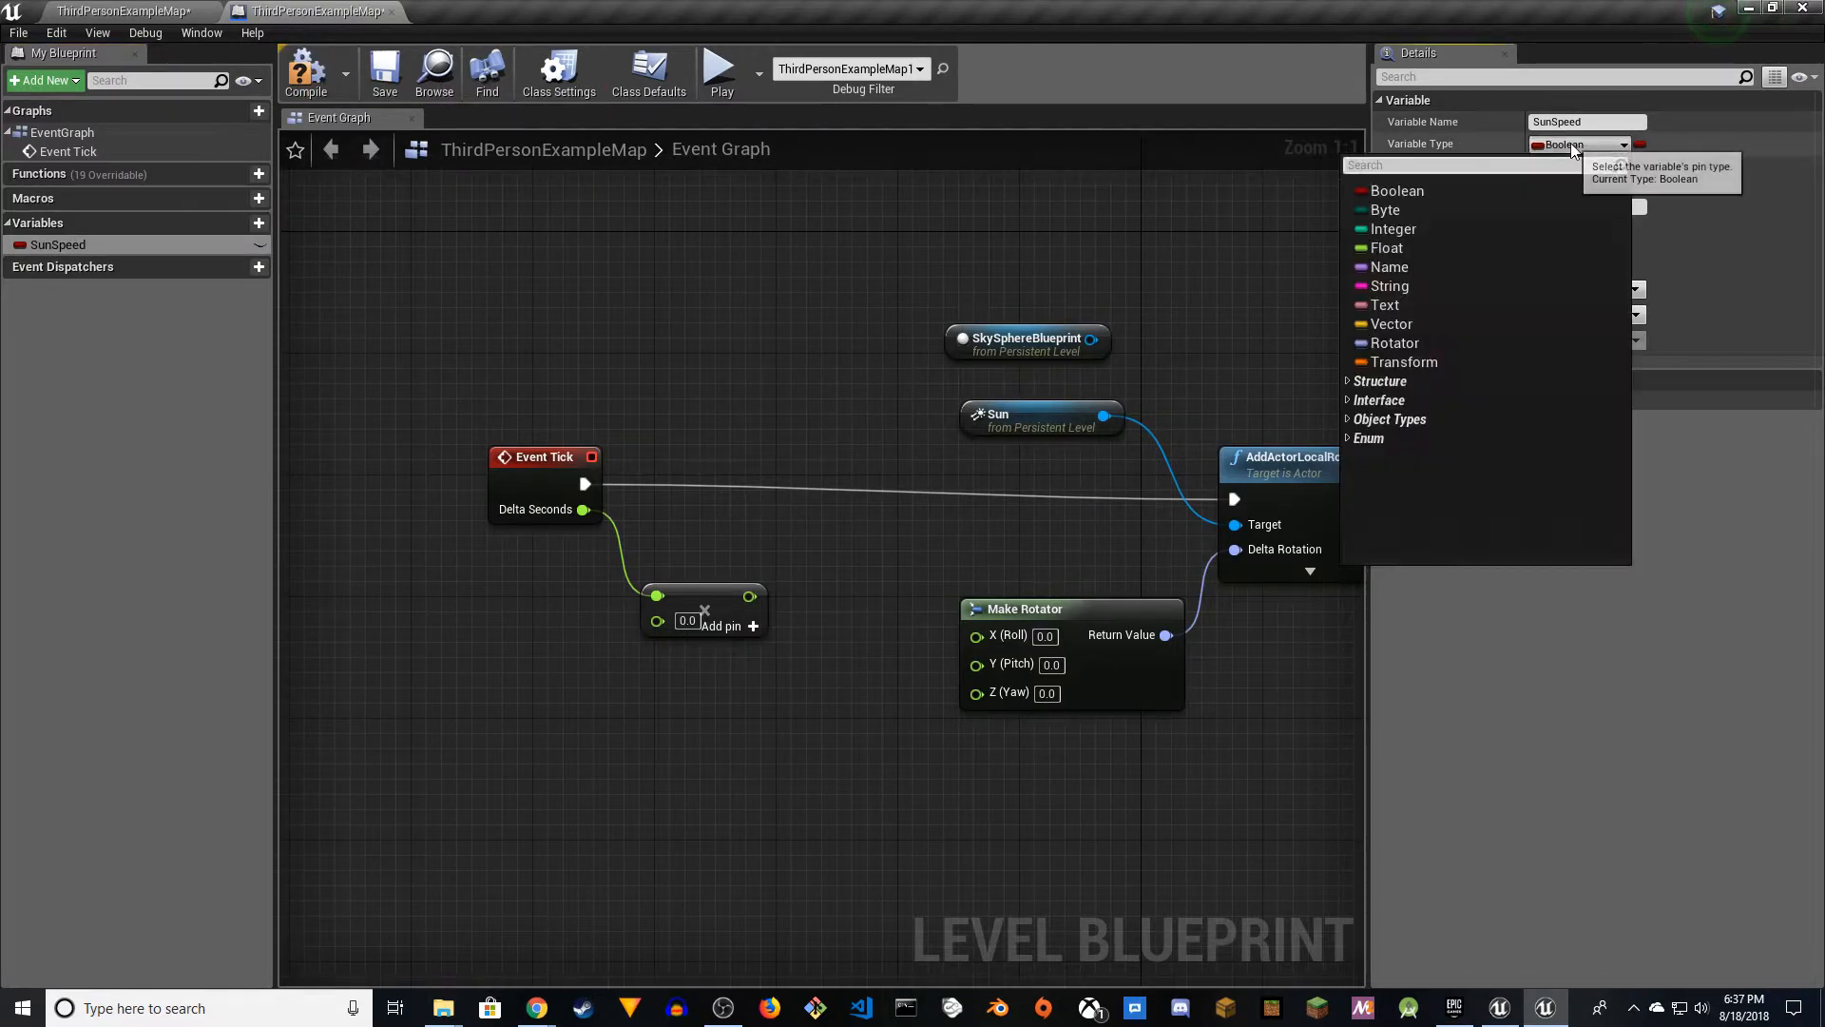
{"action": "left_click", "coordinate": [1398, 249]}
{"action": "left_click", "coordinate": [1536, 166]}
{"action": "left_click", "coordinate": [306, 71]}
{"action": "left_click", "coordinate": [1571, 444]}
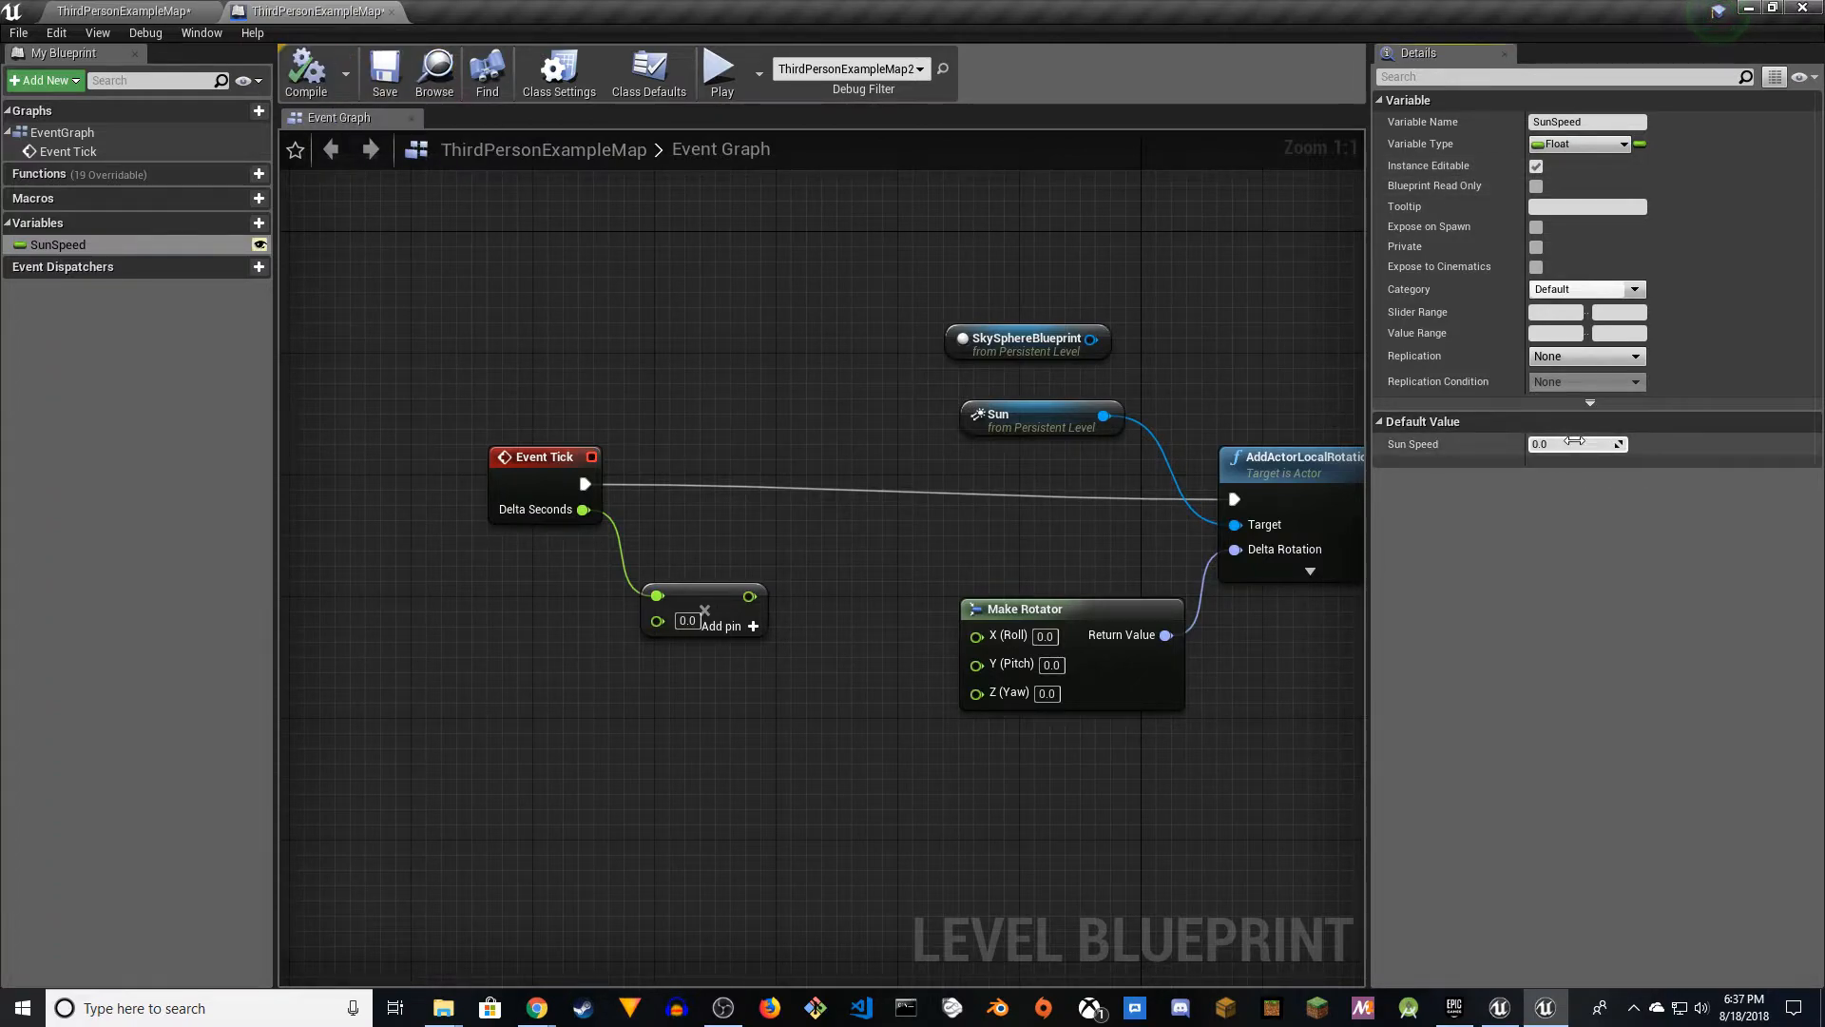
{"action": "type", "text": "3"}
{"action": "key", "text": "Return"}
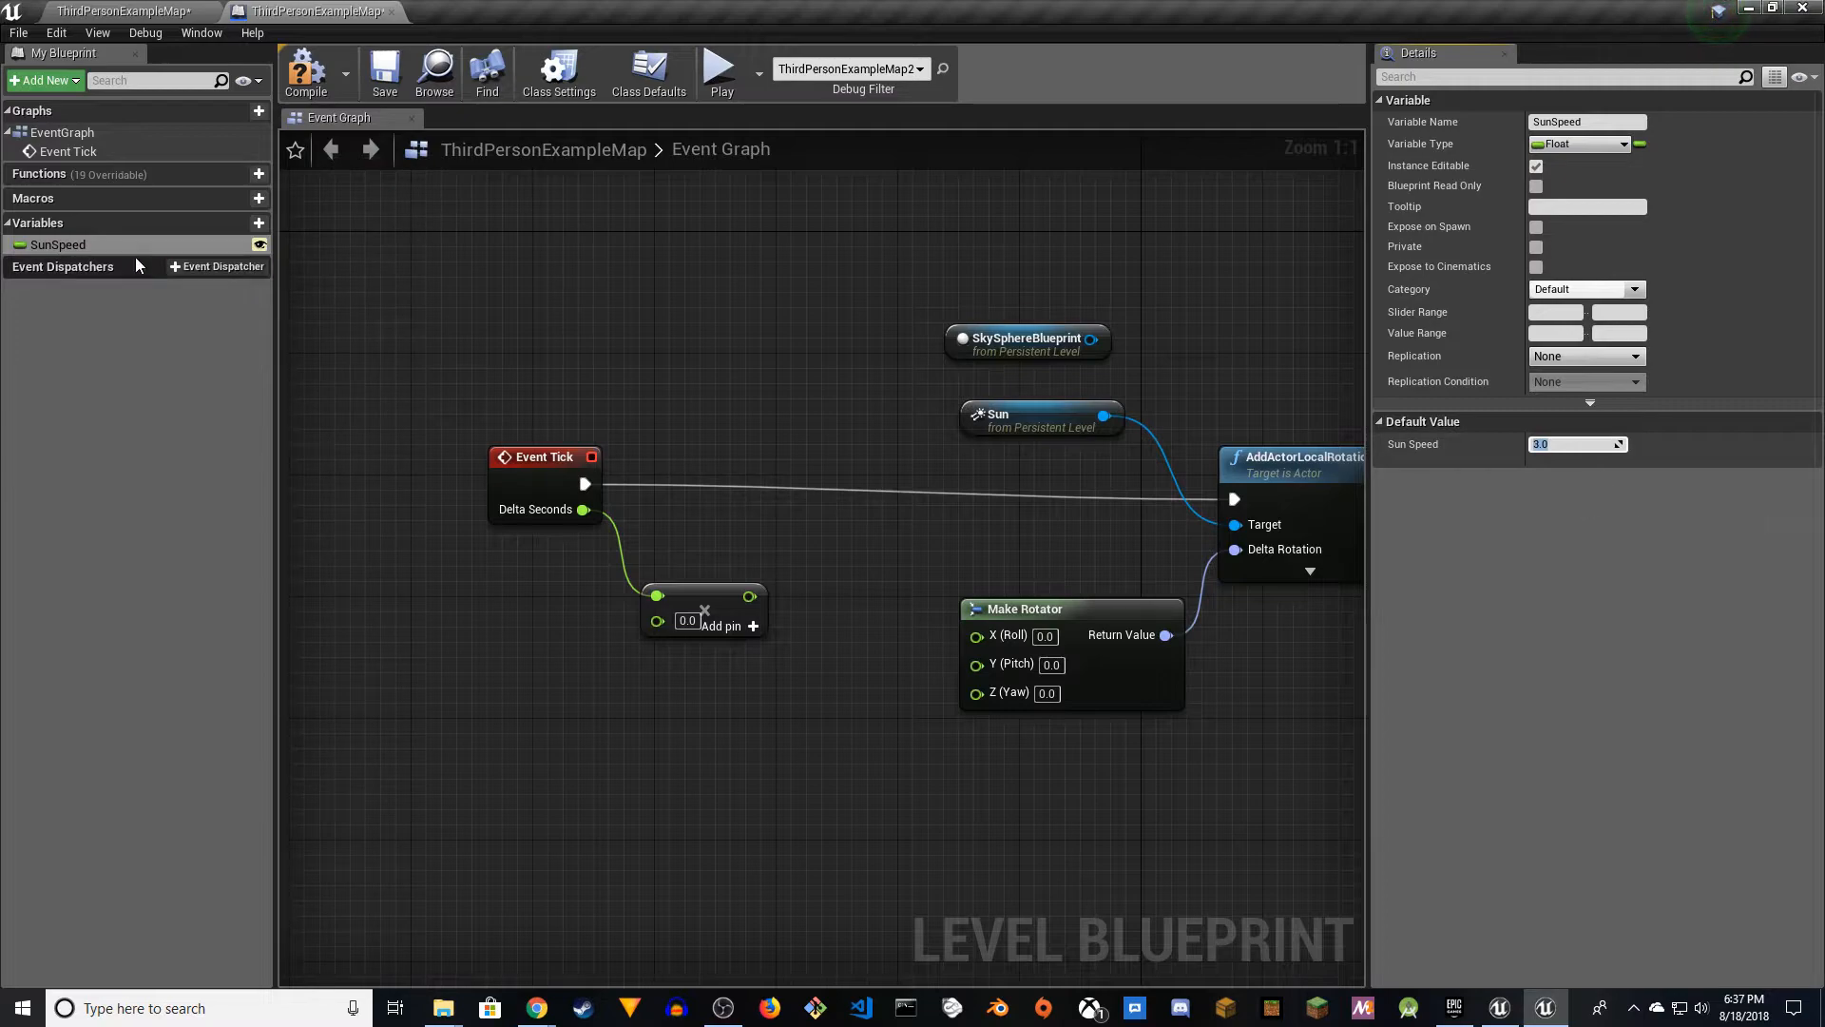
- Feed a SunSpeed getter into the multiply node's second input and connect the product to Make Rotator's Y (Pitch)
{"action": "left_click_drag", "start_coordinate": [83, 249], "coordinate": [530, 613]}
{"action": "left_click", "coordinate": [537, 616]}
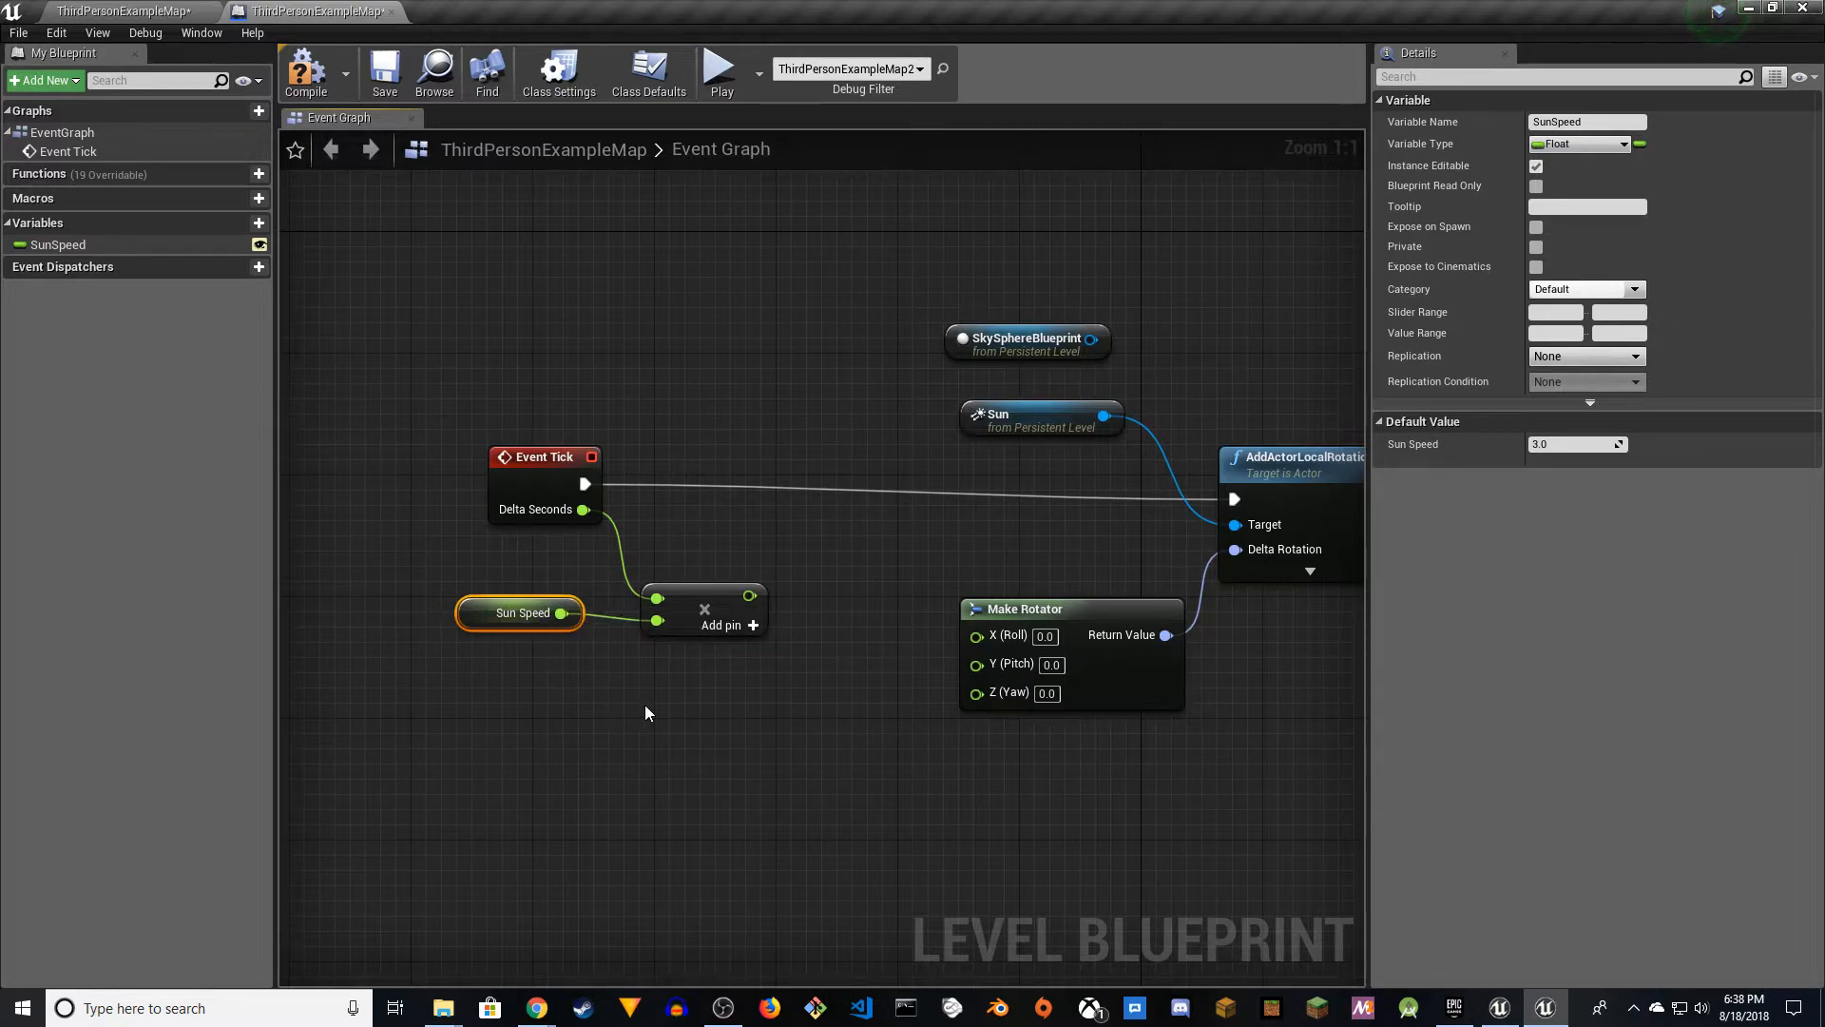
{"action": "right_click_drag", "start_coordinate": [644, 704], "coordinate": [607, 723]}
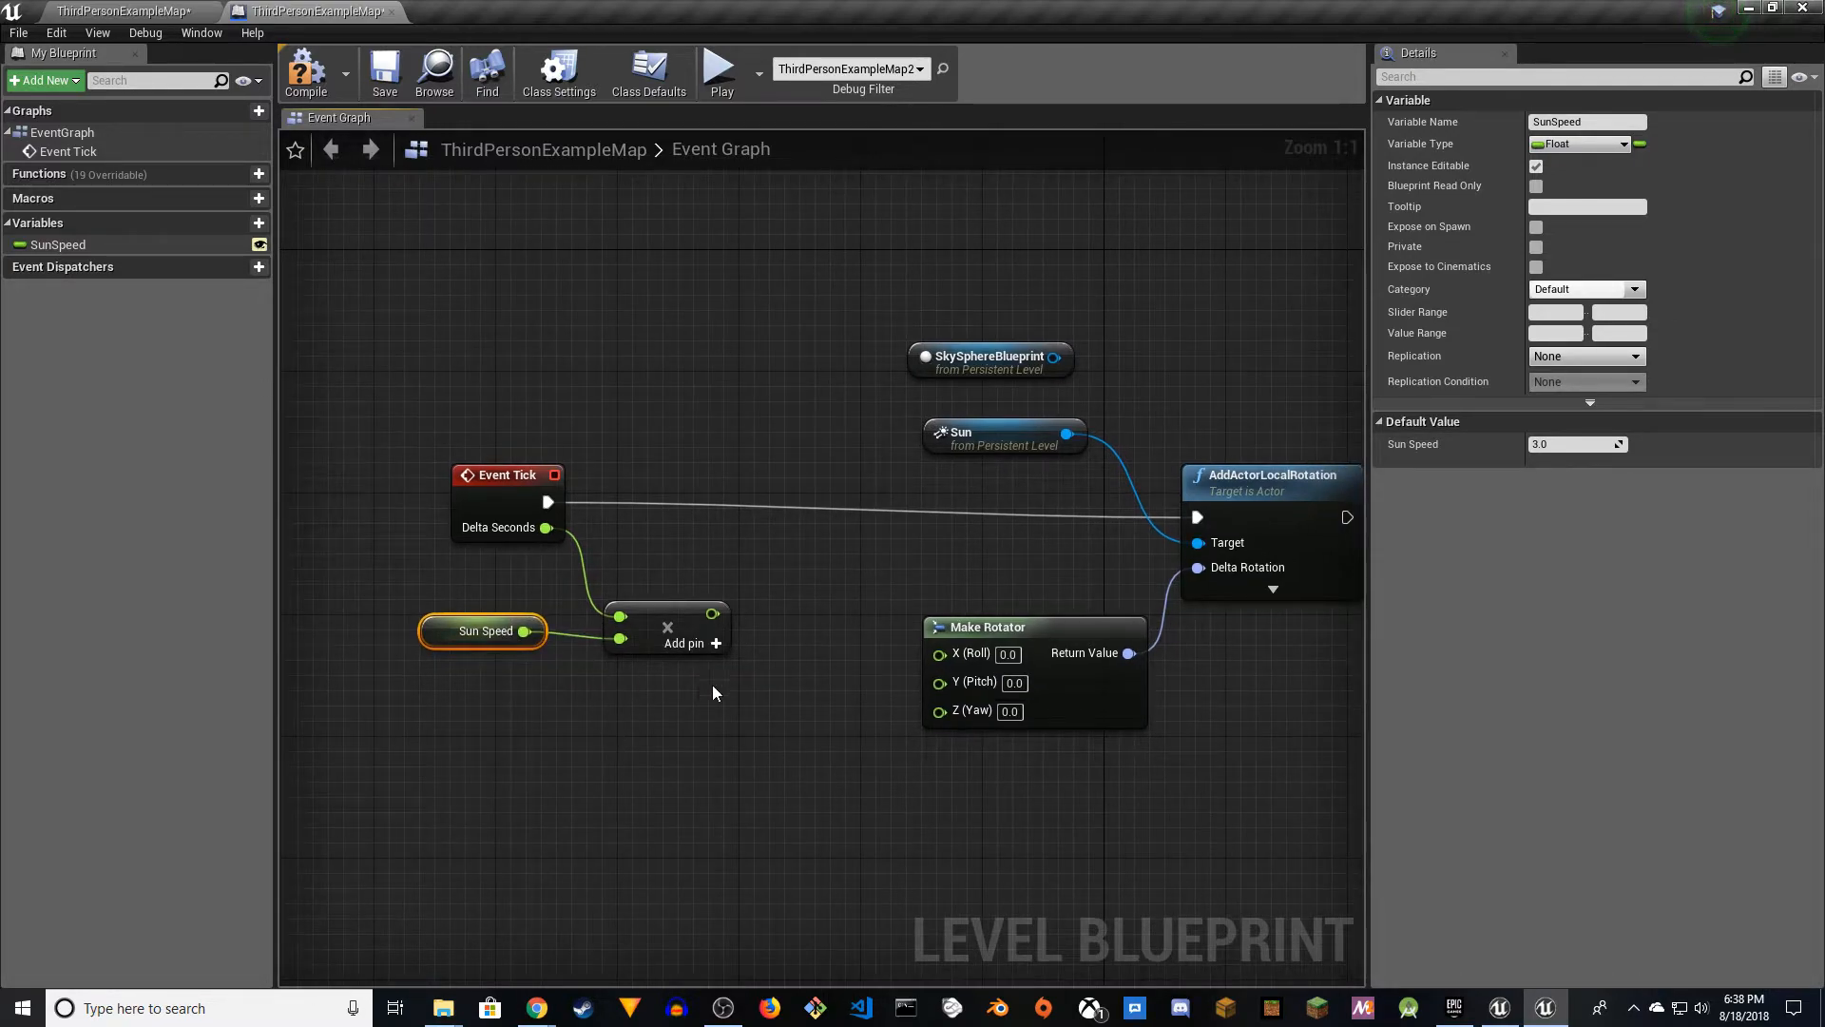
{"action": "left_click_drag", "start_coordinate": [967, 686], "coordinate": [866, 668]}
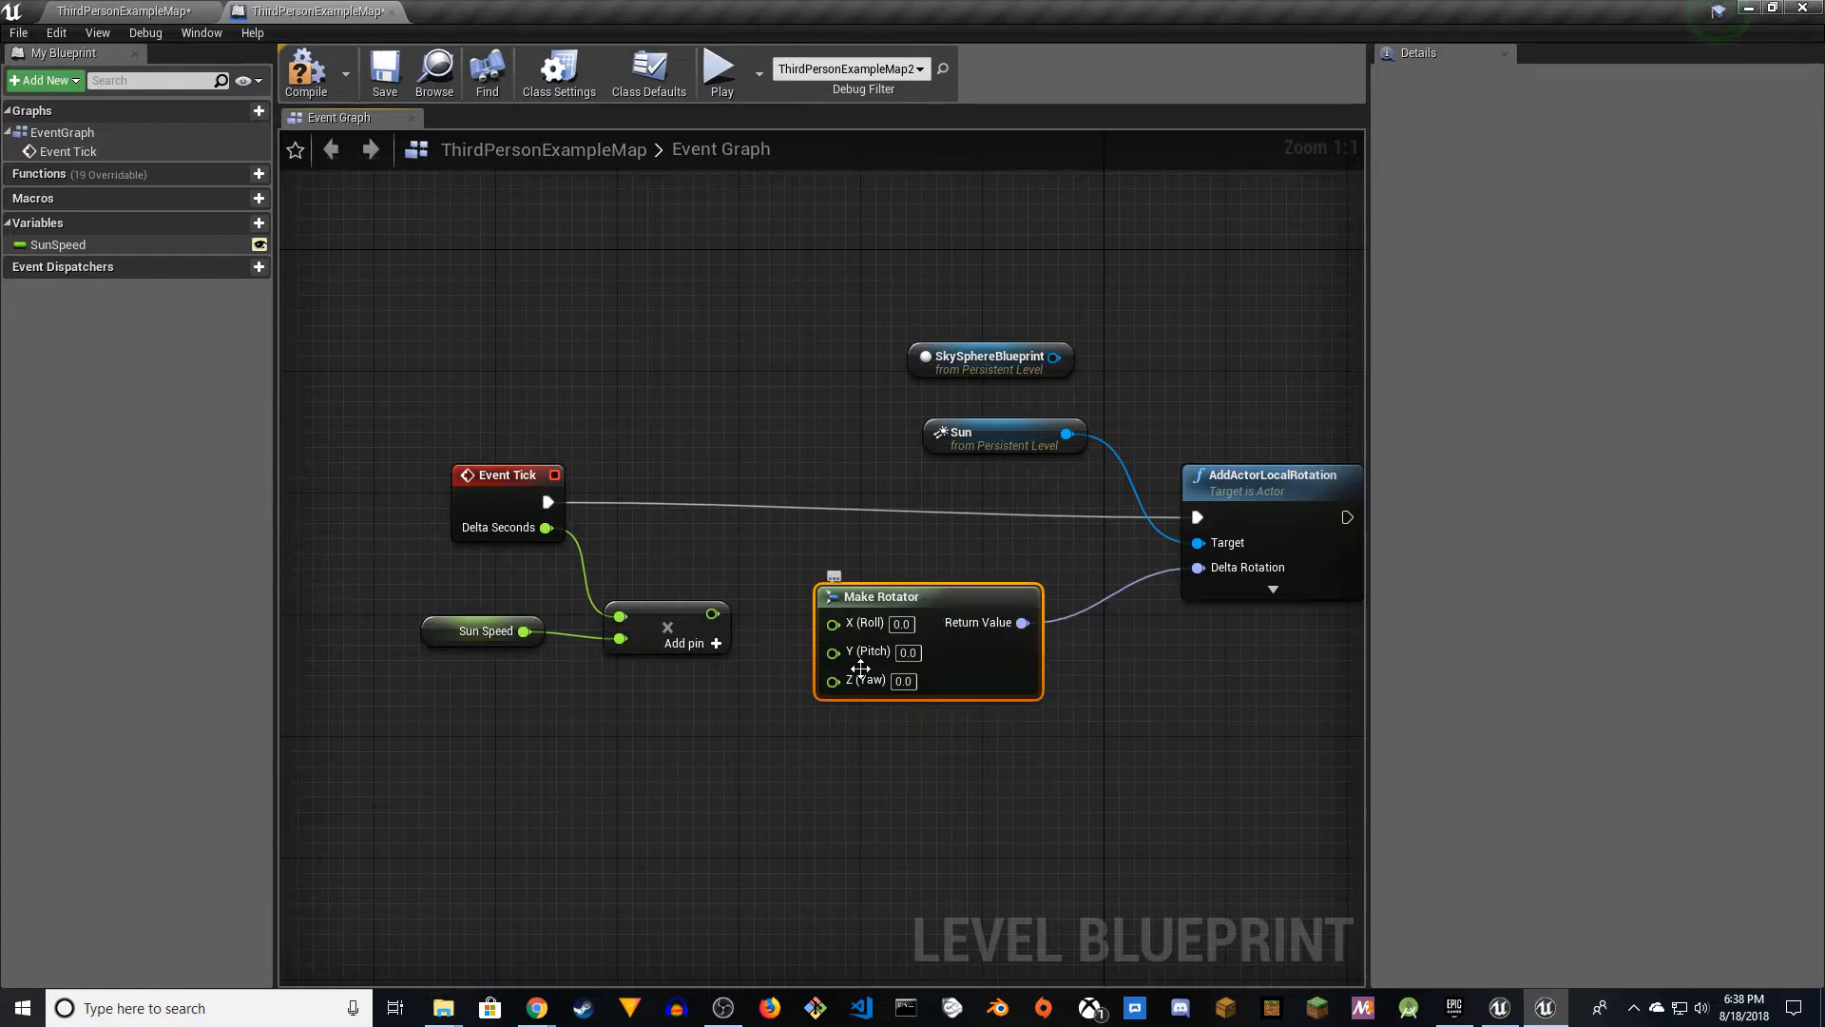
{"action": "left_click_drag", "start_coordinate": [712, 615], "coordinate": [834, 652]}
{"action": "right_click_drag", "start_coordinate": [1141, 622], "coordinate": [1069, 618]}
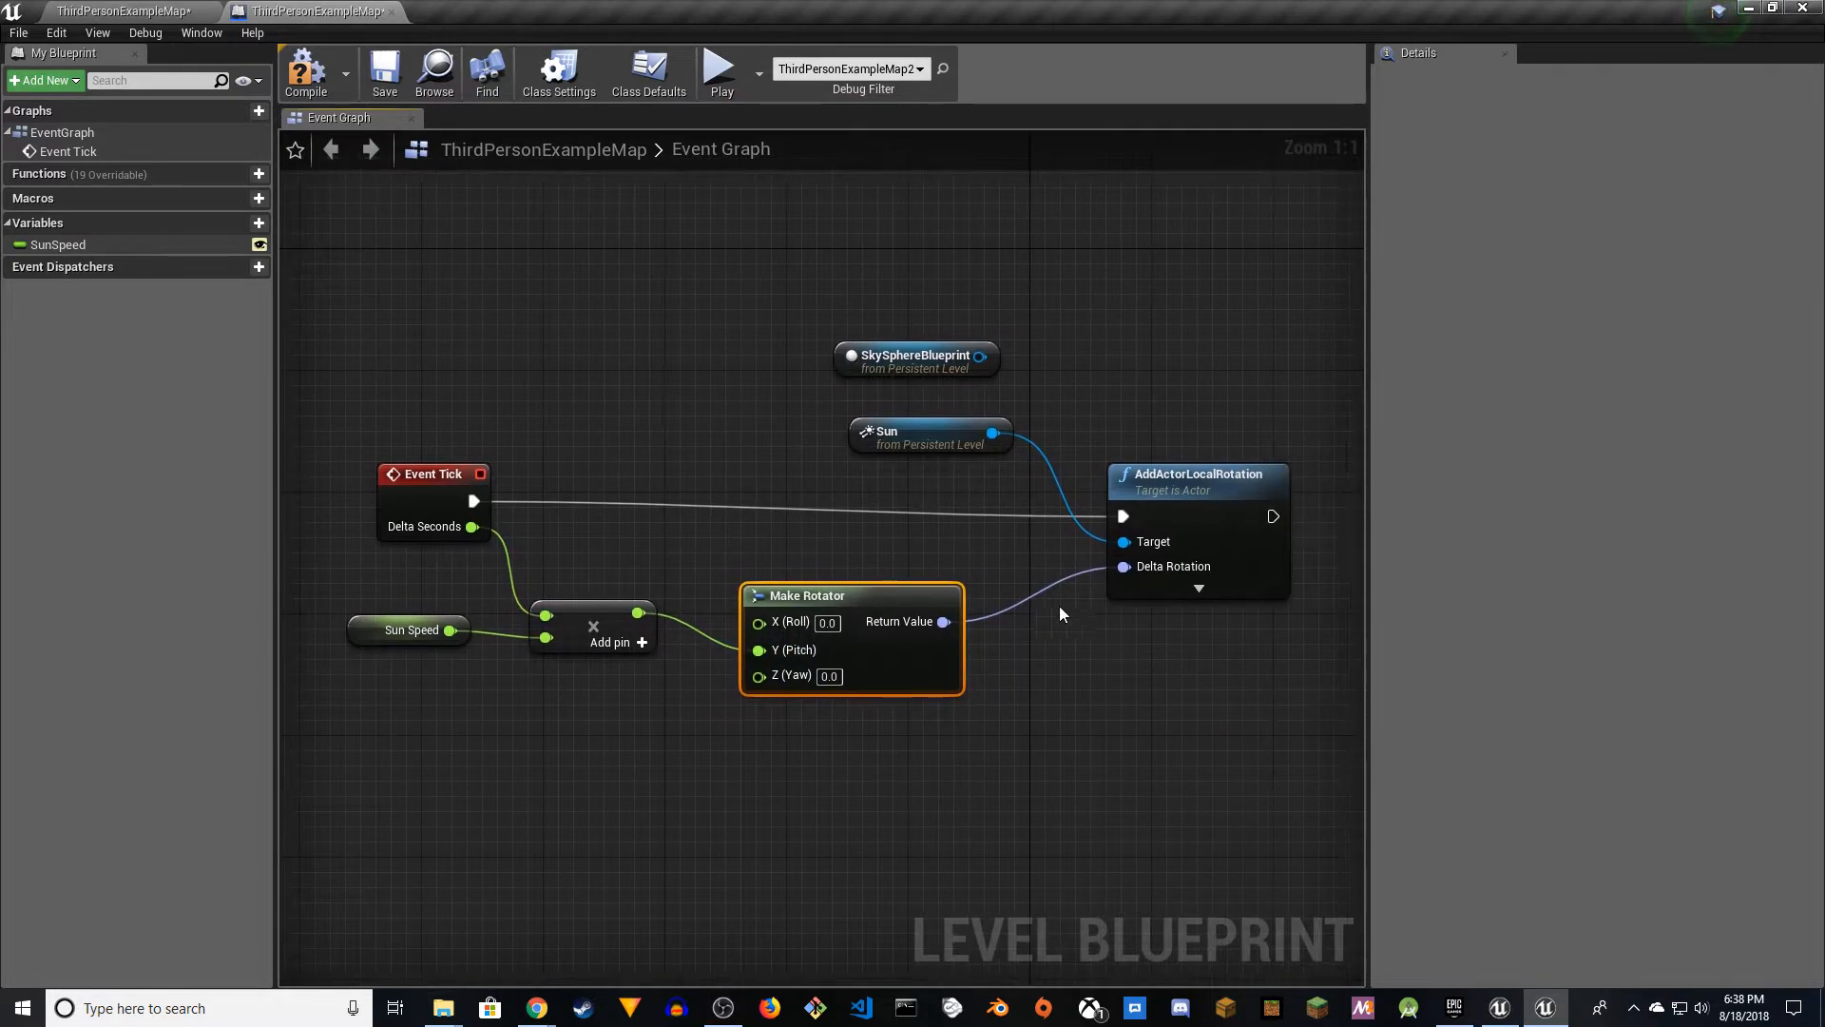
- Add an Update Sun Direction node after AddActorLocalRotation, connected to its execution output
{"action": "left_click", "coordinate": [968, 476]}
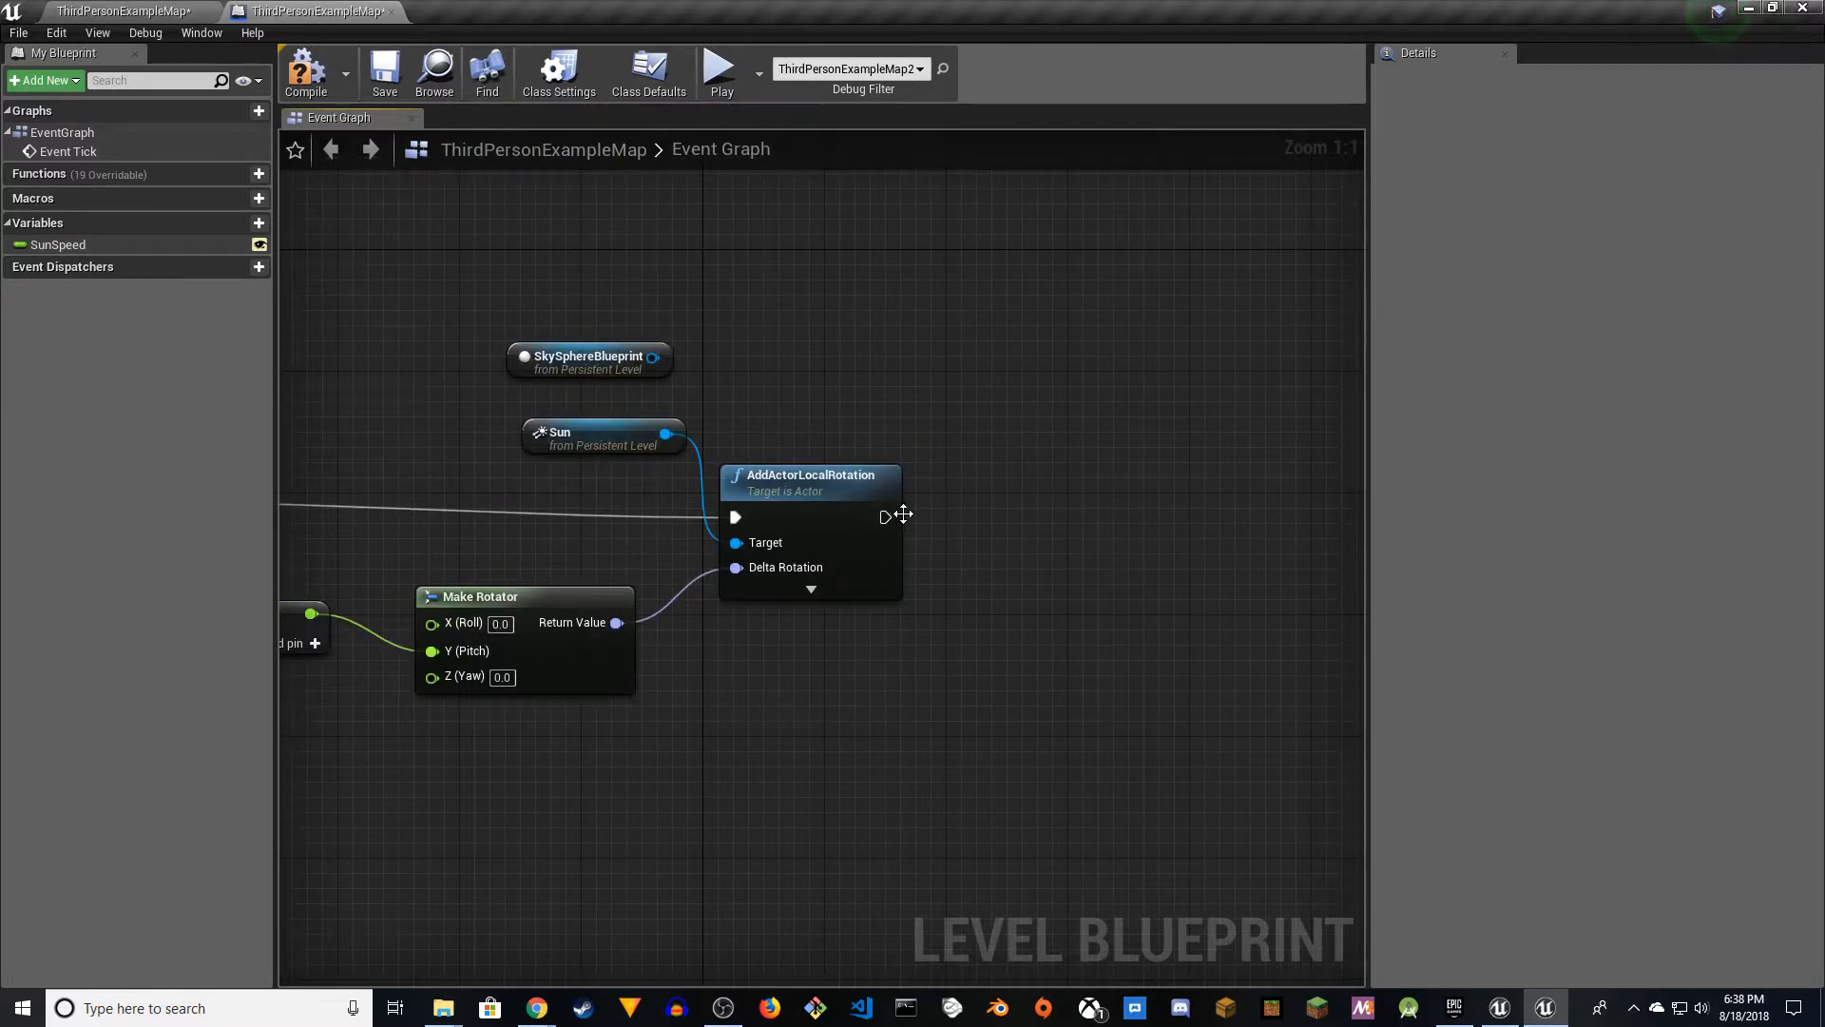
{"action": "left_click_drag", "start_coordinate": [887, 517], "coordinate": [995, 511]}
{"action": "type", "text": "update sun"}
{"action": "key", "text": "Return"}
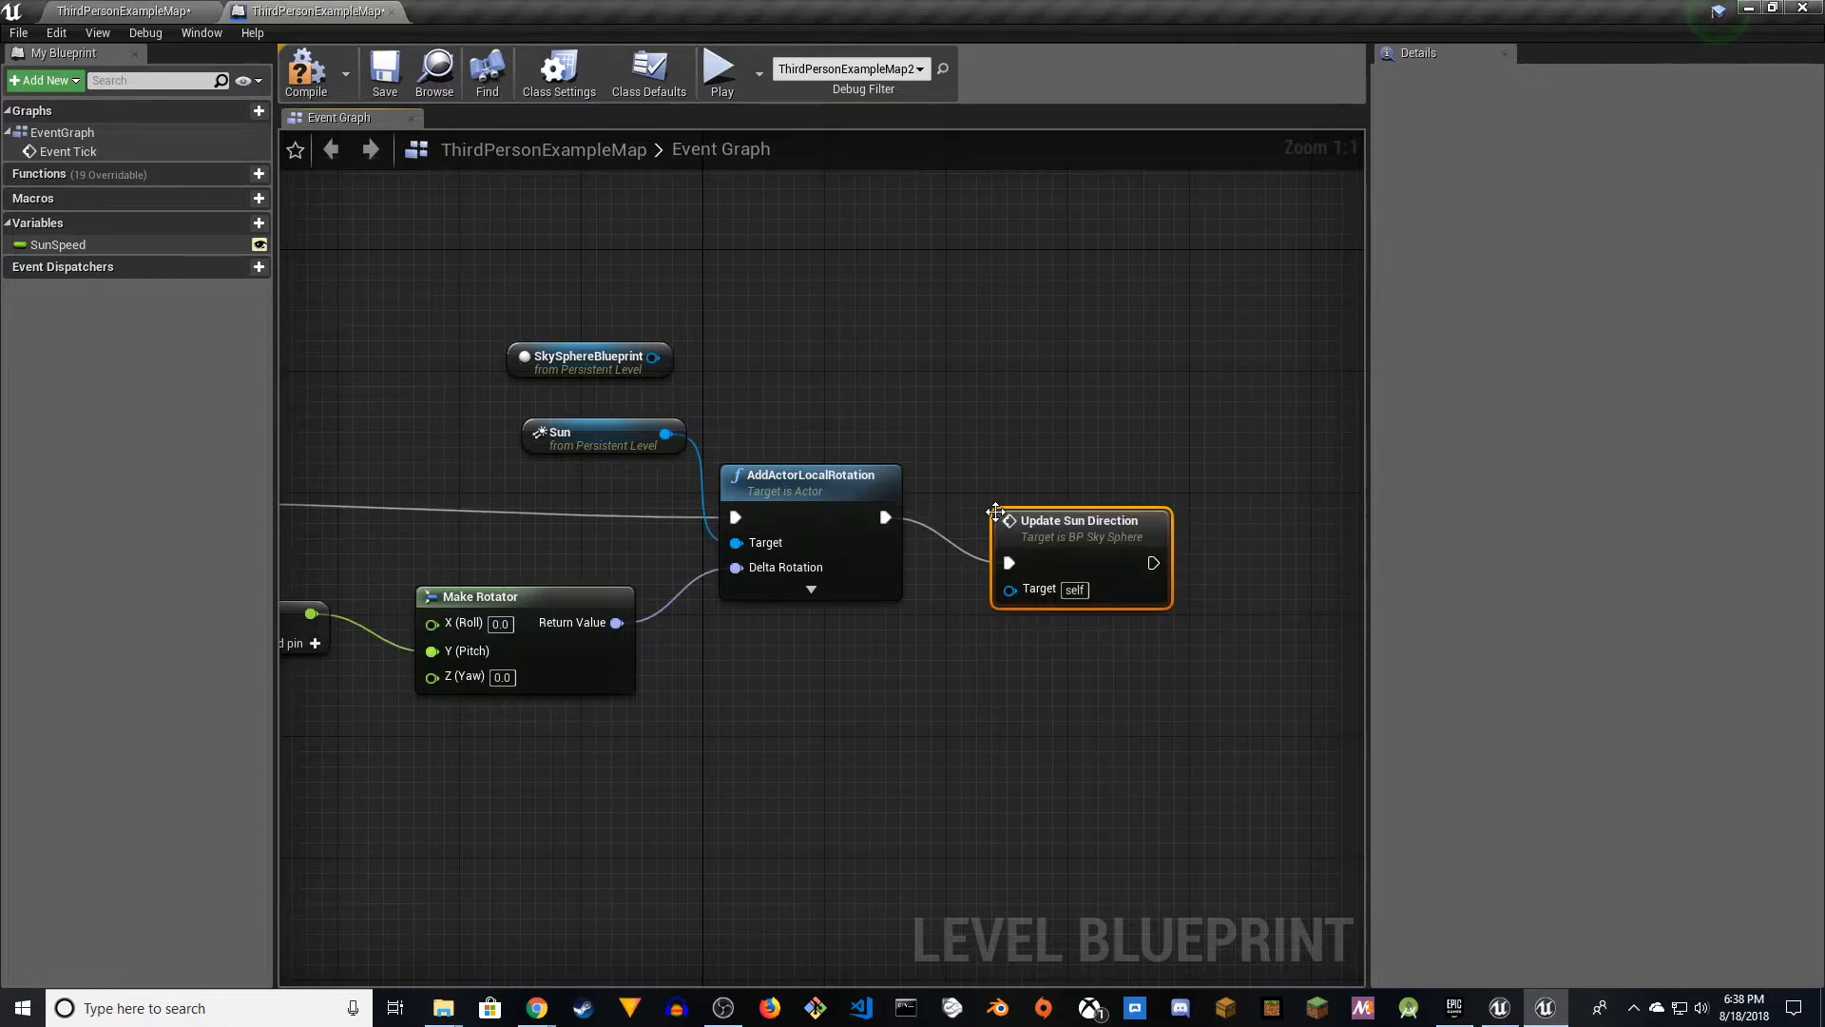
{"action": "left_click_drag", "start_coordinate": [1048, 525], "coordinate": [1063, 509]}
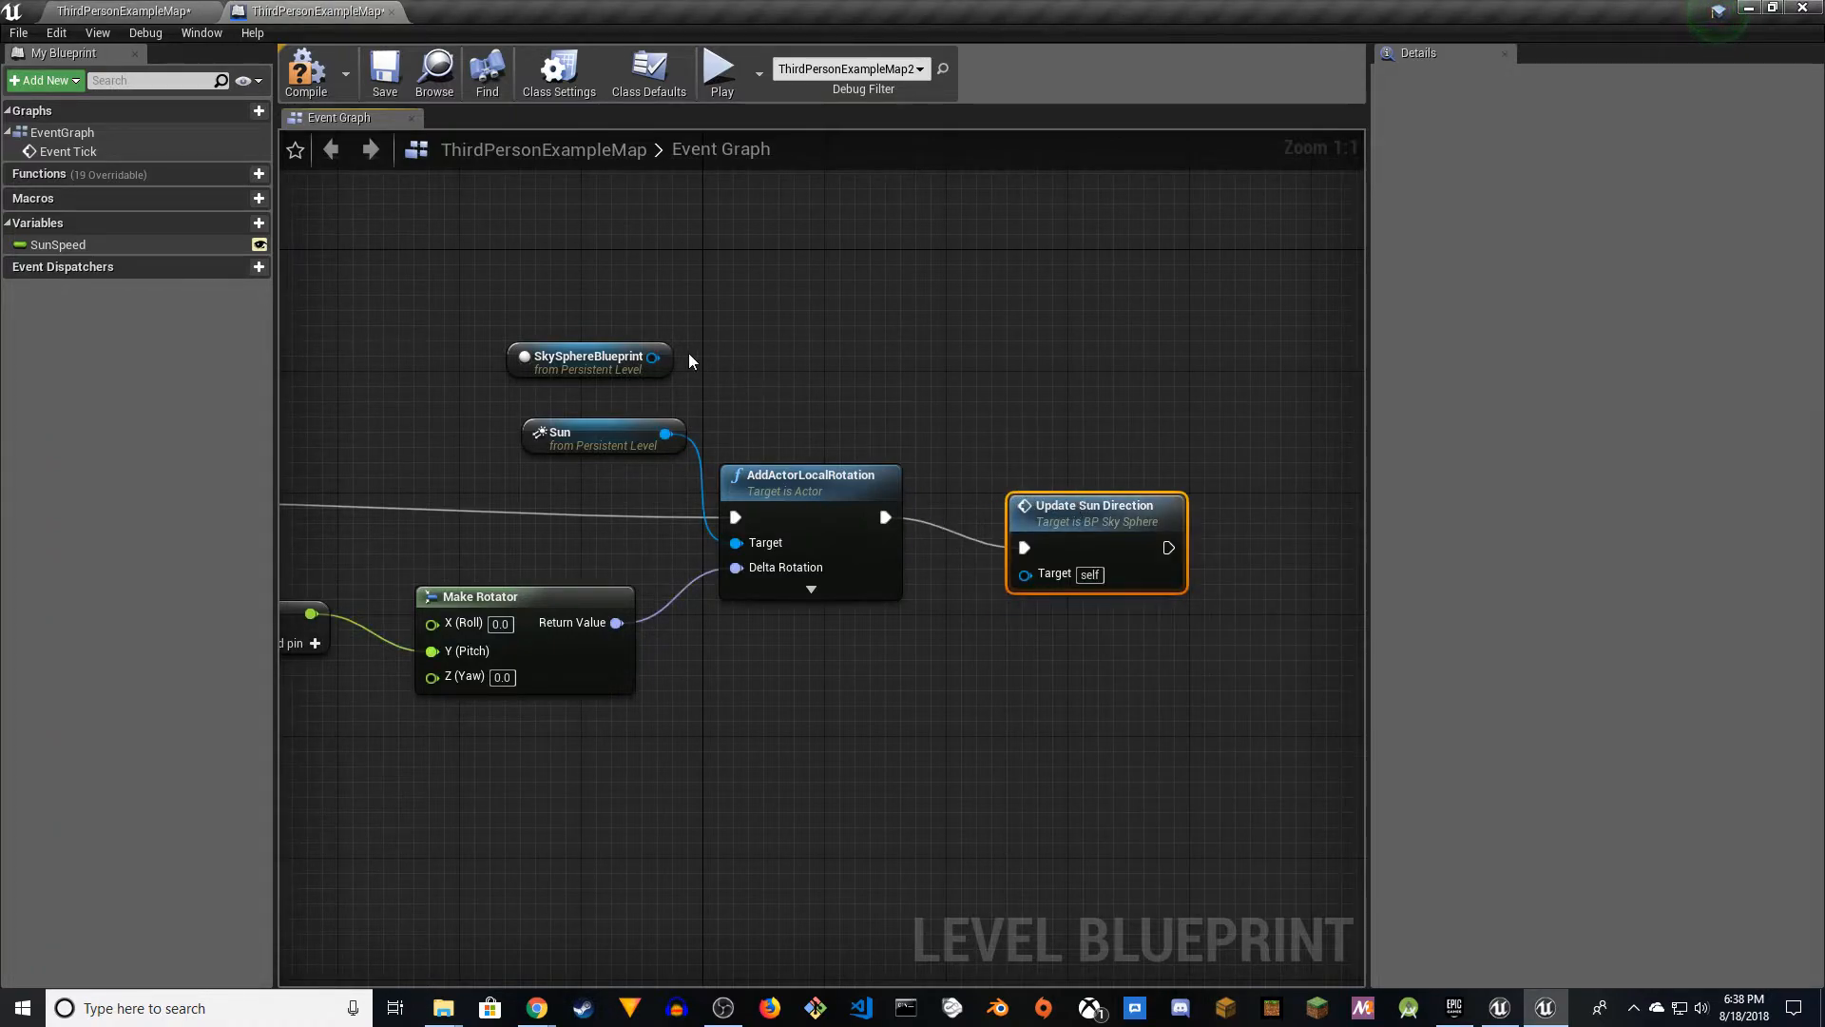
- Move the SkySphereBlueprint reference below AddActorLocalRotation and connect it to Update Sun Direction's Target
{"action": "left_click_drag", "start_coordinate": [599, 343], "coordinate": [827, 617]}
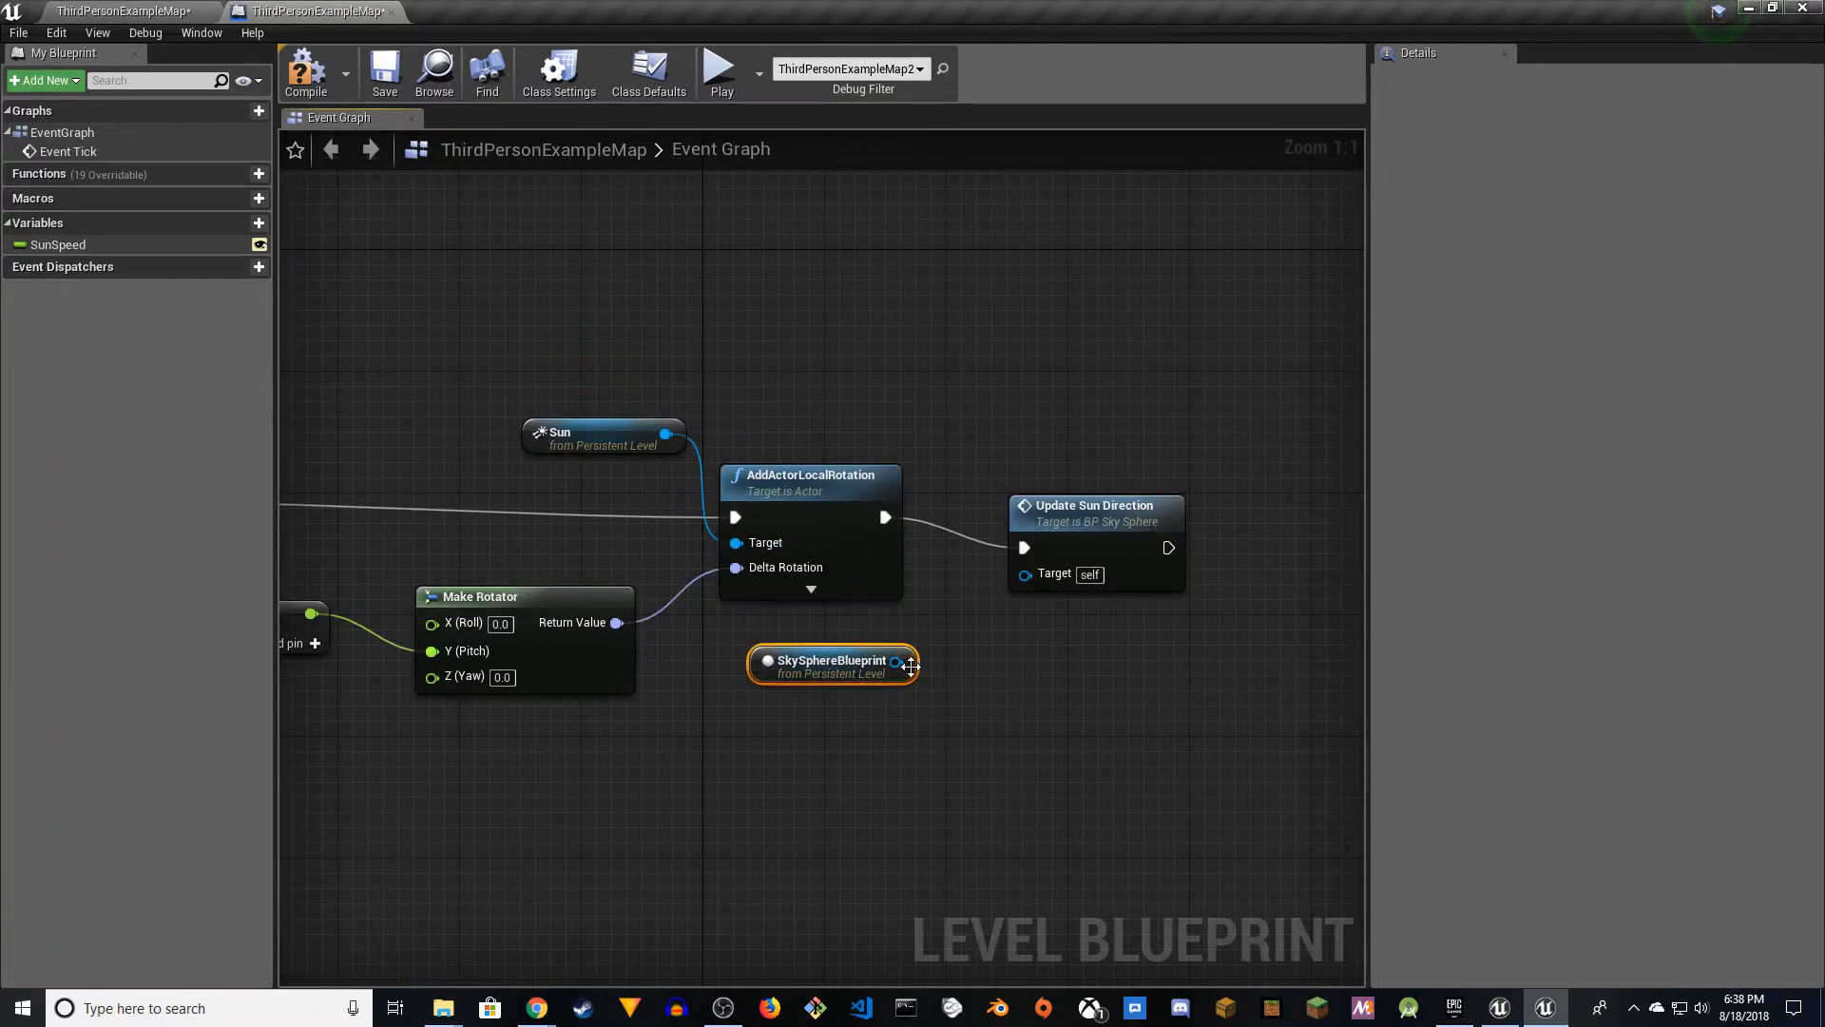
{"action": "left_click_drag", "start_coordinate": [912, 667], "coordinate": [928, 665]}
{"action": "left_click_drag", "start_coordinate": [1029, 576], "coordinate": [1028, 576]}
{"action": "right_click_drag", "start_coordinate": [1014, 696], "coordinate": [1258, 716]}
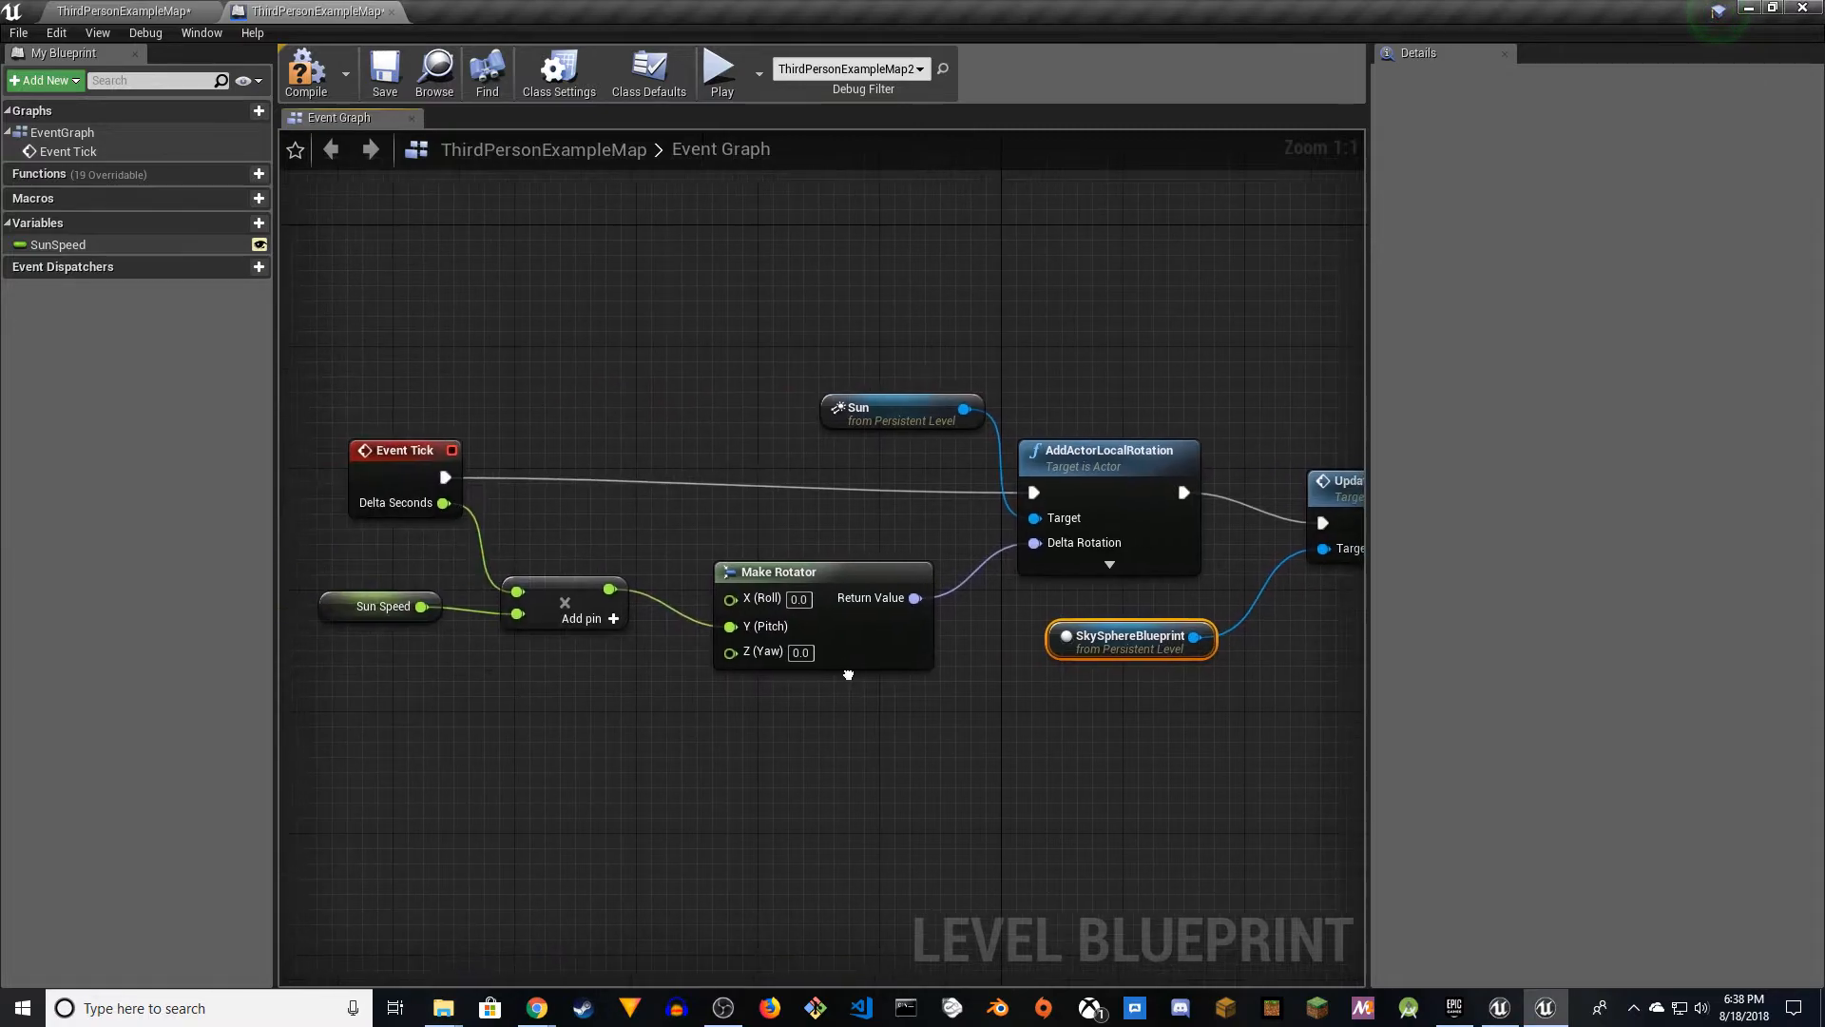
- Save the Level Blueprint and switch back to the level editor
{"action": "left_click", "coordinate": [385, 74]}
{"action": "left_click", "coordinate": [59, 245]}
{"action": "left_click", "coordinate": [161, 13]}
- Place a basic Cylinder on the open floor beside the walkway geometry
{"action": "right_click_drag", "start_coordinate": [892, 388], "coordinate": [912, 467]}
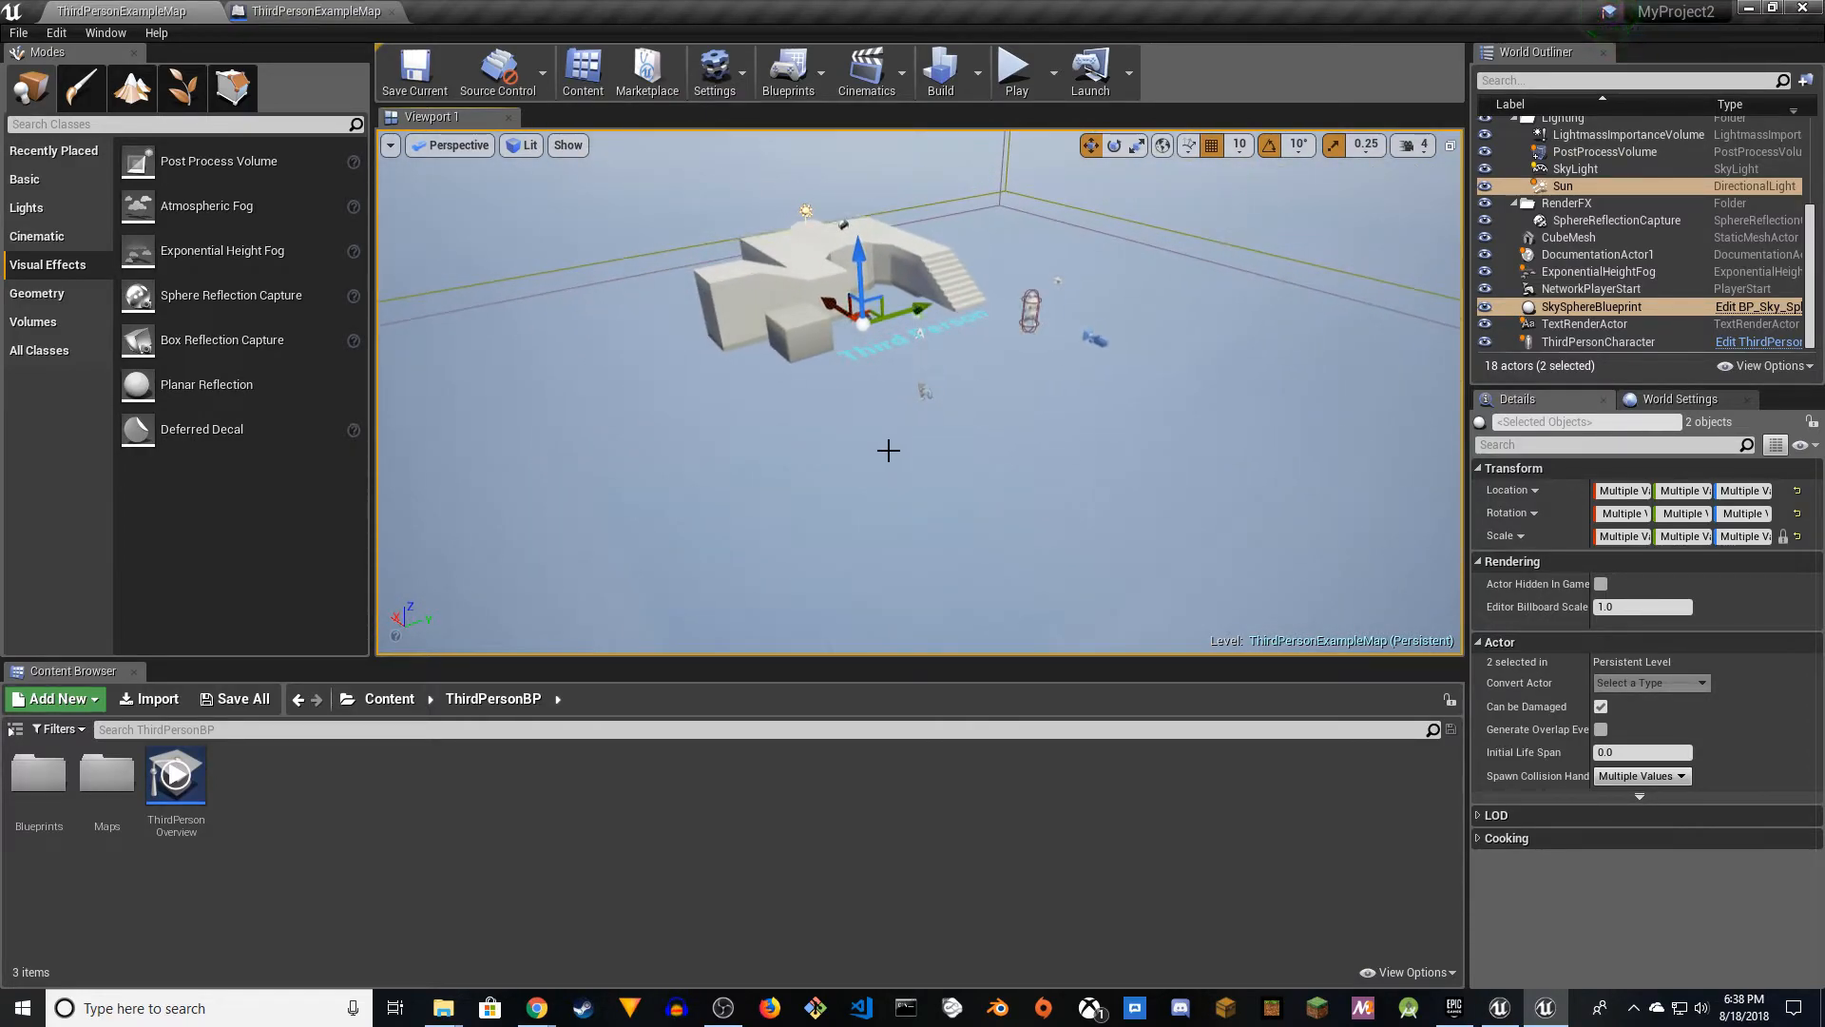
{"action": "left_click", "coordinate": [25, 178]}
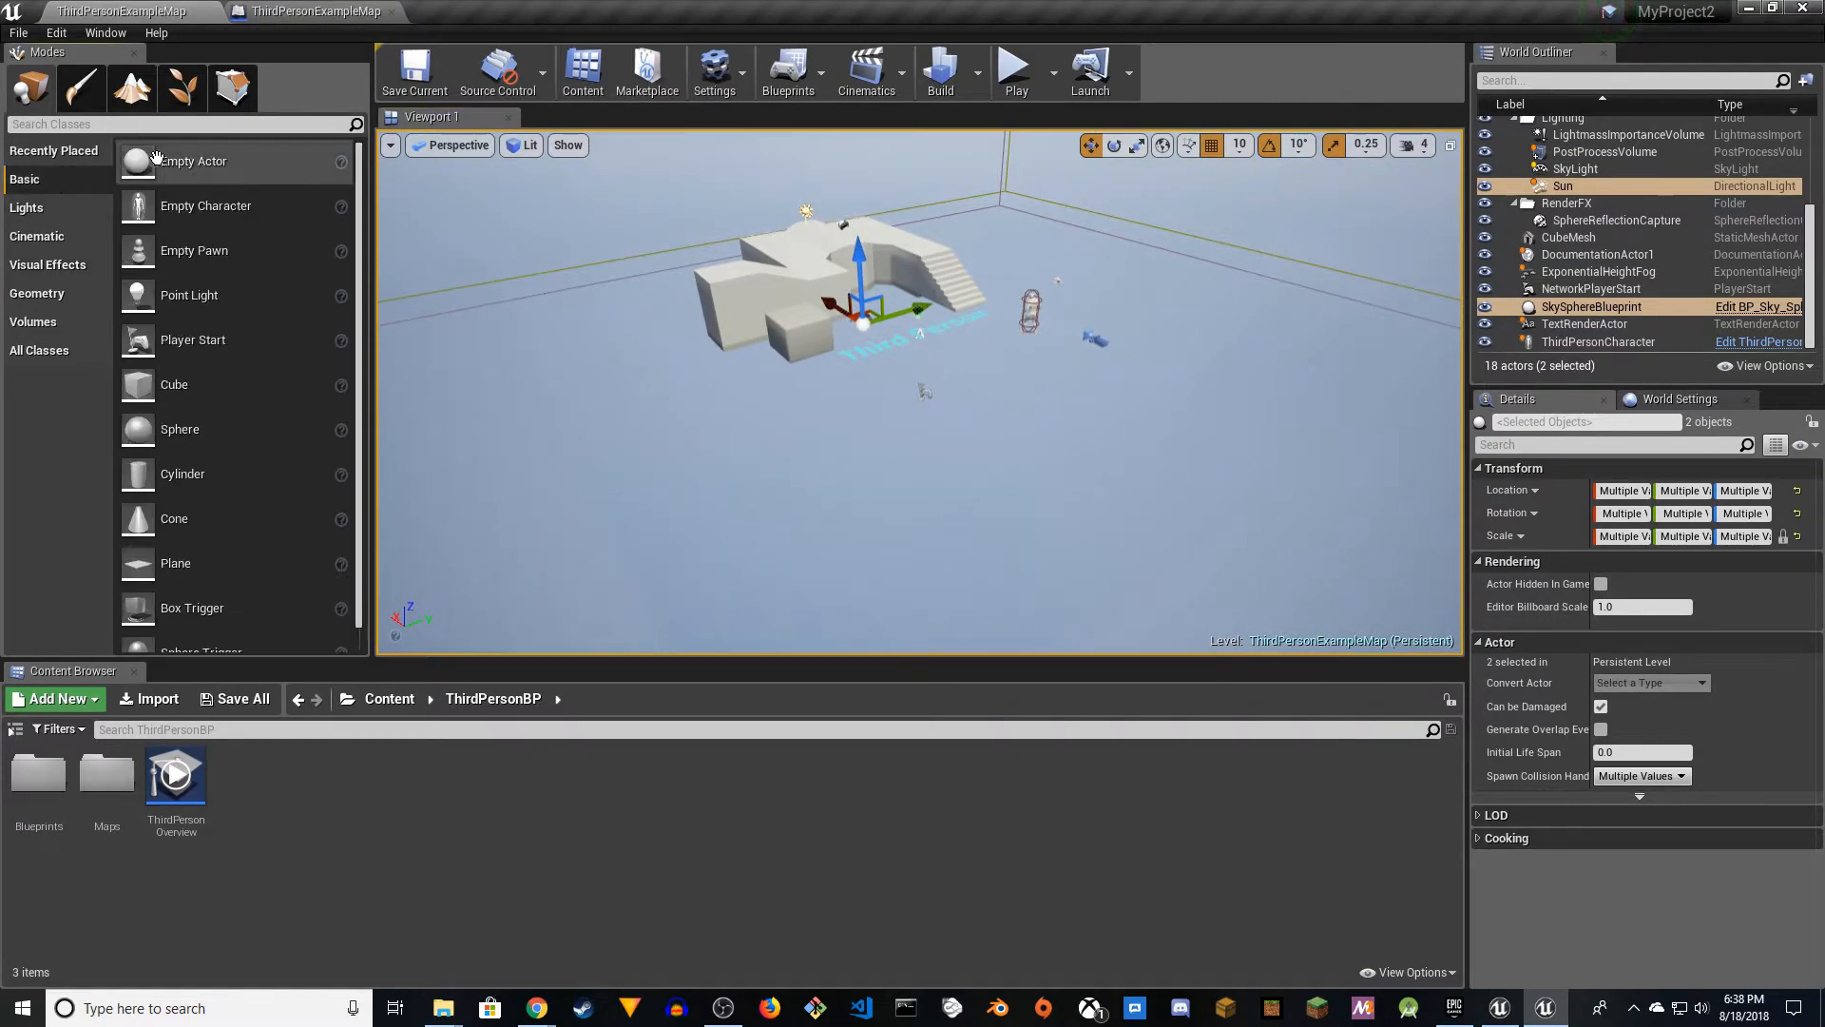
{"action": "scroll", "coordinate": [220, 463], "scroll_direction": "down", "scroll_amount": 1}
{"action": "left_click", "coordinate": [198, 461]}
{"action": "left_click_drag", "start_coordinate": [198, 461], "coordinate": [575, 344]}
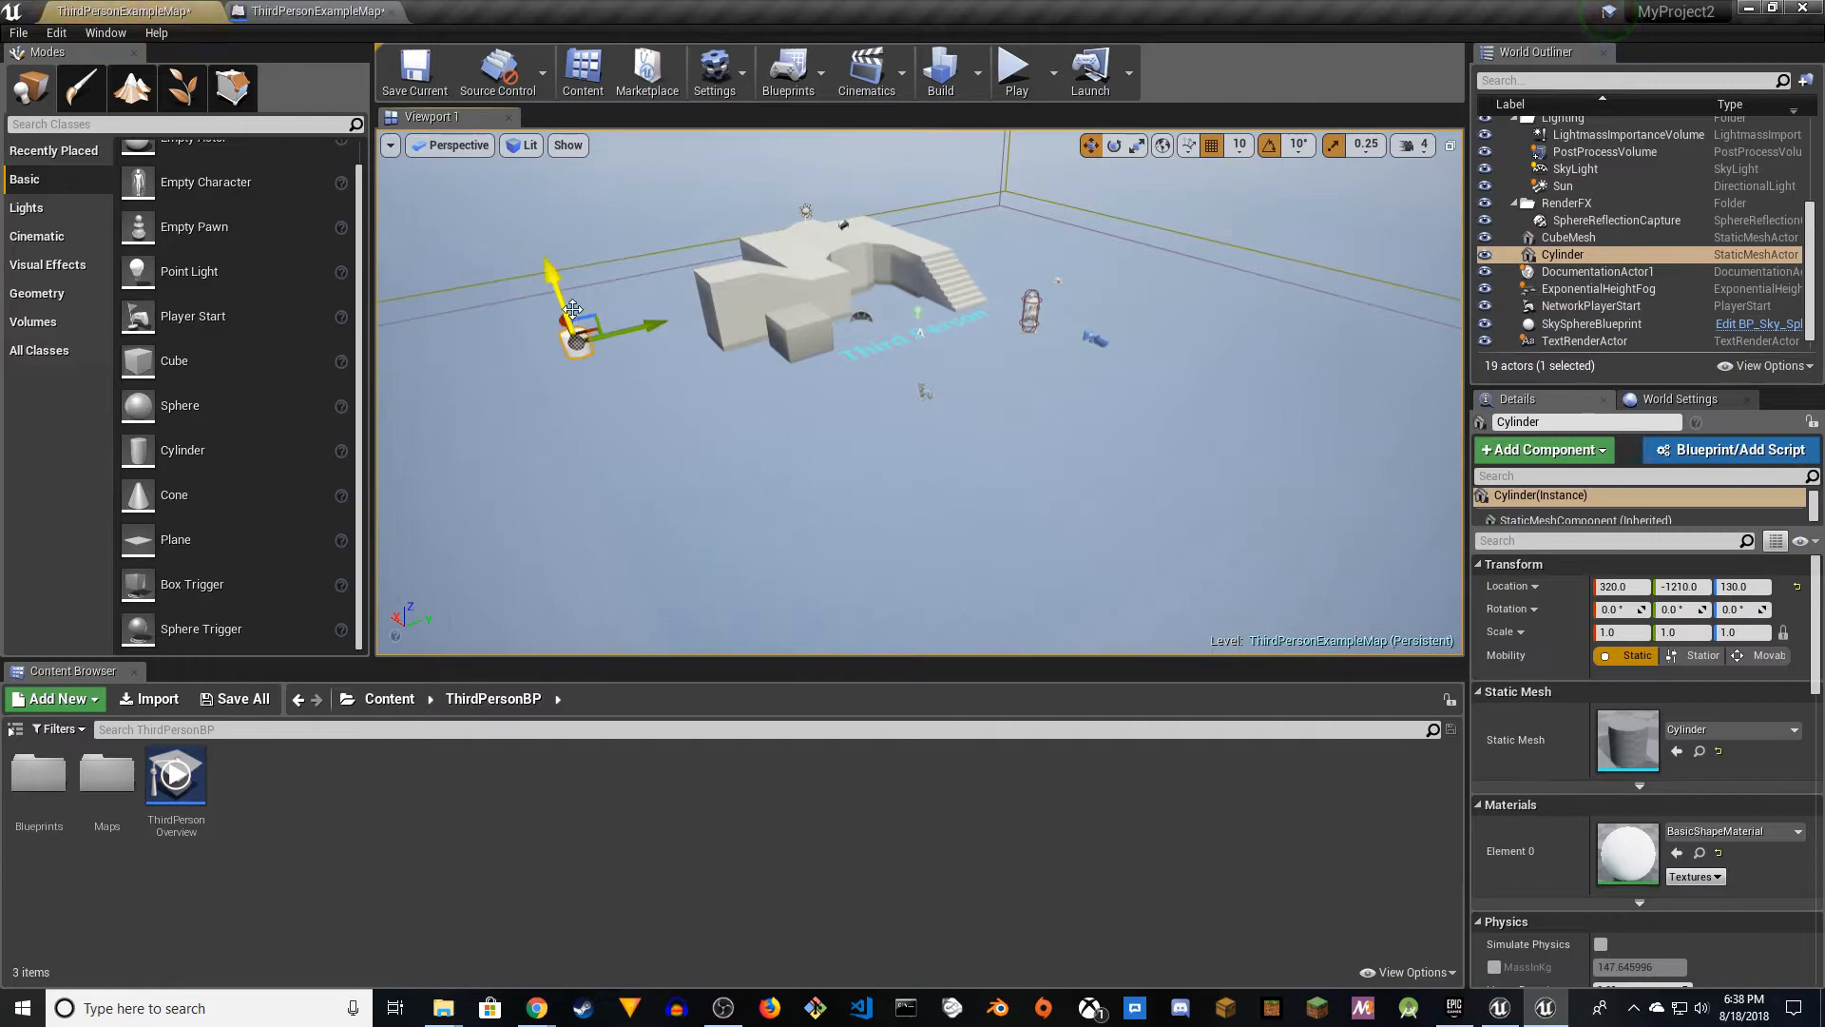
{"action": "right_click_drag", "start_coordinate": [576, 342], "coordinate": [523, 302]}
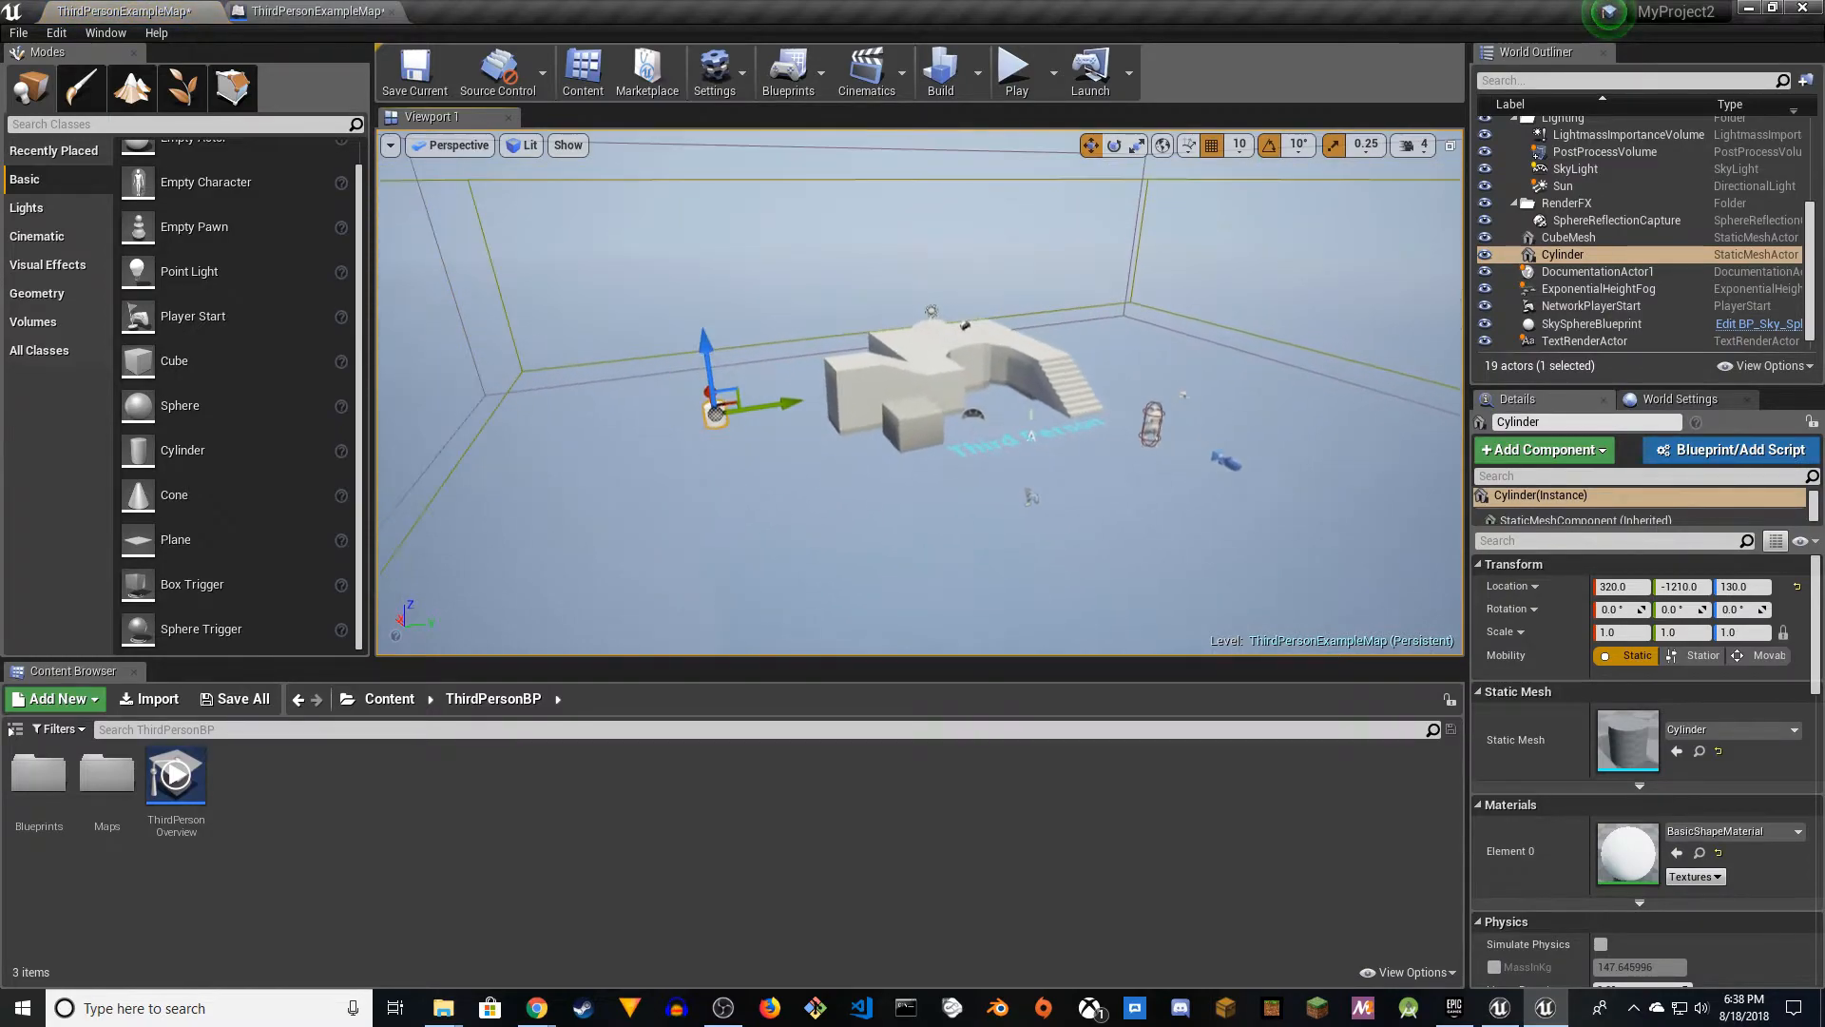
- Assign the M_Metal_Gold material to the cylinder and lower it to a Z location of 30
{"action": "left_click", "coordinate": [1725, 829]}
{"action": "type", "text": "gold"}
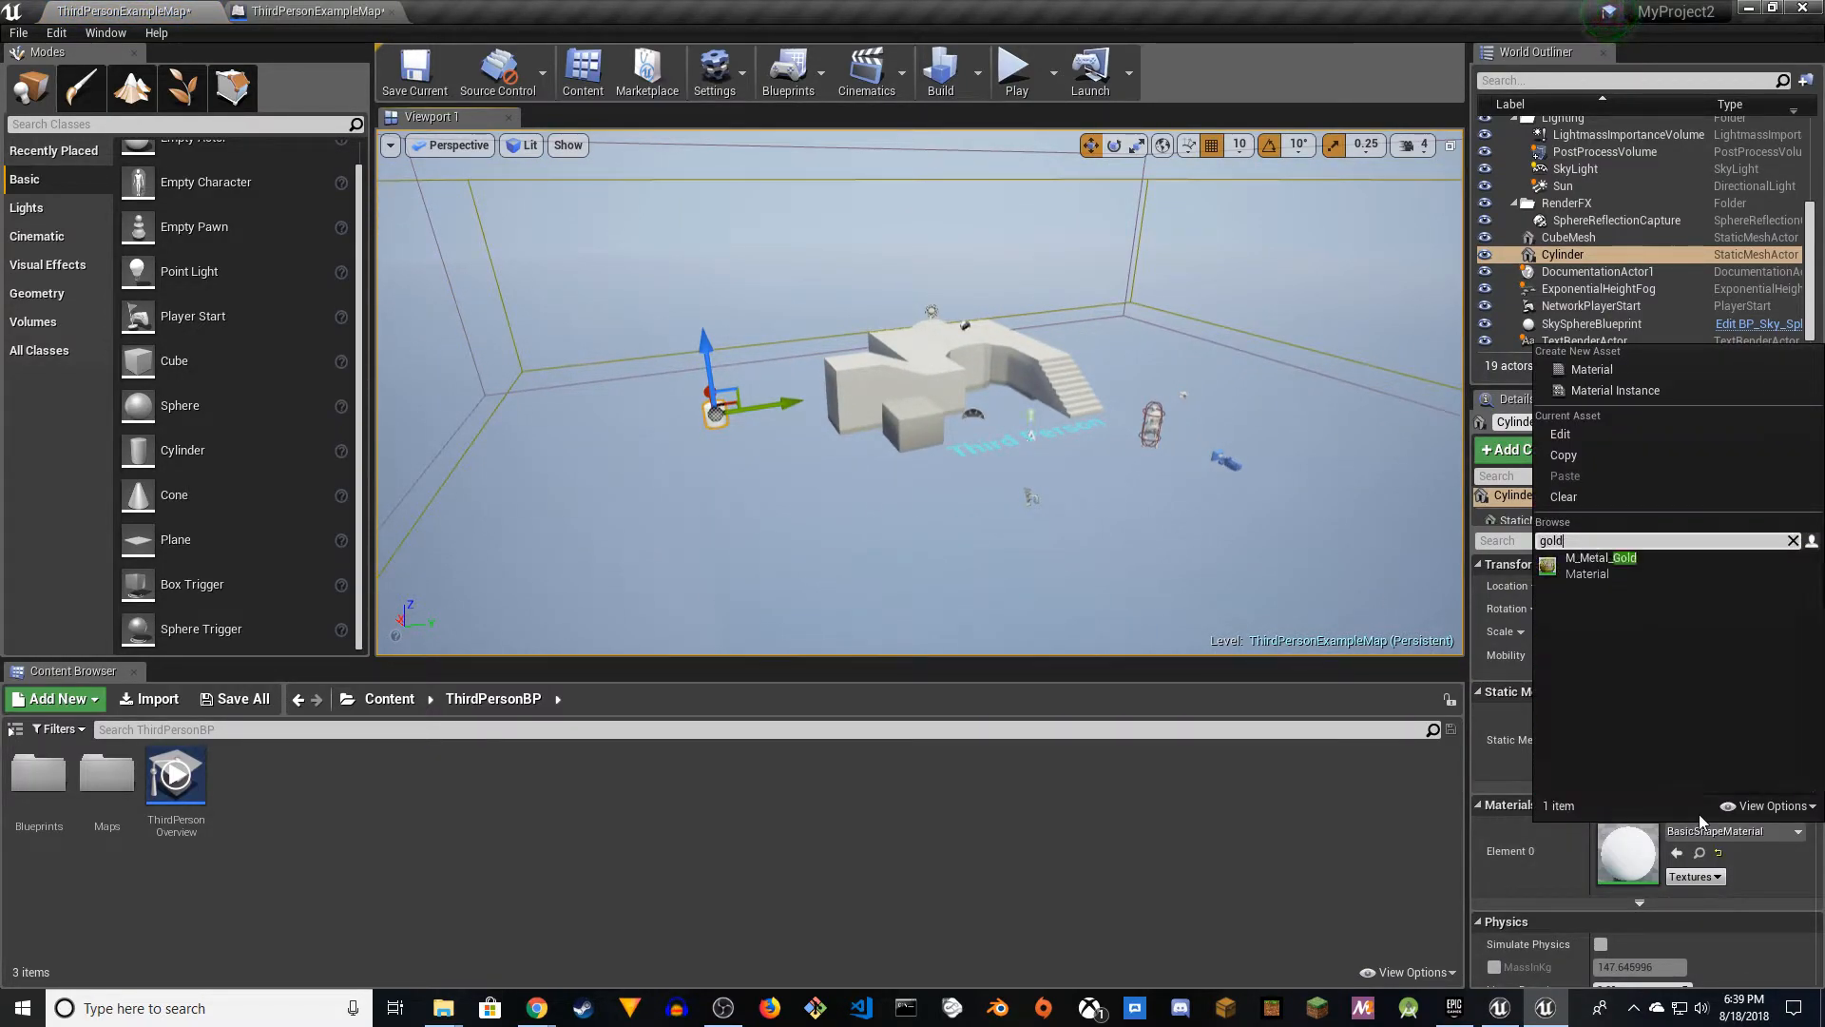
{"action": "left_click", "coordinate": [1637, 575]}
{"action": "left_click_drag", "start_coordinate": [715, 349], "coordinate": [719, 366]}
- Scale the cylinder into a tall pillar, 3.5 in X and Y and 24.5 in Z
{"action": "key", "text": "w"}
{"action": "right_click_drag", "start_coordinate": [672, 478], "coordinate": [669, 480]}
{"action": "key", "text": "e"}
{"action": "key", "text": "r"}
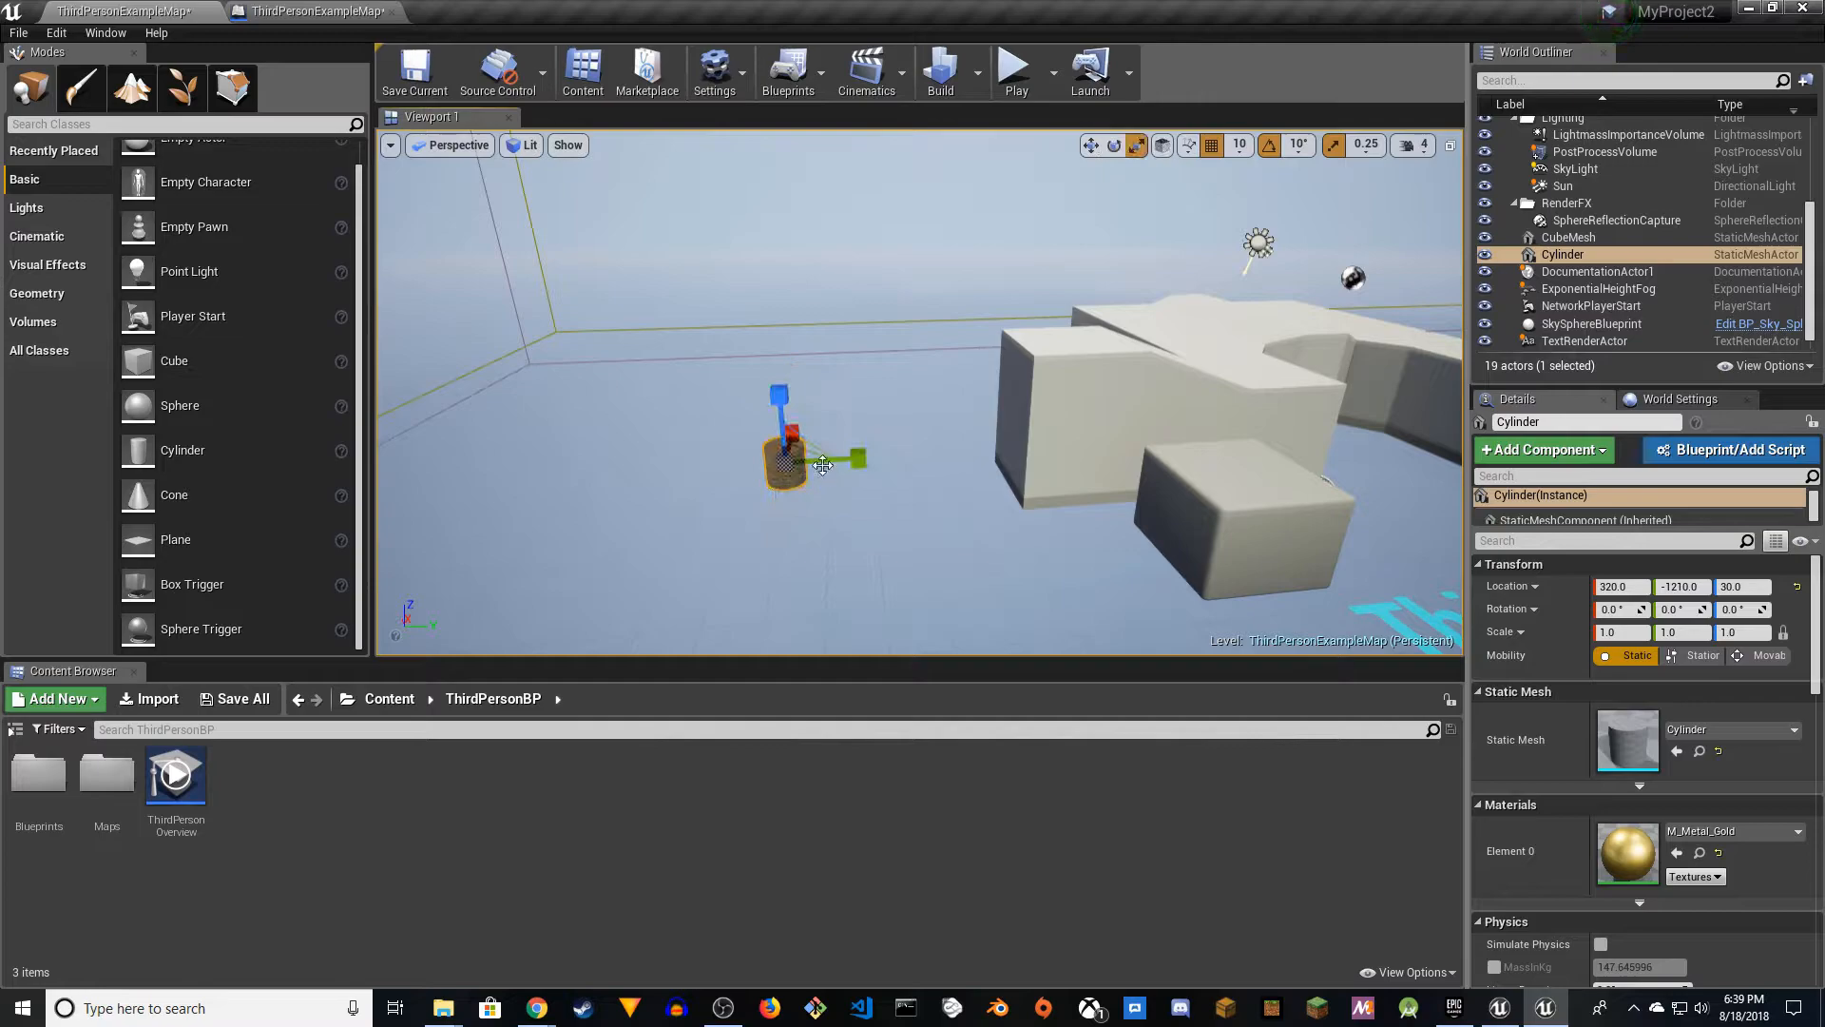
{"action": "left_click_drag", "start_coordinate": [785, 463], "coordinate": [775, 328]}
{"action": "mouse_move", "coordinate": [951, 610]}
{"action": "right_mouse_down"}
{"action": "mouse_move", "coordinate": [951, 580]}
{"action": "mouse_move", "coordinate": [951, 609]}
{"action": "right_mouse_up"}
{"action": "left_click_drag", "start_coordinate": [863, 414], "coordinate": [865, 280]}
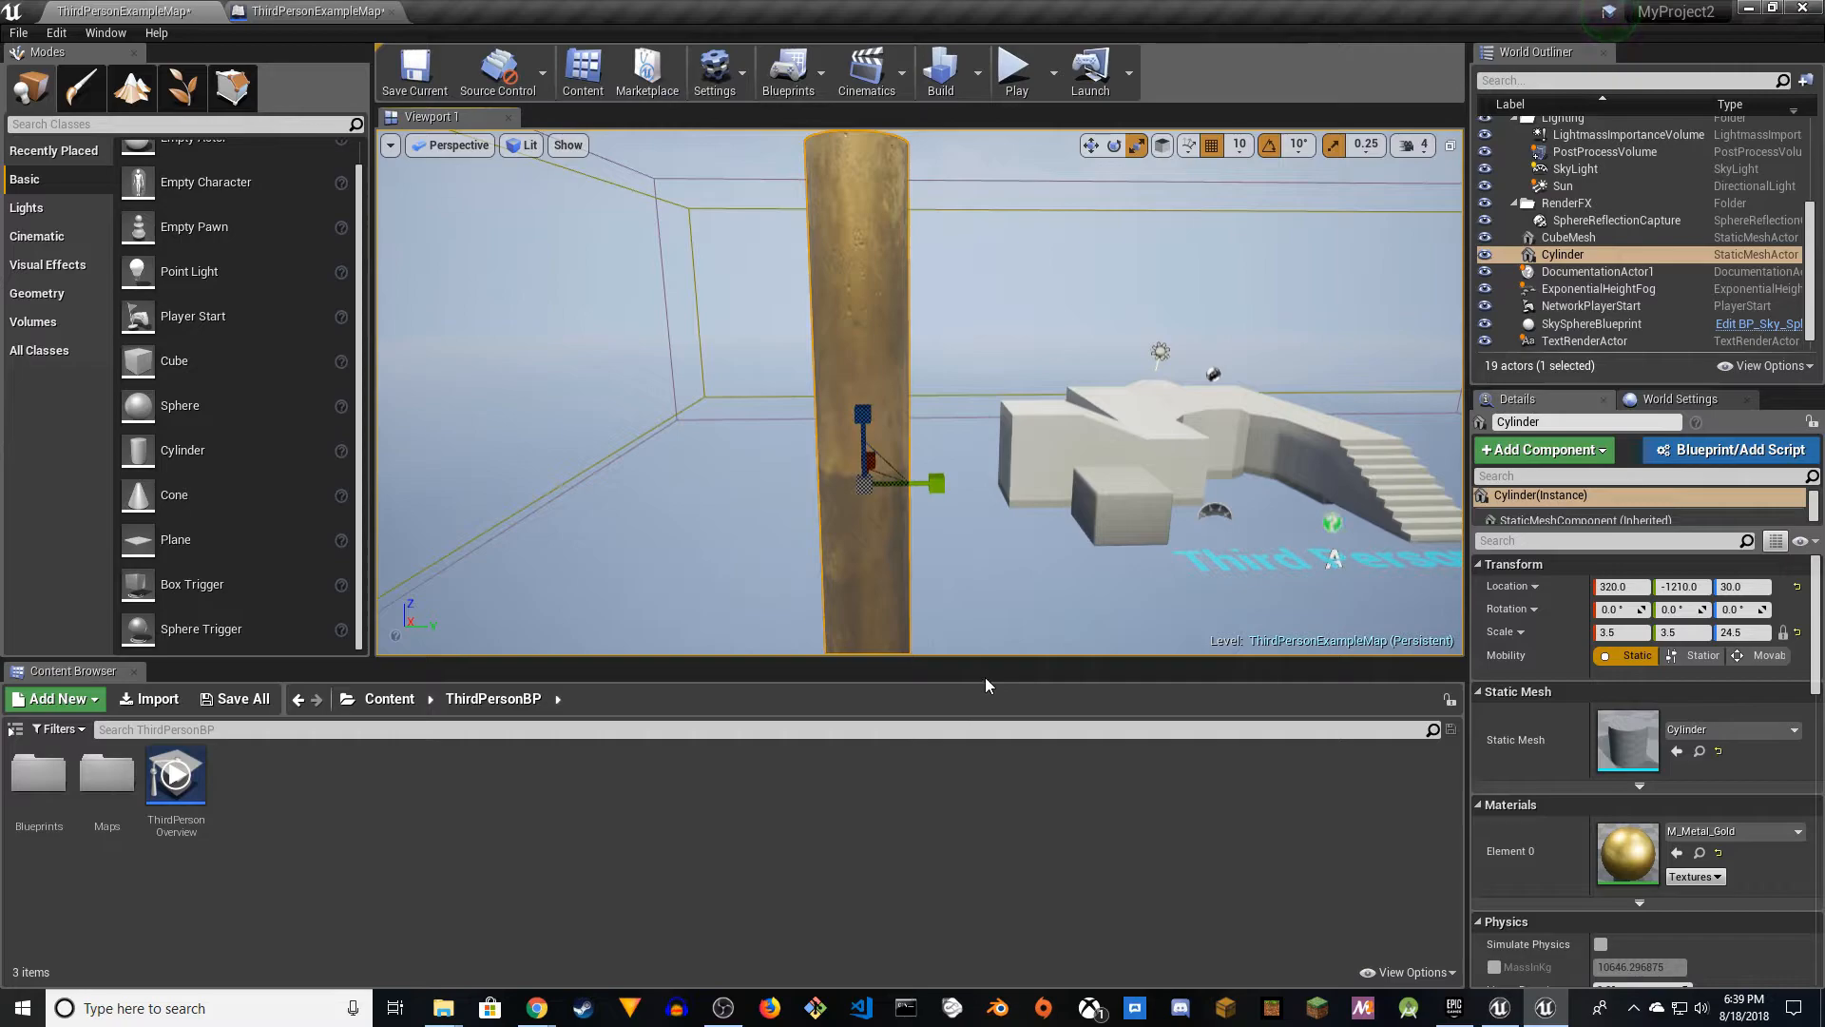
- Raise the gold pillar to a Z location of 1280
{"action": "key", "text": "e"}
{"action": "key", "text": "w"}
{"action": "left_click_drag", "start_coordinate": [862, 438], "coordinate": [860, 107]}
{"action": "right_click_drag", "start_coordinate": [861, 285], "coordinate": [803, 336]}
{"action": "key", "text": "s"}
{"action": "key", "text": "s"}
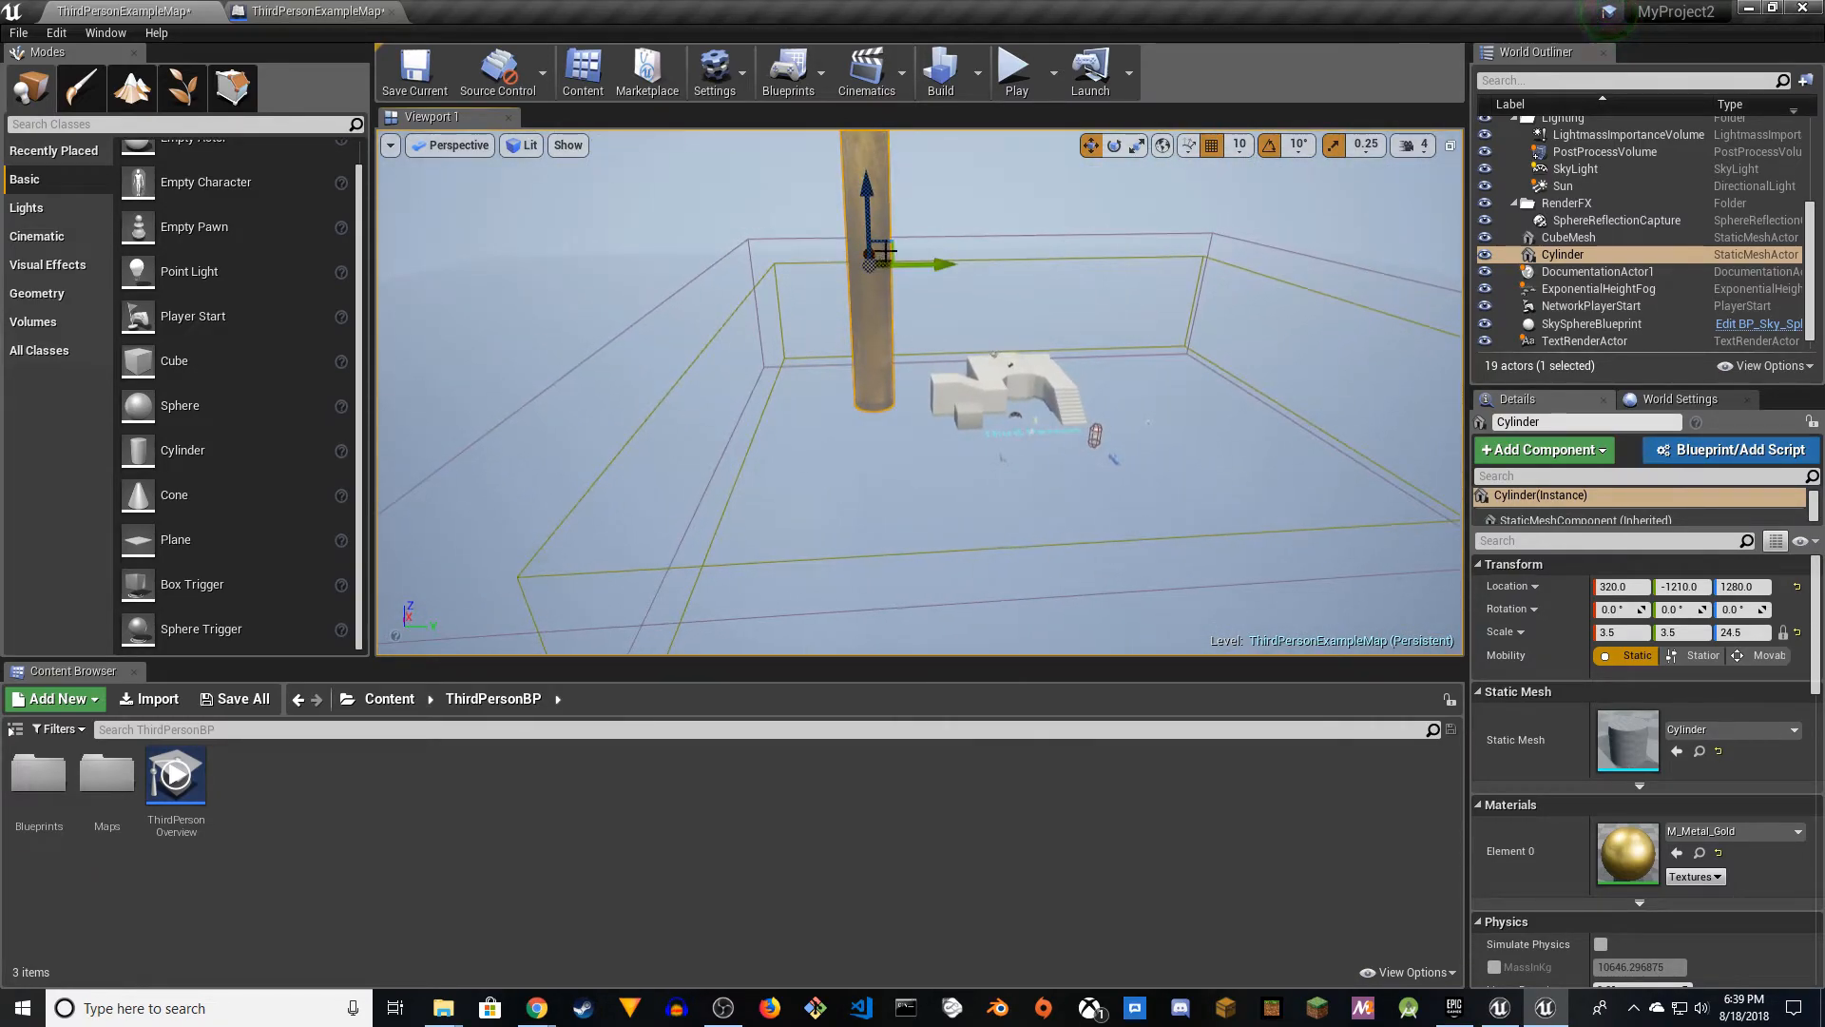
- Duplicate the gold pillar three times, placing the copies so that four pillars surround the walkway geometry
{"action": "key", "text": "ctrl+w"}
{"action": "left_click_drag", "start_coordinate": [931, 266], "coordinate": [1168, 325]}
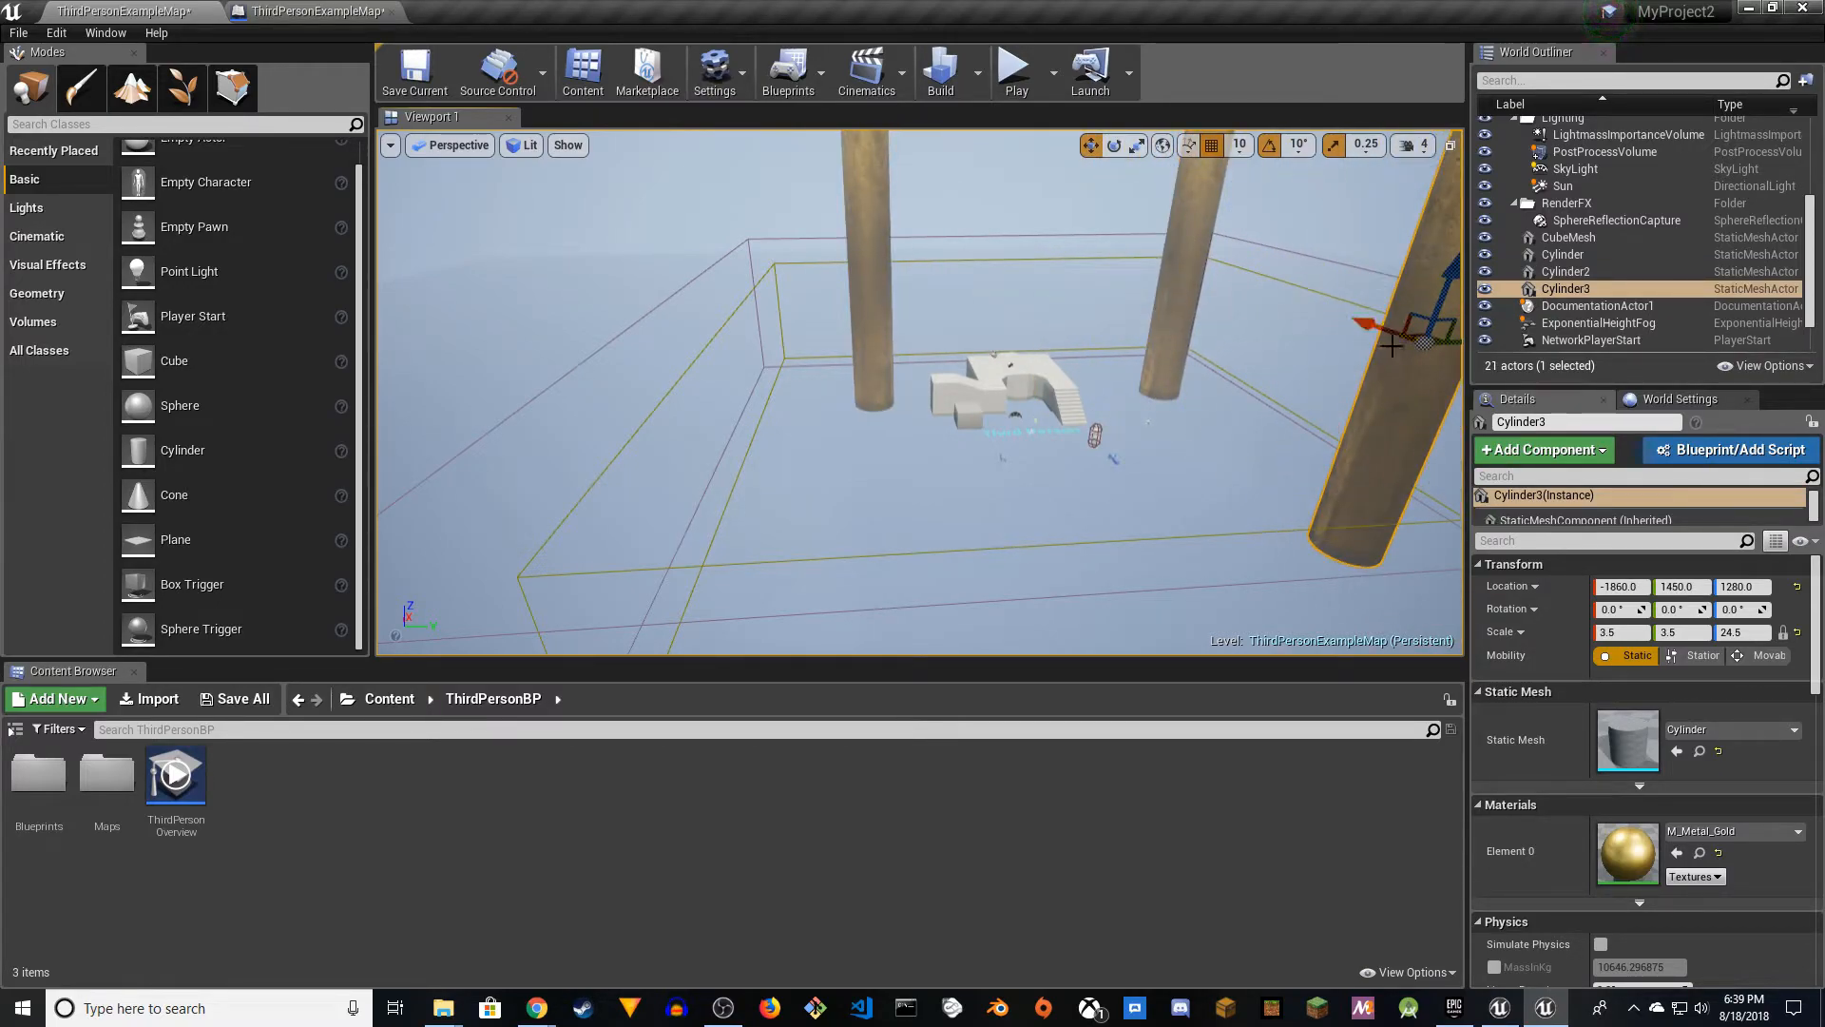
{"action": "left_click_drag", "start_coordinate": [1386, 331], "coordinate": [845, 361], "text": "alt"}
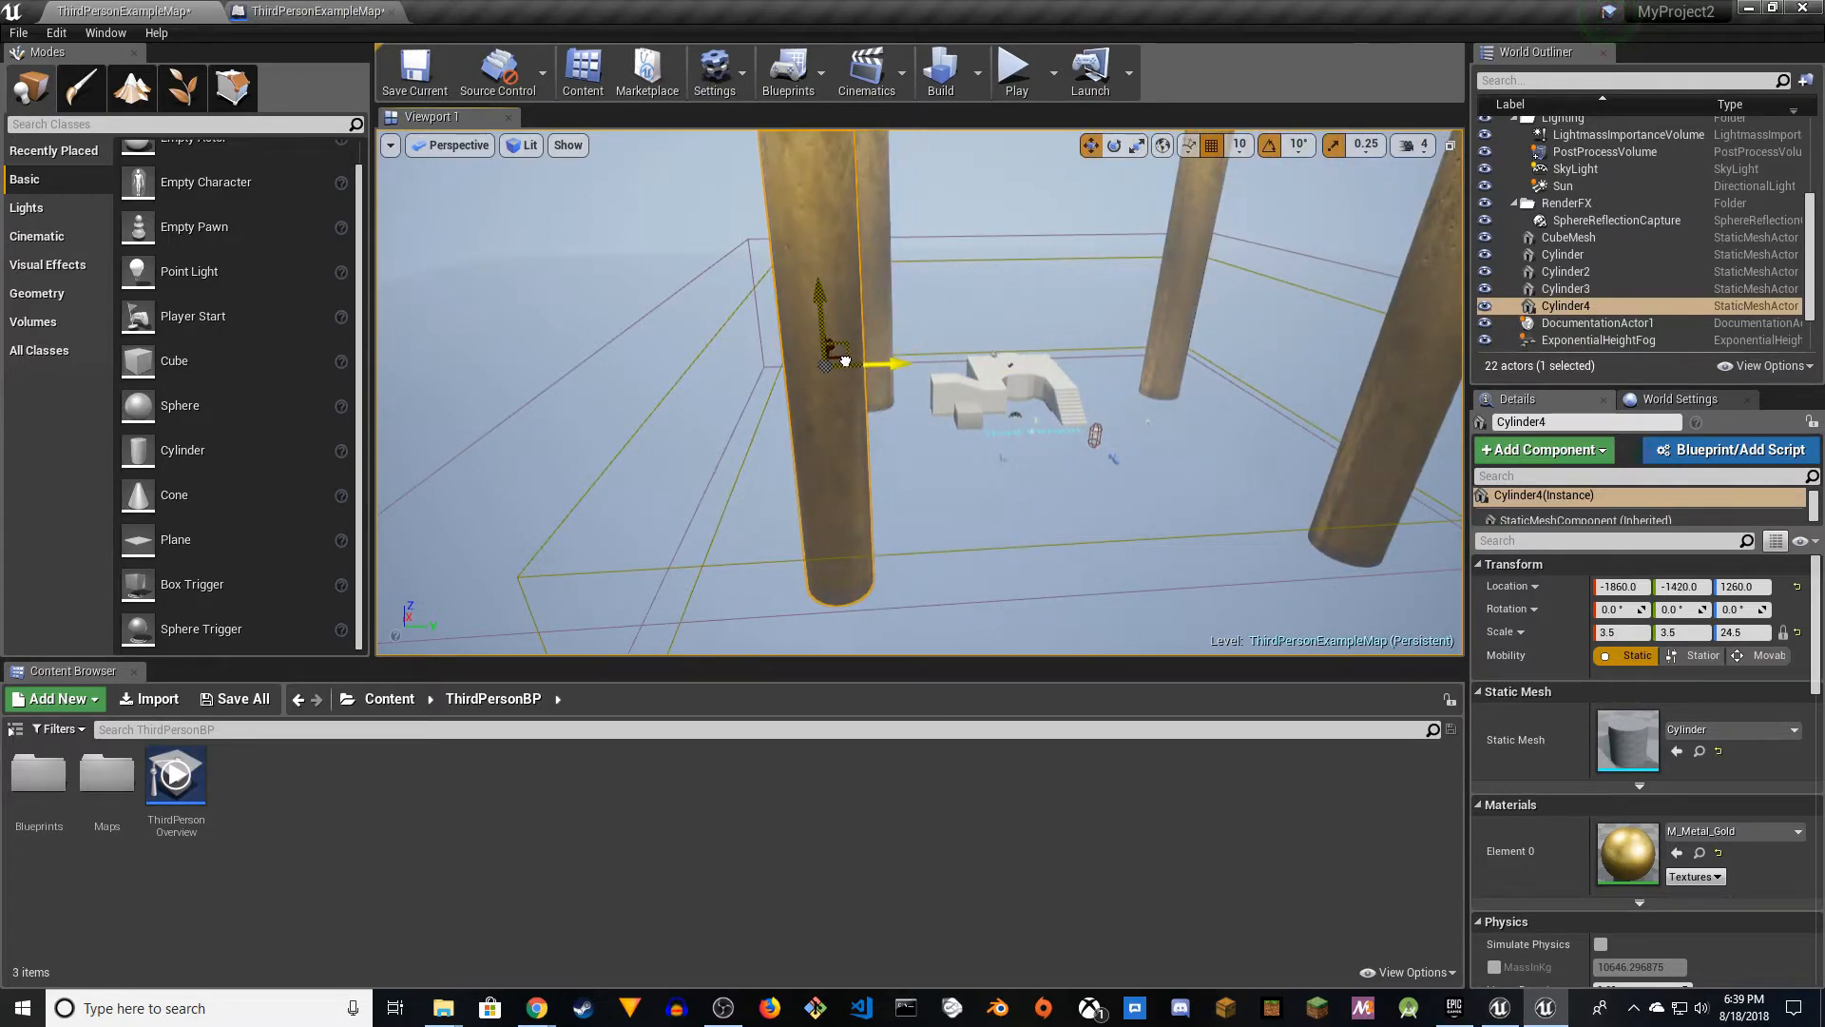
- Play-test the level, running the character around the pillars to examine the moving sun and the fog, and stop
{"action": "key", "text": "a"}
{"action": "right_click_drag", "start_coordinate": [960, 431], "coordinate": [1286, 495]}
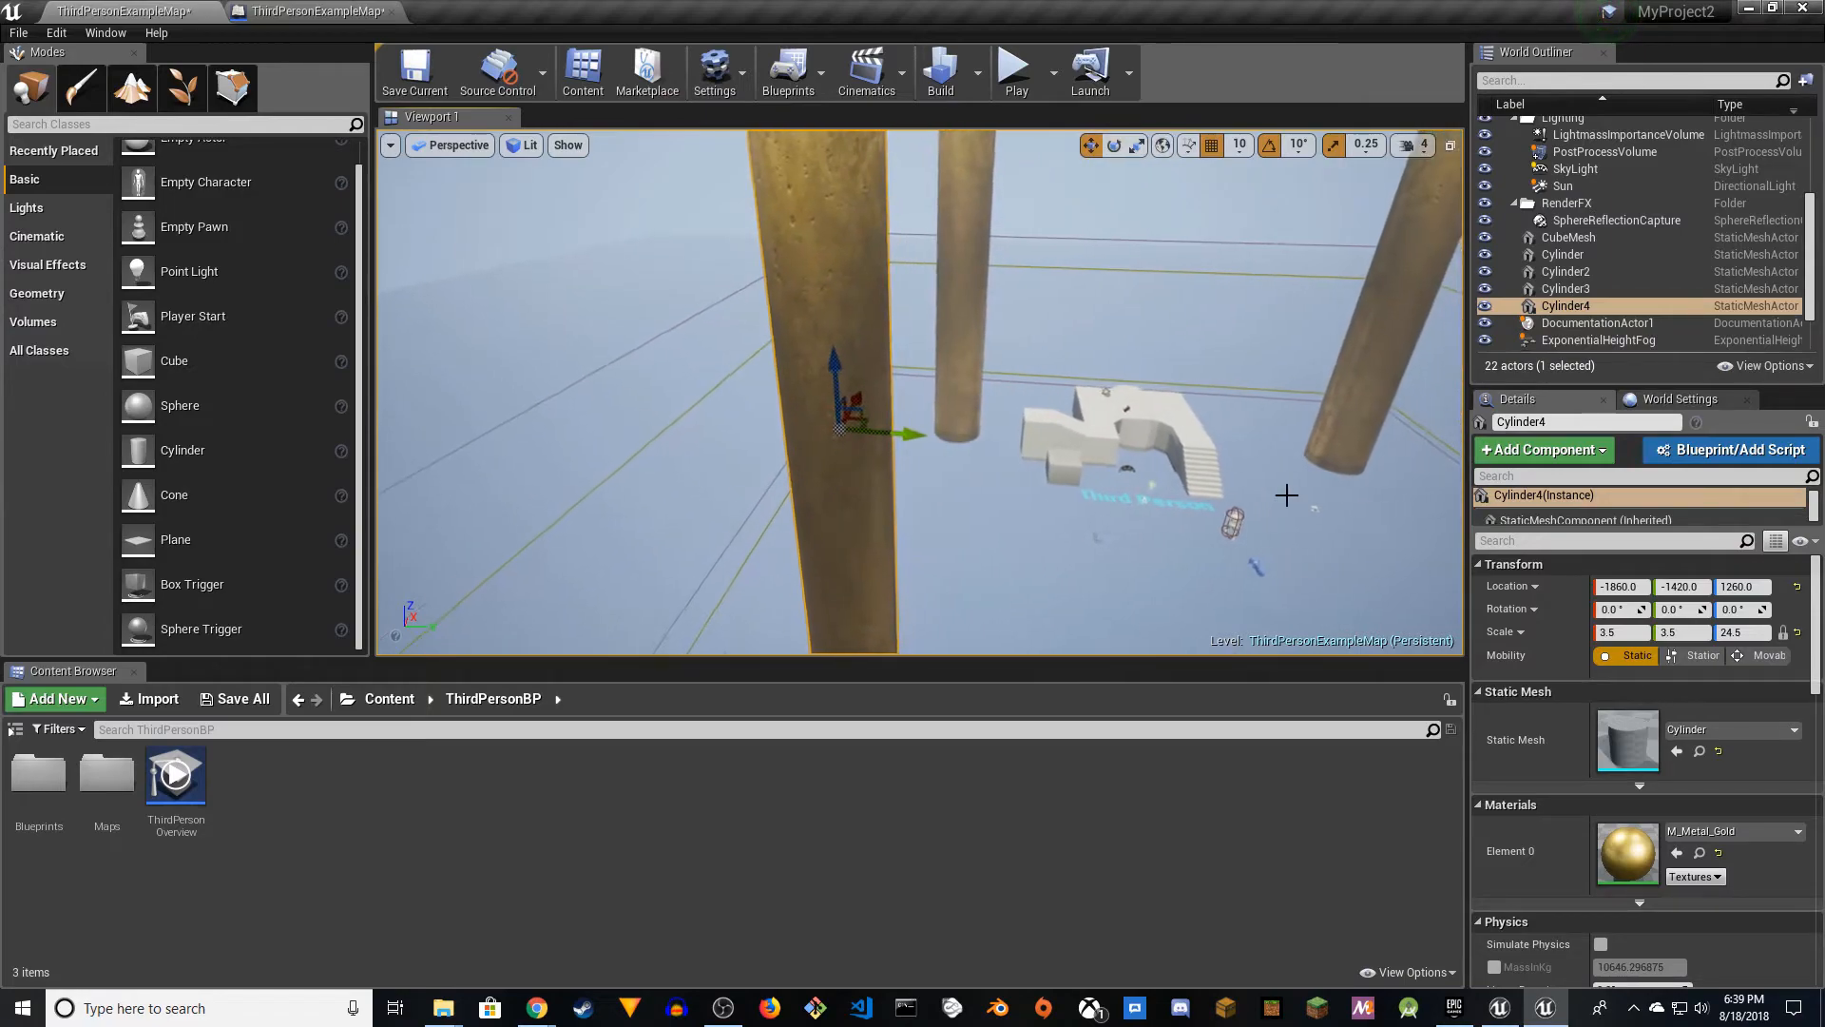
{"action": "left_click", "coordinate": [1014, 70]}
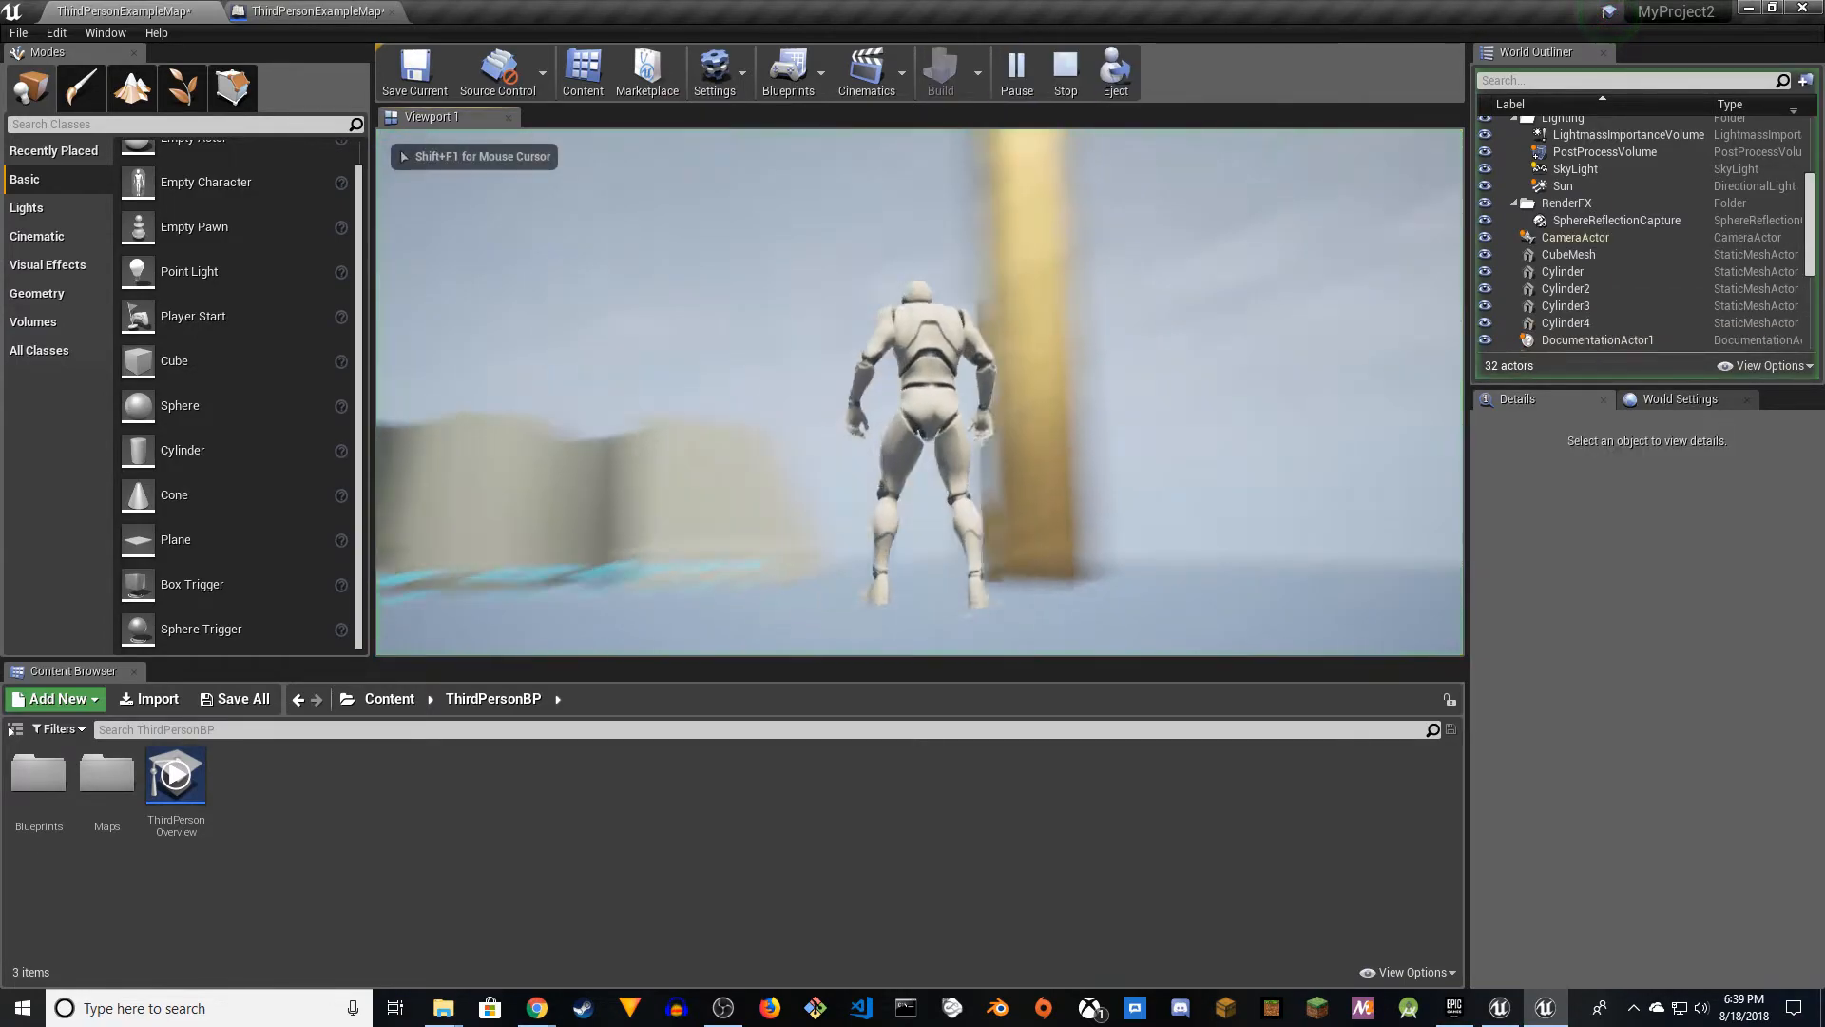
{"action": "key", "text": "w"}
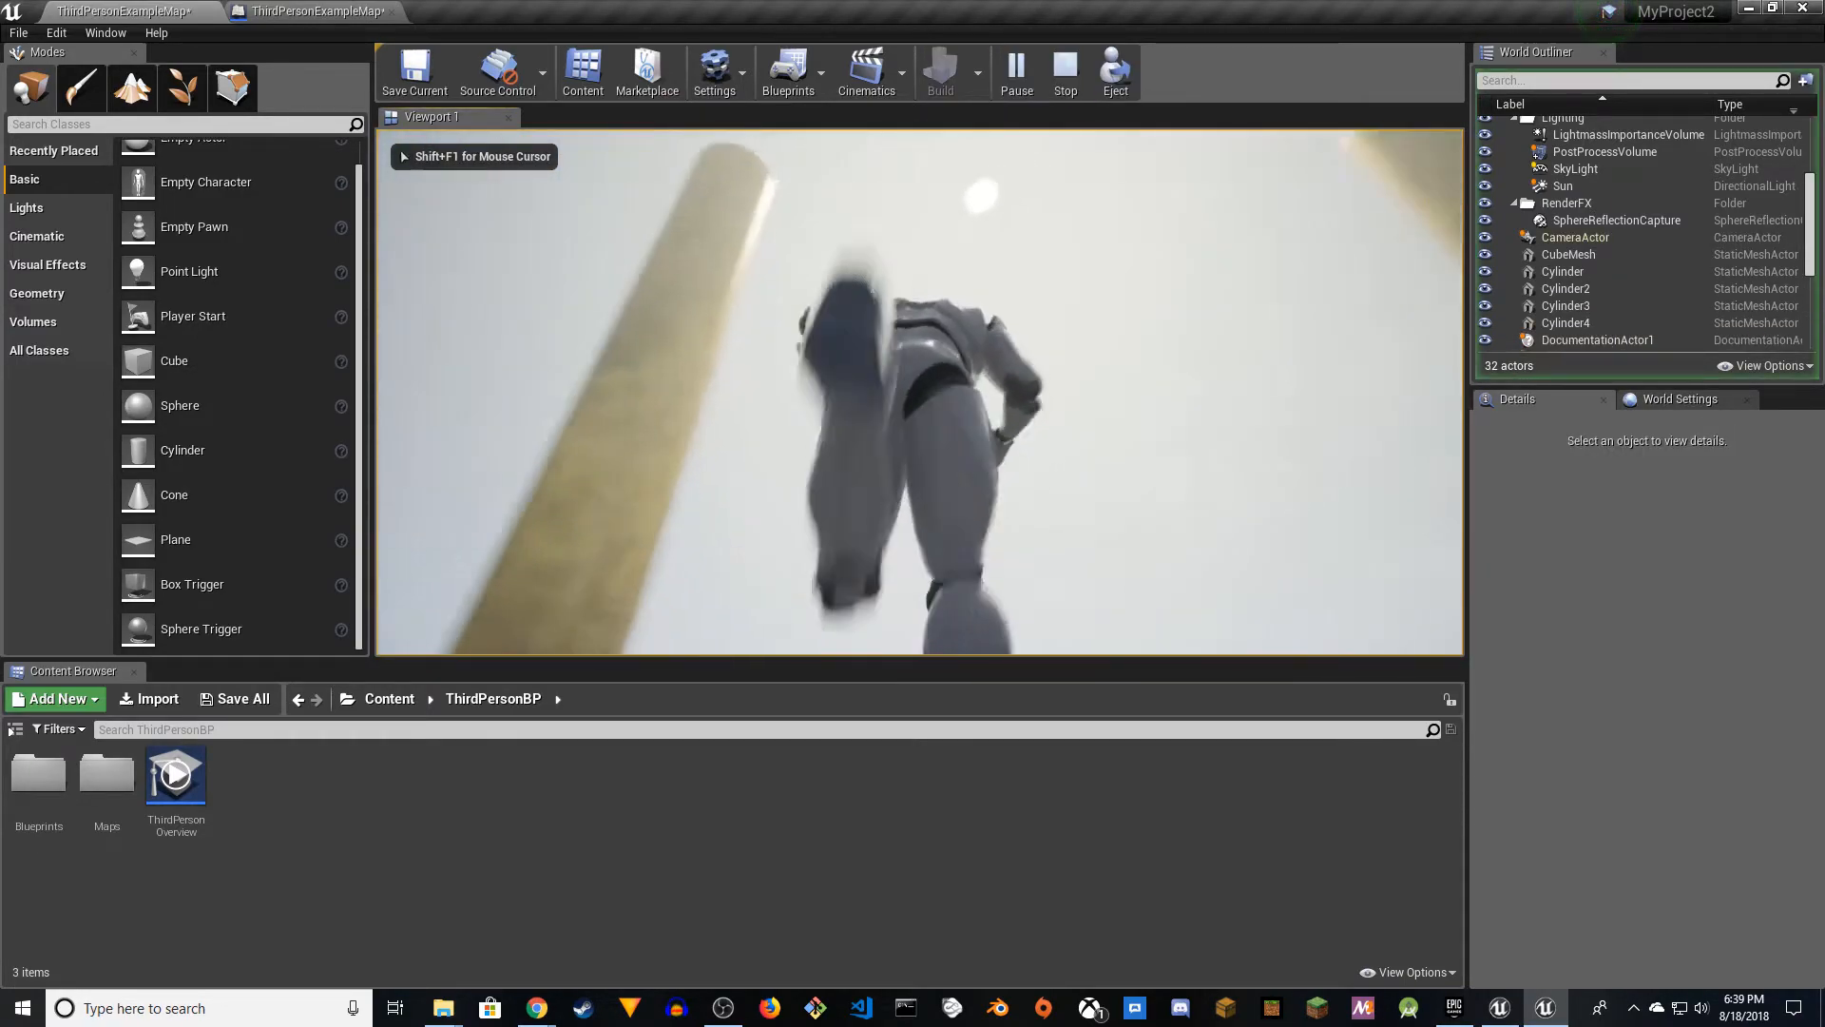
{"action": "key", "text": "w"}
{"action": "key", "text": "w"}
{"action": "key", "text": "a"}
{"action": "key", "text": "d"}
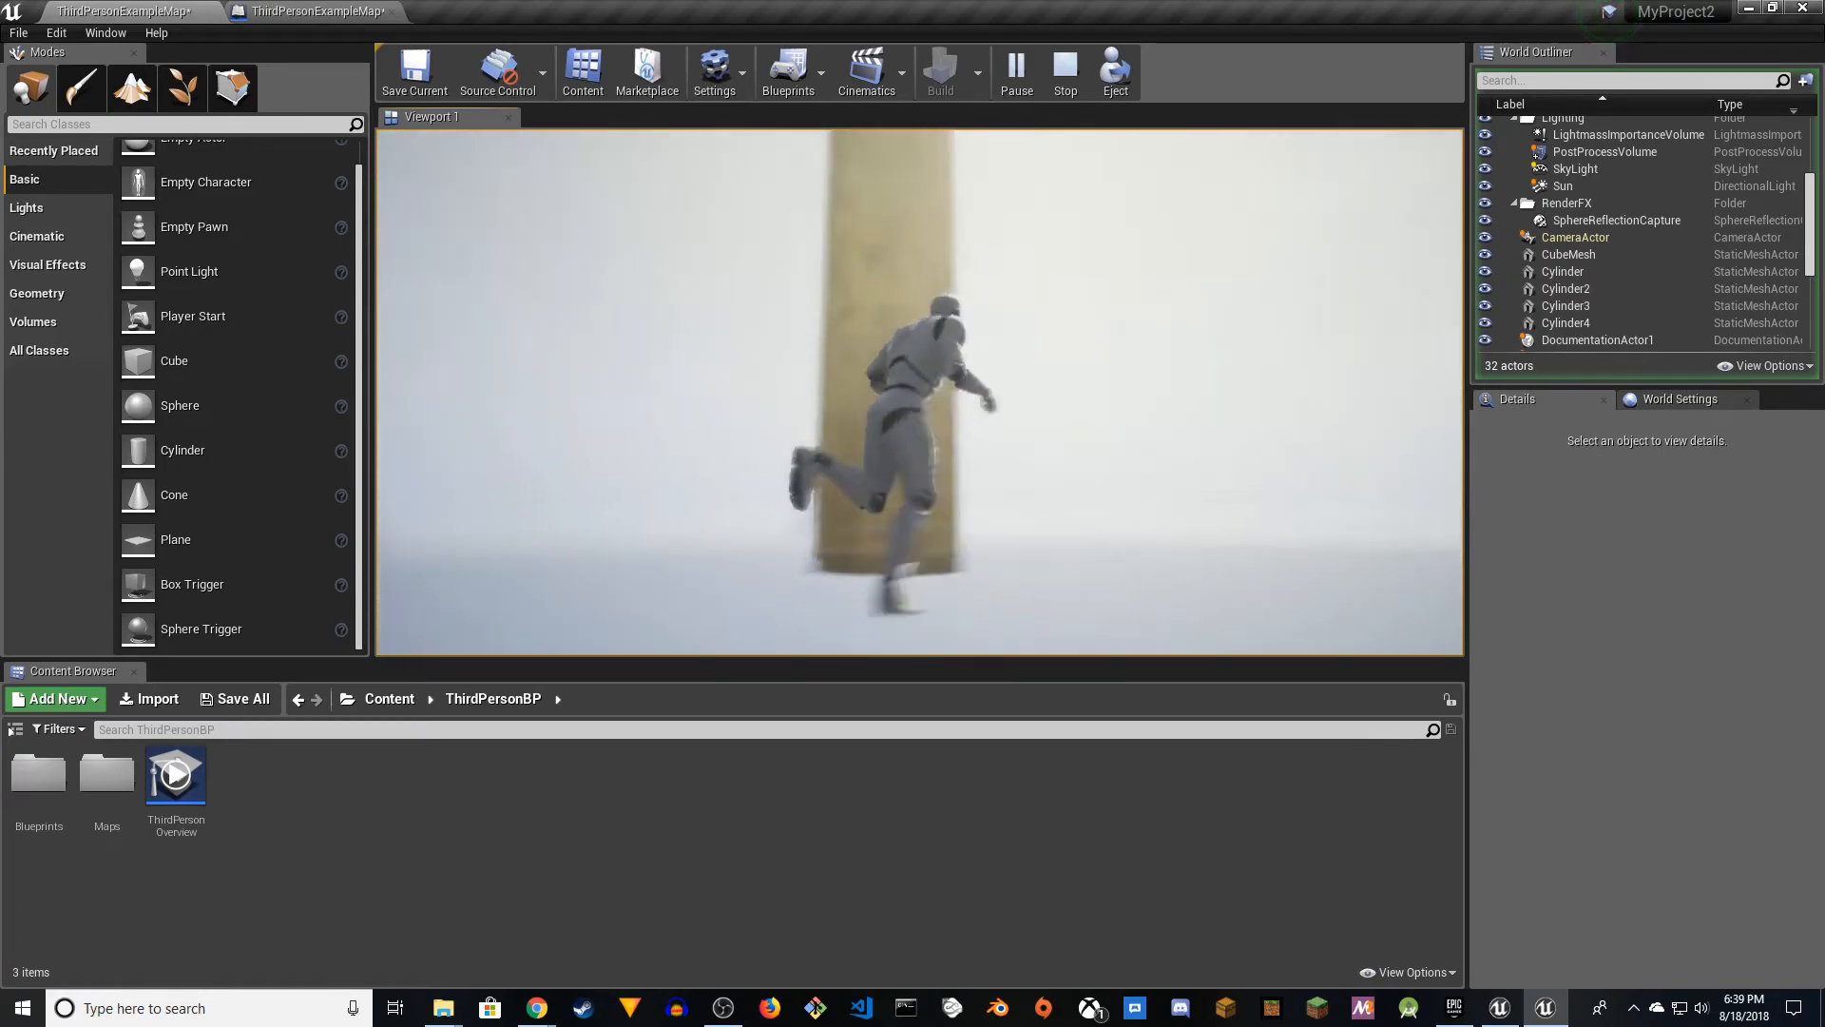
{"action": "key", "text": "s"}
{"action": "key", "text": "w"}
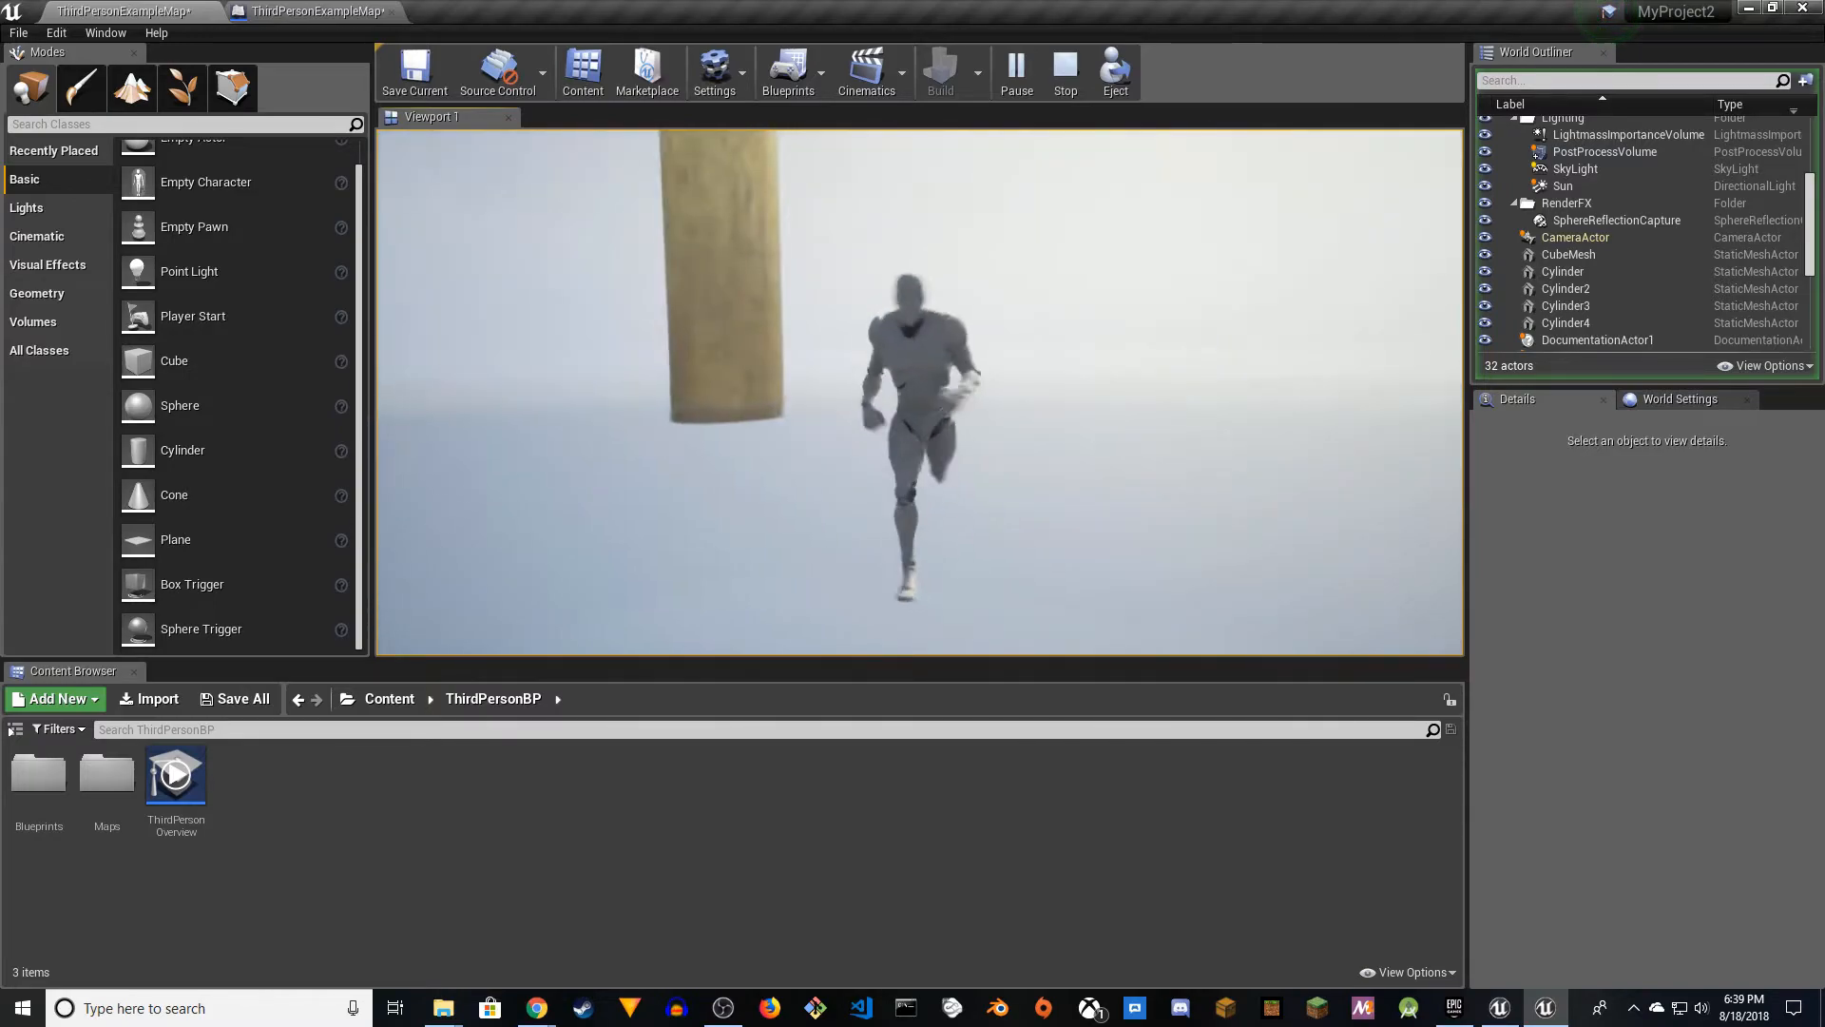
{"action": "key", "text": "a"}
{"action": "key", "text": "a"}
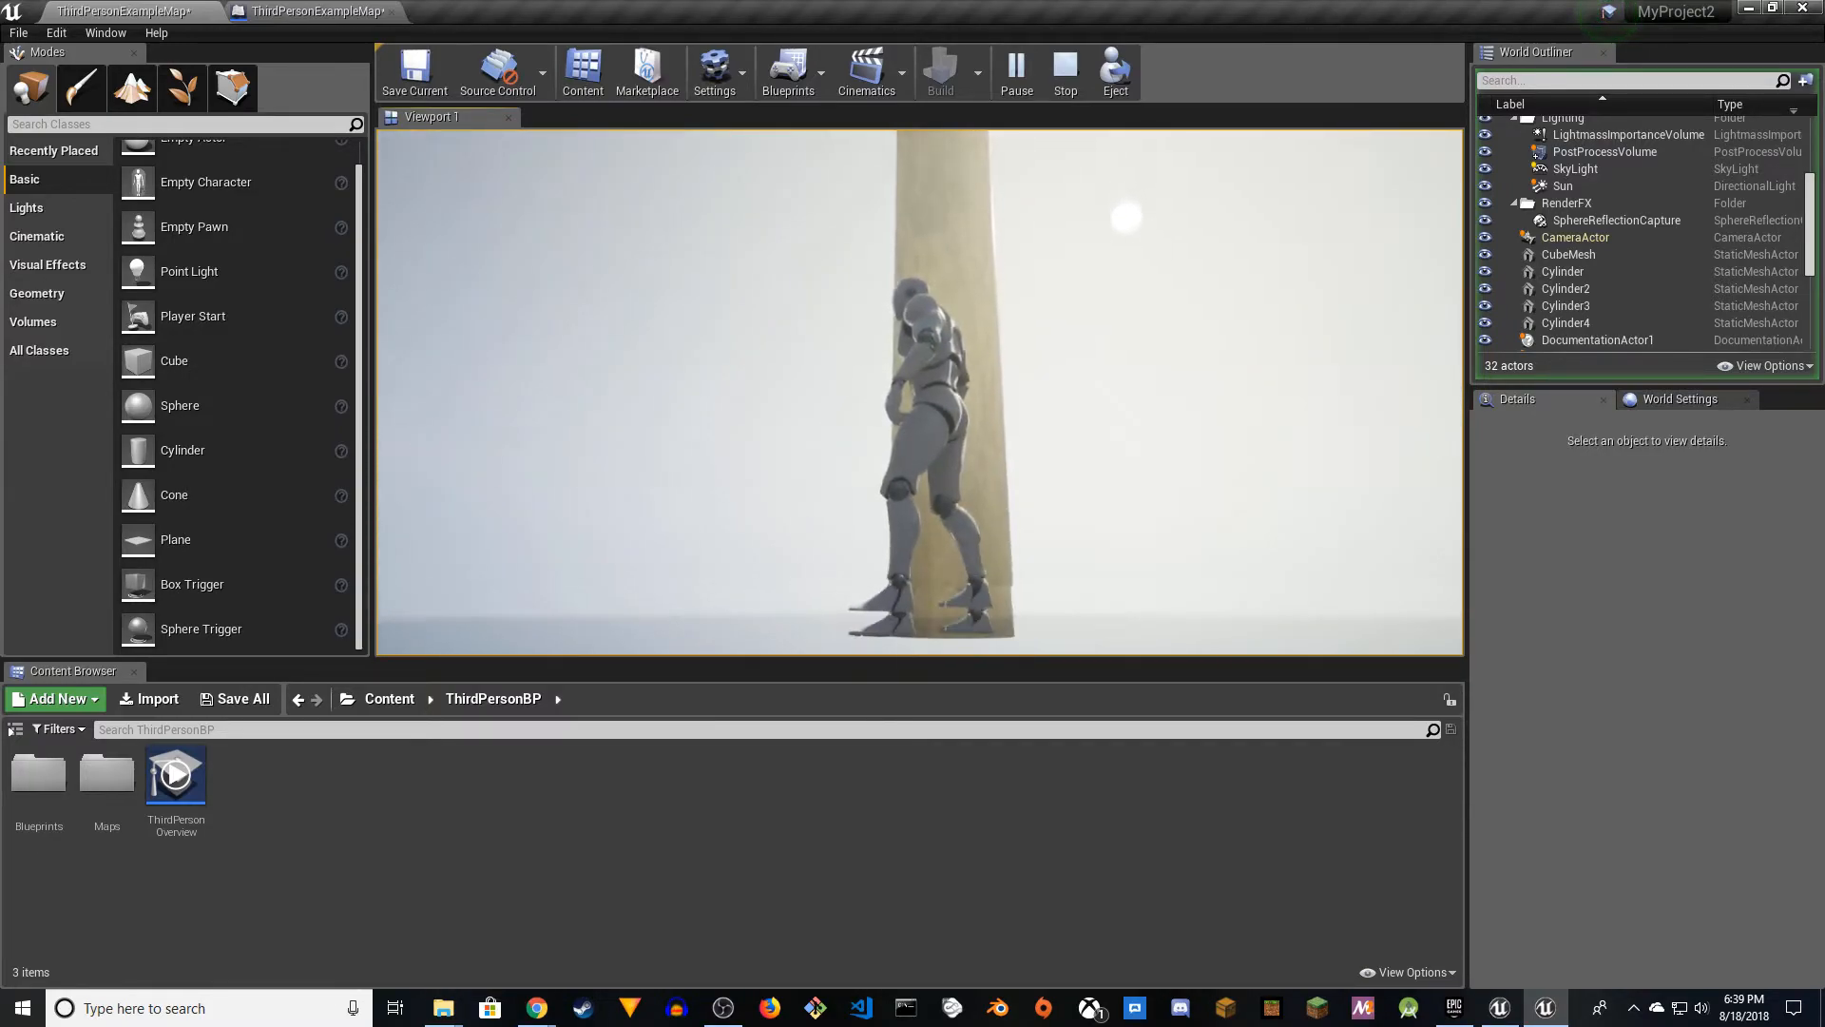
{"action": "key", "text": "w"}
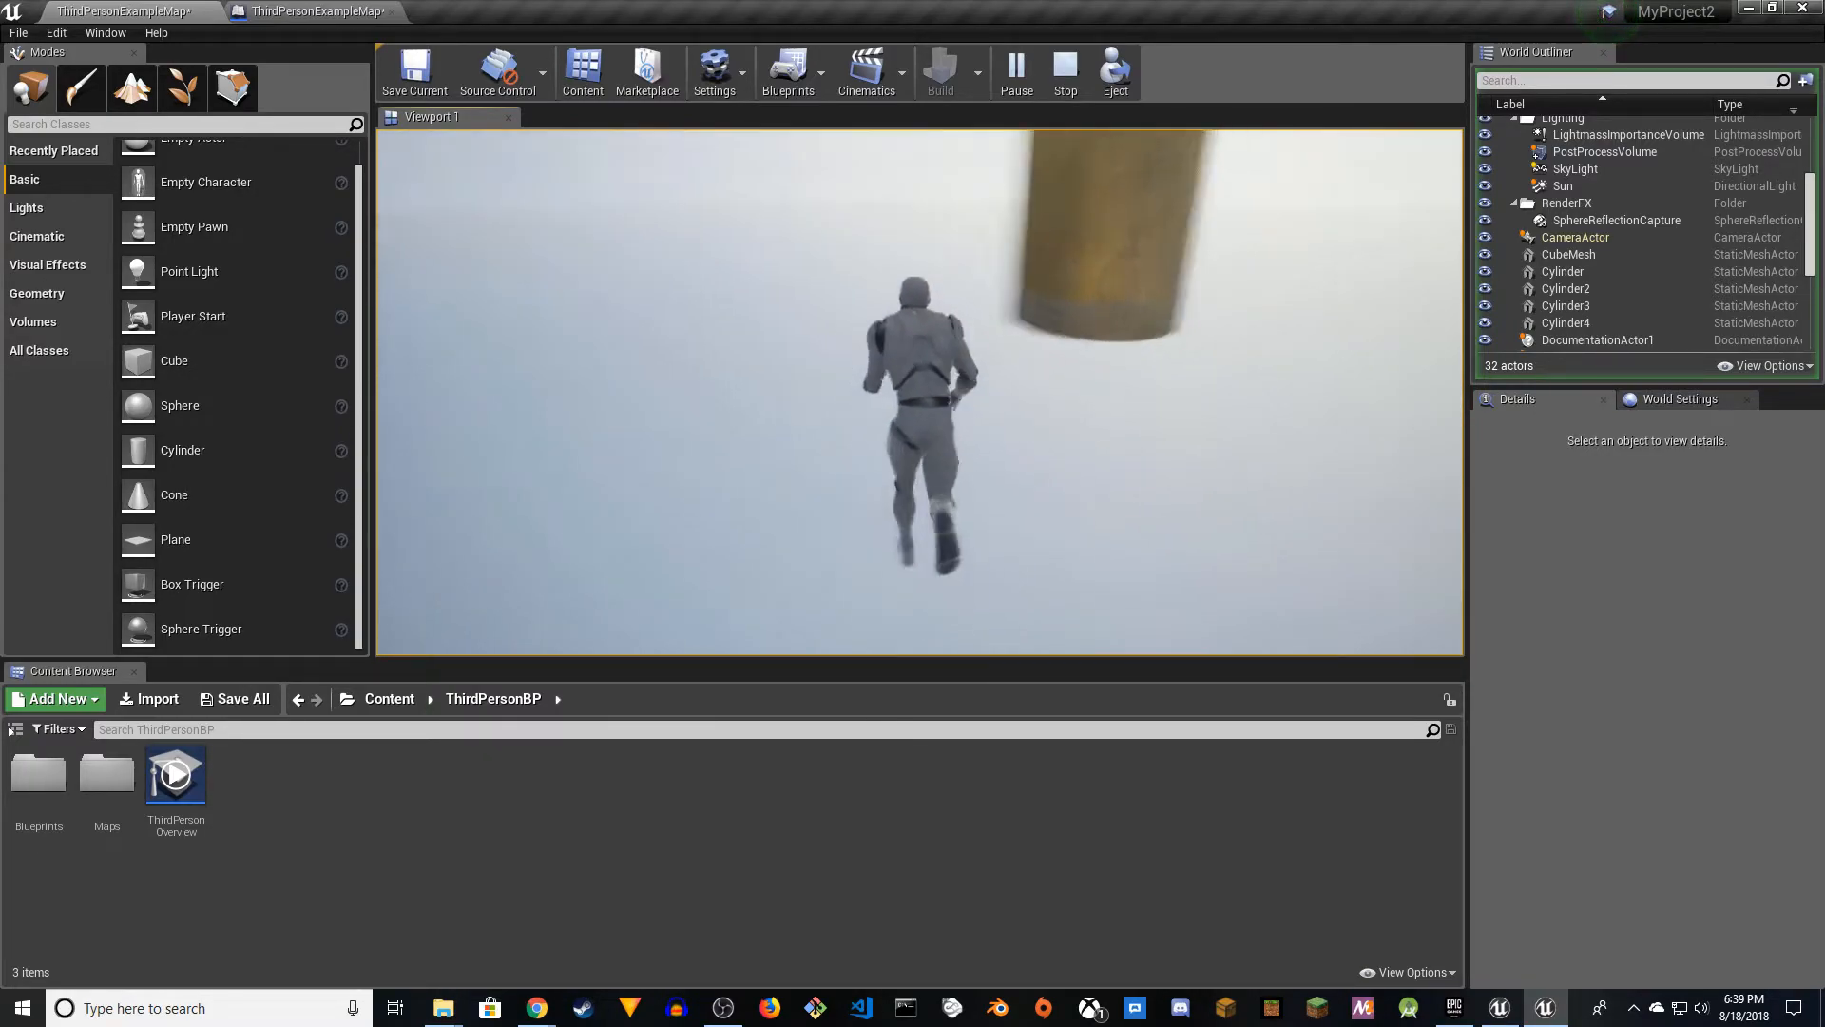
{"action": "key", "text": "Escape"}
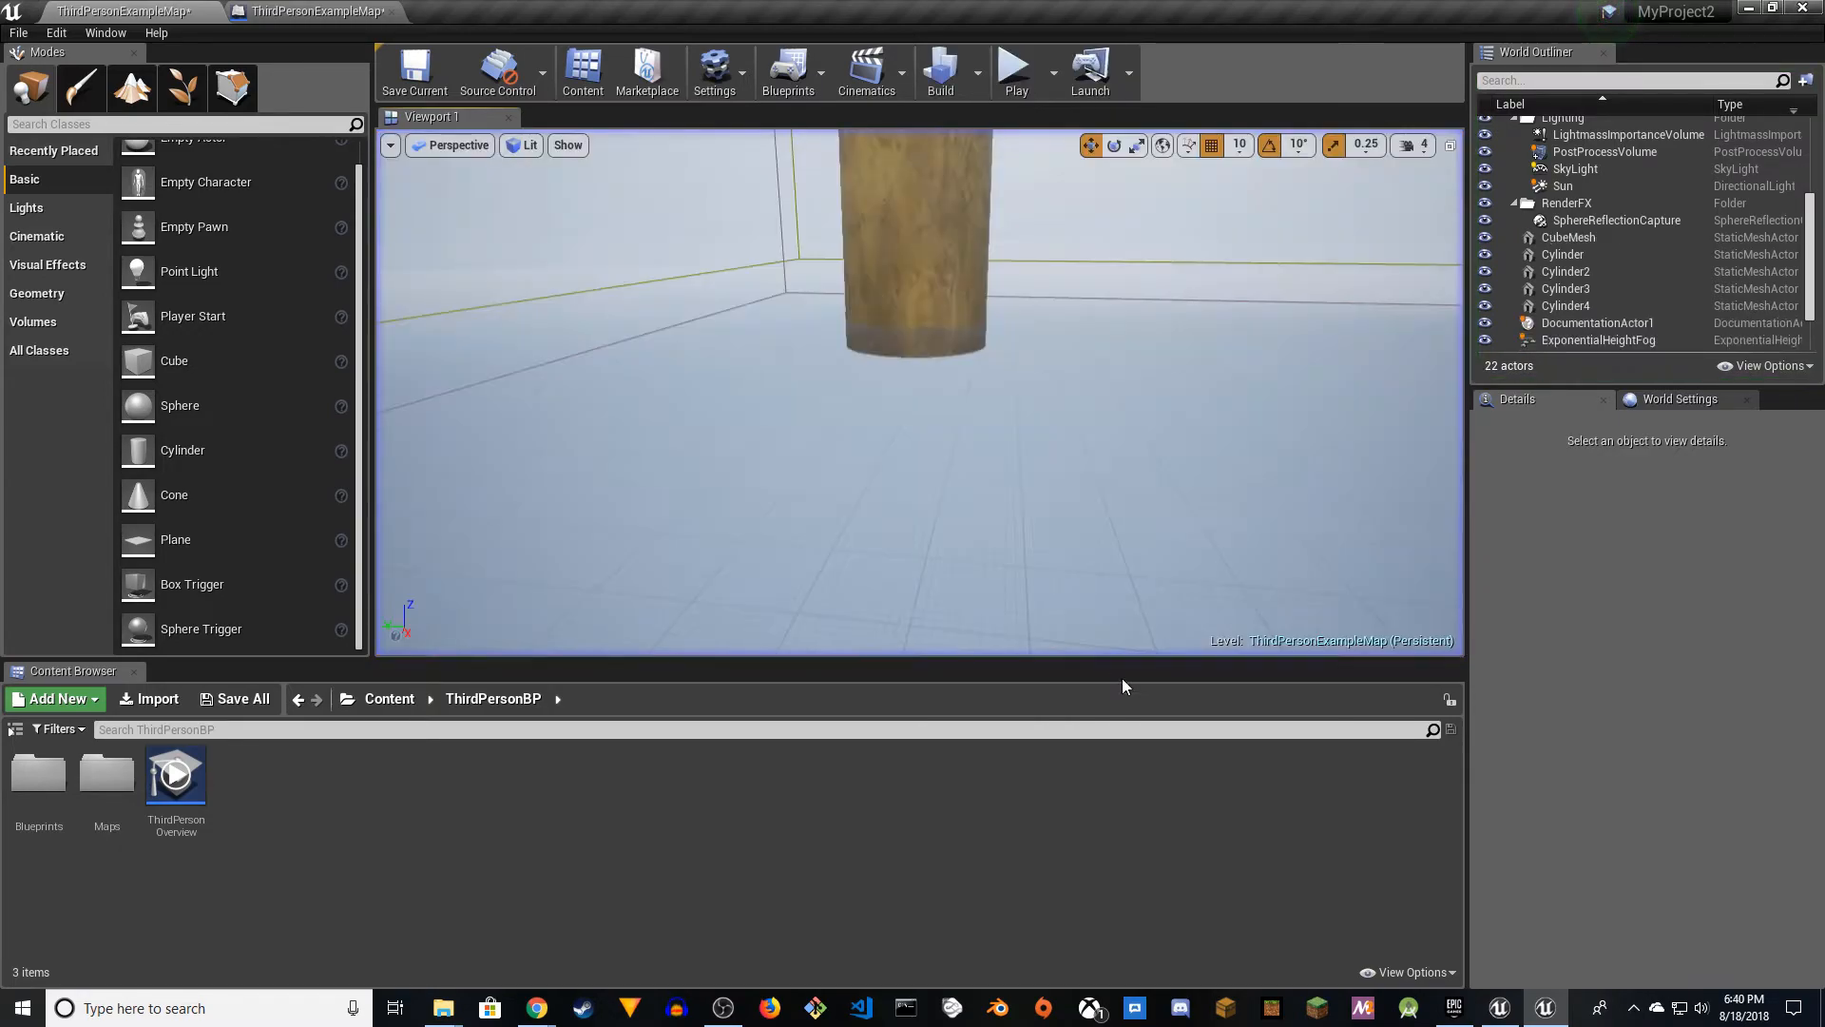
- Apply the M_Ground_Grass material to the Floor
{"action": "left_click", "coordinate": [847, 442]}
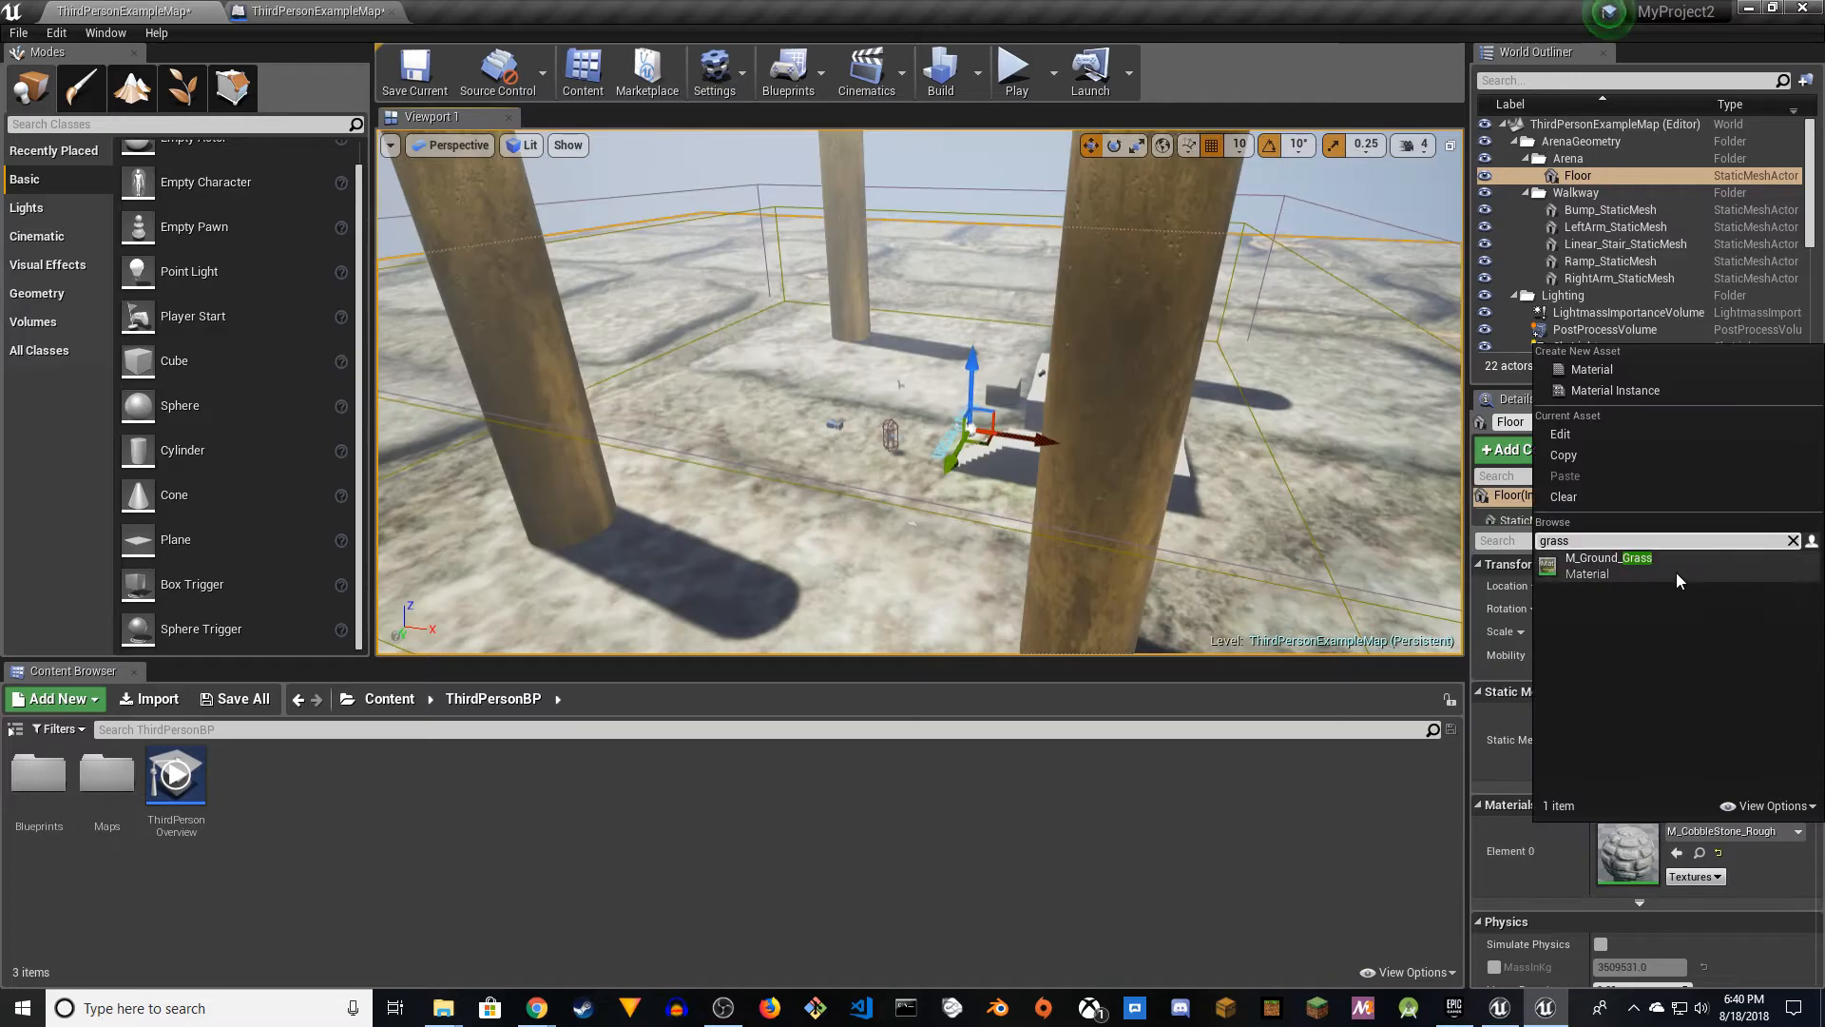
{"action": "left_click", "coordinate": [1677, 574]}
- Play-test the level, running the character across the grass floor and around the pillars to examine the fog and changing sunlight
{"action": "left_click", "coordinate": [1015, 74]}
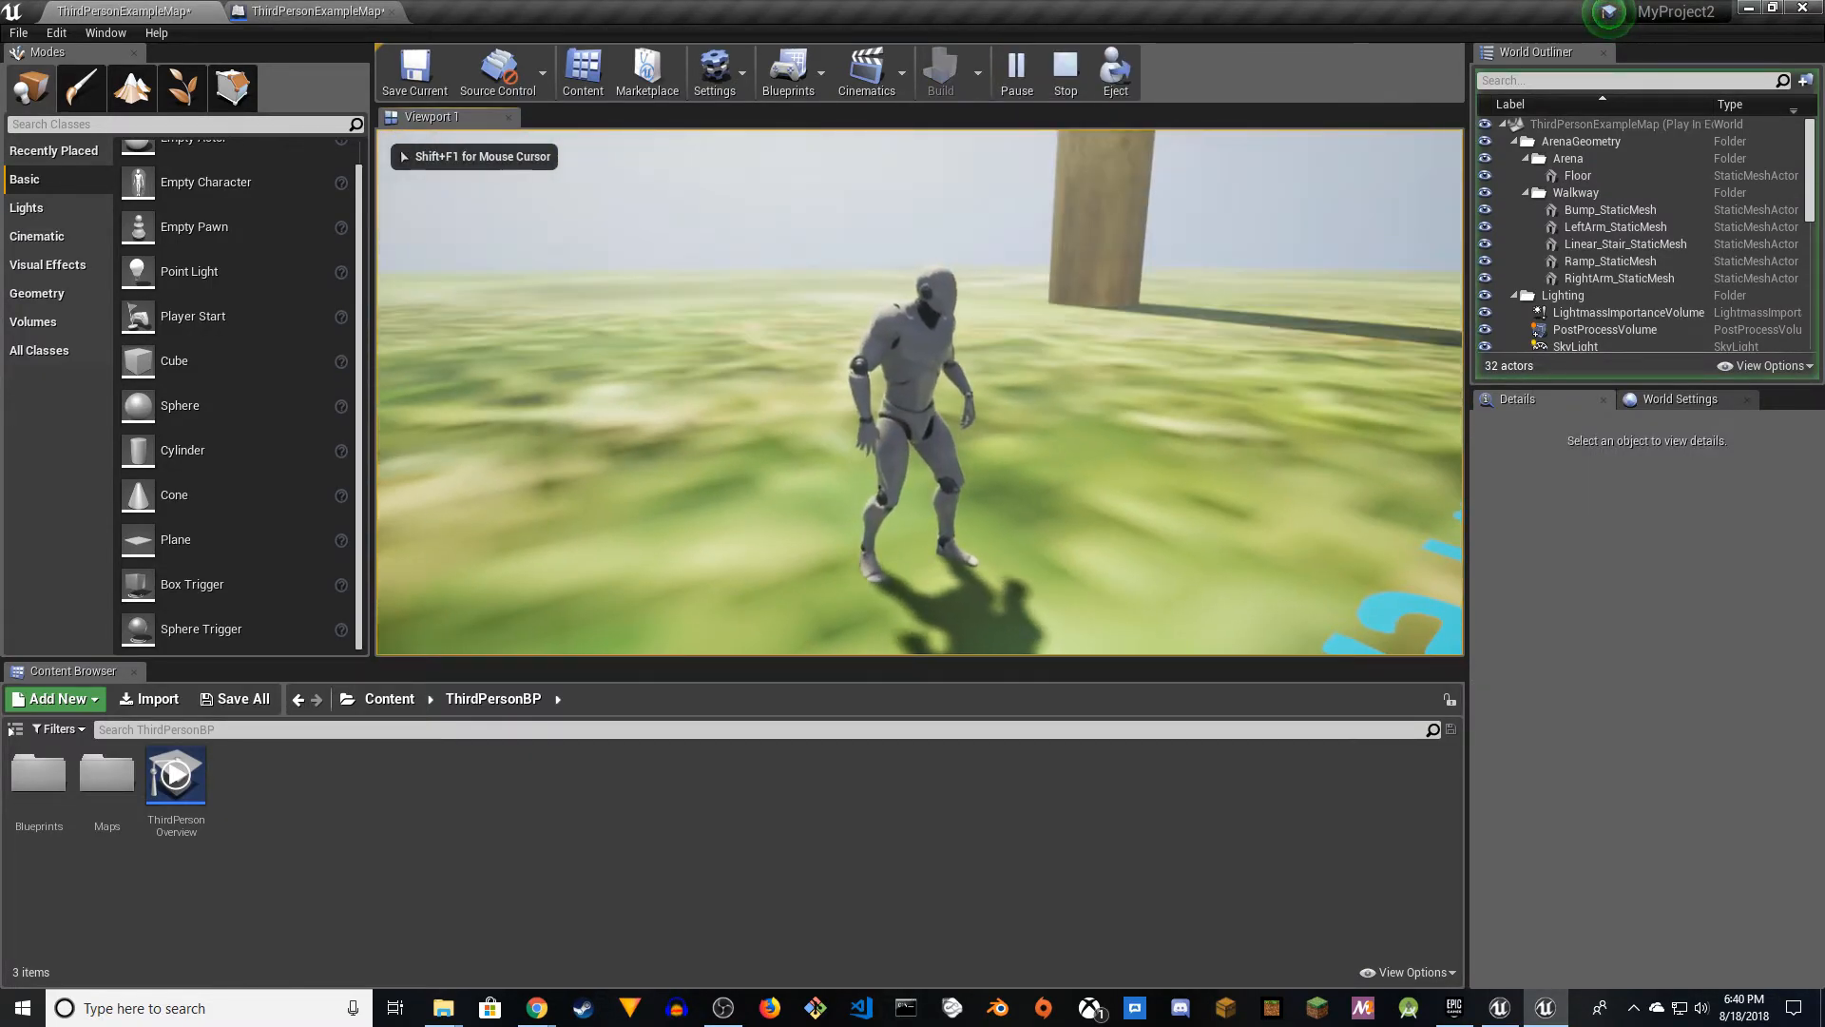
{"action": "key", "text": "w"}
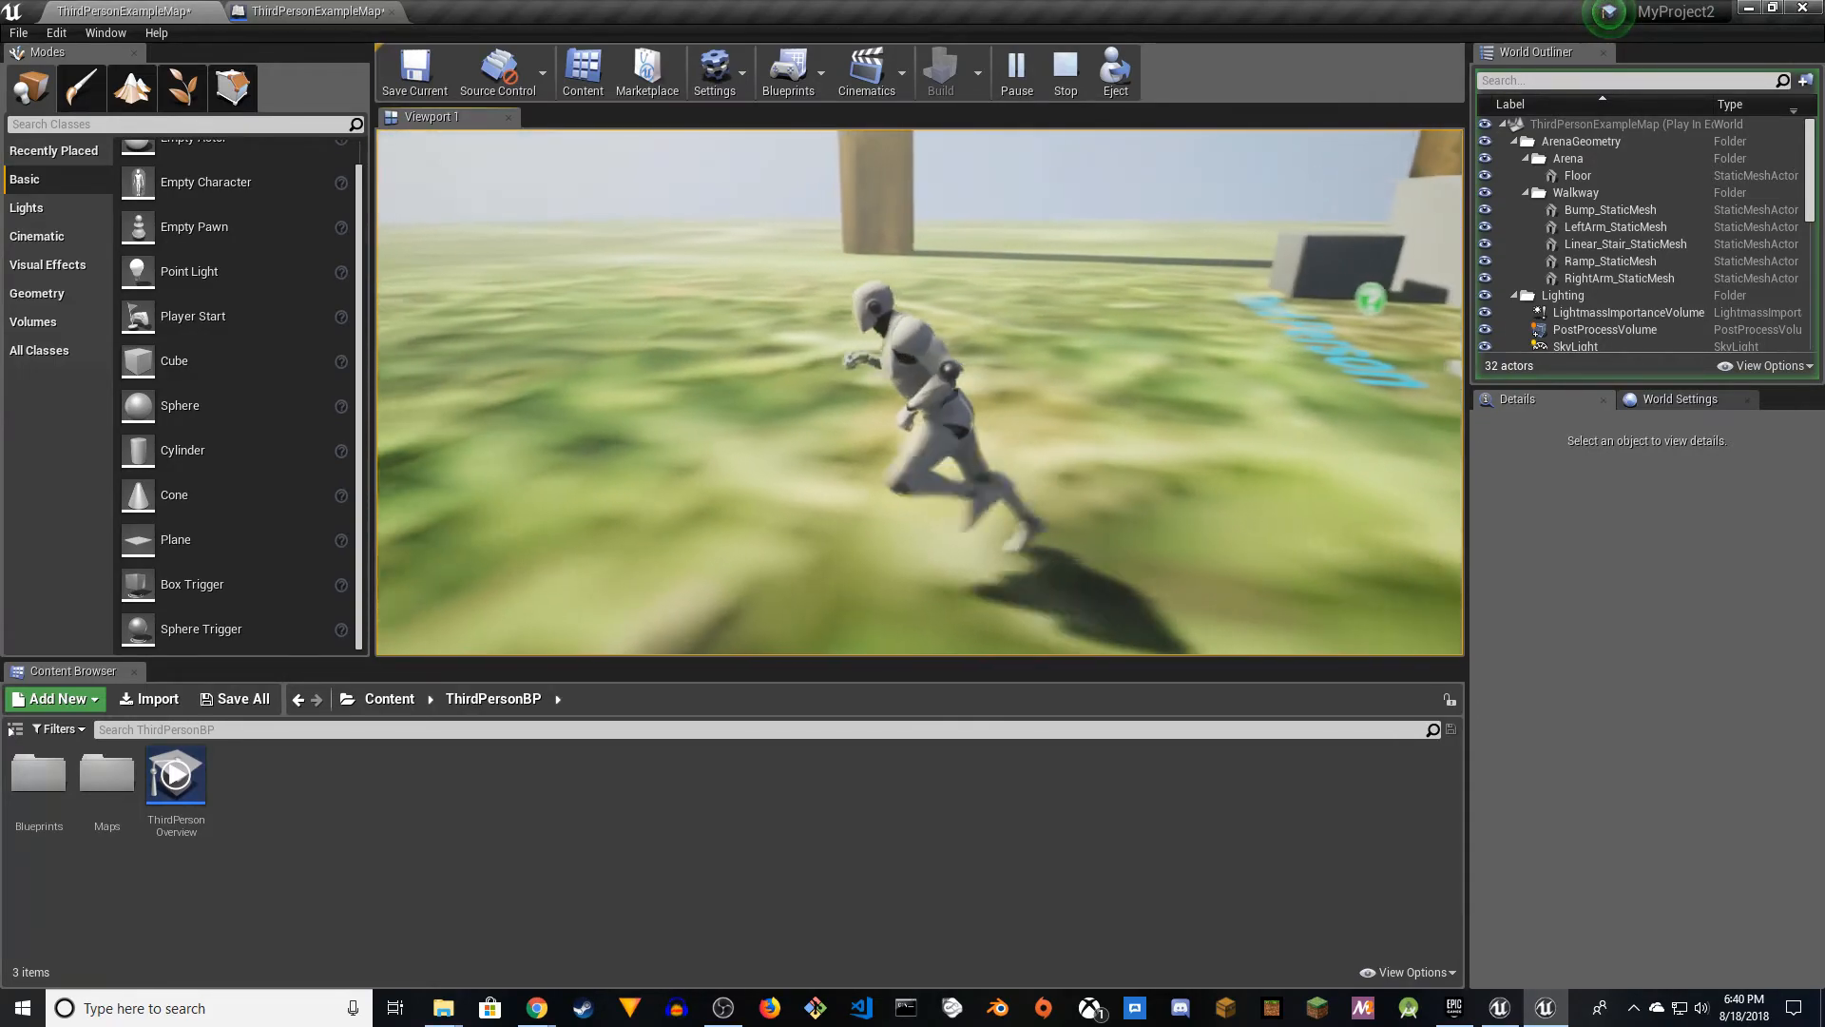
{"action": "key", "text": "s"}
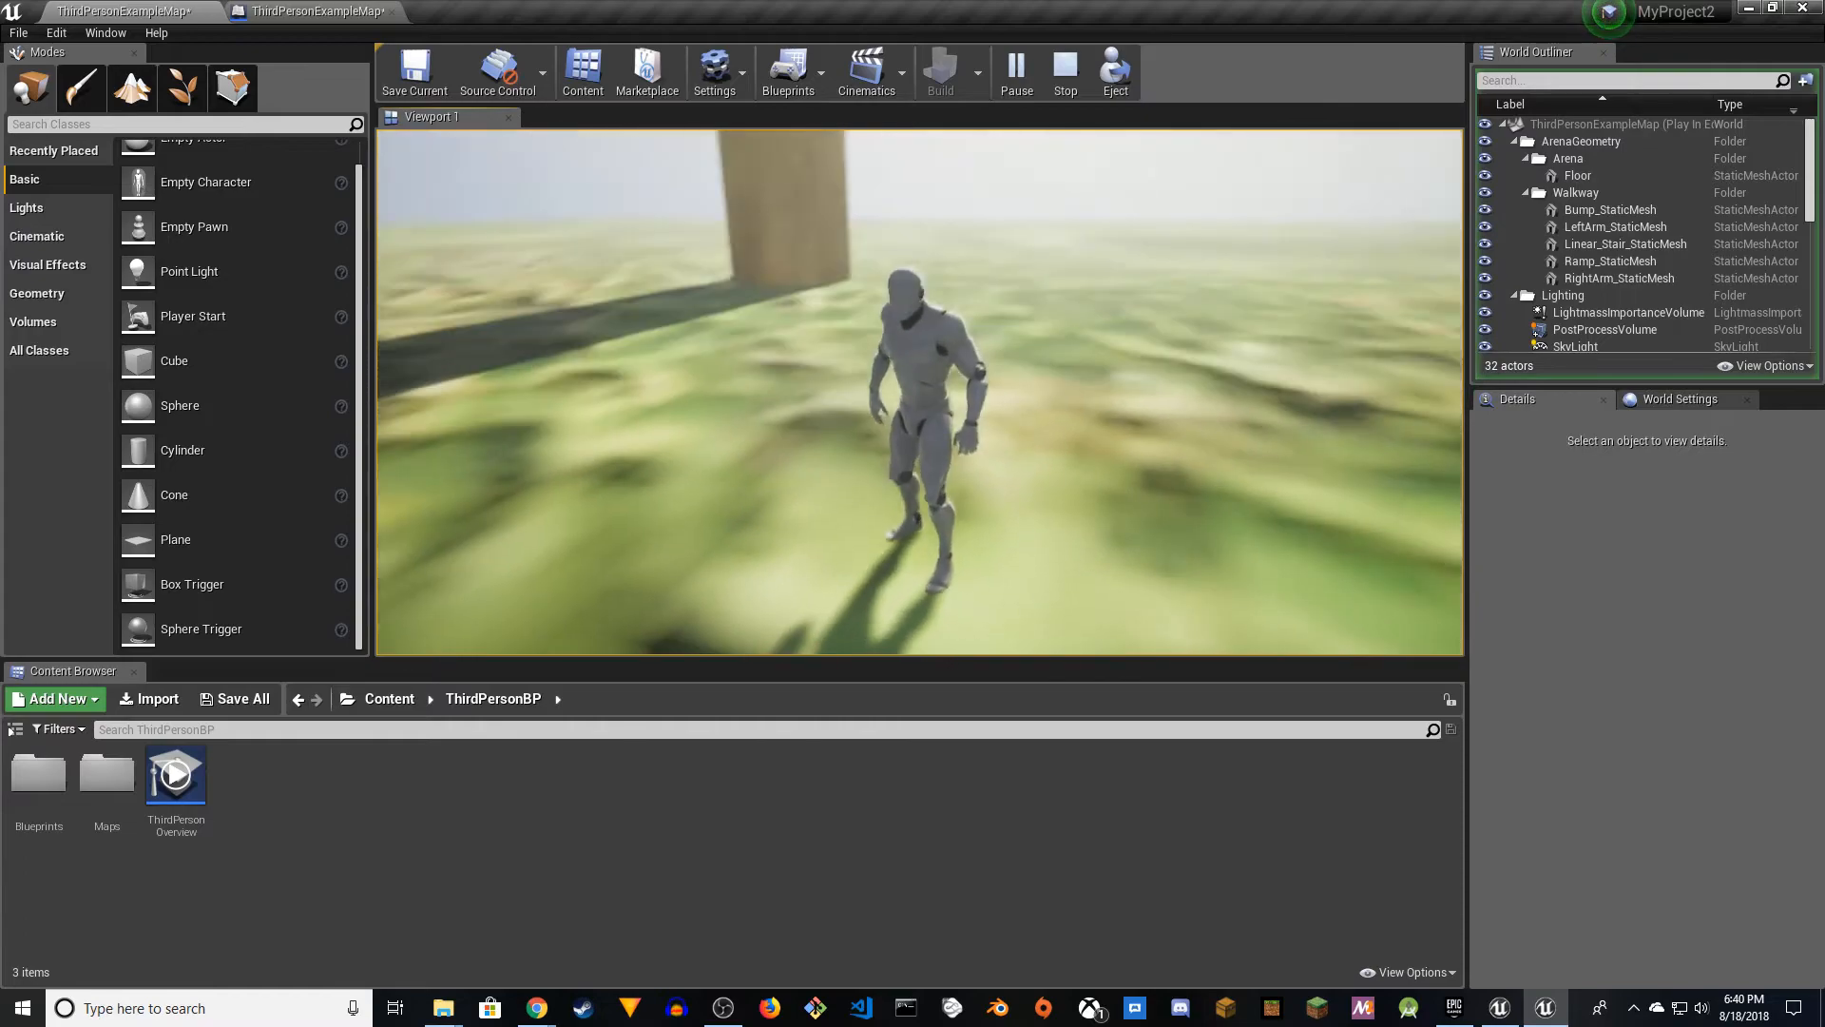
{"action": "key", "text": "w"}
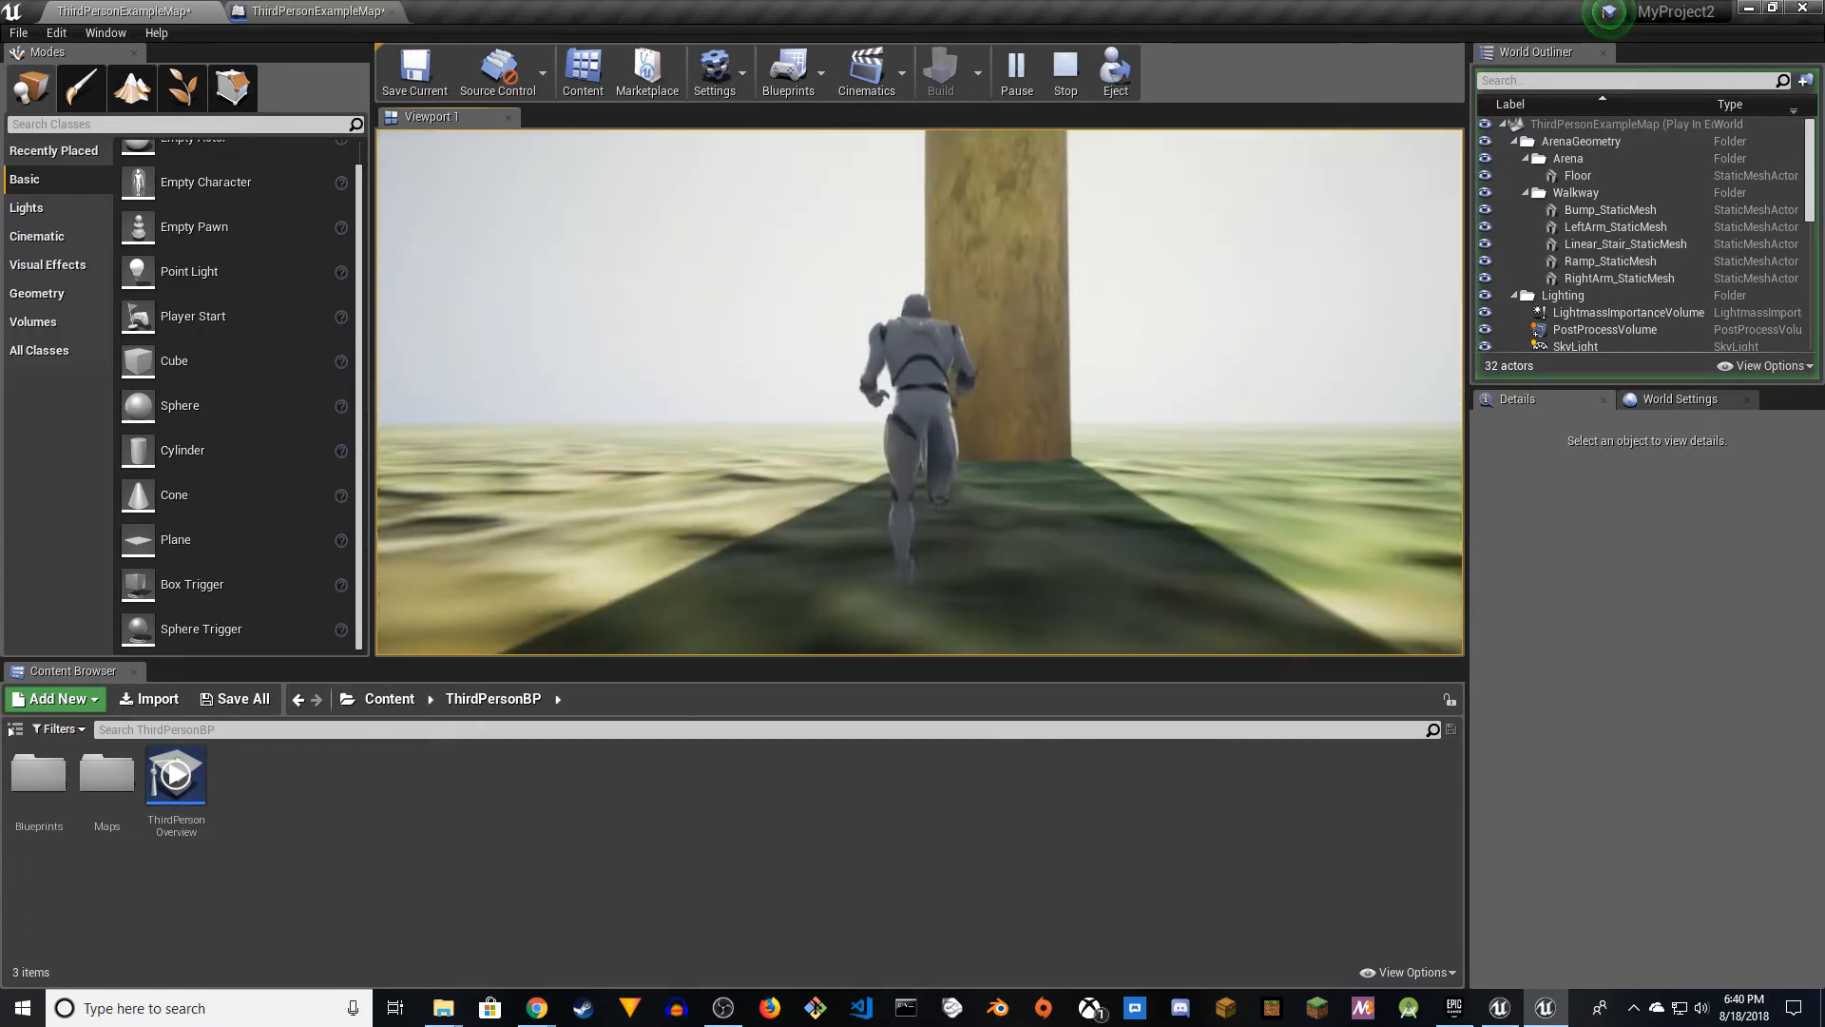
{"action": "key", "text": "s"}
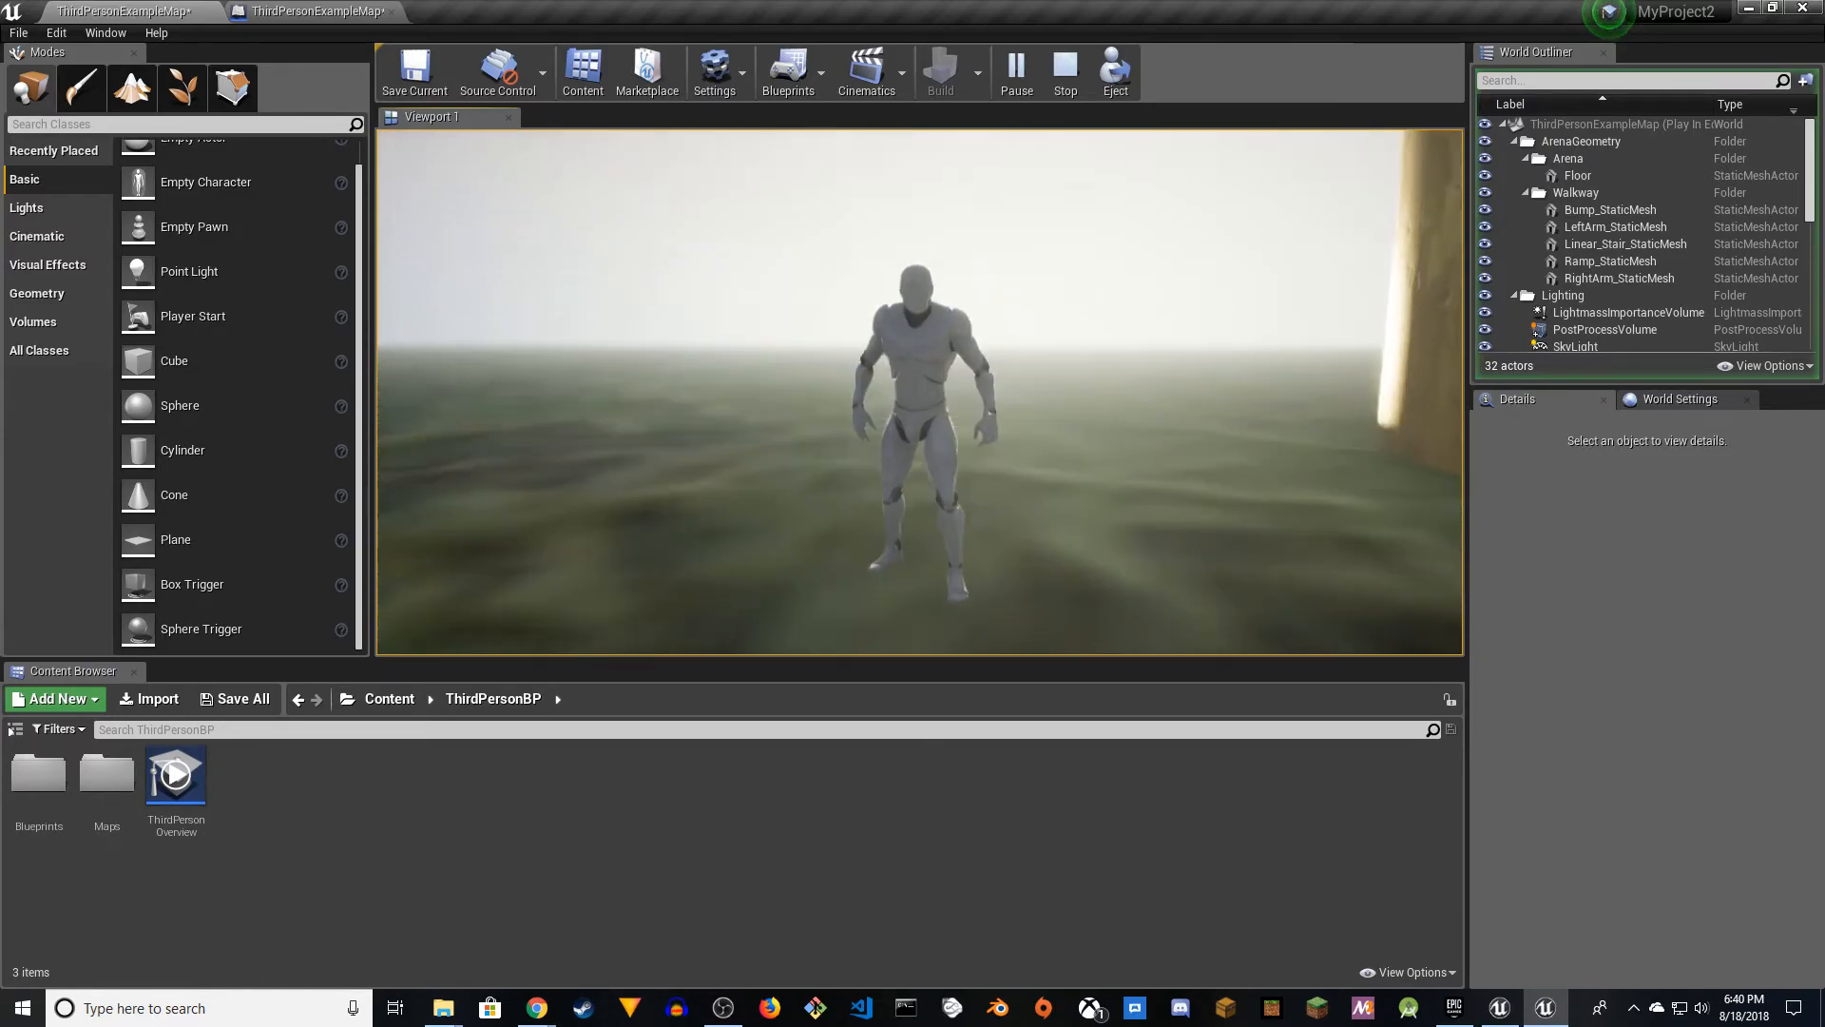
{"action": "key", "text": "w"}
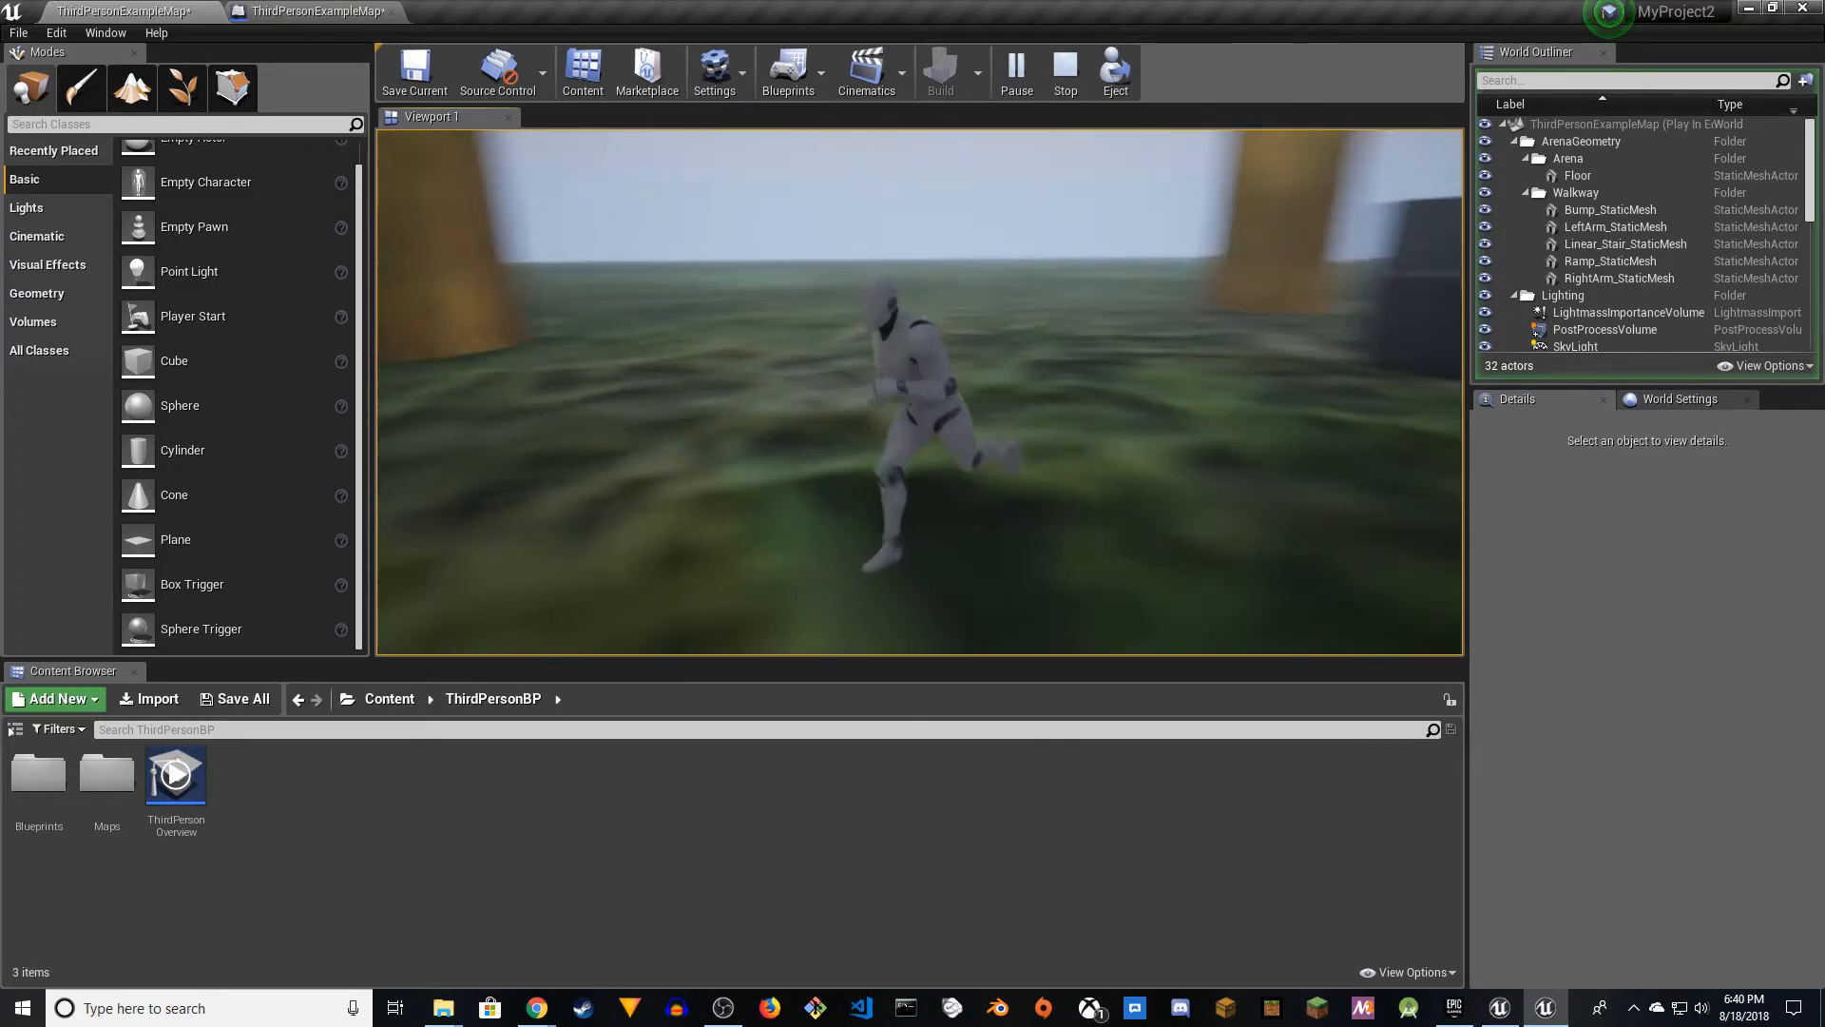
{"action": "key", "text": "d"}
{"action": "key", "text": "w"}
{"action": "key", "text": "d"}
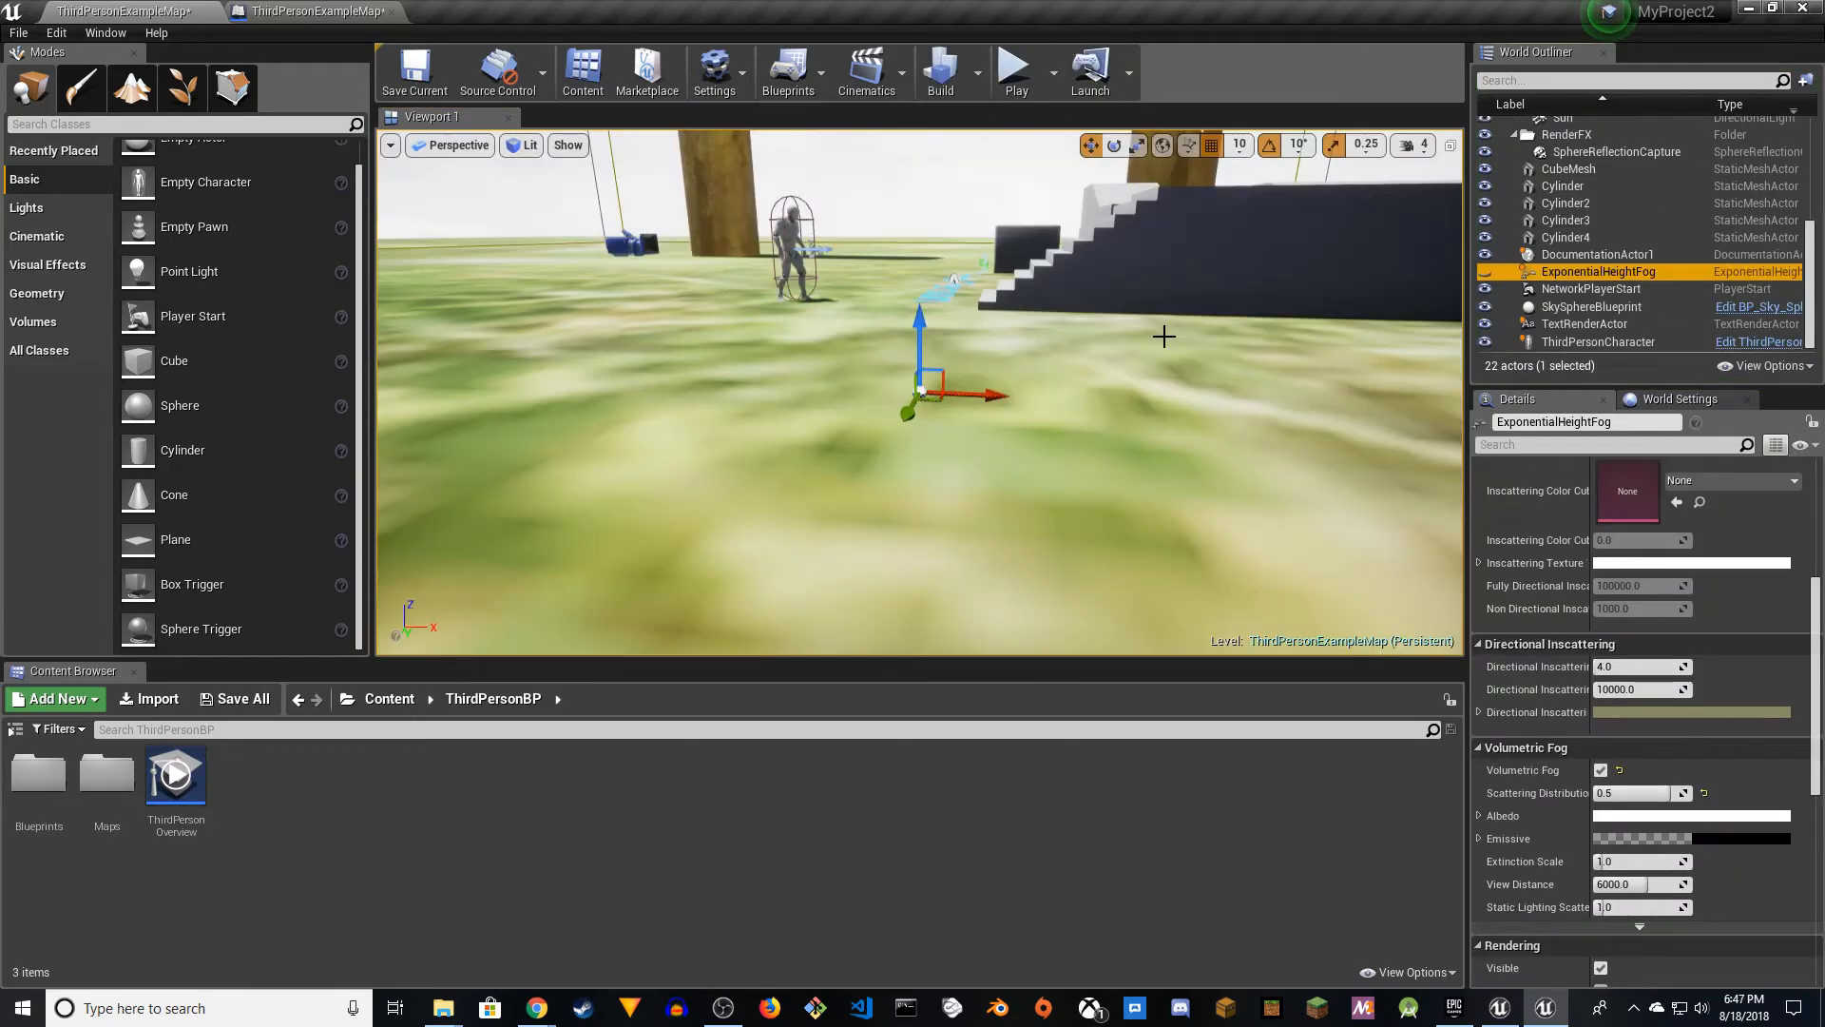
- Delete the ExponentialHeightFog actor from the level
{"action": "key", "text": "Escape"}
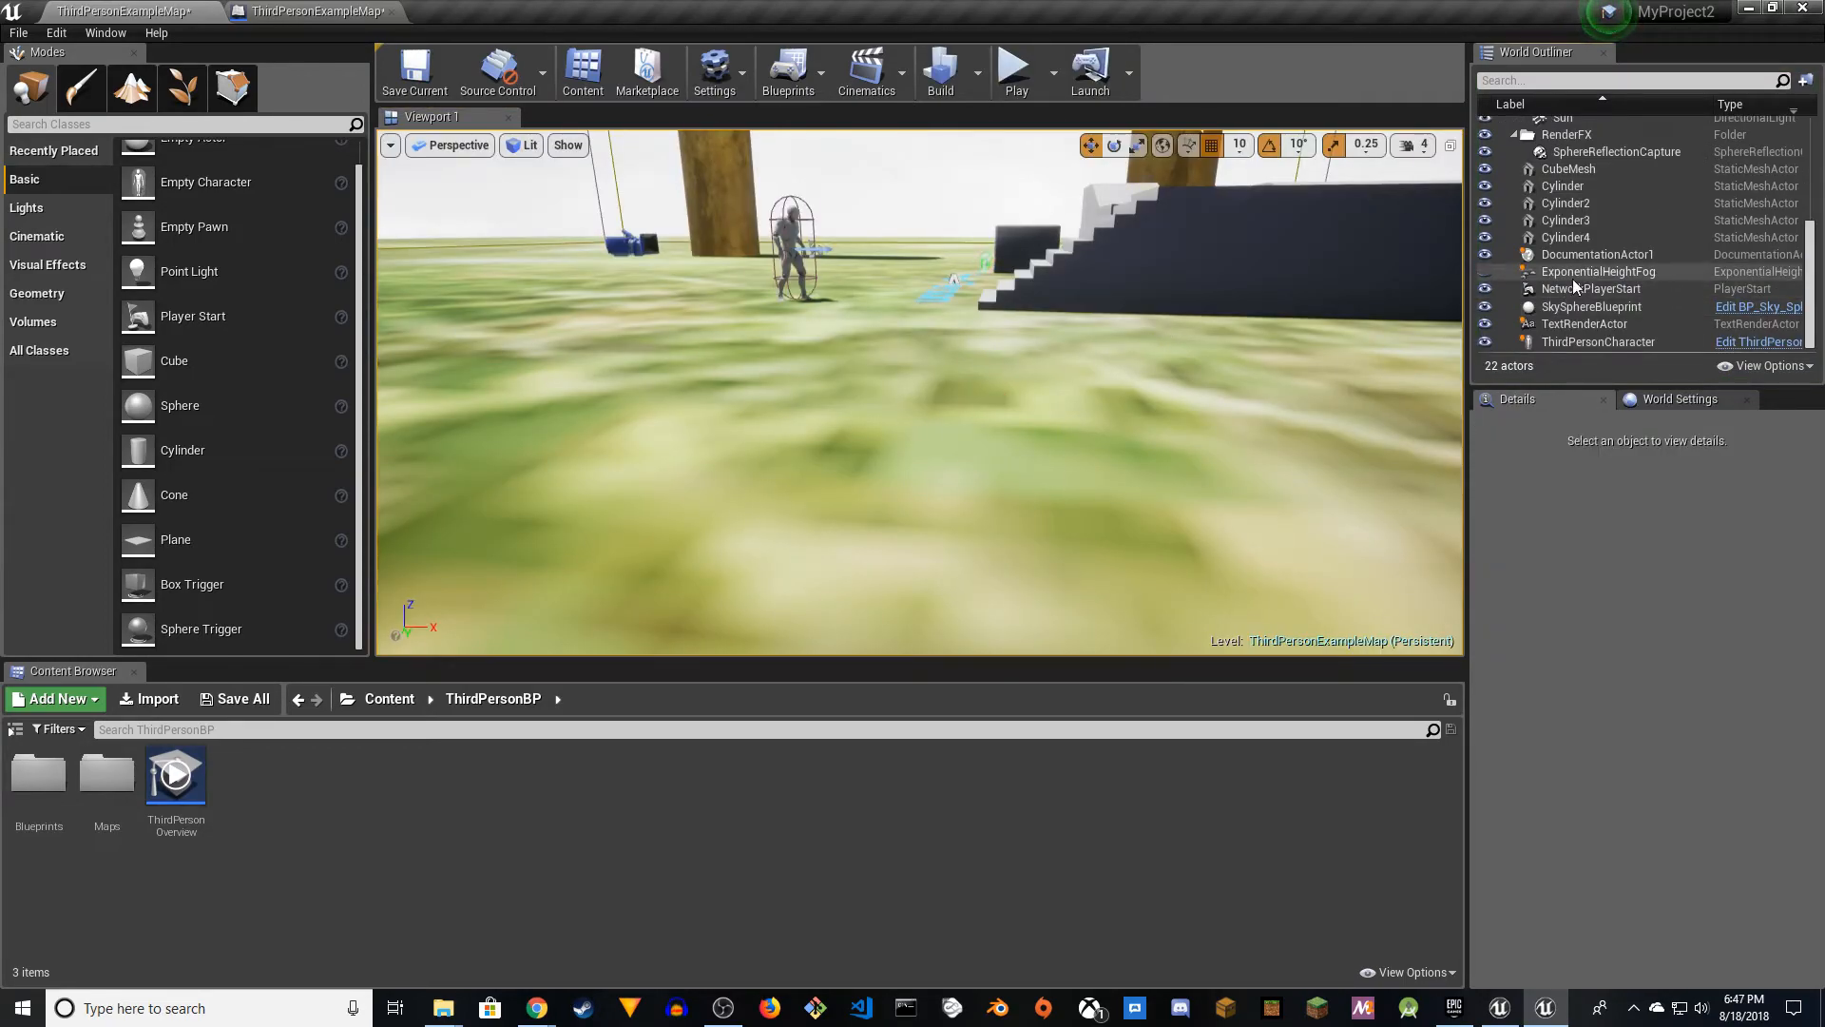
{"action": "left_click", "coordinate": [1598, 272]}
{"action": "left_click_drag", "start_coordinate": [933, 326], "coordinate": [932, 282]}
{"action": "right_click", "coordinate": [1589, 274]}
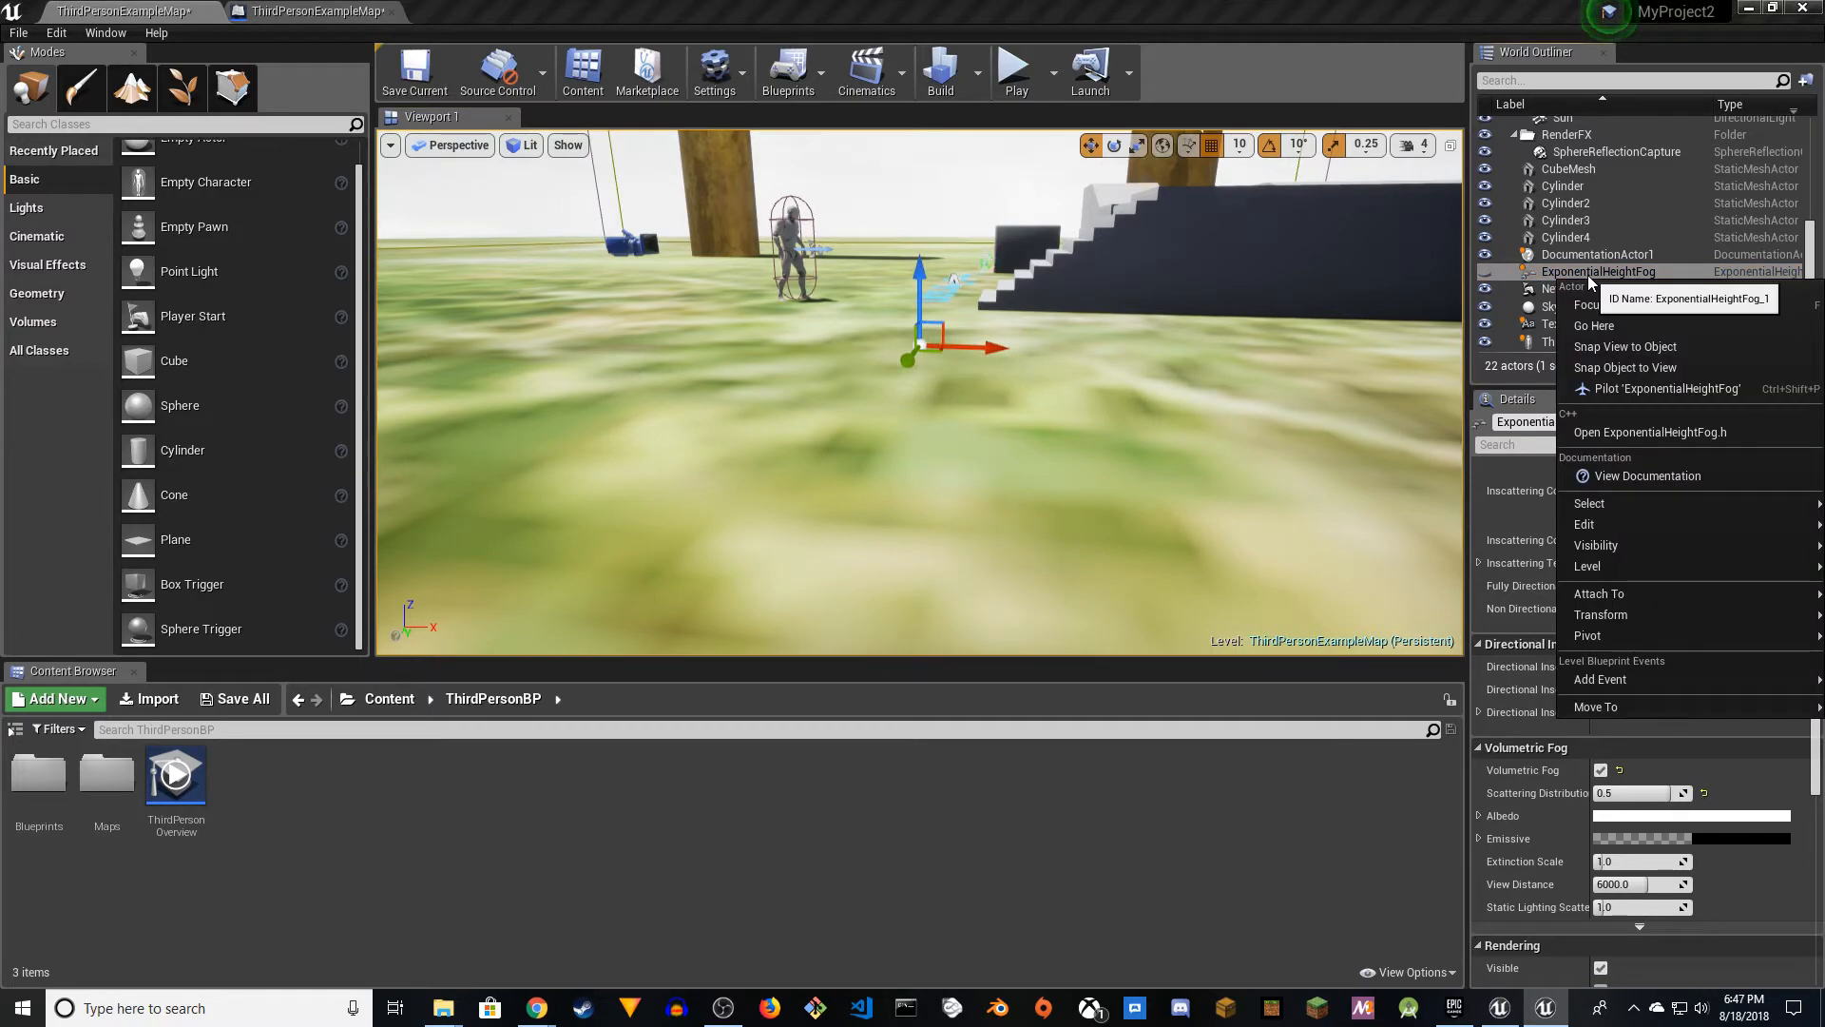
{"action": "mouse_move", "coordinate": [1616, 509]}
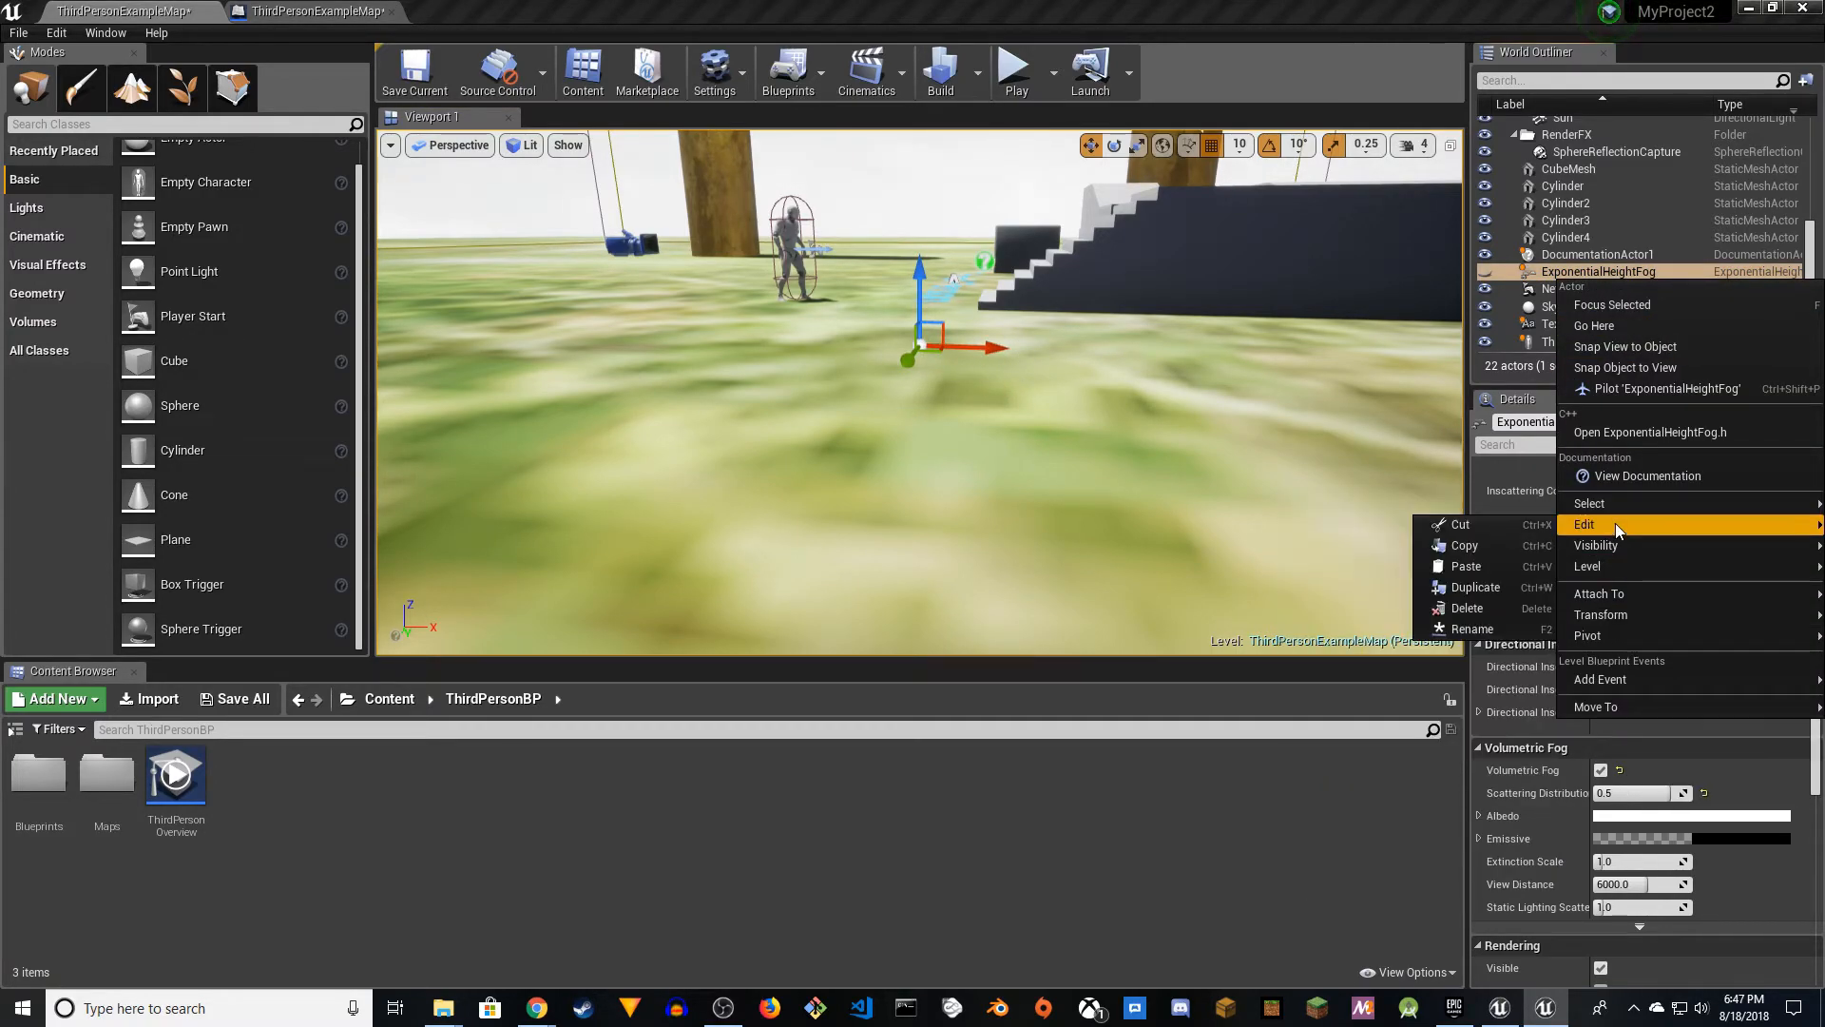
{"action": "left_click", "coordinate": [1469, 605]}
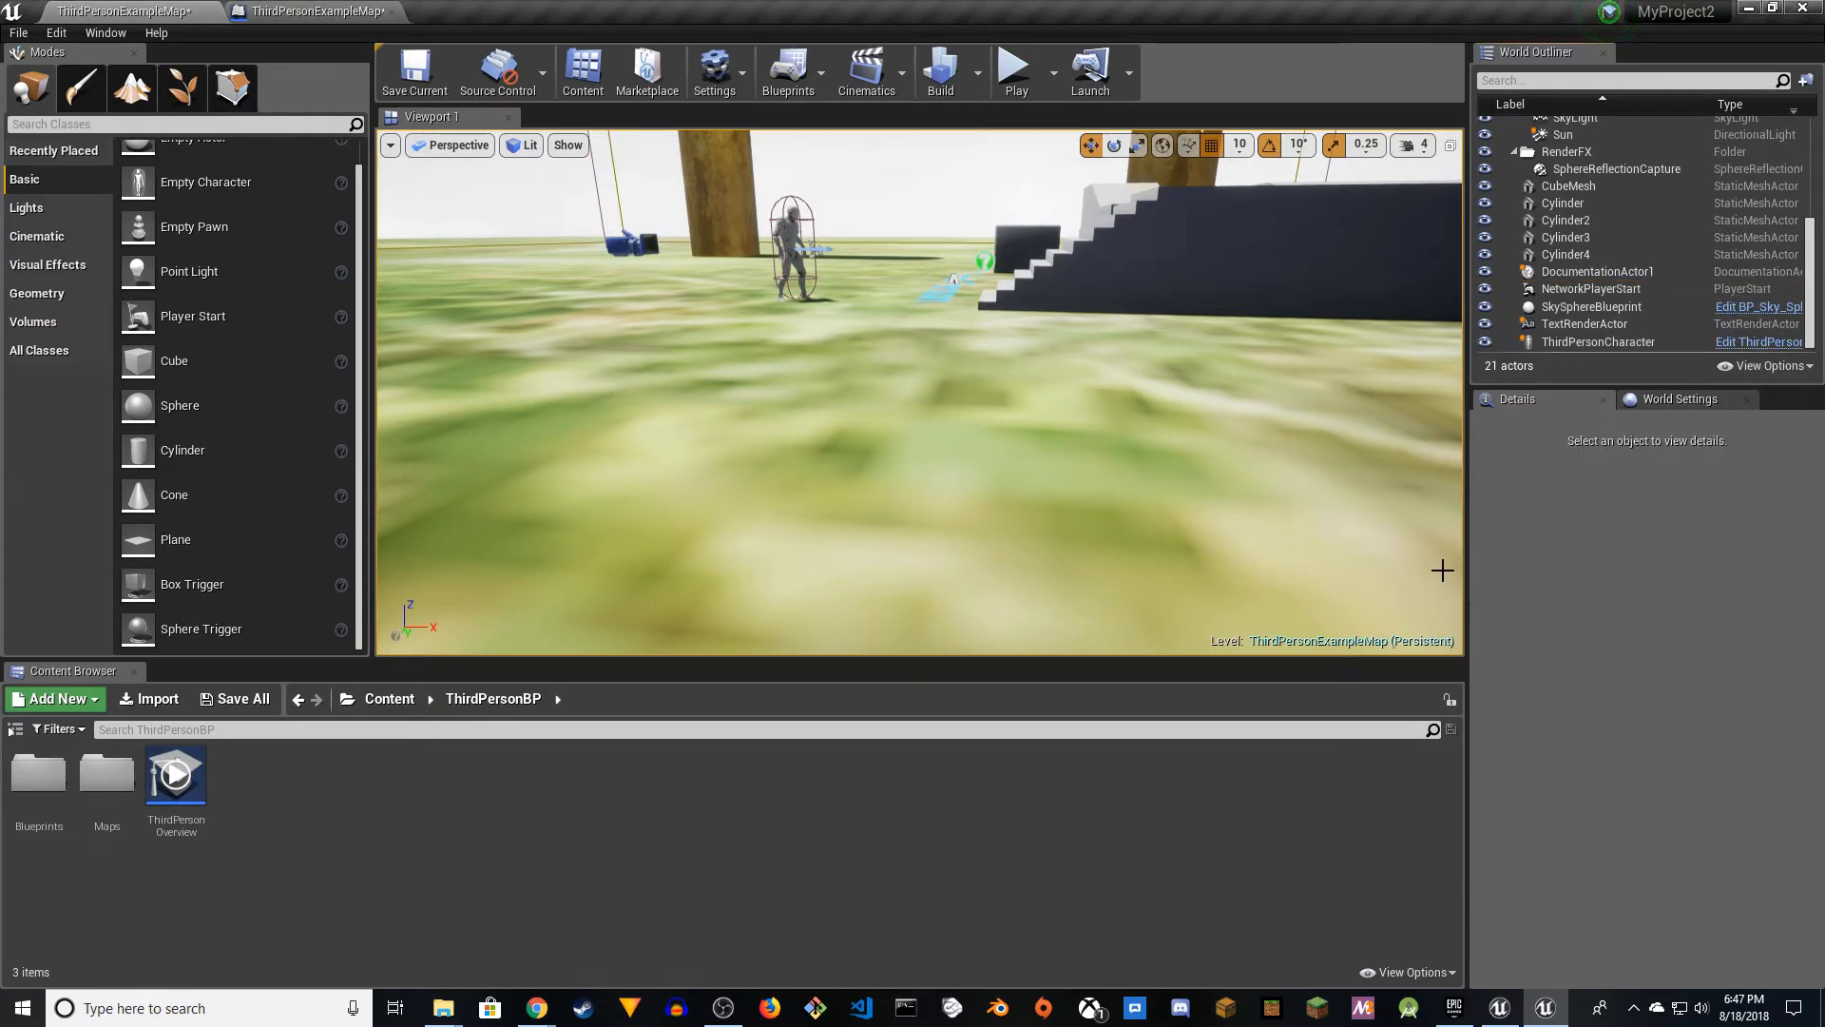
- Play-test the level without the height fog, examine the night sky and its stars, and stop
{"action": "left_click", "coordinate": [1013, 74]}
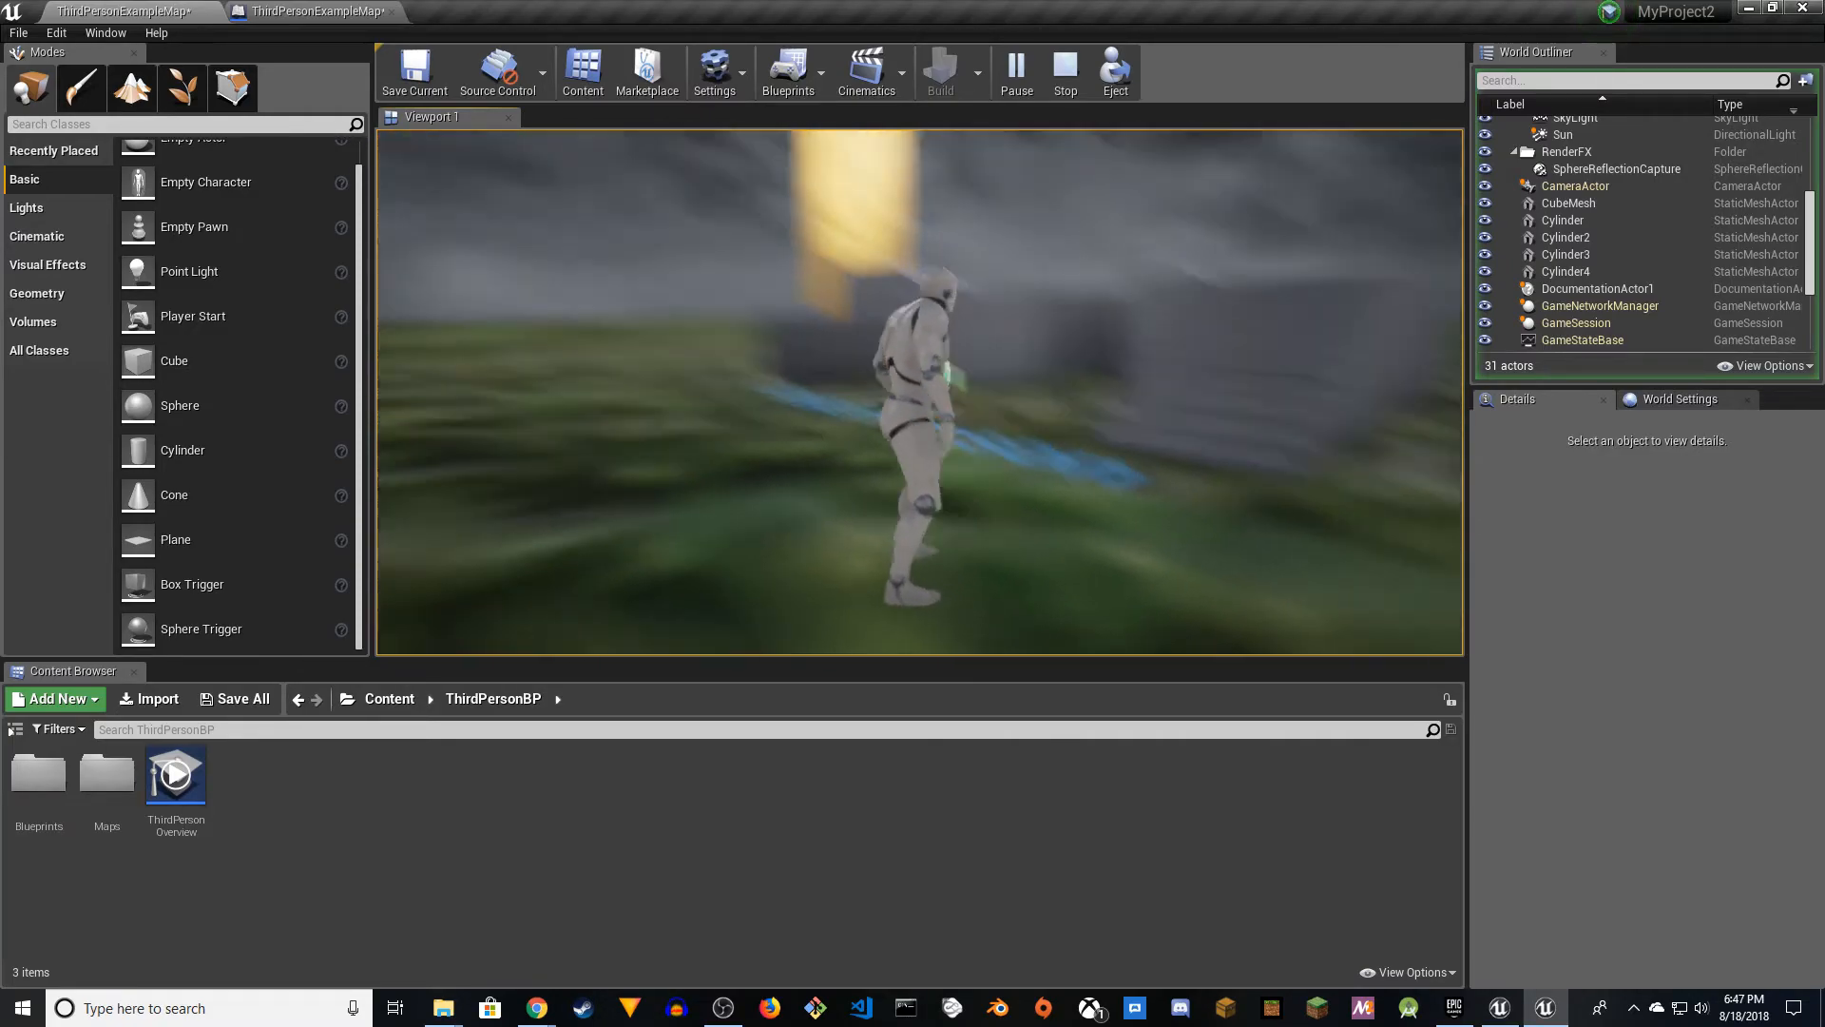
{"action": "key", "text": "w"}
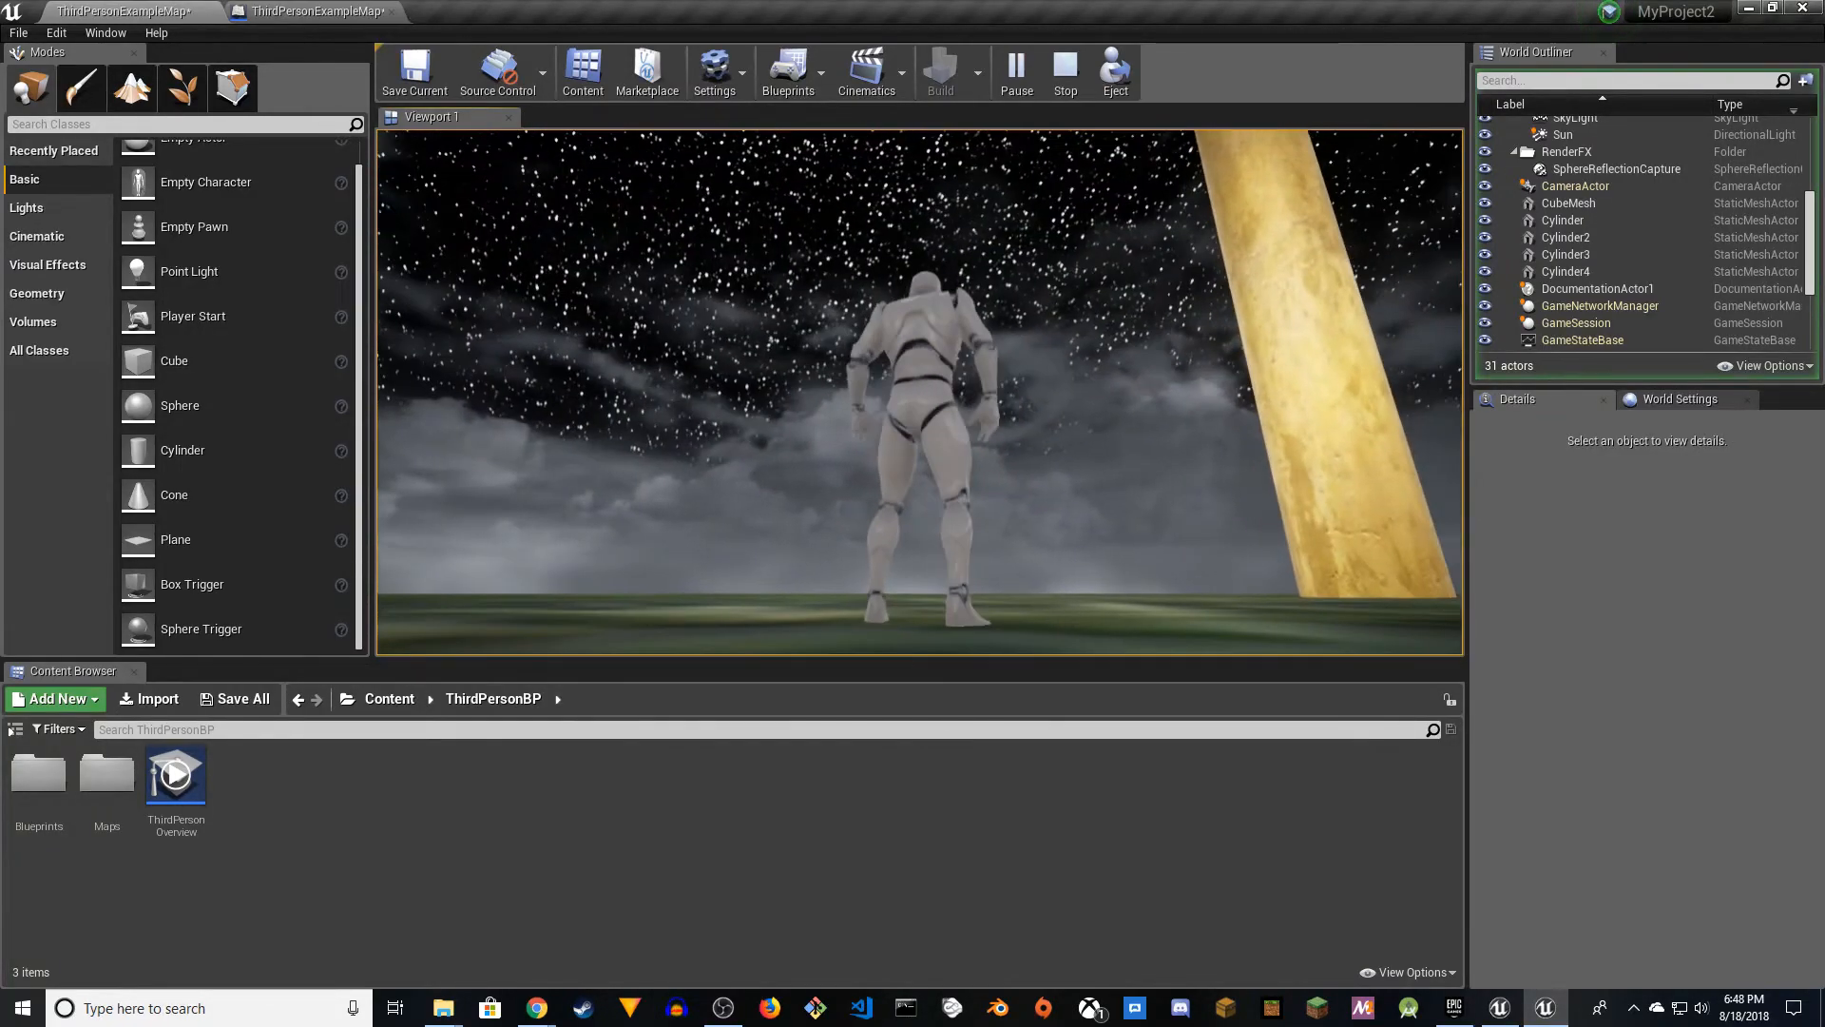
{"action": "key", "text": "Escape"}
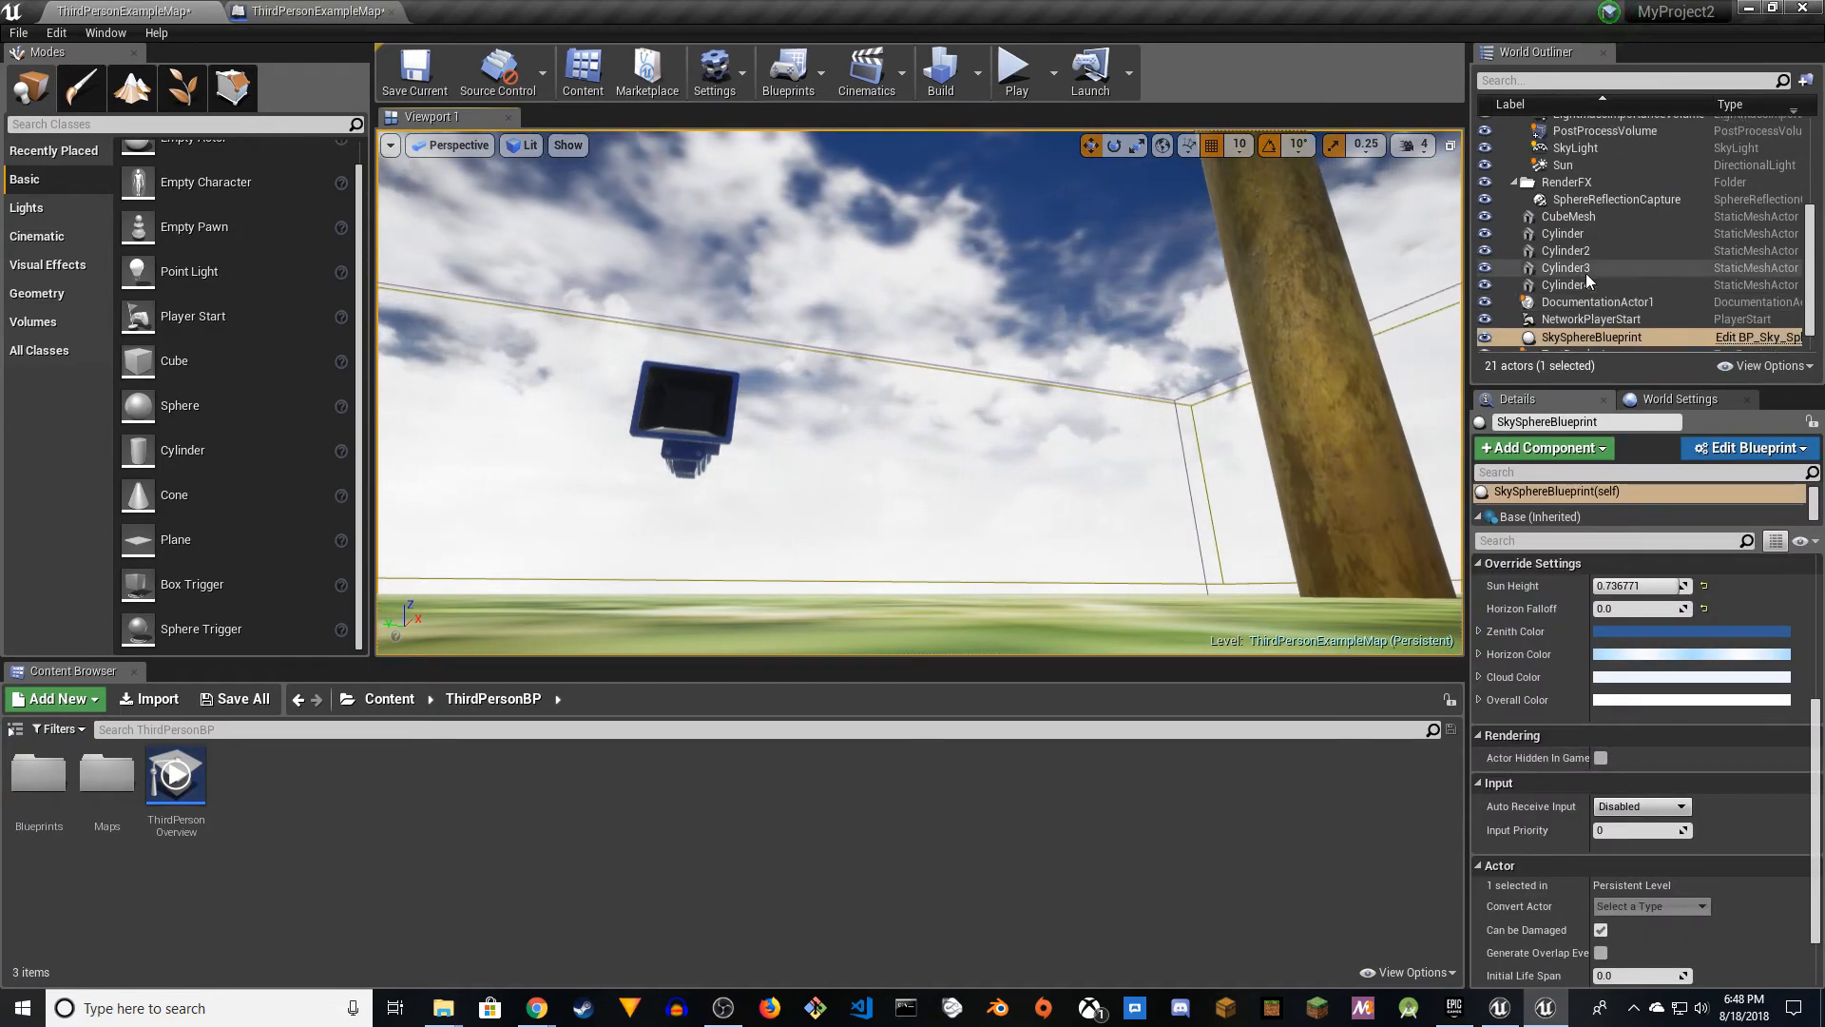
- Set the Stars Brightness of the SkySphereBlueprint to 5
{"action": "scroll", "coordinate": [1739, 789], "scroll_direction": "up", "scroll_amount": 3}
{"action": "scroll", "coordinate": [1740, 787], "scroll_direction": "up", "scroll_amount": 3}
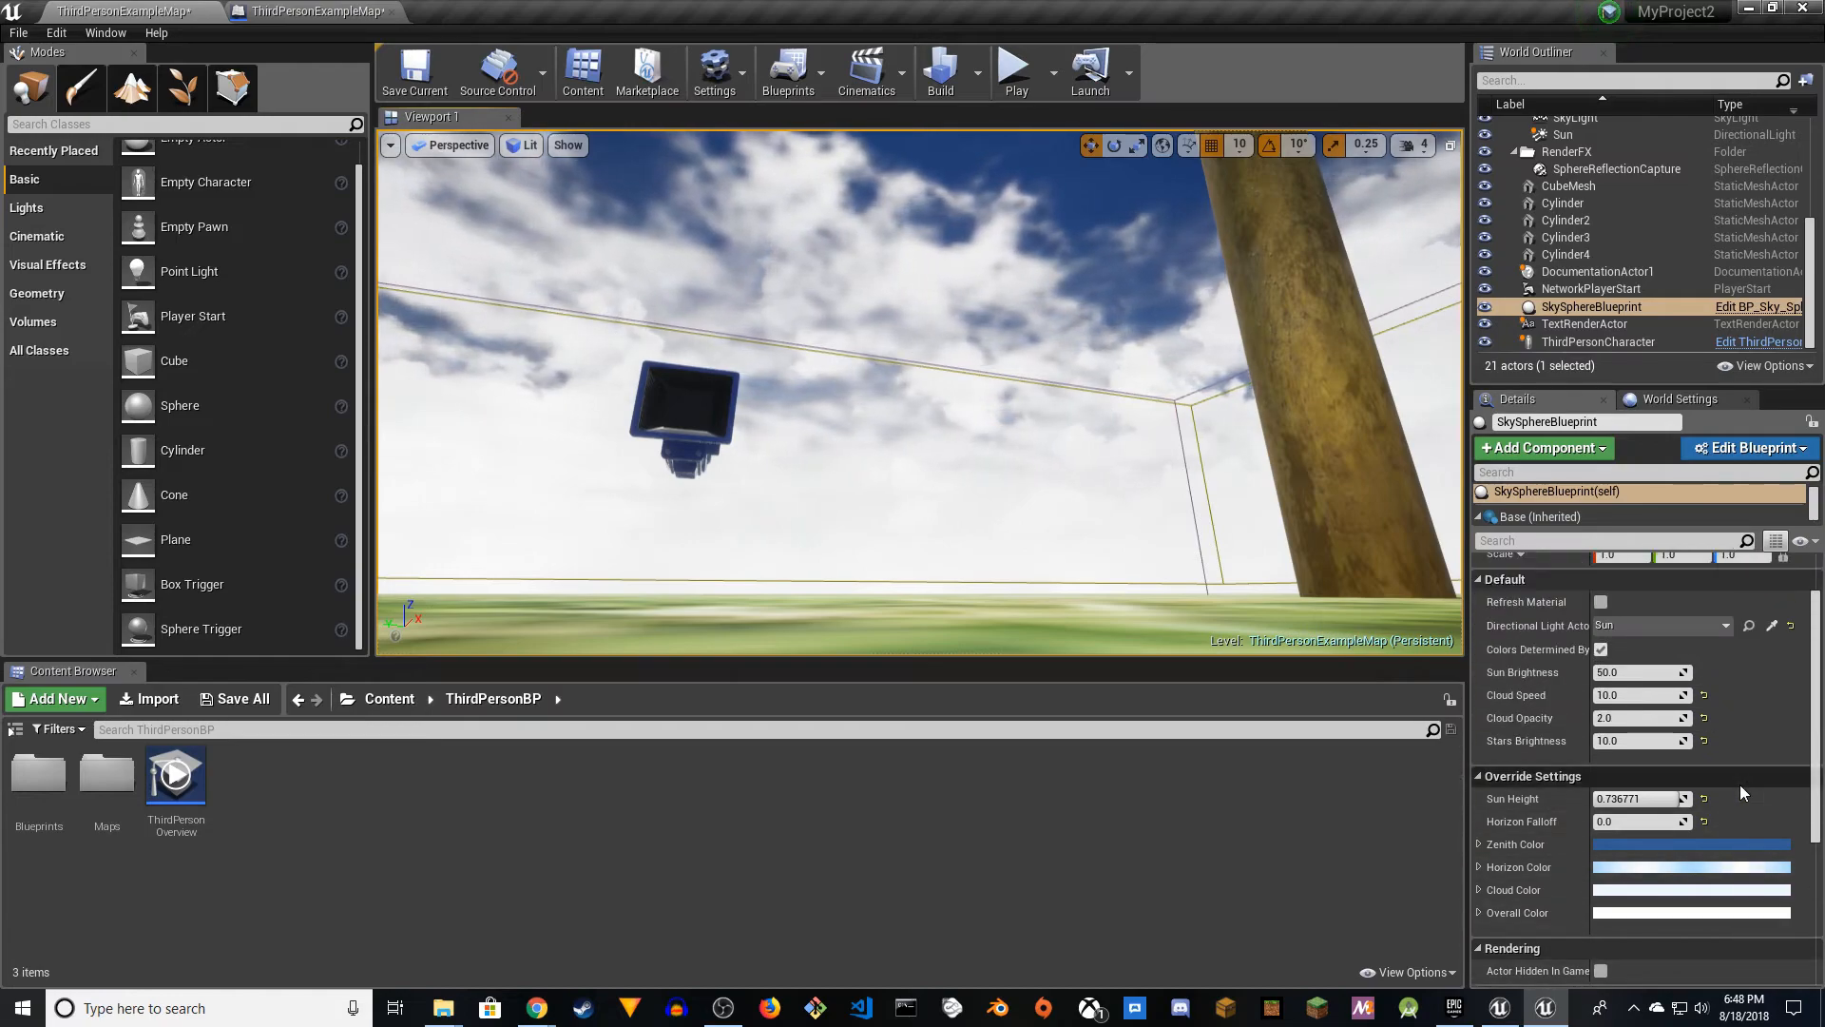
{"action": "left_click", "coordinate": [1630, 770]}
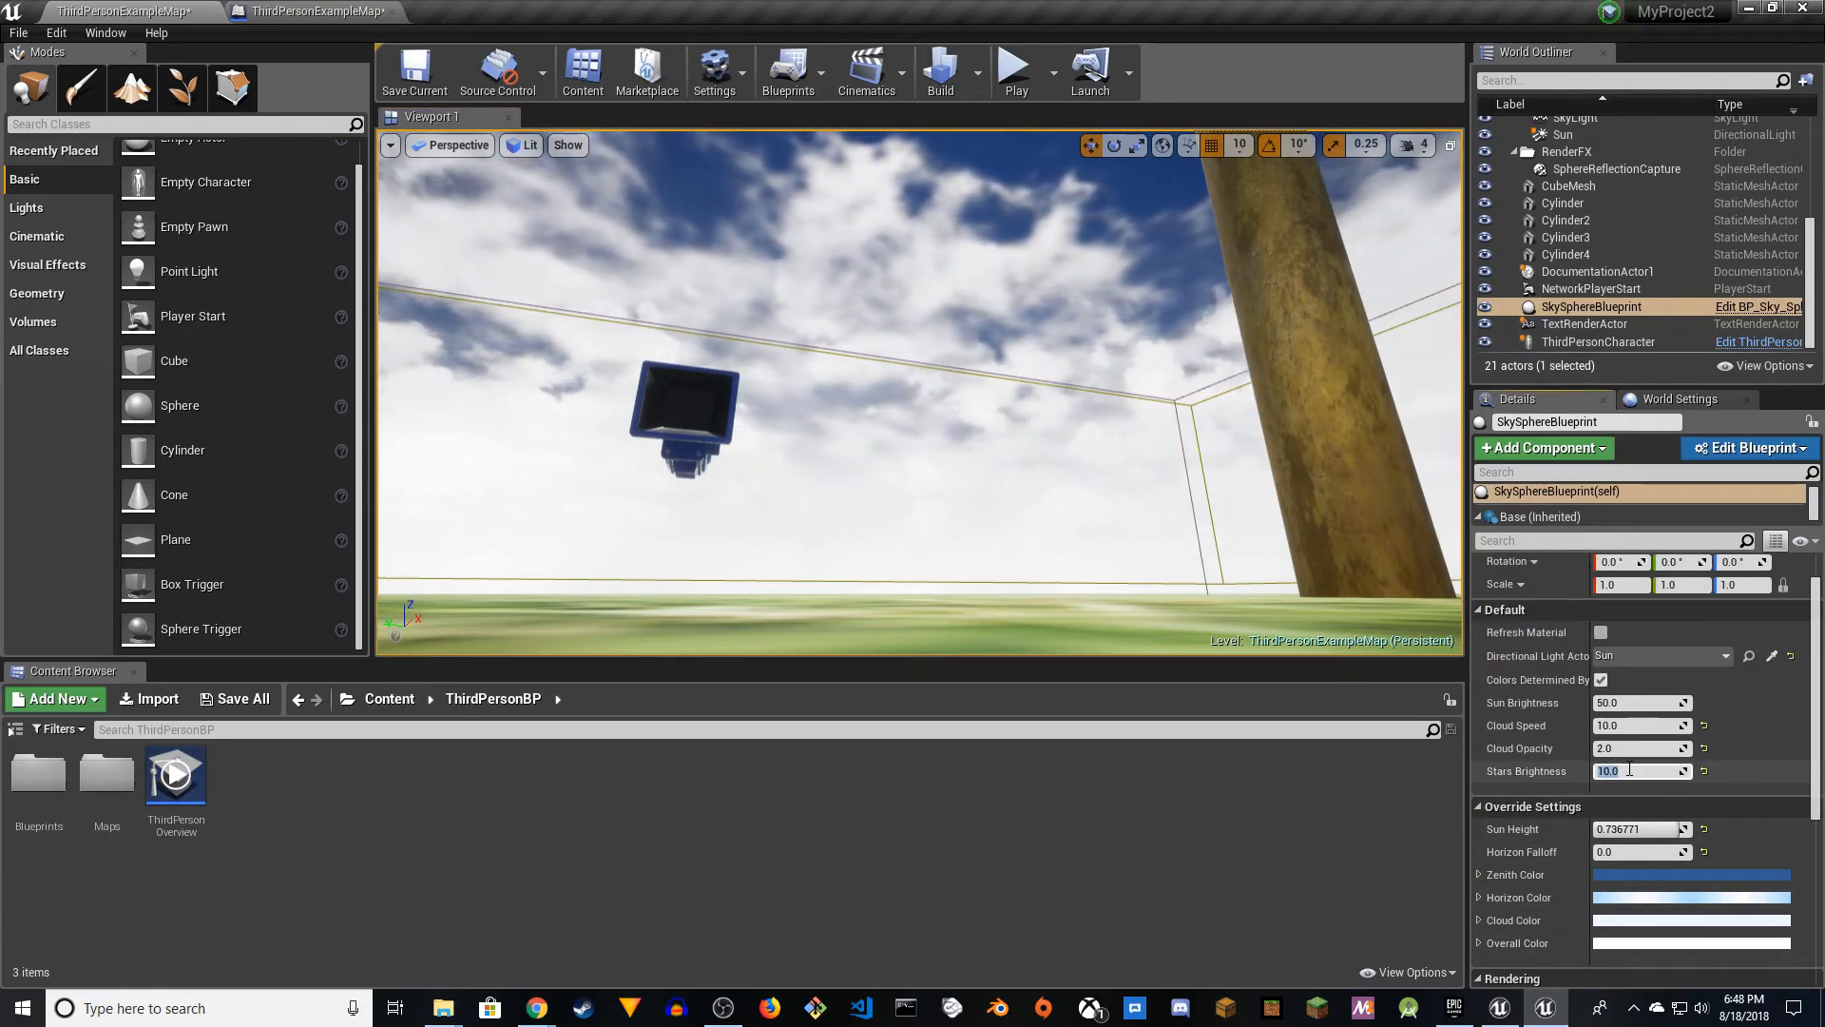
{"action": "type", "text": "5"}
{"action": "key", "text": "Return"}
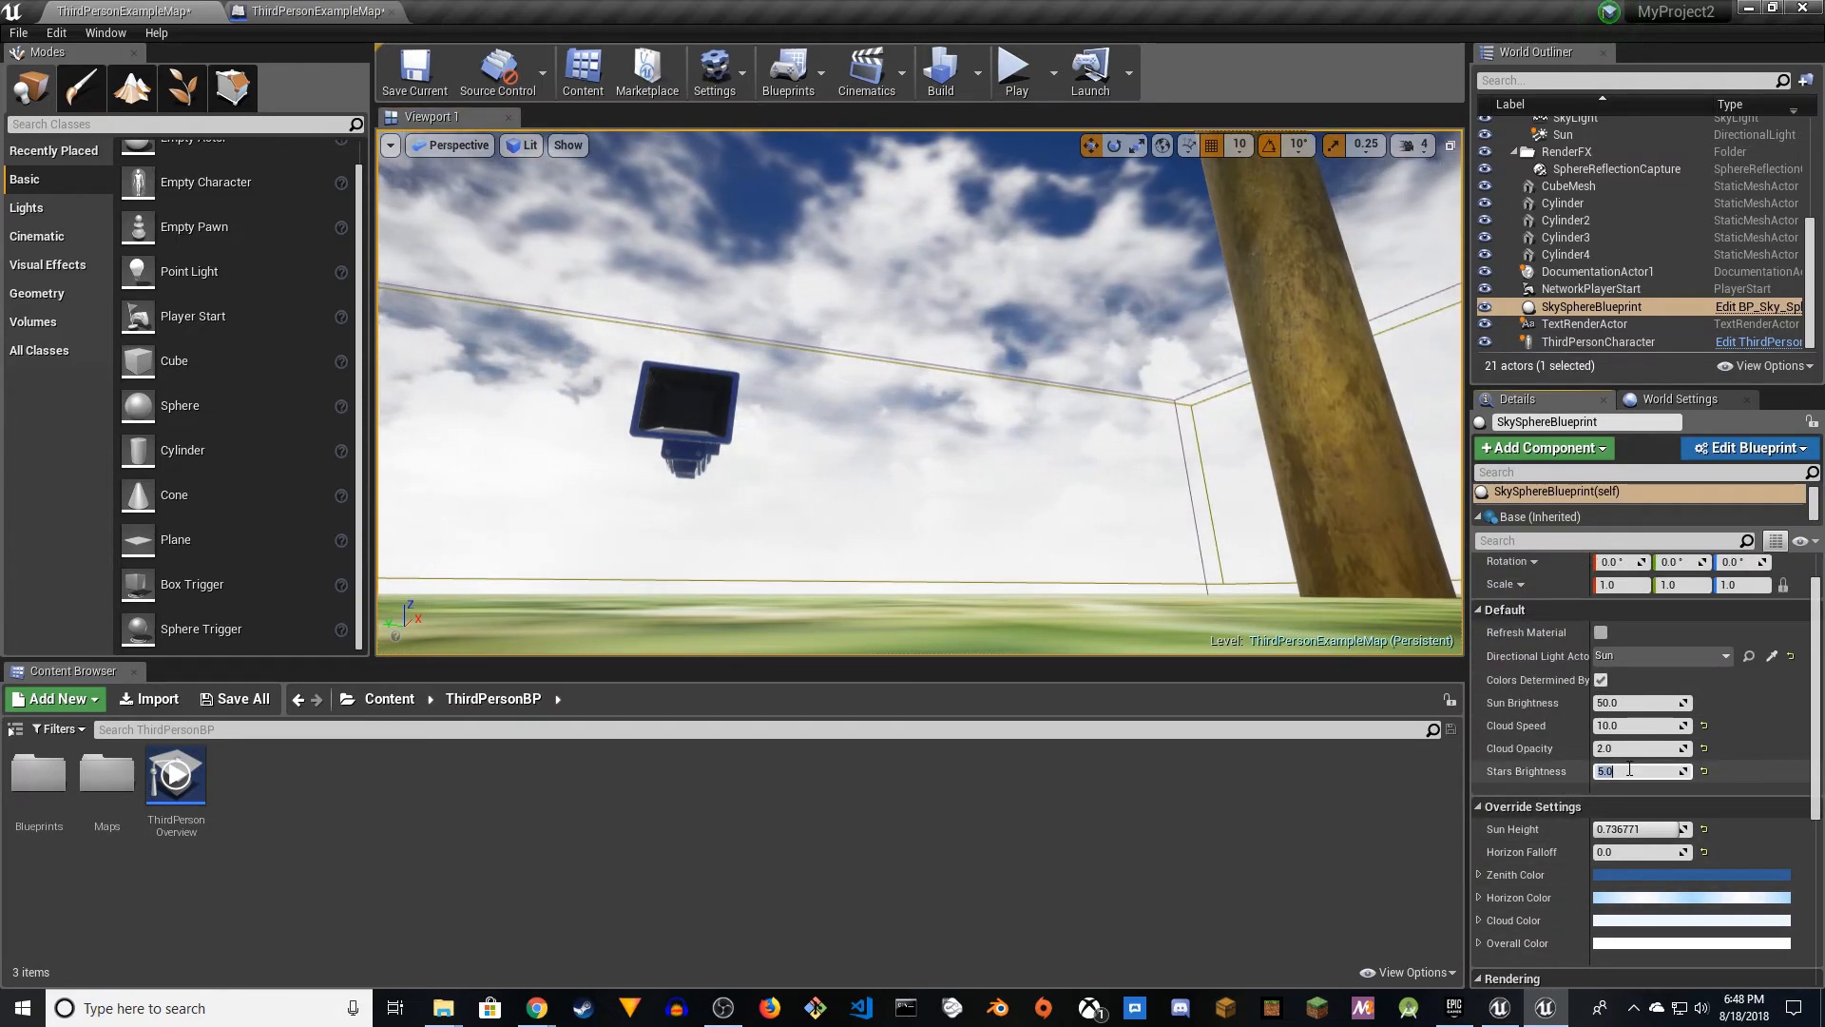
- Play-test the level again, running and jumping along the walkway to examine the sky through the day-night cycle, and stop
{"action": "left_click", "coordinate": [1015, 74]}
{"action": "left_click", "coordinate": [1025, 208]}
{"action": "key", "text": "w"}
{"action": "key", "text": "w"}
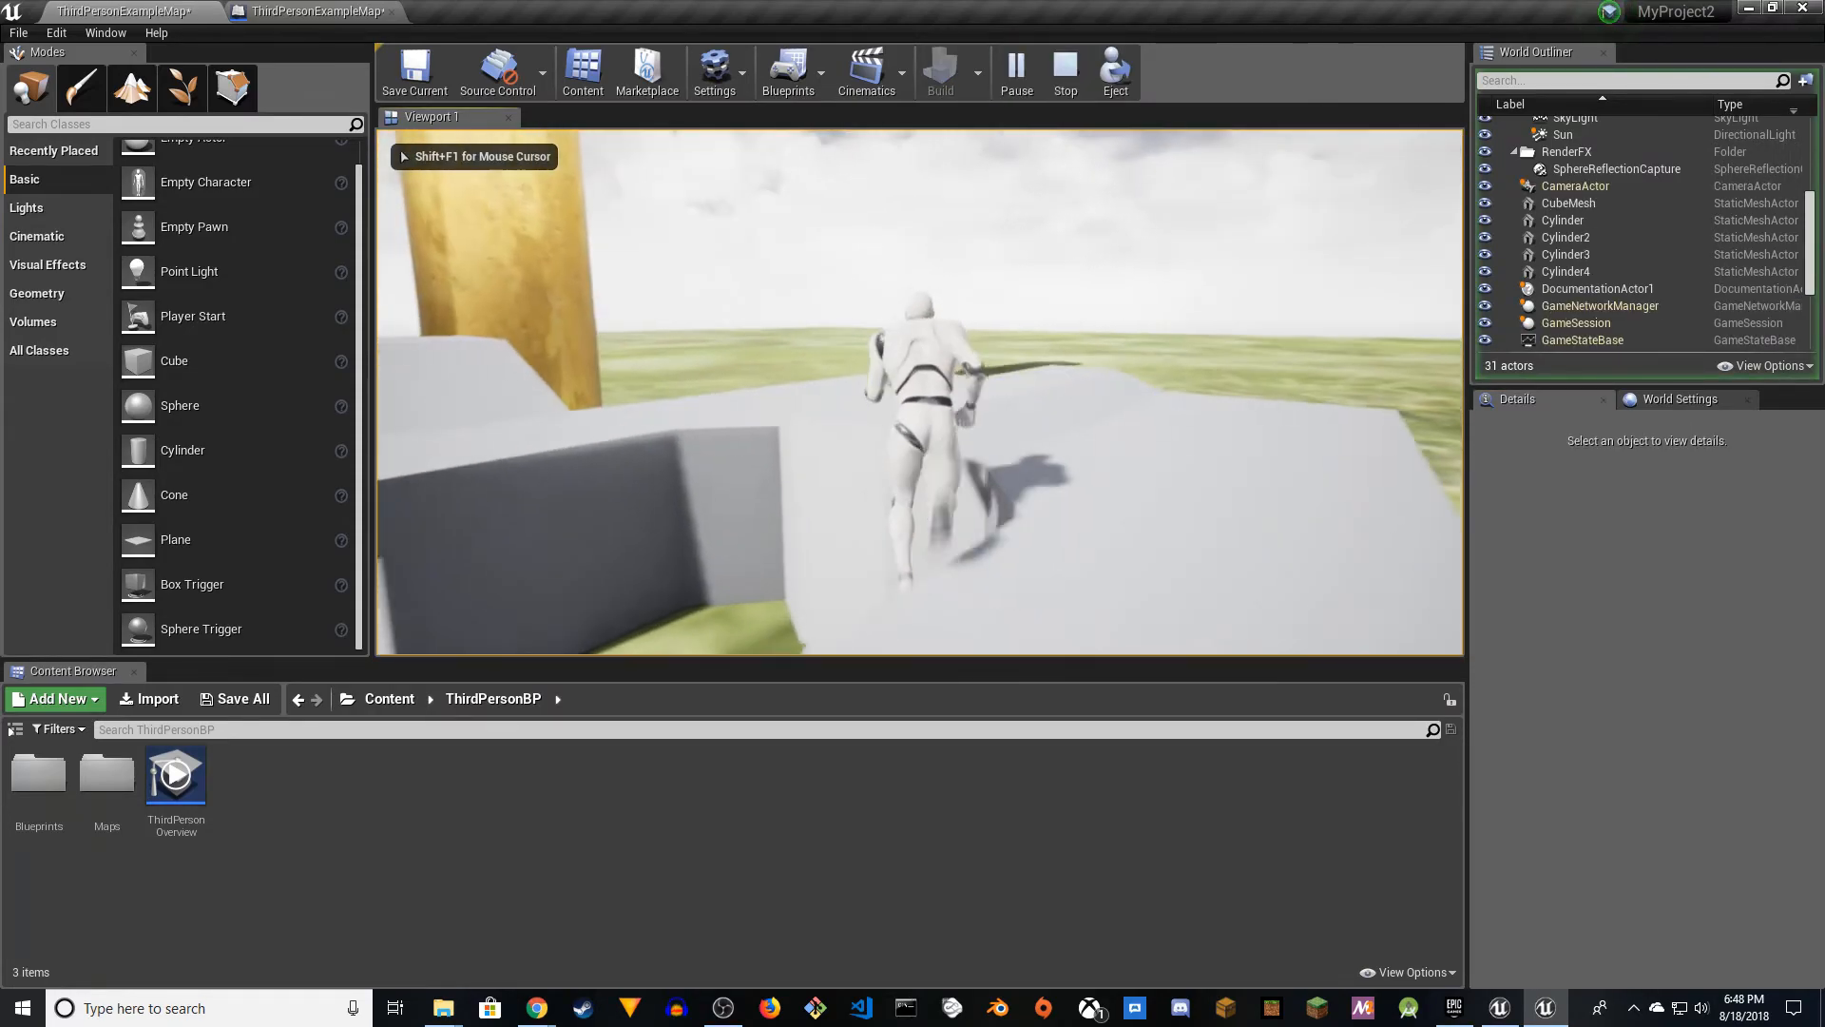
{"action": "key", "text": "space"}
{"action": "key", "text": "w"}
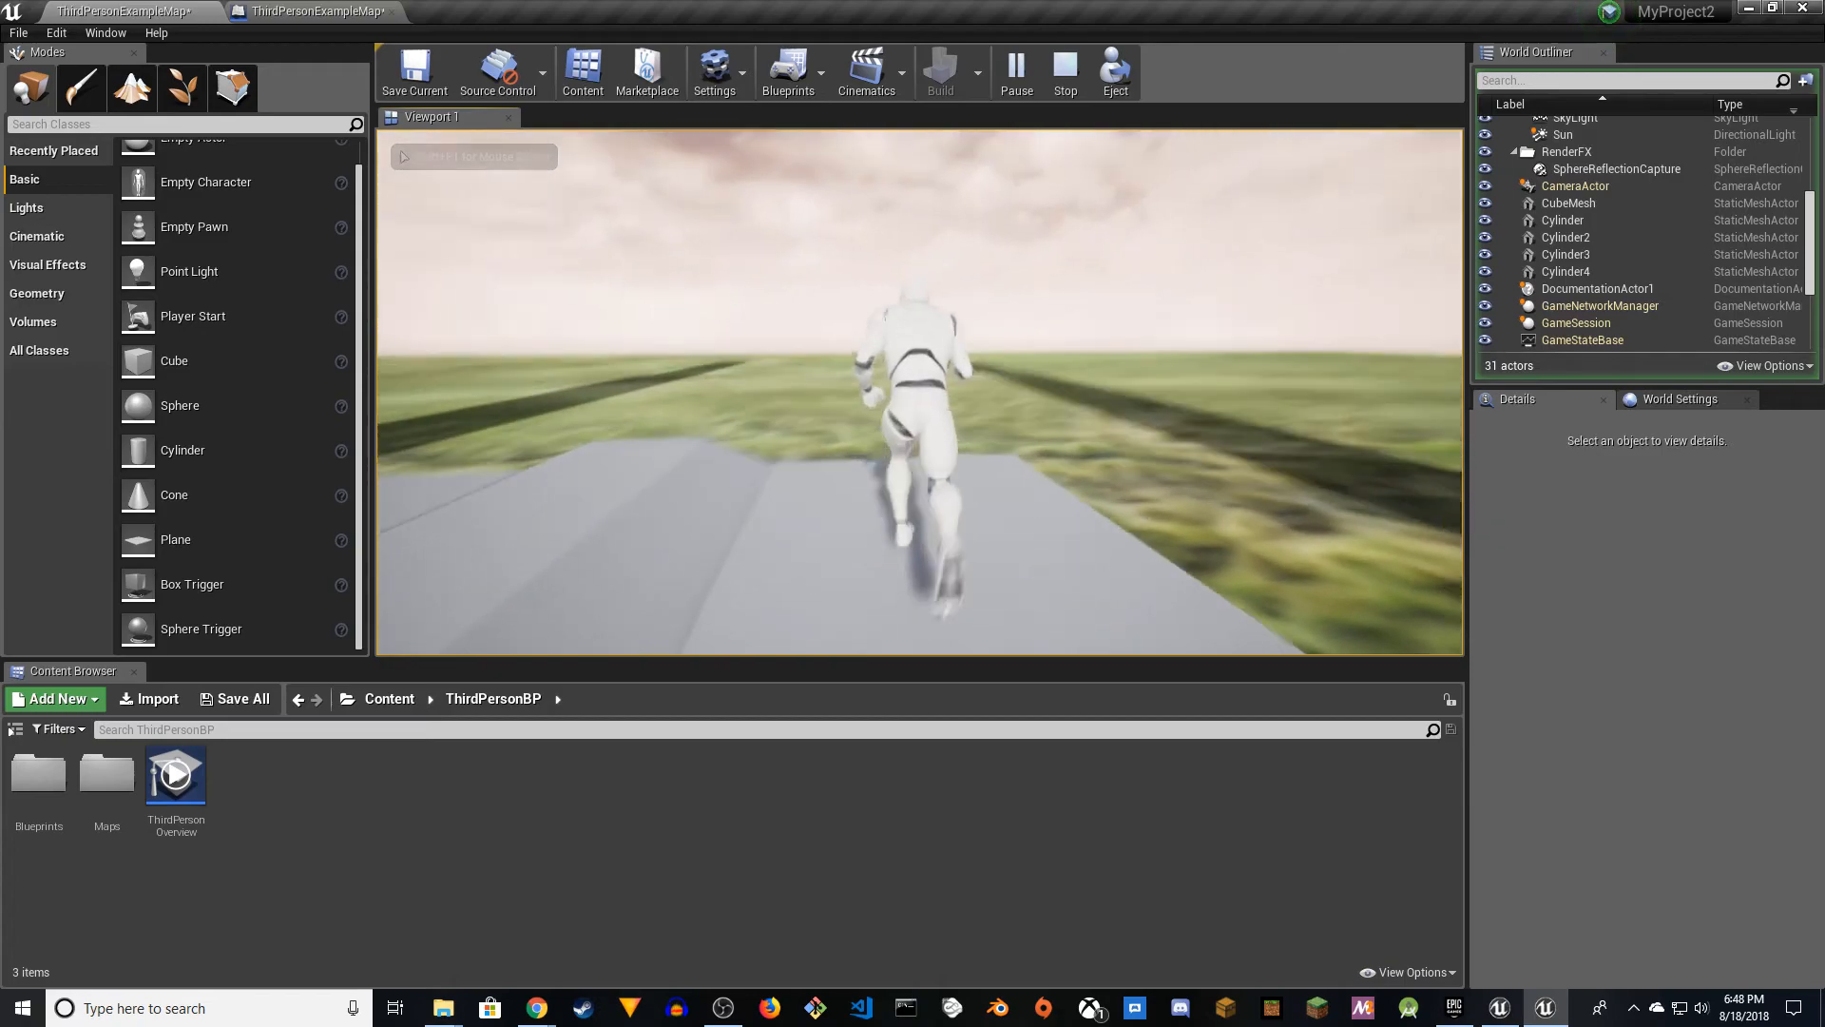
{"action": "key", "text": "a"}
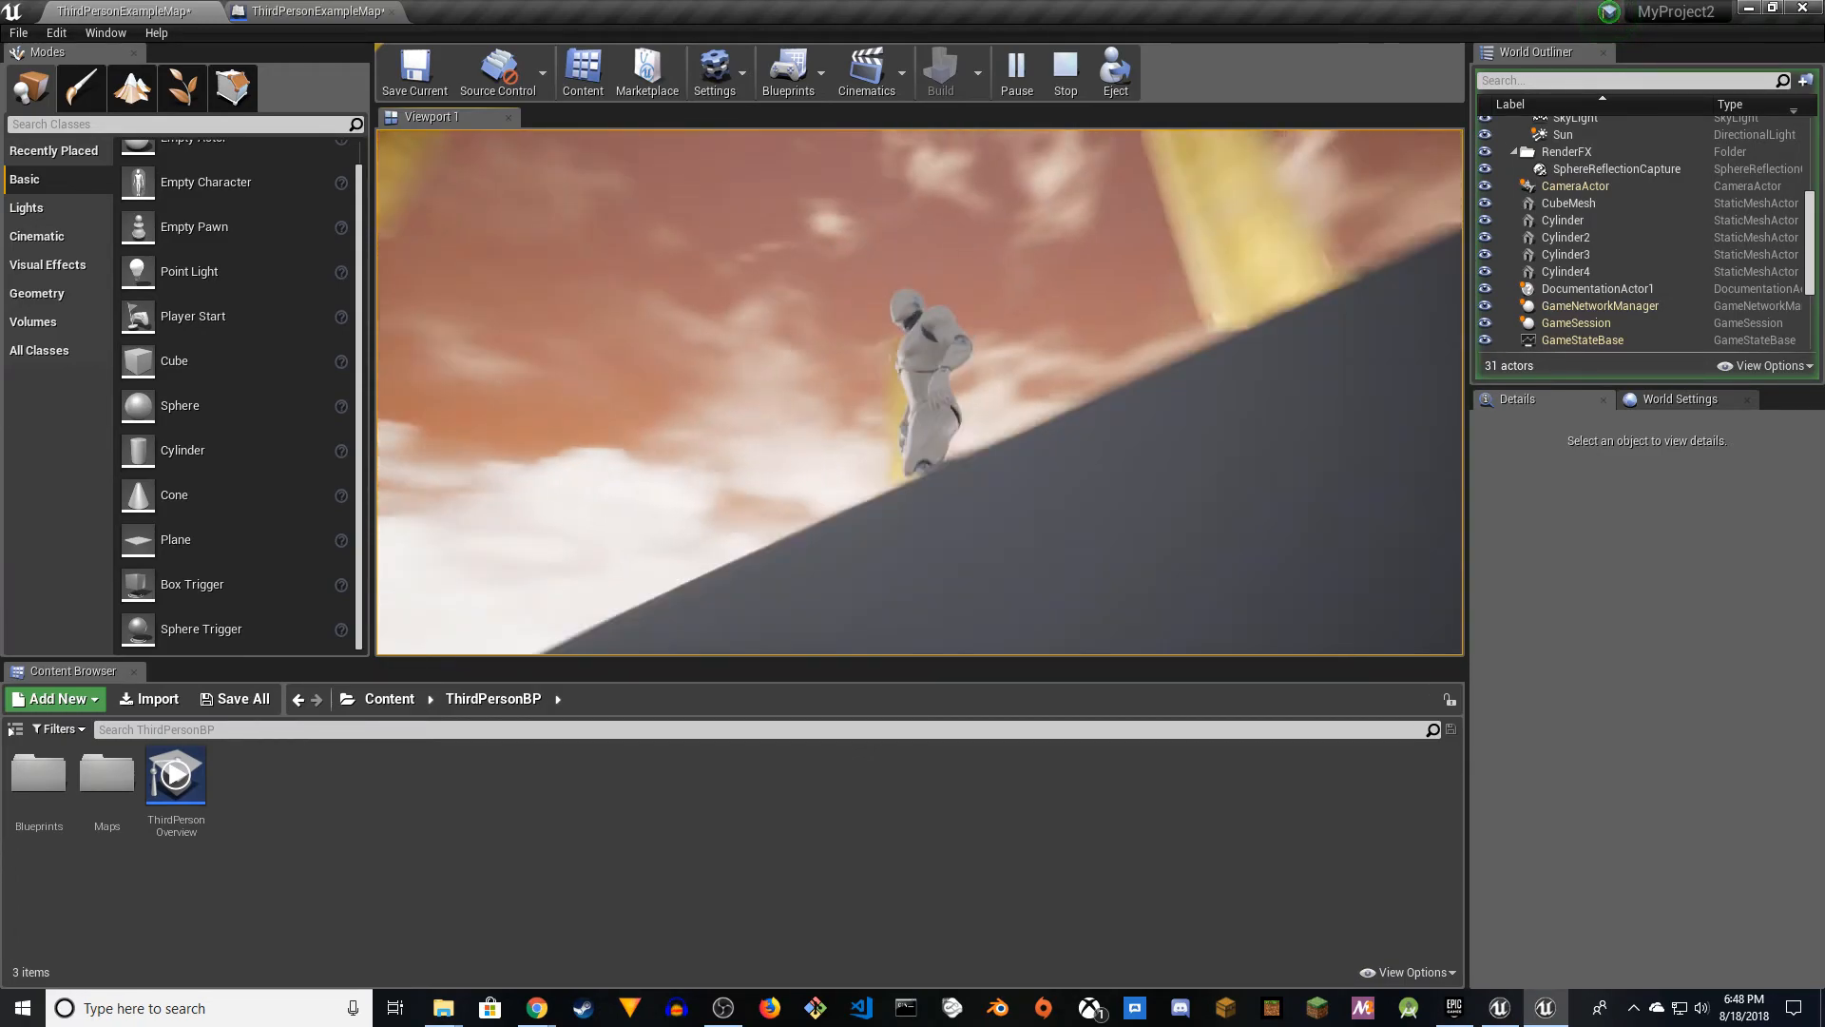
{"action": "key", "text": "a"}
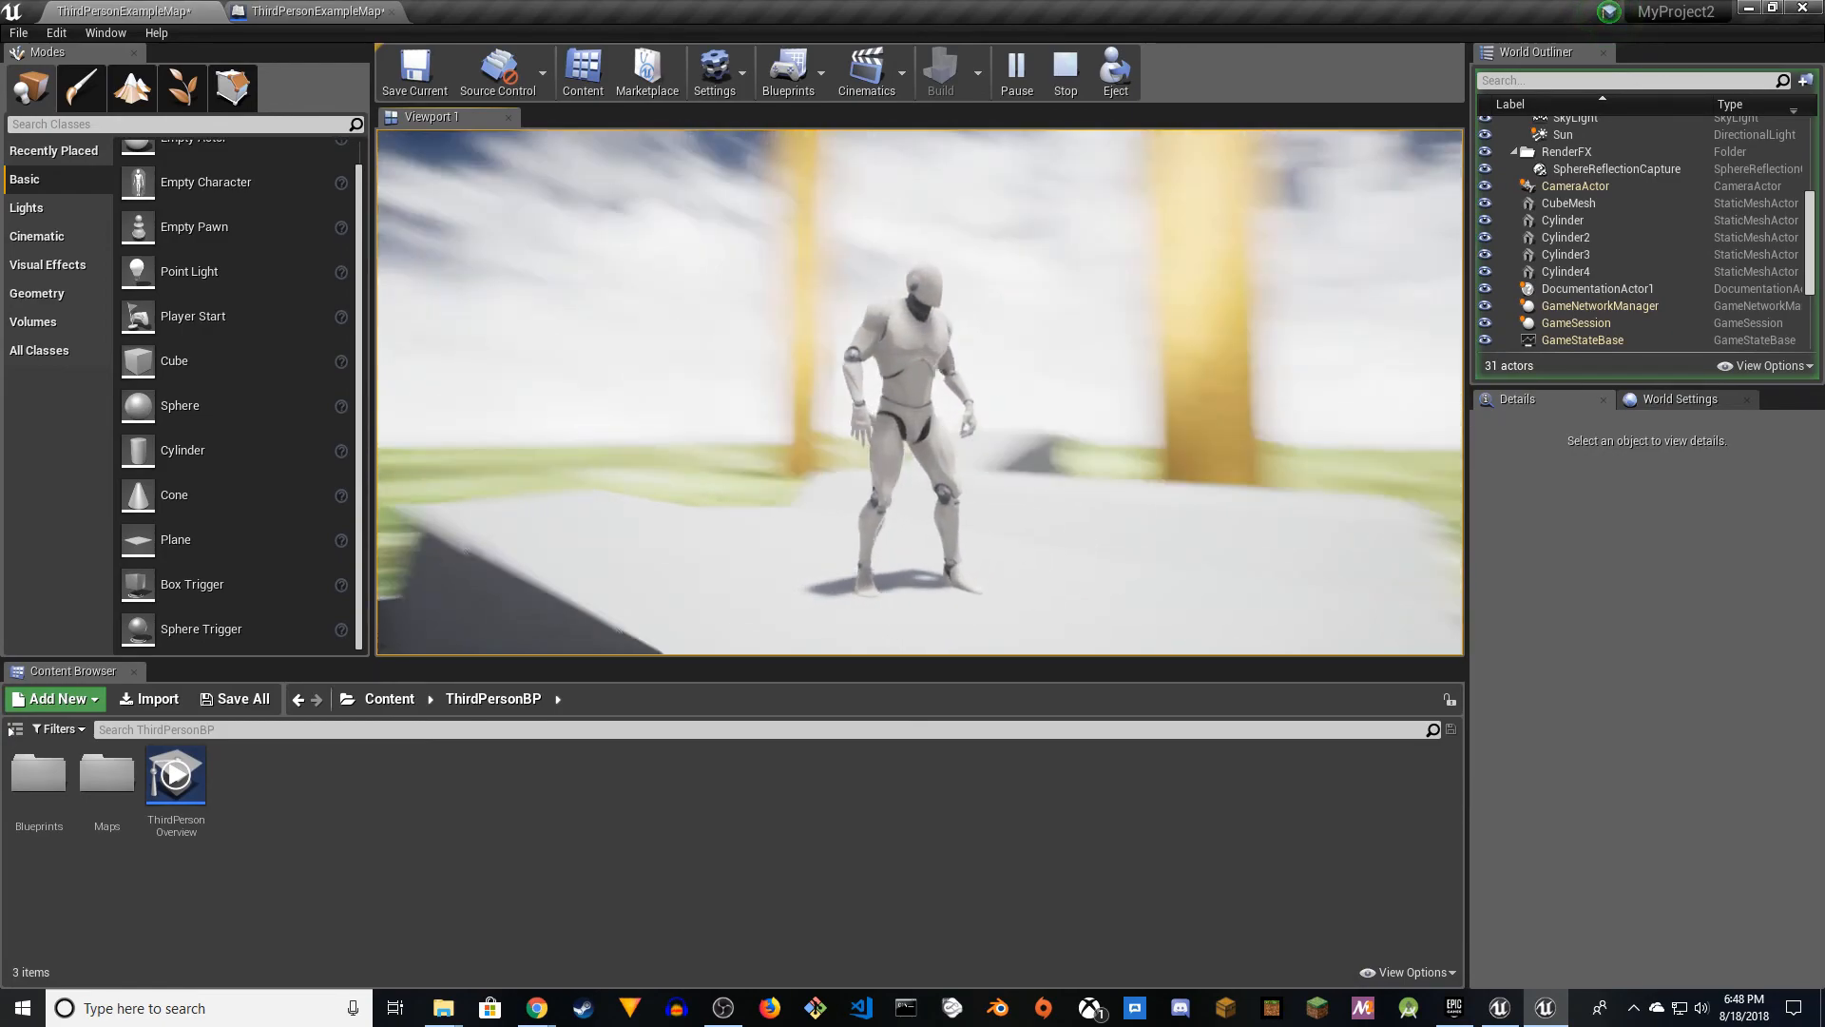
{"action": "key", "text": "Escape"}
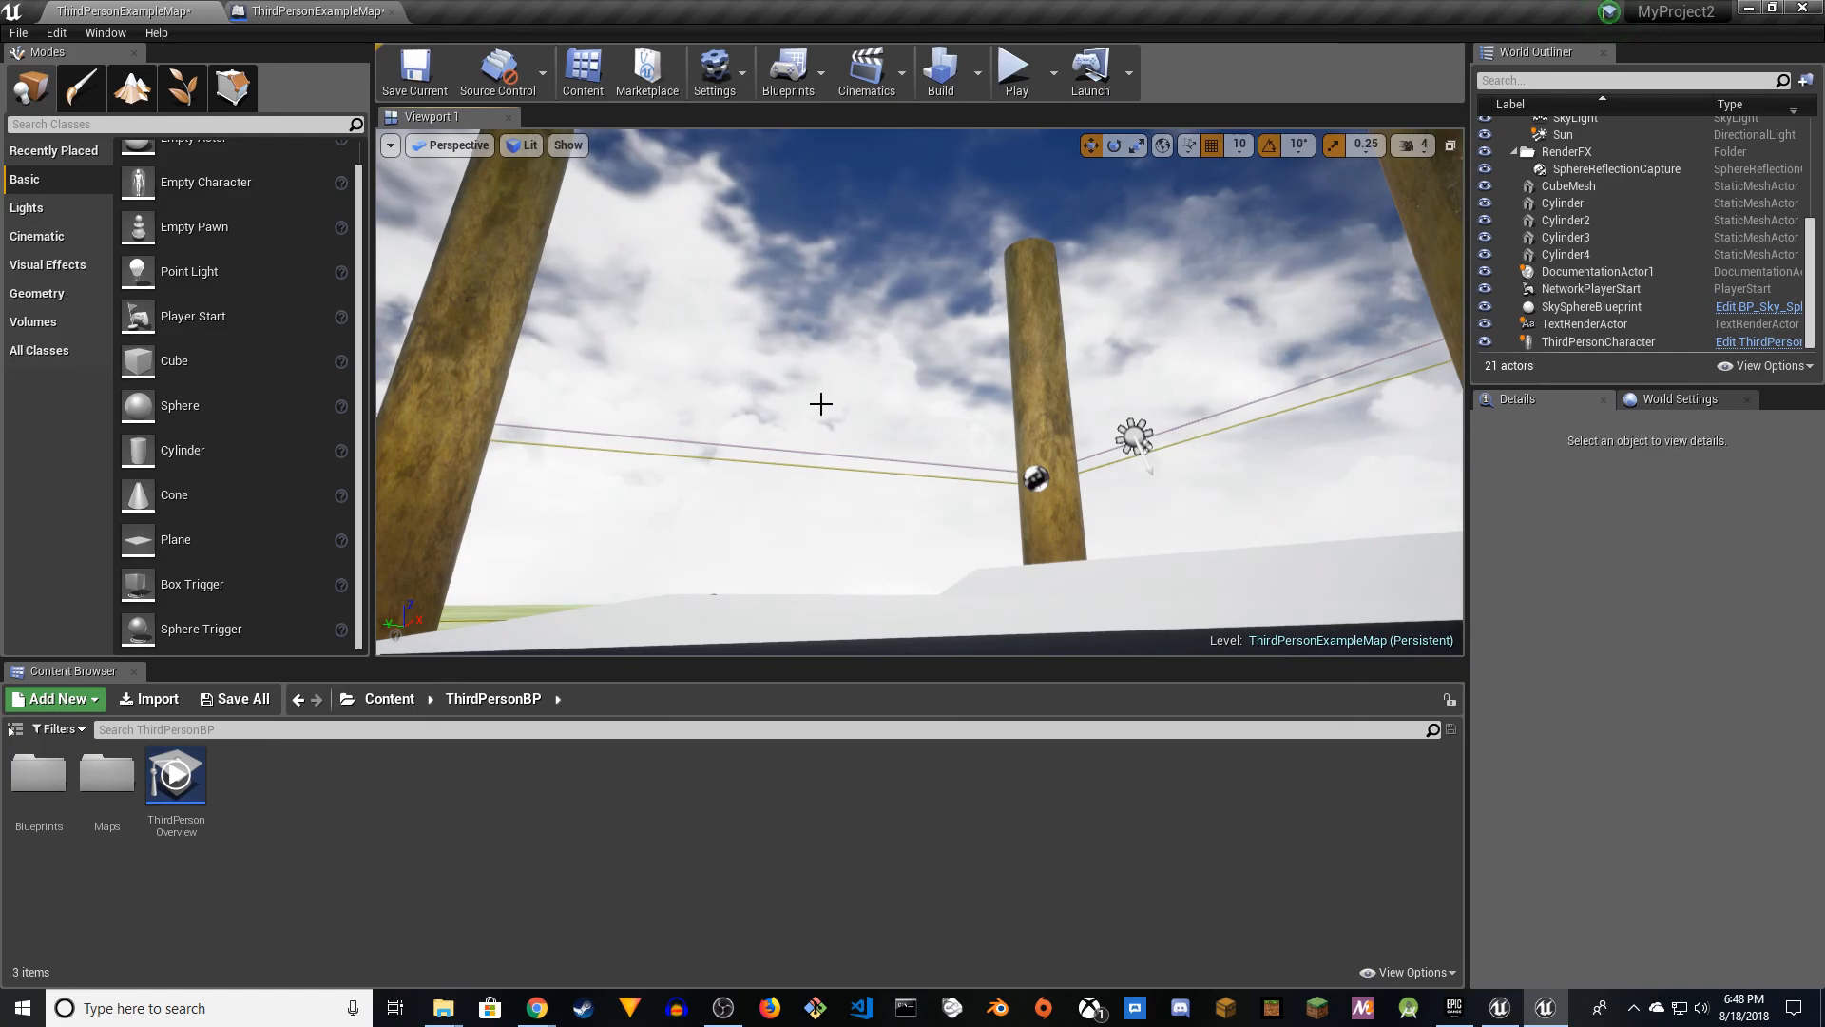